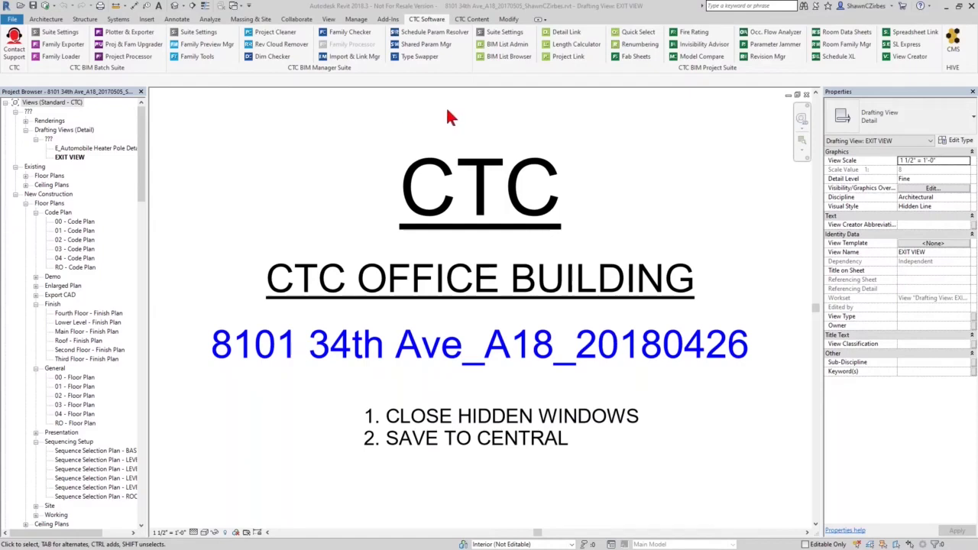
# Detach the CTC BIM Project Suite panel from the ribbon and float it over the upper part of the drawing area.
pyautogui.moveTo(616, 172); pyautogui.dragTo(616, 243, button='middle')
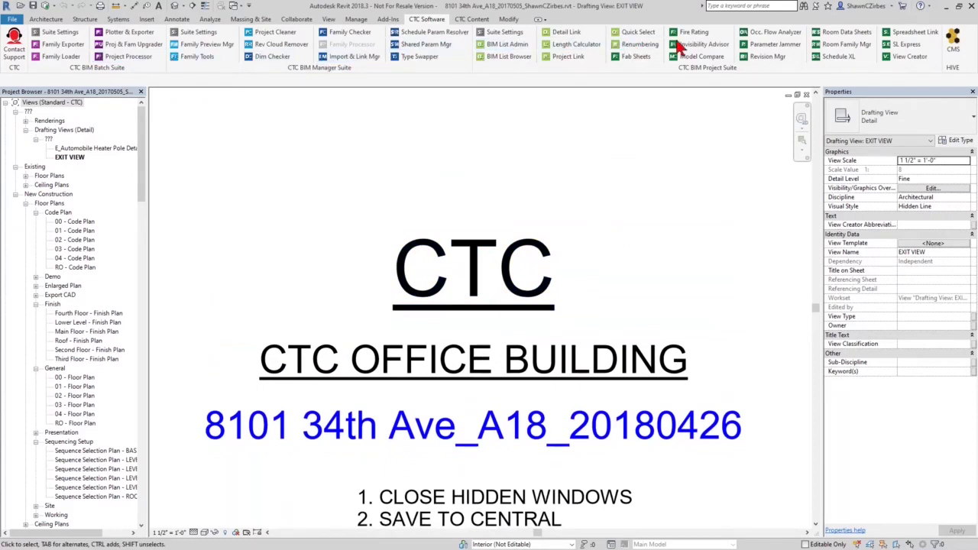
pyautogui.moveTo(711, 74); pyautogui.dragTo(434, 163)
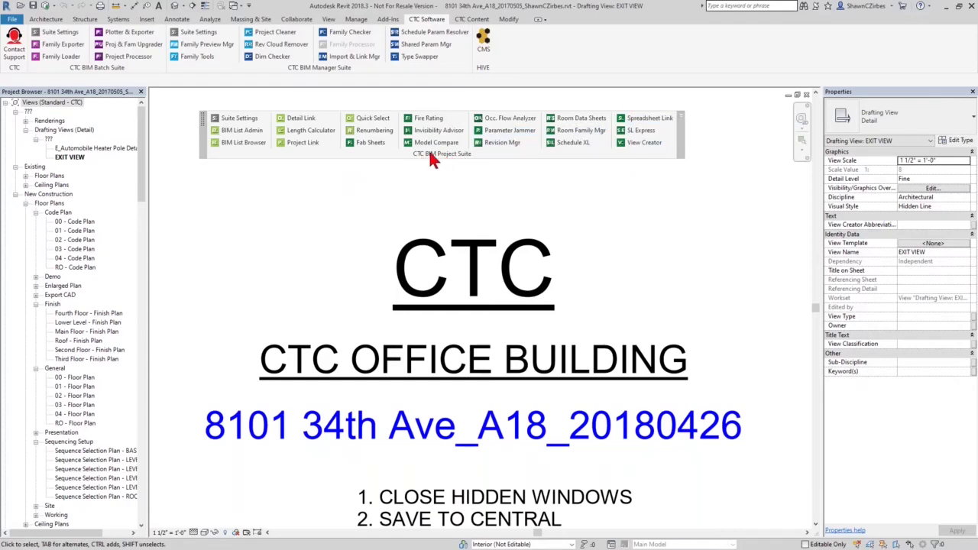
pyautogui.moveTo(433, 154); pyautogui.dragTo(431, 172)
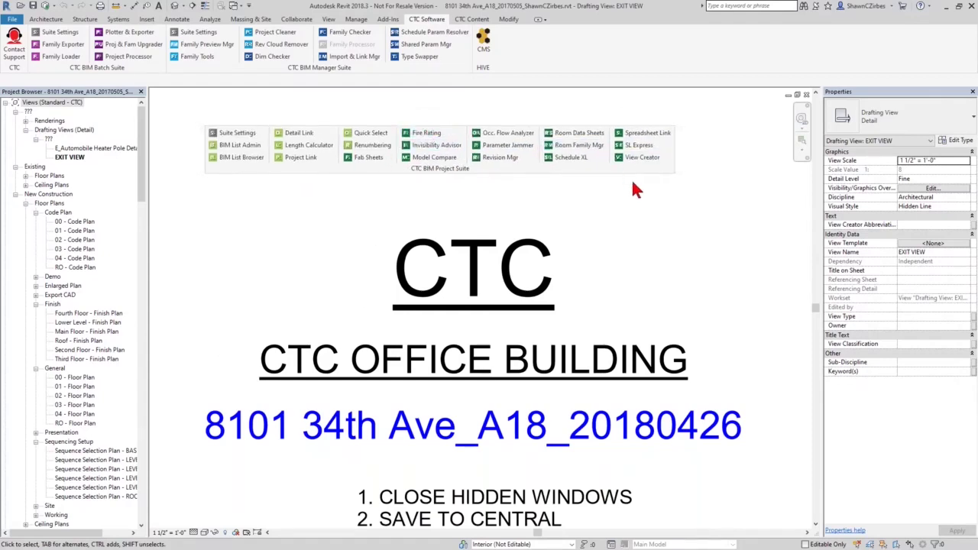
pyautogui.moveTo(428, 169); pyautogui.dragTo(446, 117)
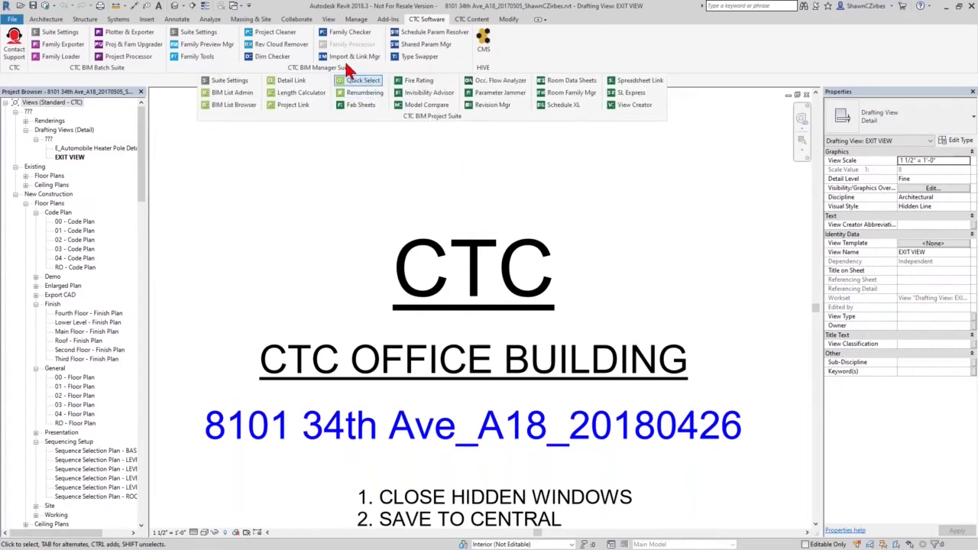
pyautogui.click(209, 19)
pyautogui.click(250, 20)
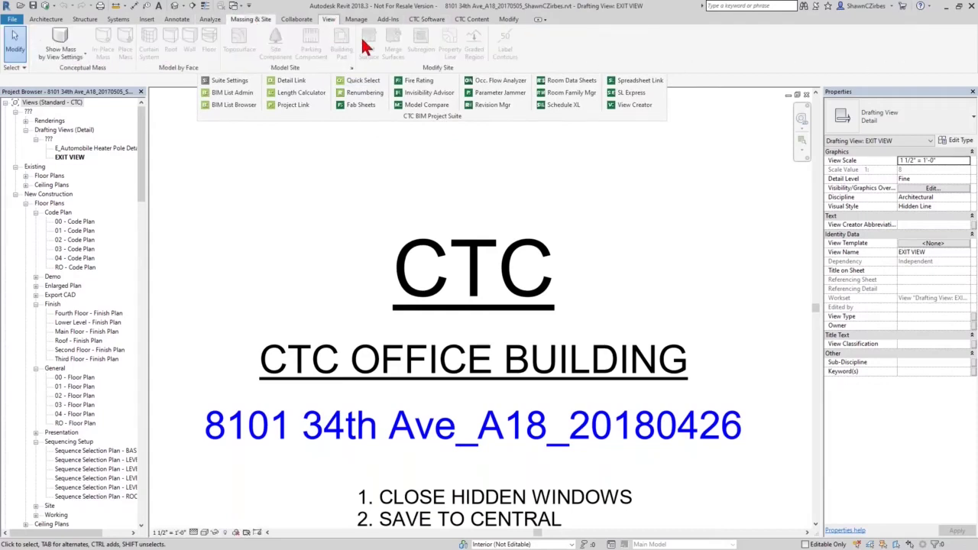
pyautogui.click(329, 20)
pyautogui.click(428, 19)
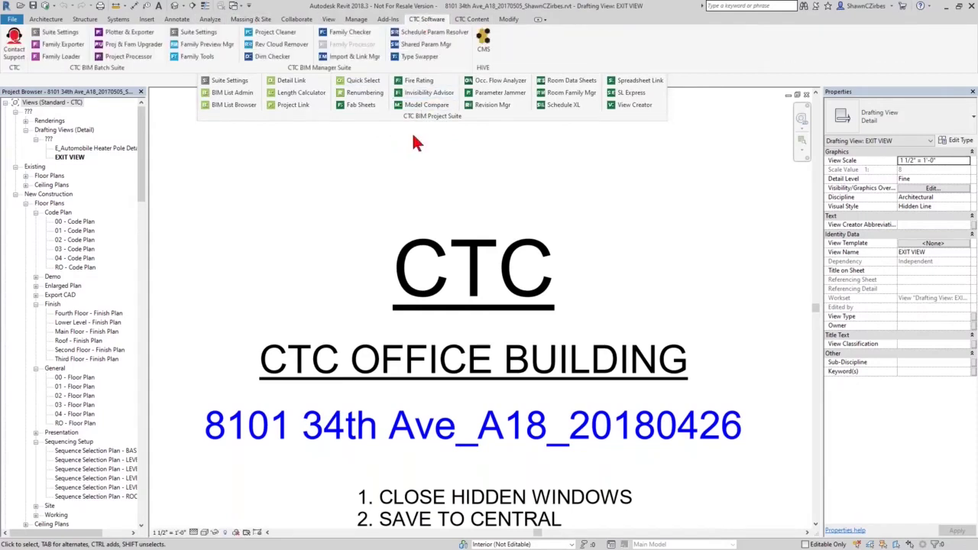
pyautogui.moveTo(408, 114); pyautogui.dragTo(409, 129)
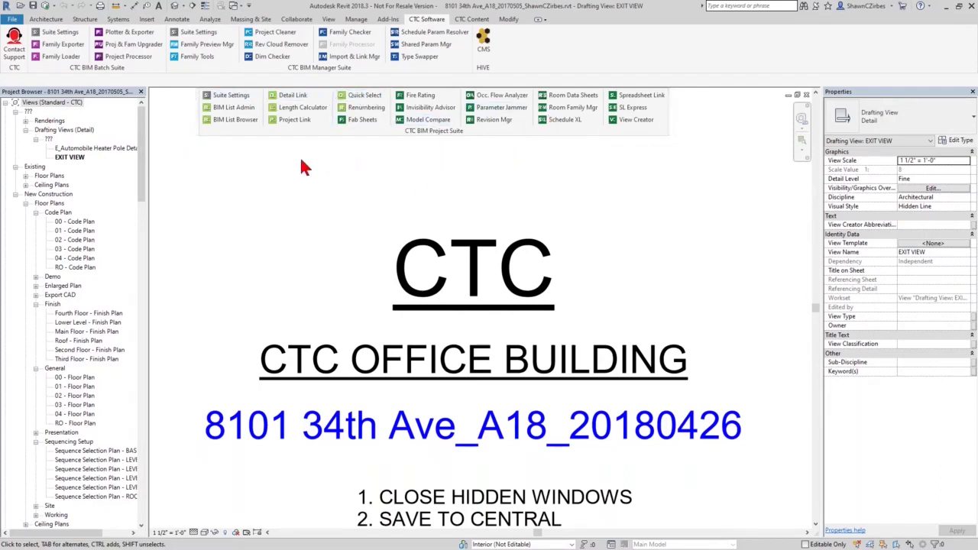
# Review the ribbon button visibility options in the CTC BIM Project Suite settings and close them.
pyautogui.click(232, 96)
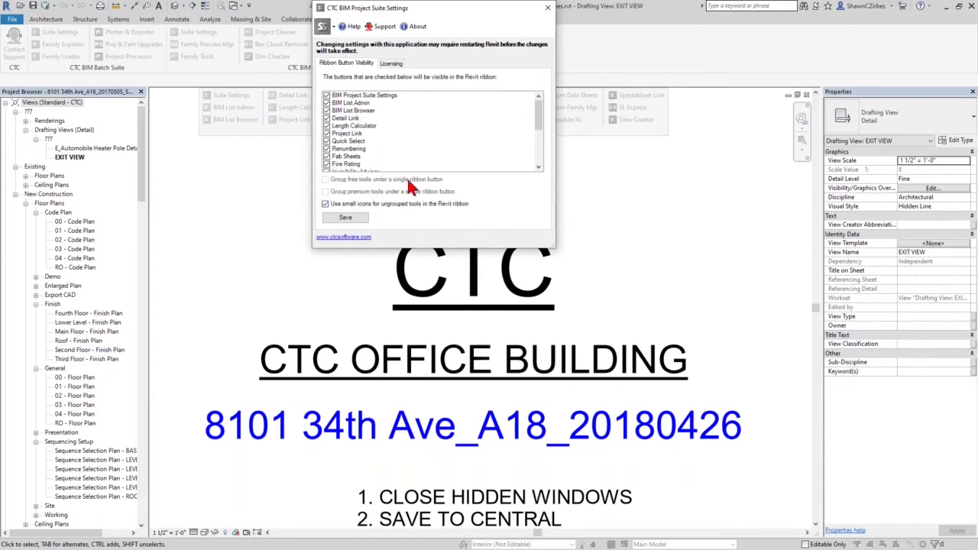
pyautogui.click(547, 7)
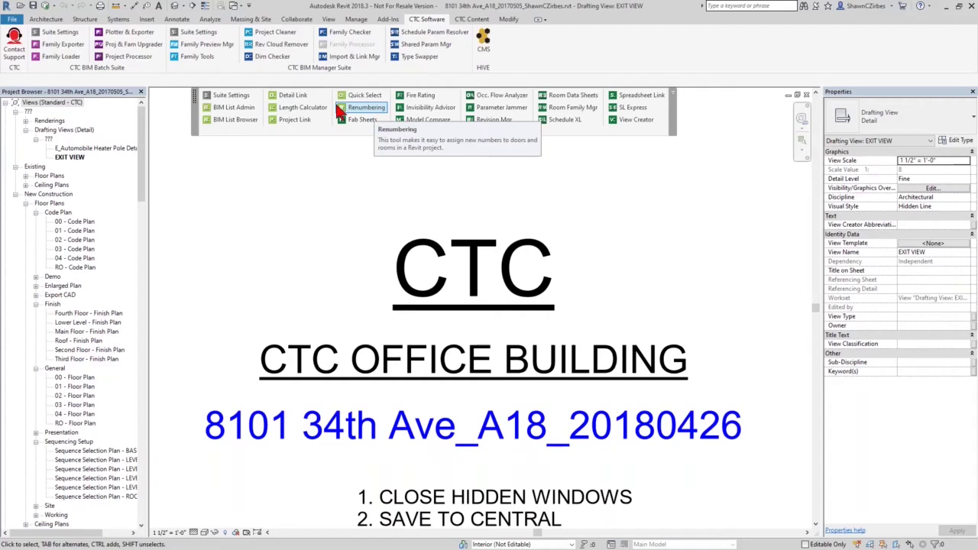
pyautogui.click(374, 115)
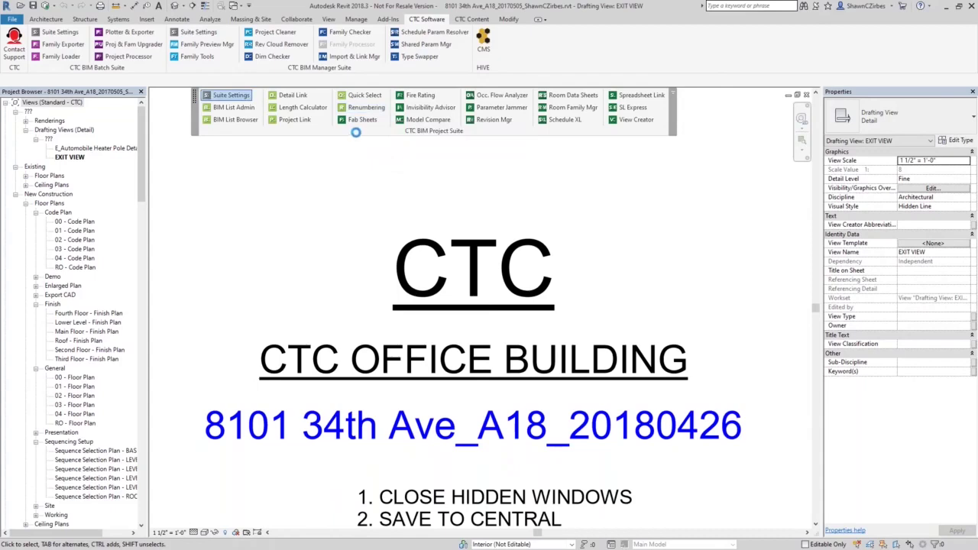
pyautogui.click(550, 8)
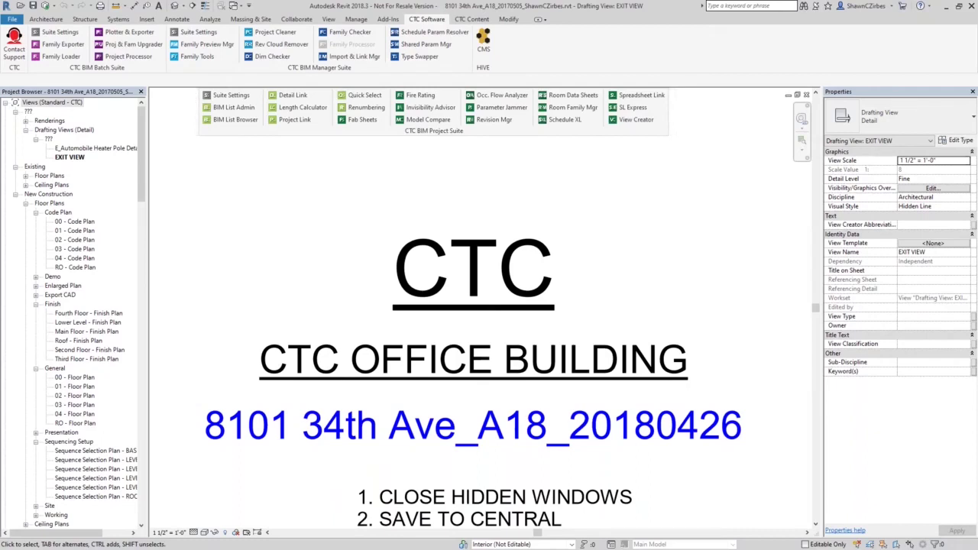
# Open A18_Starter Project_Detach and Saveas.rvt from the HIVE CMS company templates search, detached from central with worksets preserved.
pyautogui.click(526, 158)
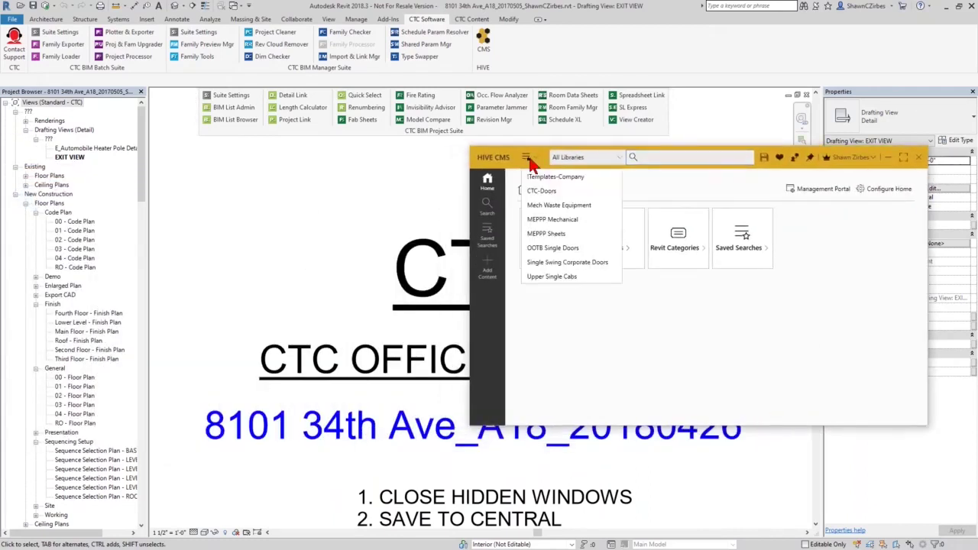
pyautogui.click(547, 177)
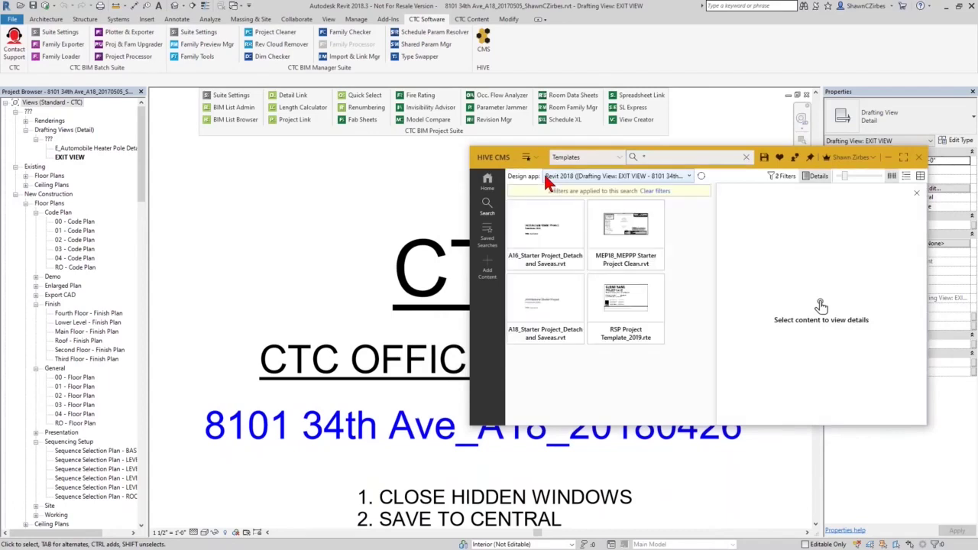
pyautogui.doubleClick(555, 322)
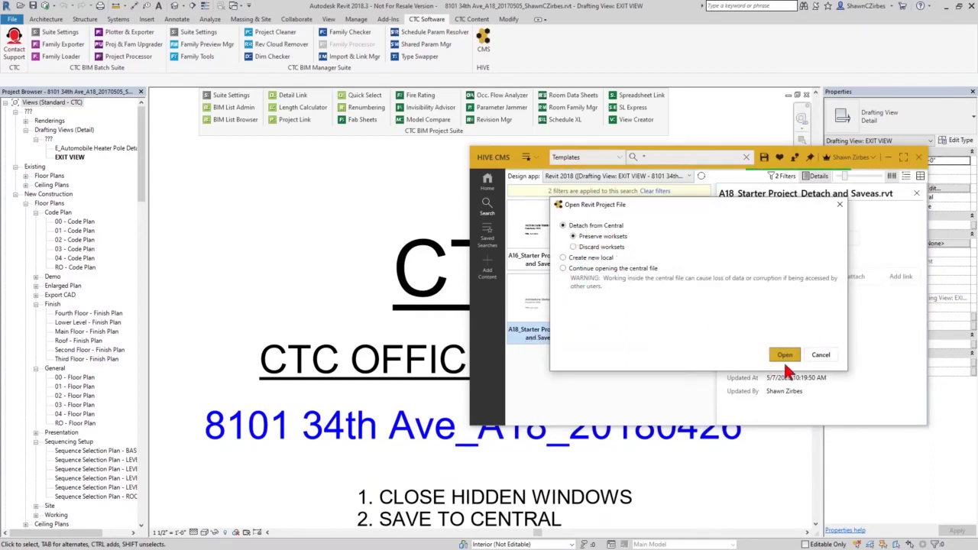
pyautogui.click(786, 356)
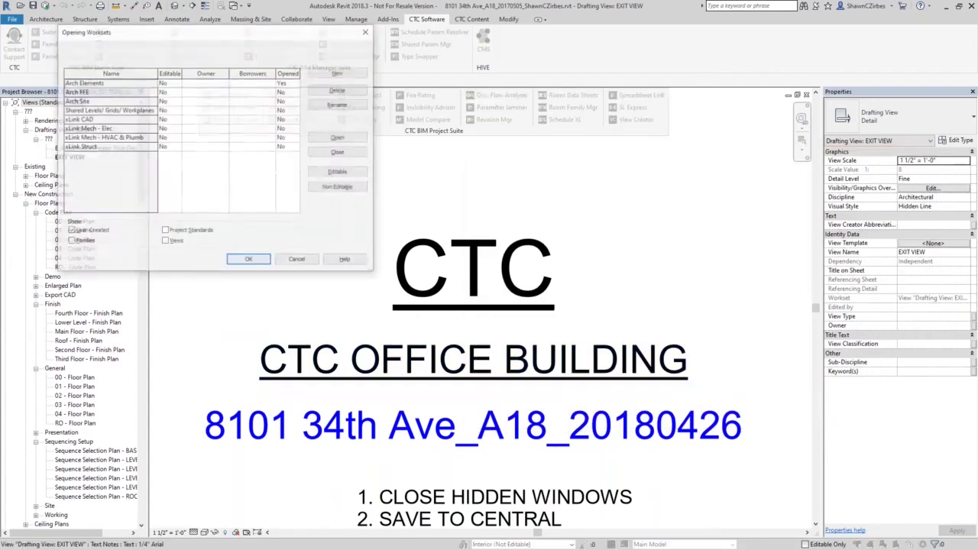
# Set all worksets from Arch Elements to xLink Struct as opened and load the starter project.
pyautogui.moveTo(129, 91); pyautogui.dragTo(131, 145)
pyautogui.click(321, 139)
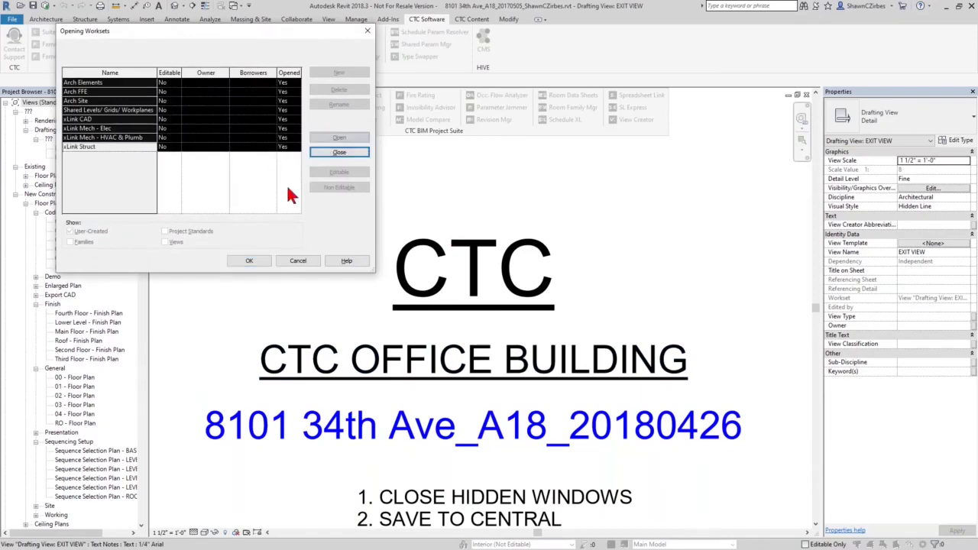
pyautogui.click(253, 261)
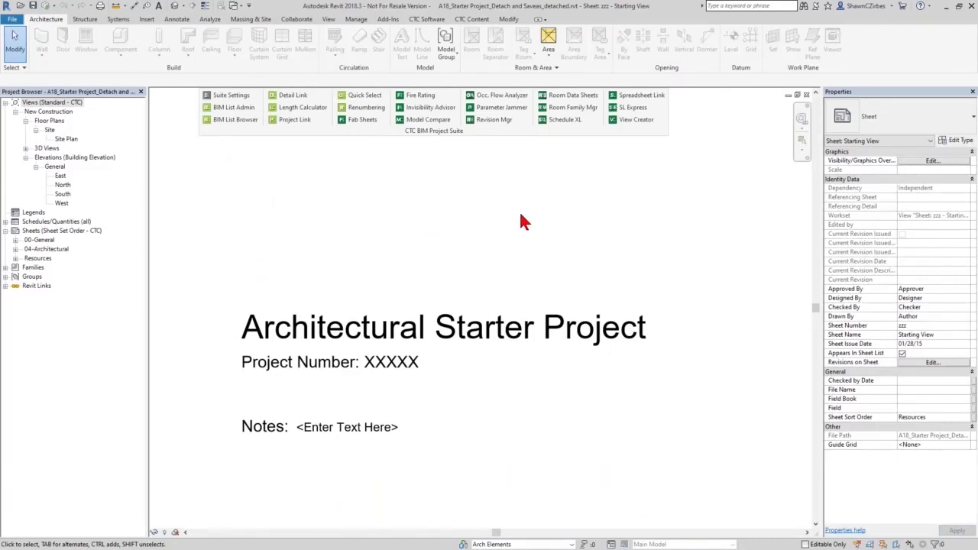
# Open the South building elevation and rename Second Level as Level 2.
pyautogui.click(427, 19)
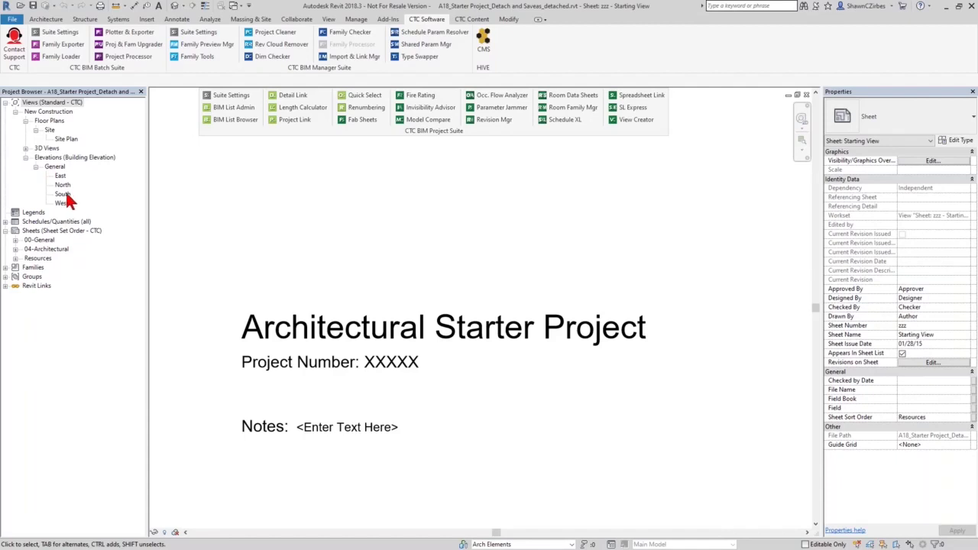
pyautogui.click(63, 194)
pyautogui.doubleClick(65, 194)
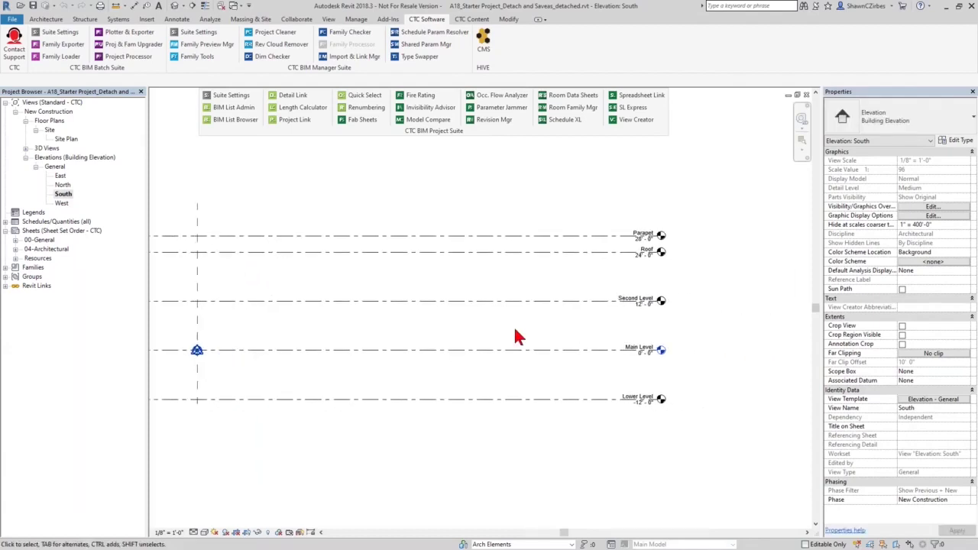
pyautogui.doubleClick(626, 300)
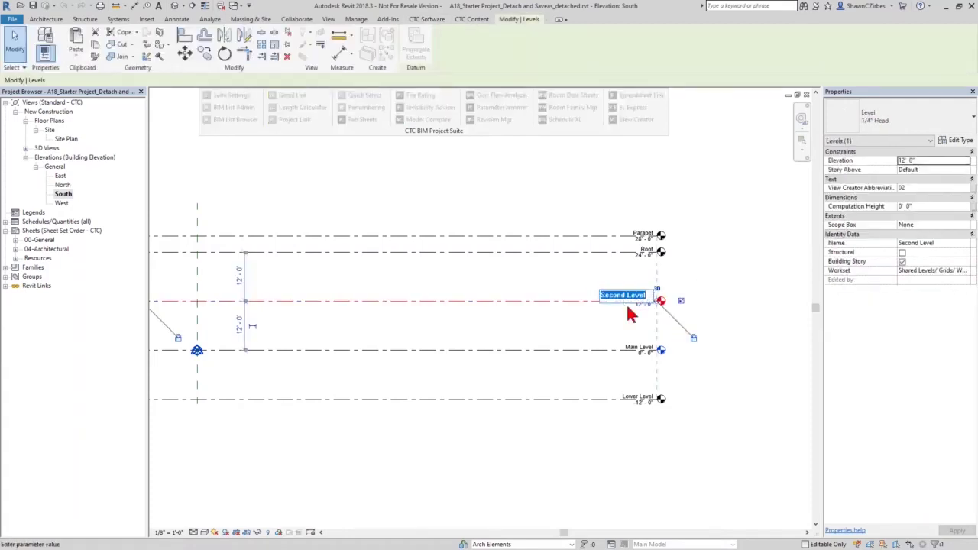
pyautogui.write('Level ')
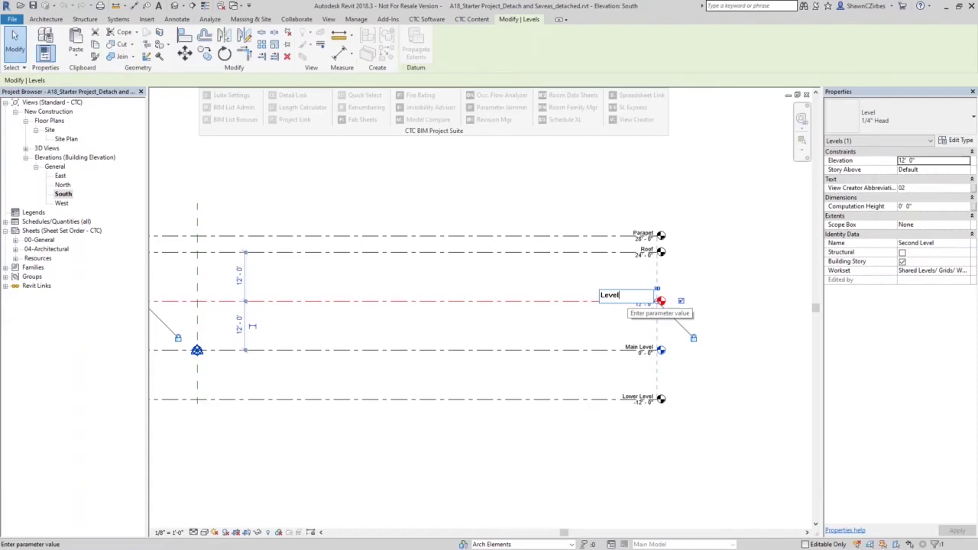
pyautogui.write('2')
pyautogui.press('Return')
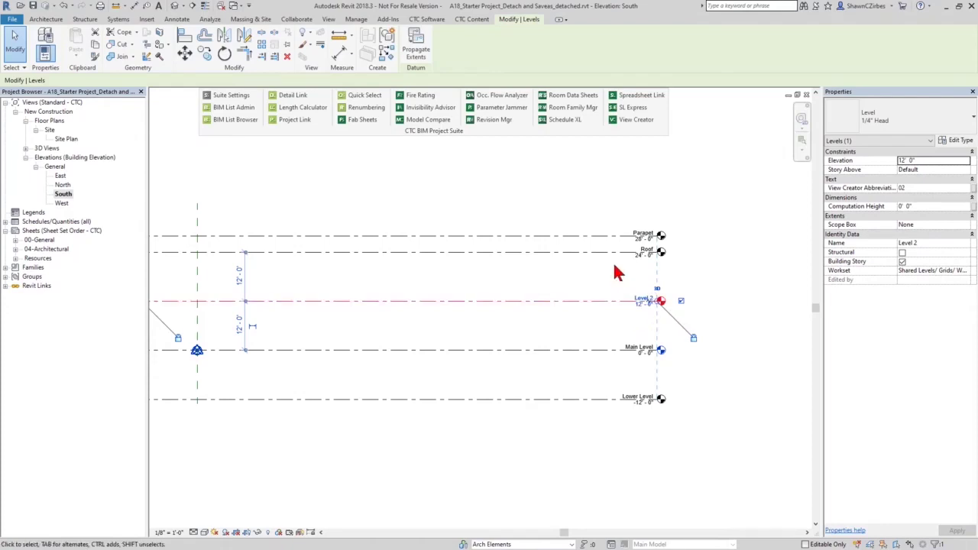
# Move the Roof and Parapet levels straight up together until the Roof is 120'-0" above Level 2.
pyautogui.scroll(-2, 618, 290)
pyautogui.scroll(-1, 581, 285)
pyautogui.moveTo(566, 282); pyautogui.dragTo(511, 241)
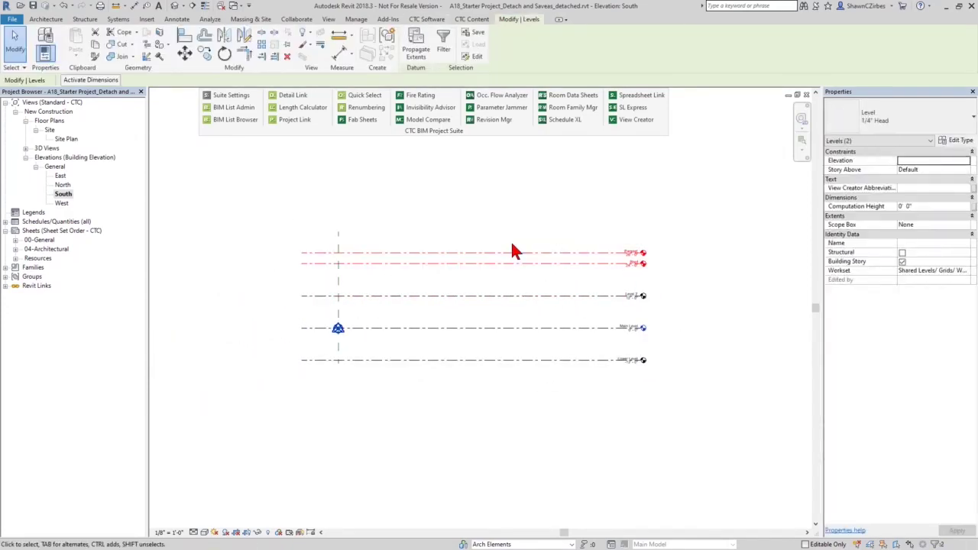
pyautogui.press('m')
pyautogui.press('v')
pyautogui.click(519, 361)
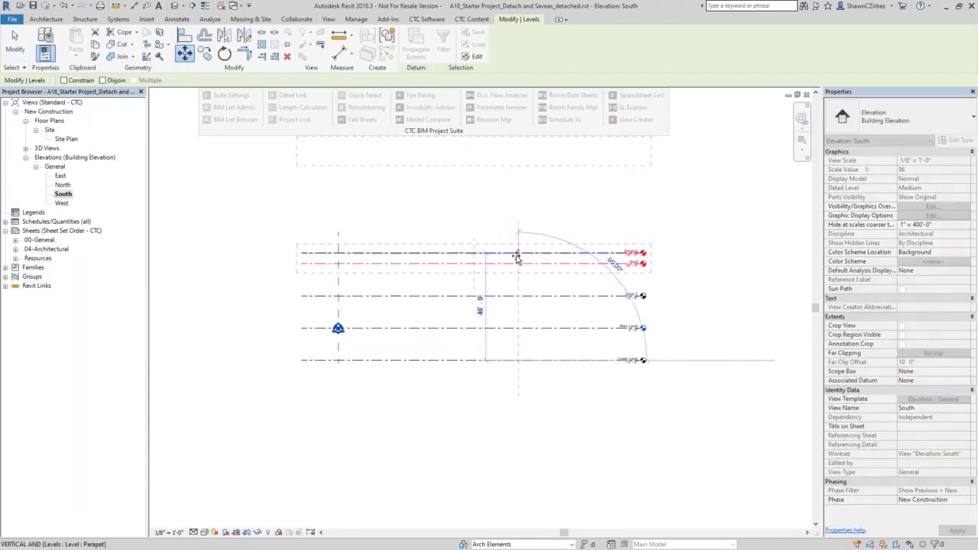
pyautogui.click(518, 264)
pyautogui.moveTo(517, 278); pyautogui.dragTo(529, 327, button='middle')
pyautogui.press('m')
pyautogui.press('v')
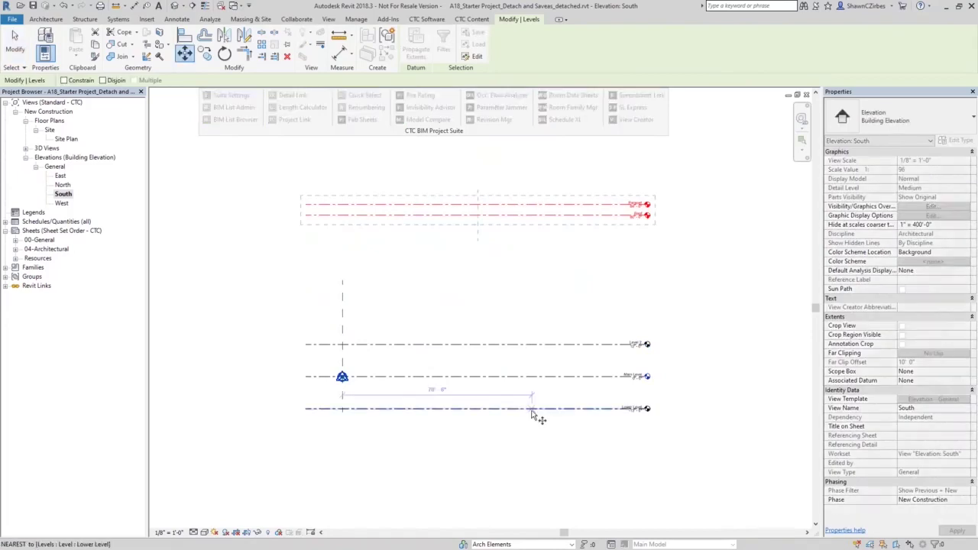
pyautogui.click(532, 410)
pyautogui.click(531, 217)
pyautogui.scroll(-1, 559, 299)
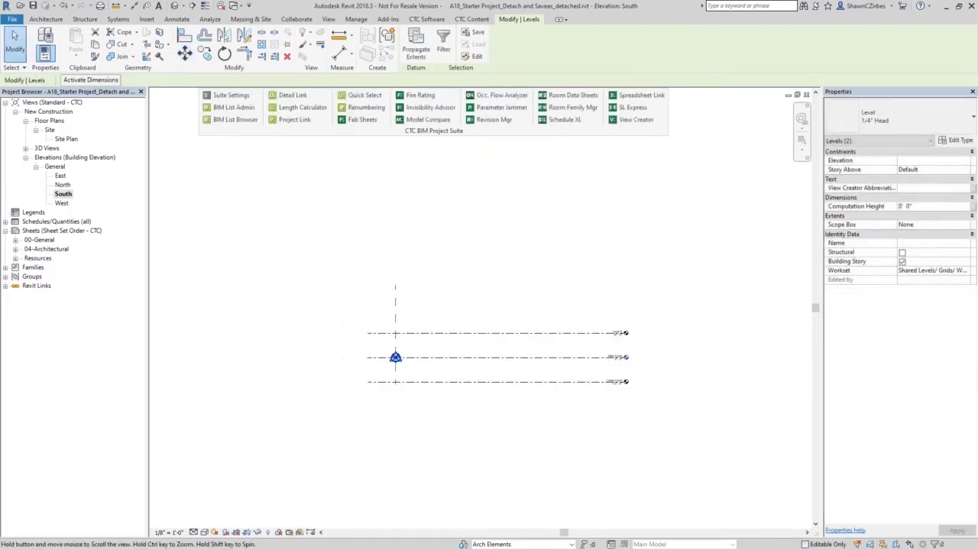
# Copy Level 2 upward nine times at 12'-0" intervals using the Multiple option, filling the gap below the Roof.
pyautogui.moveTo(566, 318); pyautogui.dragTo(558, 377, button='middle')
pyautogui.click(558, 392)
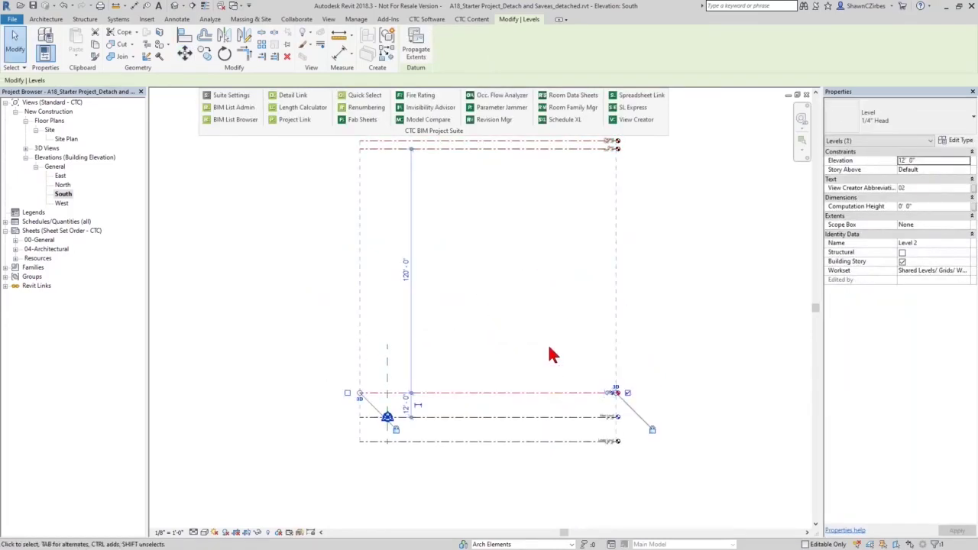
pyautogui.press('m')
pyautogui.press('v')
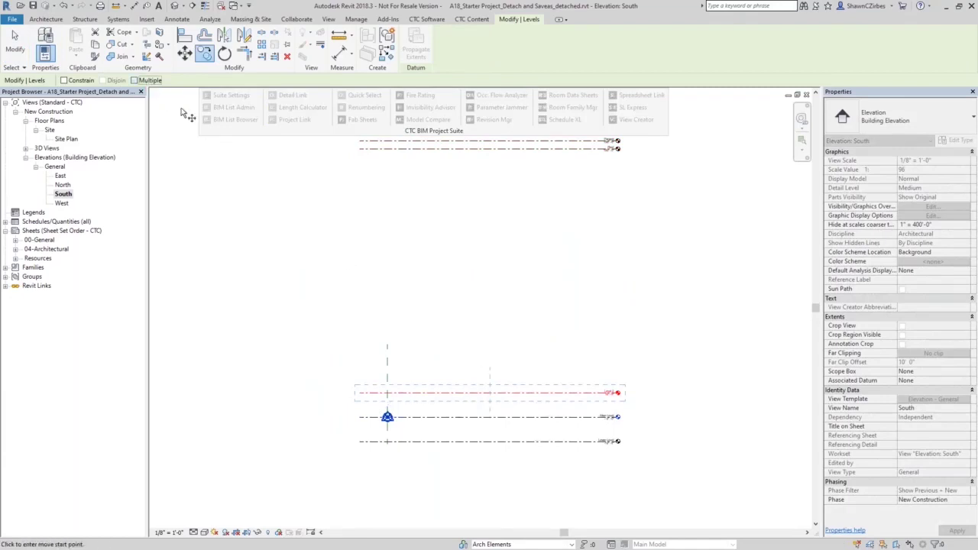
pyautogui.click(525, 392)
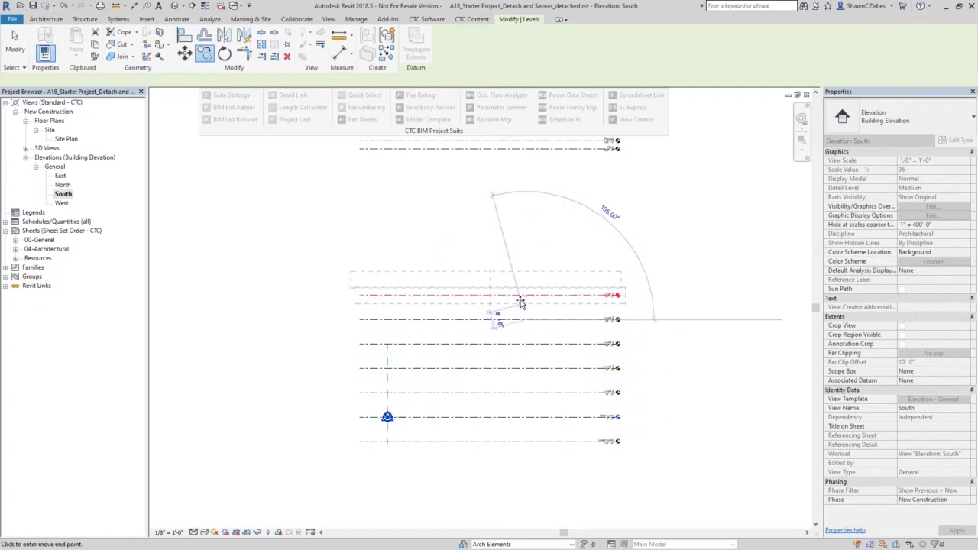
pyautogui.click(525, 295)
pyautogui.click(526, 271)
pyautogui.click(522, 247)
pyautogui.click(526, 221)
pyautogui.click(526, 197)
pyautogui.press('Escape')
pyautogui.press('Escape')
# Examine the full stack of levels in the South elevation and the plan view types available for them.
pyautogui.scroll(2, 612, 193)
pyautogui.scroll(-1, 650, 187)
pyautogui.moveTo(675, 202); pyautogui.dragTo(576, 225, button='middle')
pyautogui.scroll(-1, 590, 262)
pyautogui.moveTo(587, 262); pyautogui.dragTo(570, 216, button='middle')
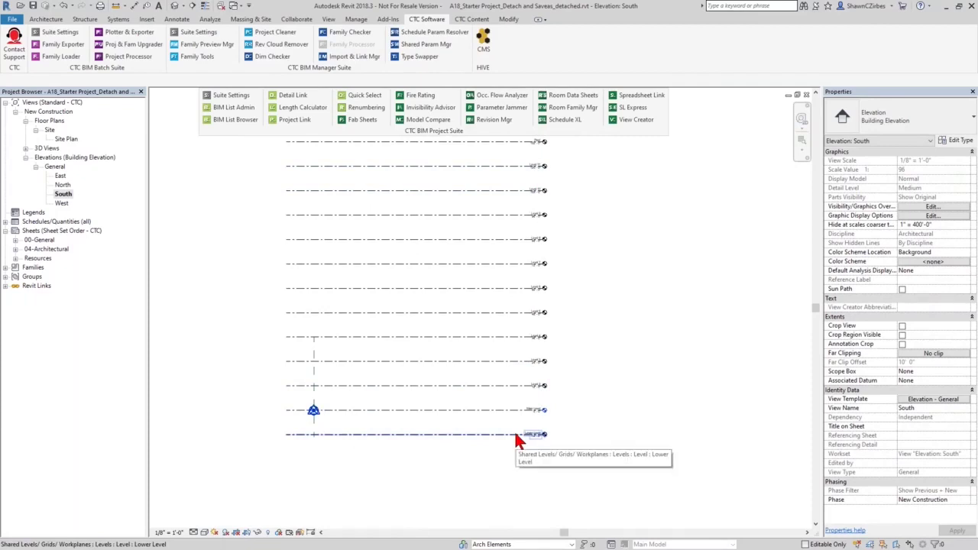
pyautogui.moveTo(579, 374); pyautogui.dragTo(590, 438, button='middle')
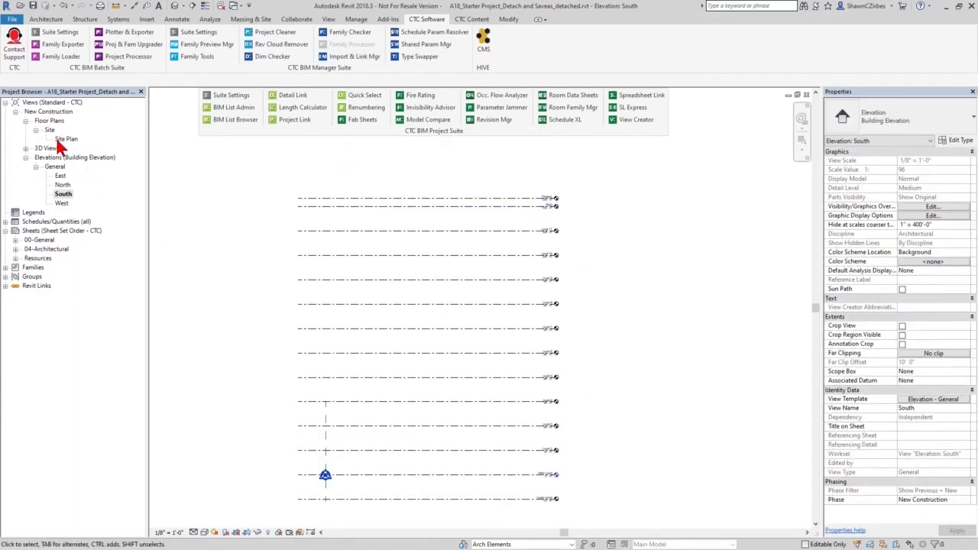
pyautogui.click(328, 19)
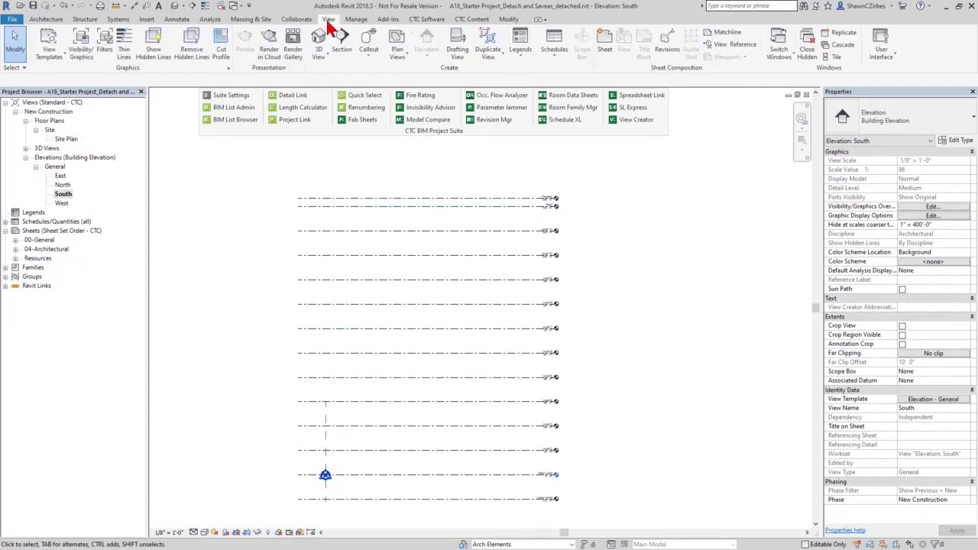
pyautogui.click(398, 52)
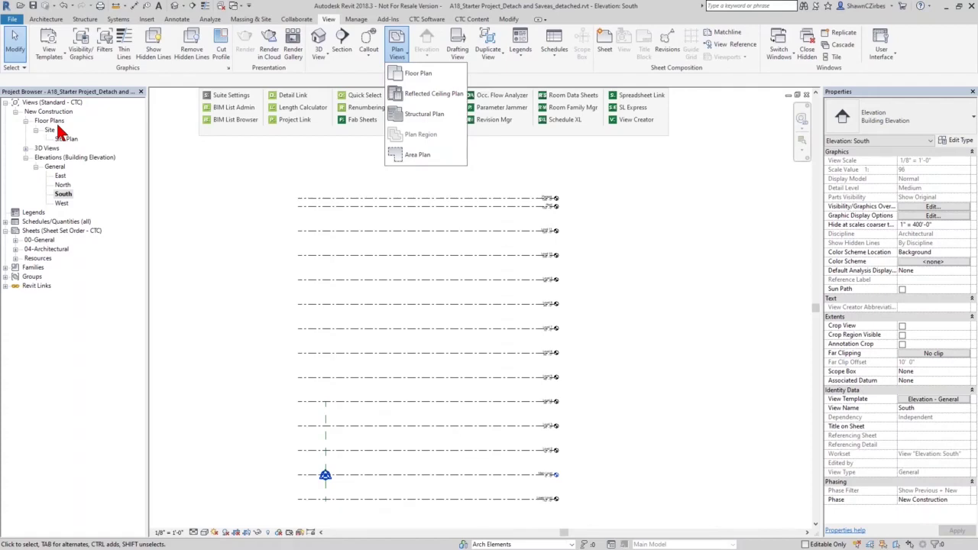
pyautogui.click(269, 252)
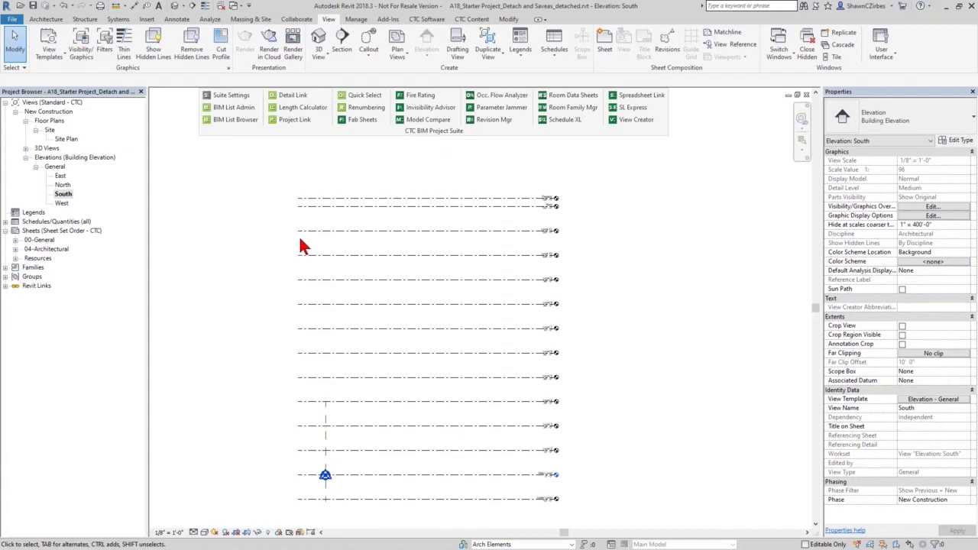
pyautogui.moveTo(631, 285); pyautogui.dragTo(587, 265, button='middle')
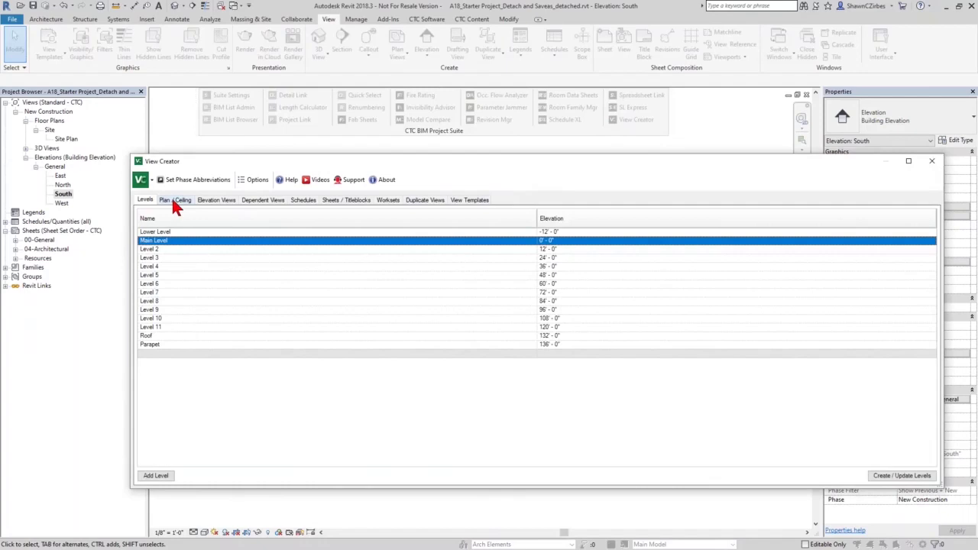
# Open View Creator's plan and ceiling view settings and sort the level list by abbreviation.
pyautogui.click(174, 201)
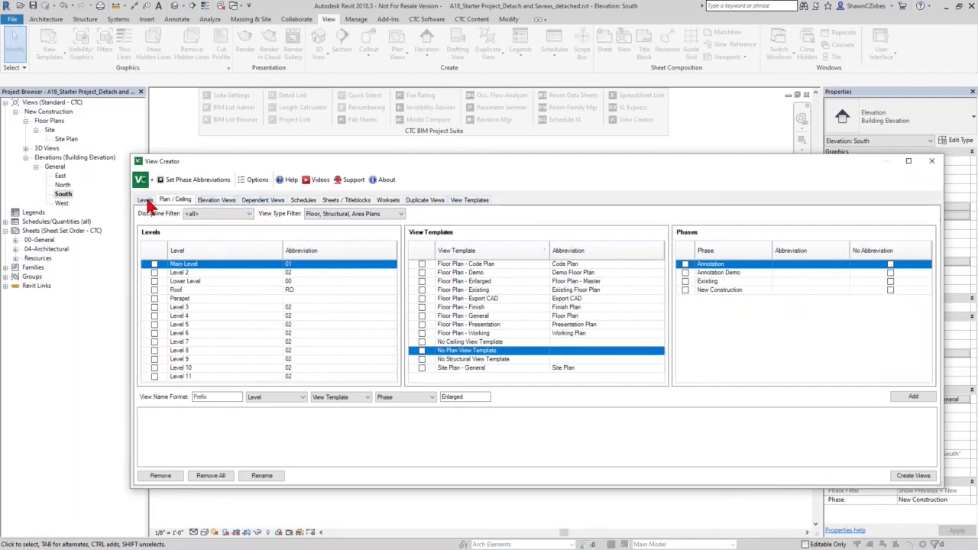
pyautogui.moveTo(219, 160); pyautogui.dragTo(212, 148)
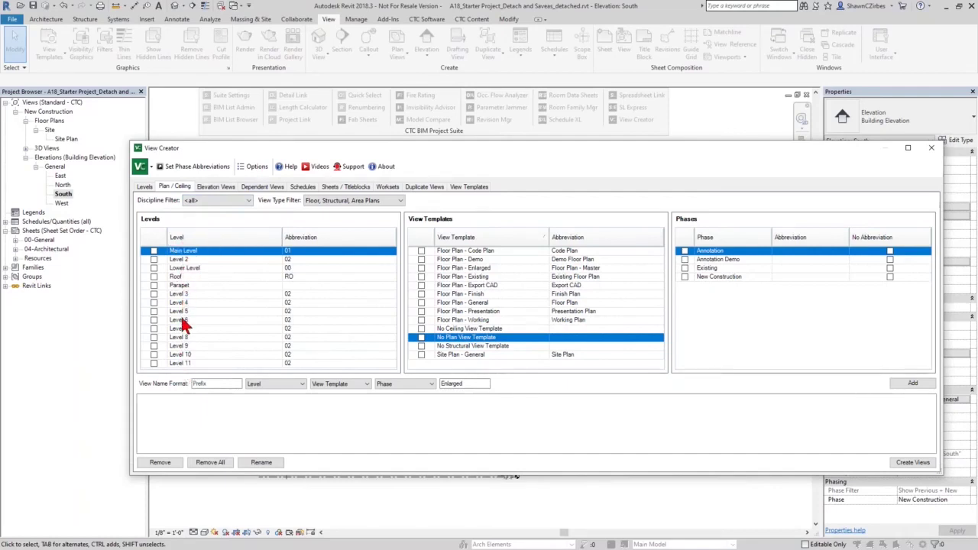
pyautogui.click(189, 238)
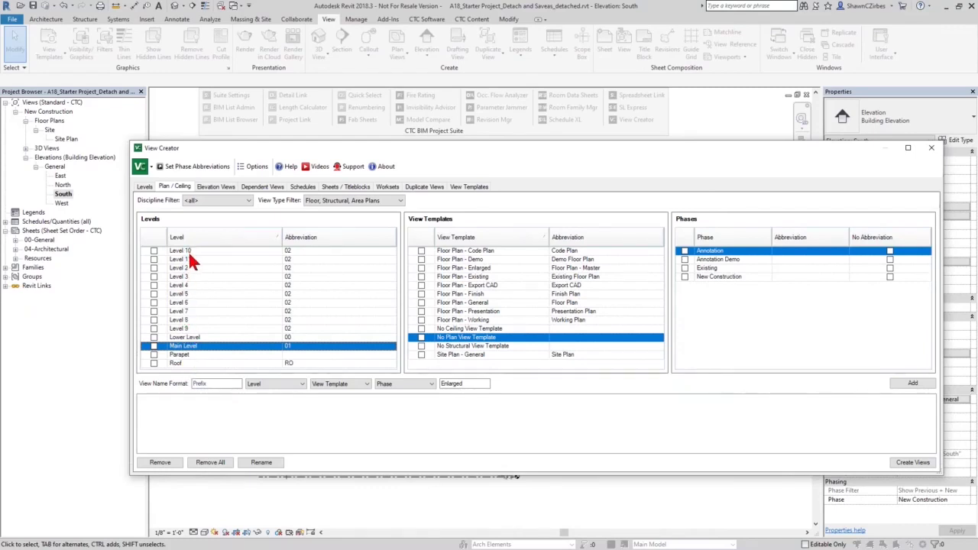
pyautogui.click(304, 237)
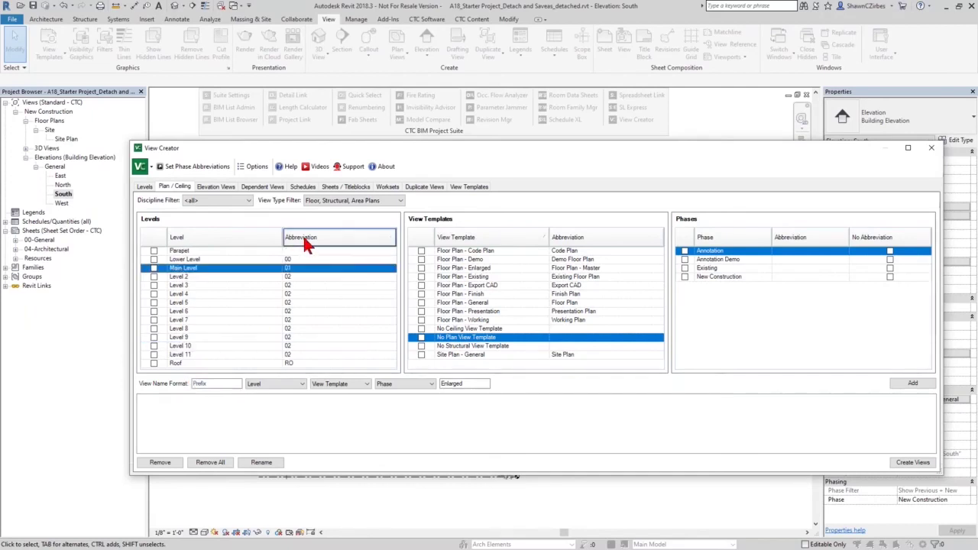
# Set the abbreviations of Level 3 through Level 7 to 03, 04, 05, 06 and 07.
pyautogui.click(296, 276)
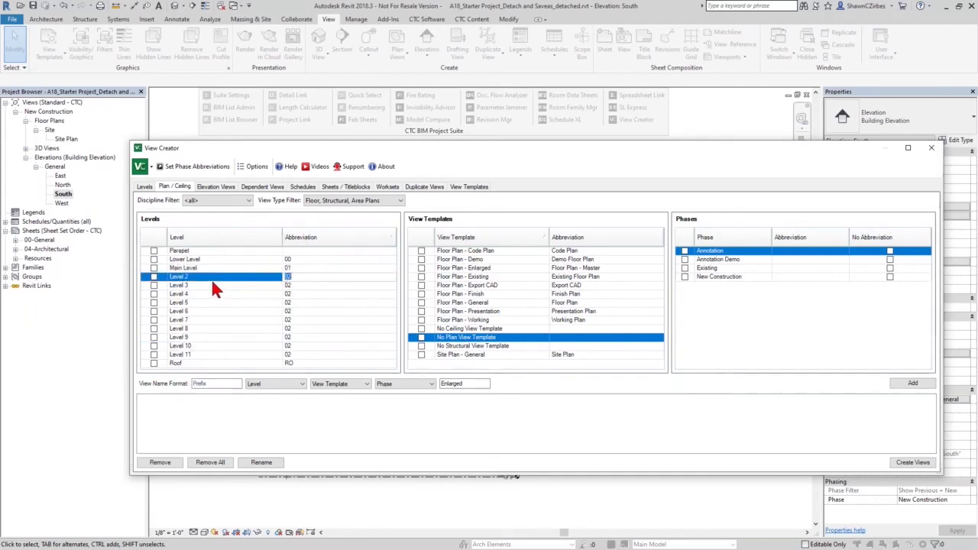
pyautogui.click(293, 287)
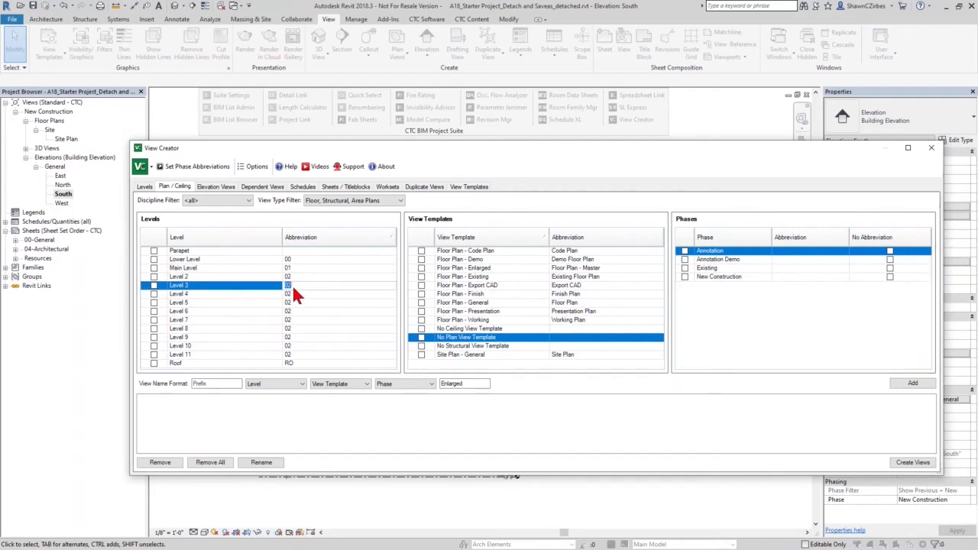
pyautogui.write('03')
pyautogui.click(297, 293)
pyautogui.write('04')
pyautogui.click(296, 303)
pyautogui.write('05')
pyautogui.click(296, 311)
pyautogui.write('06')
pyautogui.click(297, 319)
pyautogui.write('07')
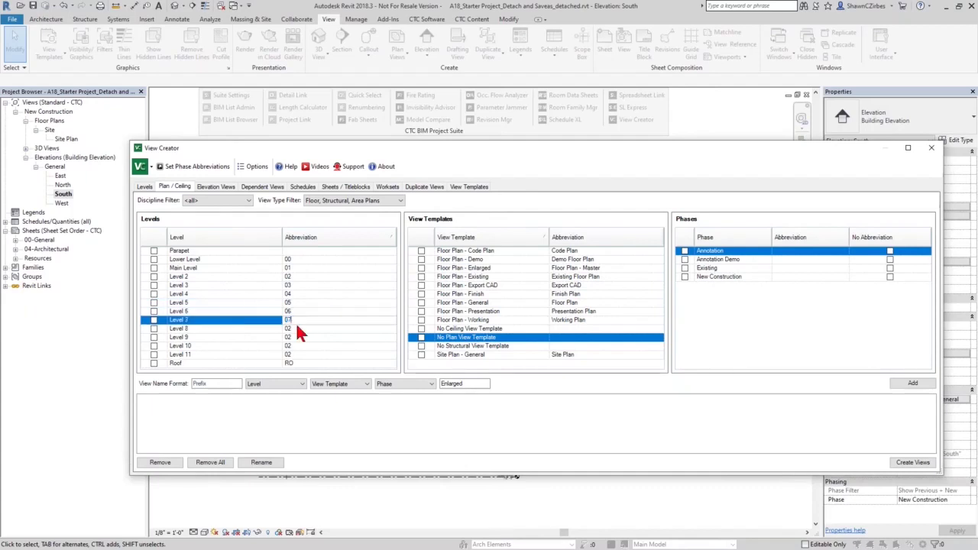
# Set the abbreviations of Level 8 through Level 11 to 08, 09, 10 and 11.
pyautogui.click(297, 328)
pyautogui.write('08')
pyautogui.click(296, 337)
pyautogui.write('09')
pyautogui.click(297, 345)
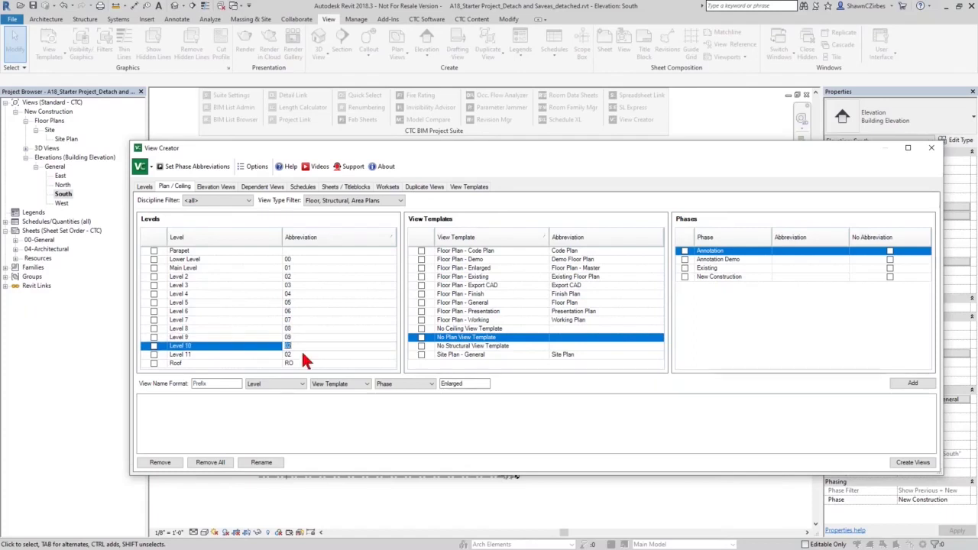
pyautogui.click(290, 355)
pyautogui.write('11')
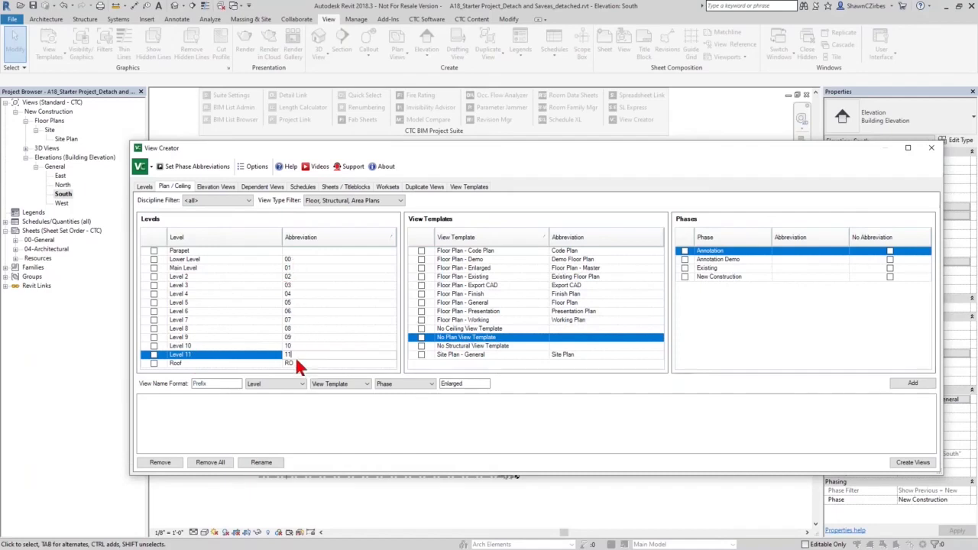
# Clear the Enlarged suffix from the view name format and include every level except Parapet.
pyautogui.doubleClick(454, 384)
pyautogui.press('BackSpace')
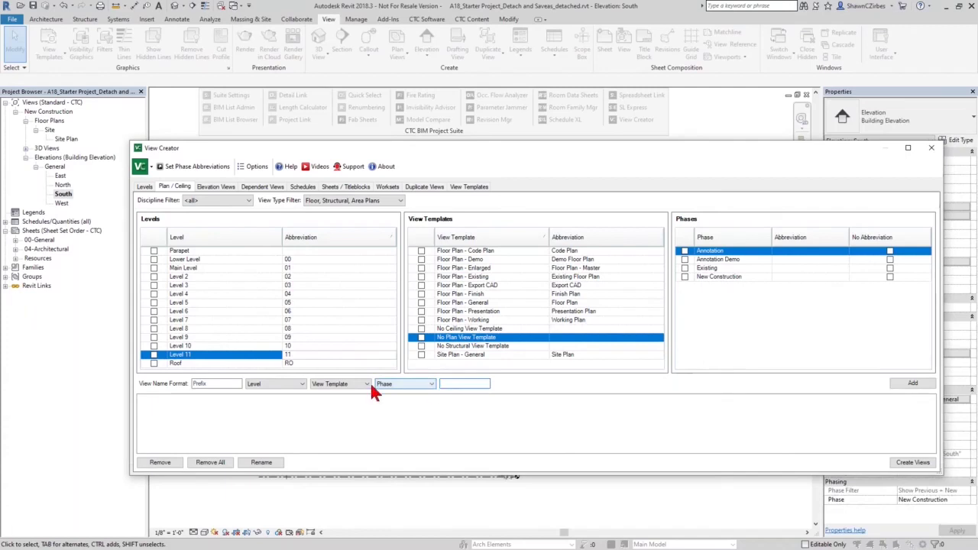
pyautogui.click(153, 259)
pyautogui.click(154, 269)
pyautogui.click(153, 277)
pyautogui.click(153, 285)
pyautogui.click(153, 293)
pyautogui.click(154, 303)
pyautogui.click(153, 311)
pyautogui.click(153, 319)
pyautogui.click(154, 329)
pyautogui.click(154, 337)
pyautogui.click(153, 345)
pyautogui.click(154, 354)
pyautogui.click(153, 363)
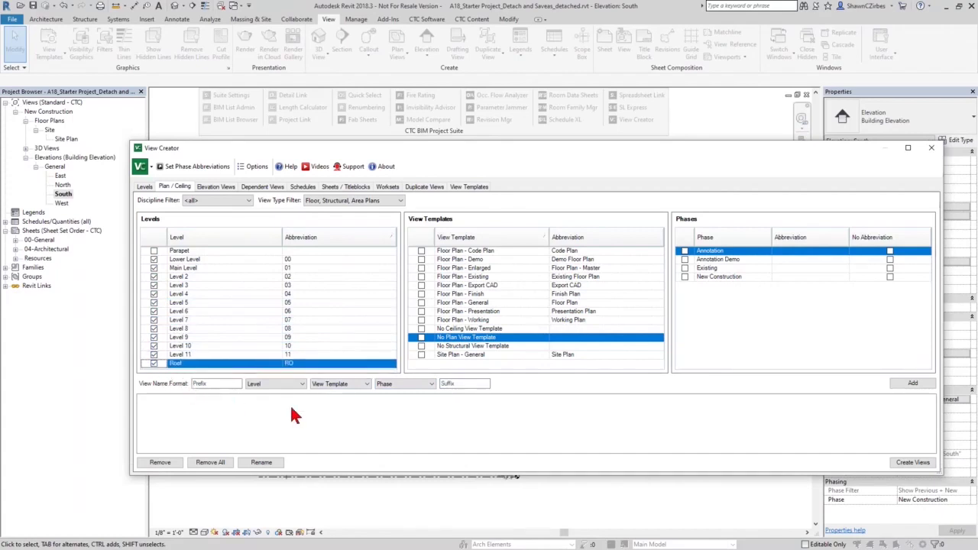
# Include the Floor Plan view templates Code Plan, Demo, Finish, General and Presentation.
pyautogui.click(421, 250)
pyautogui.click(421, 259)
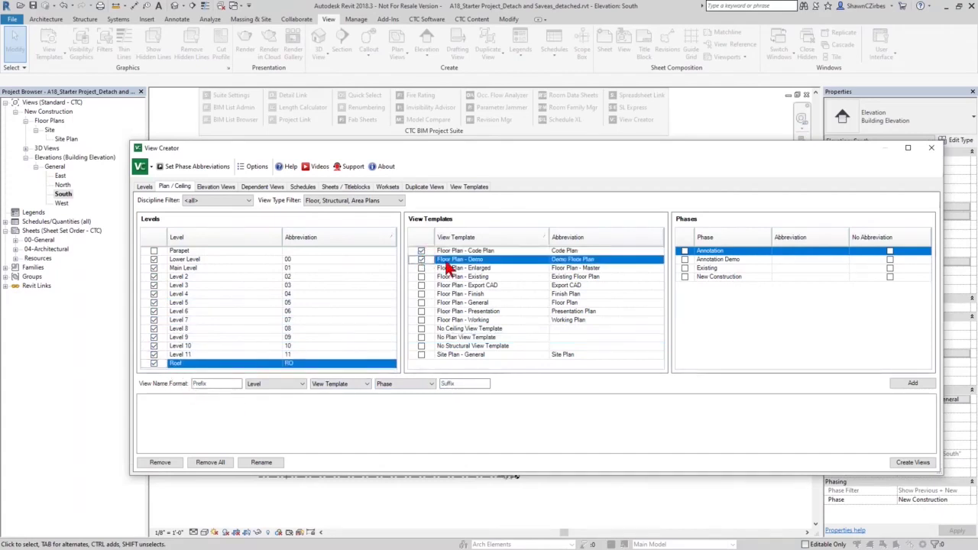
pyautogui.click(421, 293)
pyautogui.click(421, 303)
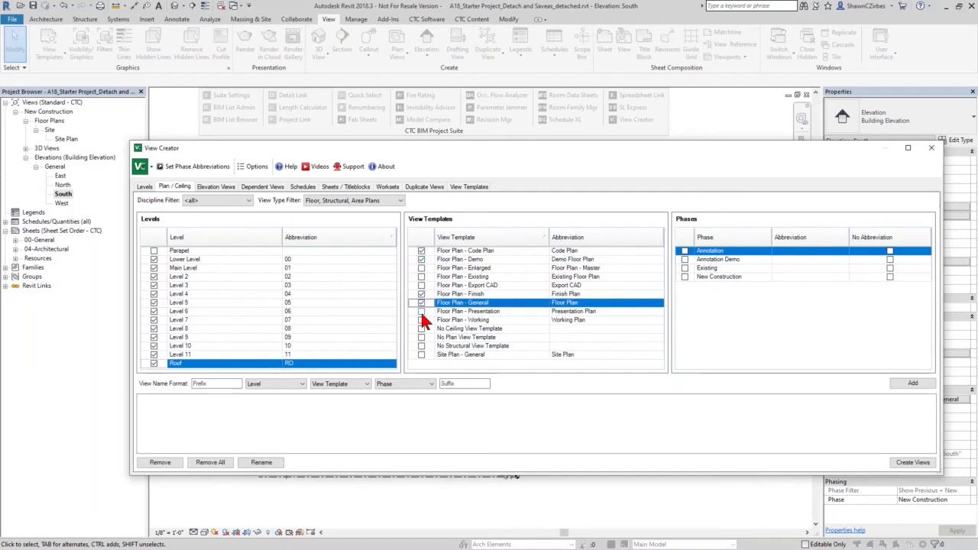
pyautogui.click(421, 311)
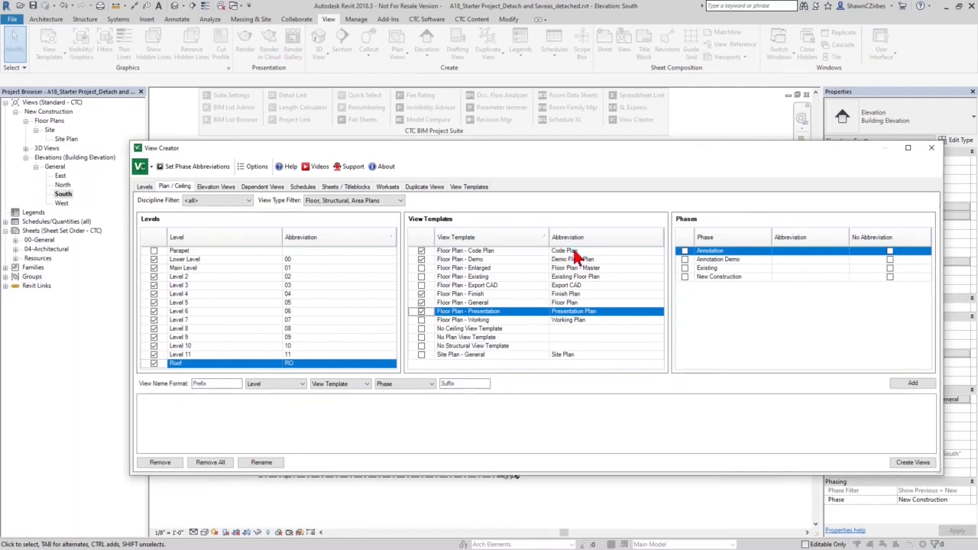
# Choose the New Construction phase with no abbreviation and add the resulting plan views to the creation list.
pyautogui.click(685, 277)
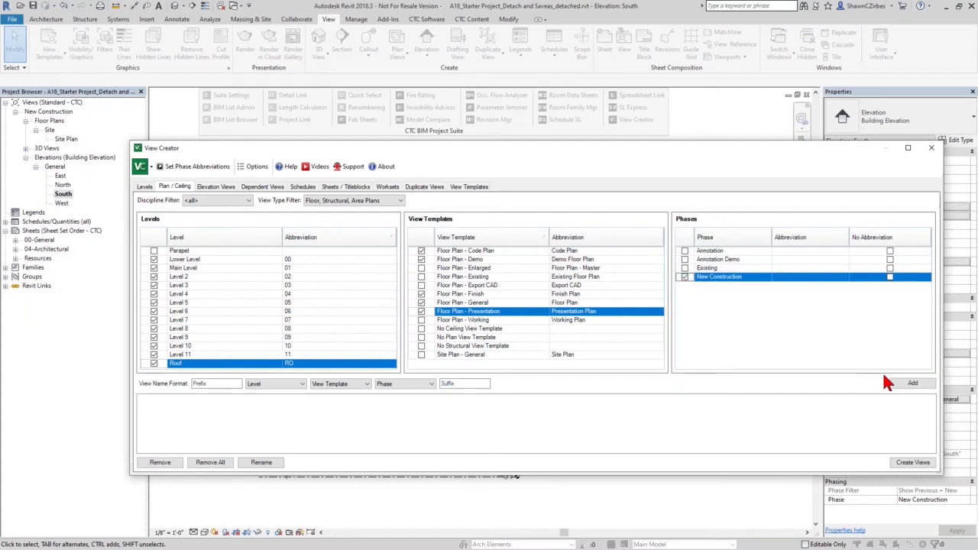
pyautogui.click(890, 277)
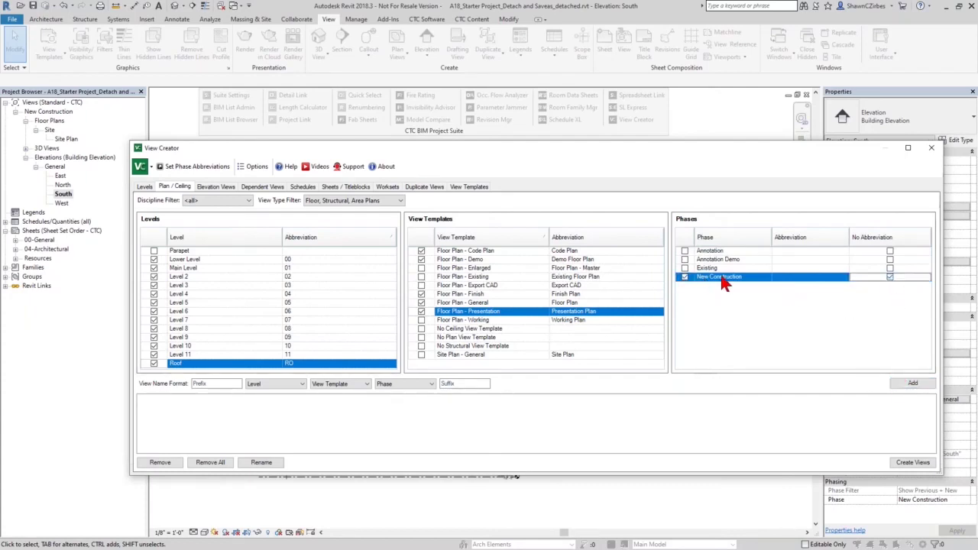
pyautogui.click(912, 383)
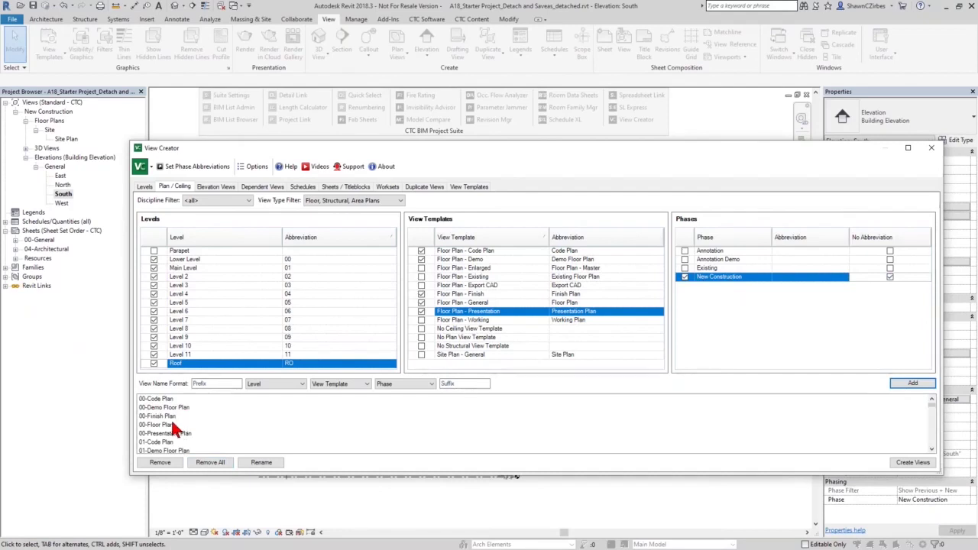
# Add plan views for the Existing phase to the creation list, leaving out the Floor Plan - Demo template.
pyautogui.click(685, 267)
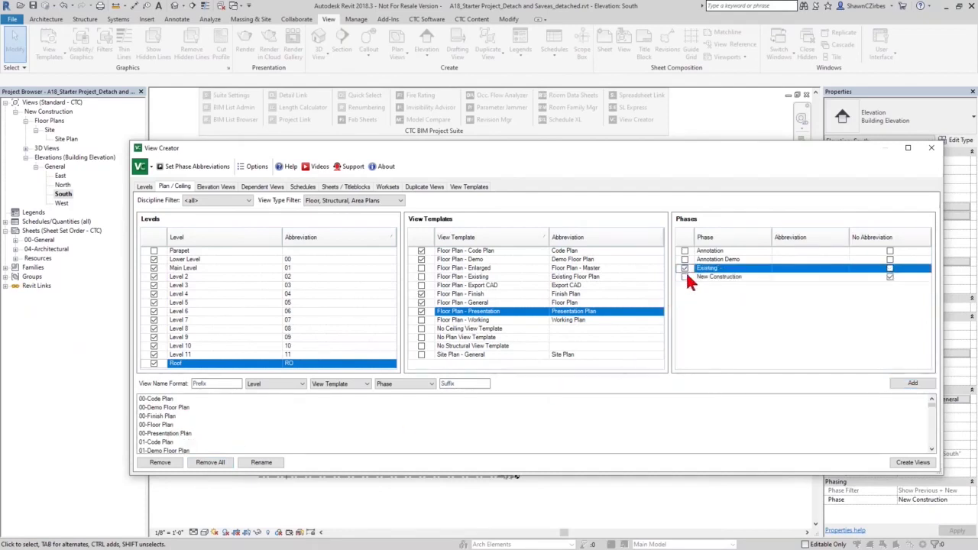
pyautogui.click(421, 259)
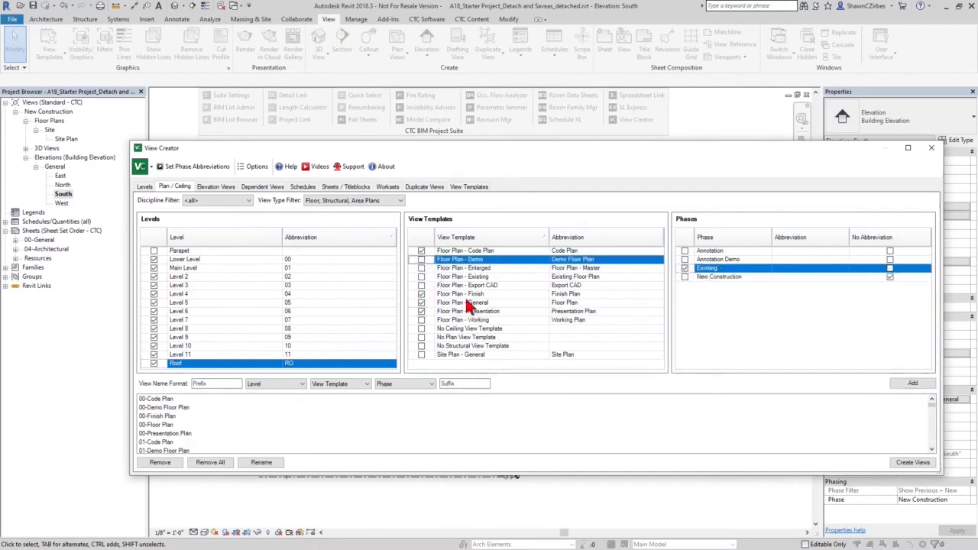
pyautogui.click(913, 385)
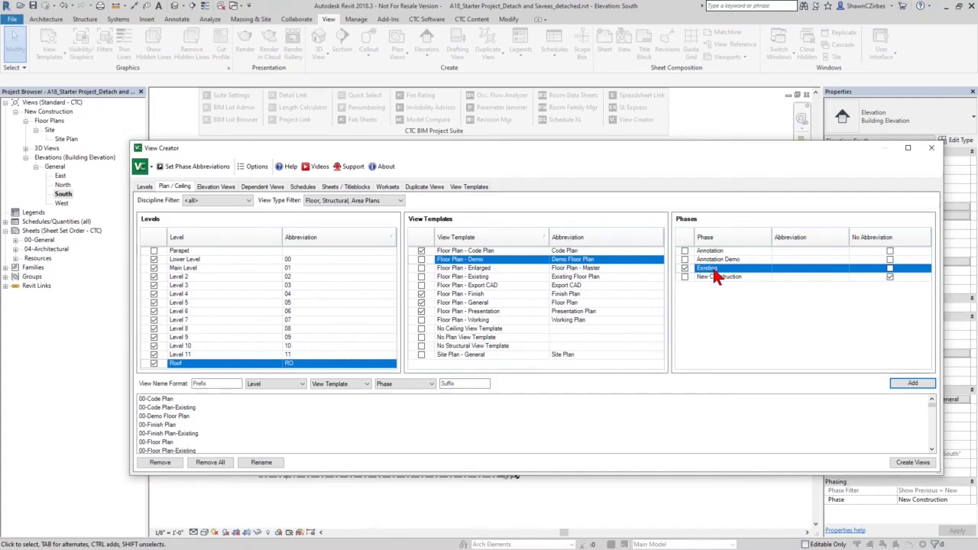
# Create all the listed plan views, dismiss the creation report and close View Creator.
pyautogui.click(906, 463)
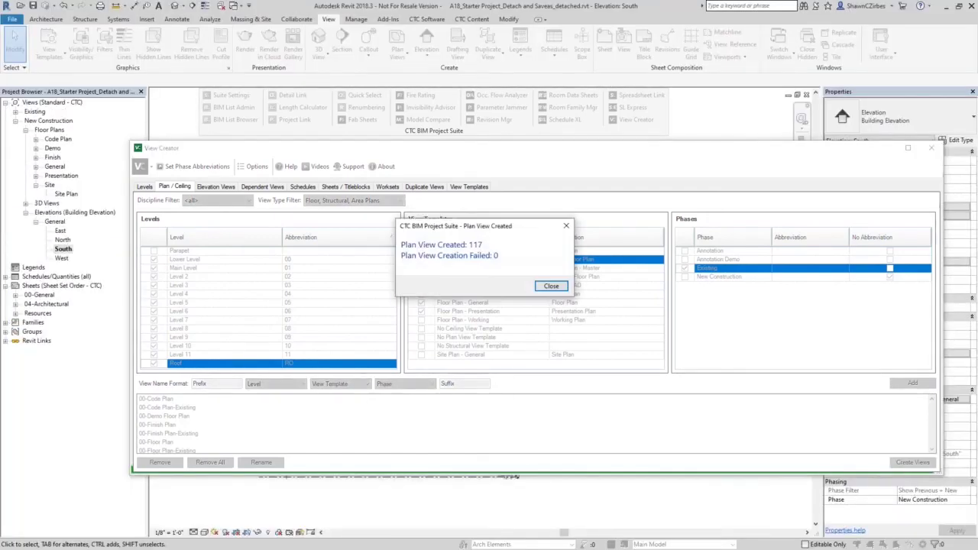
pyautogui.moveTo(525, 226); pyautogui.dragTo(537, 313)
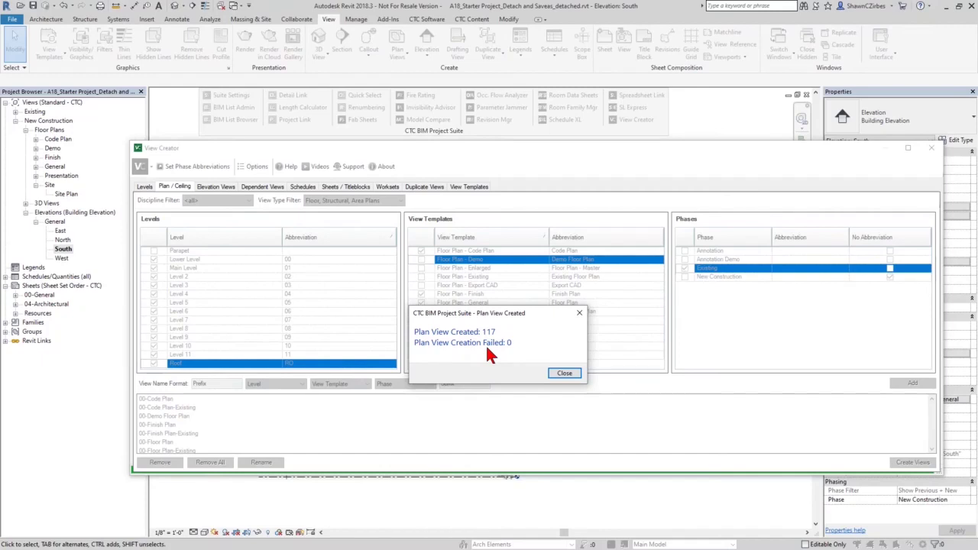
pyautogui.click(570, 373)
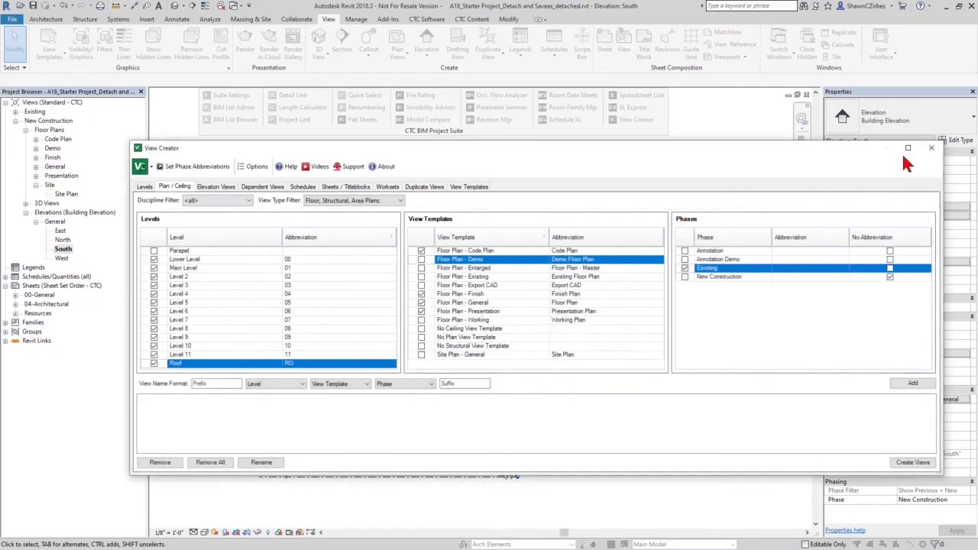
pyautogui.click(931, 148)
# List the Finish and General floor plans under New Construction and open 01-Floor Plan.
pyautogui.click(35, 158)
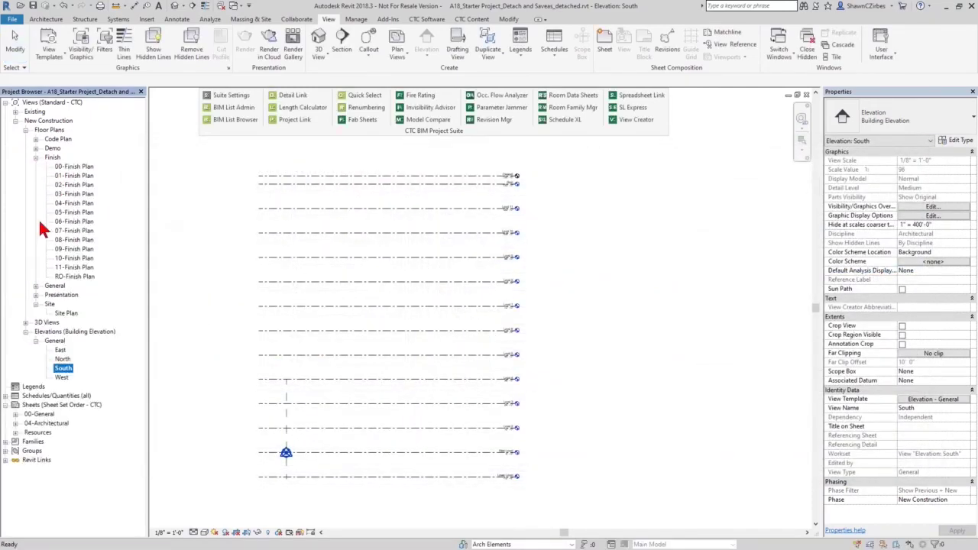
pyautogui.click(35, 286)
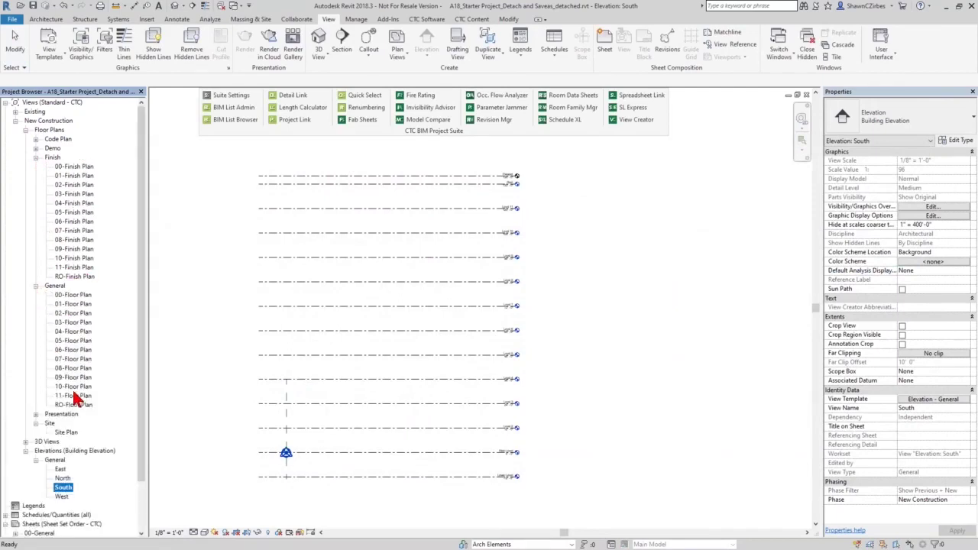
pyautogui.doubleClick(75, 305)
# Draw a wide rectangle of Generic - 12" walls around the north elevation marker in 01-Floor Plan.
pyautogui.scroll(-3, 339, 353)
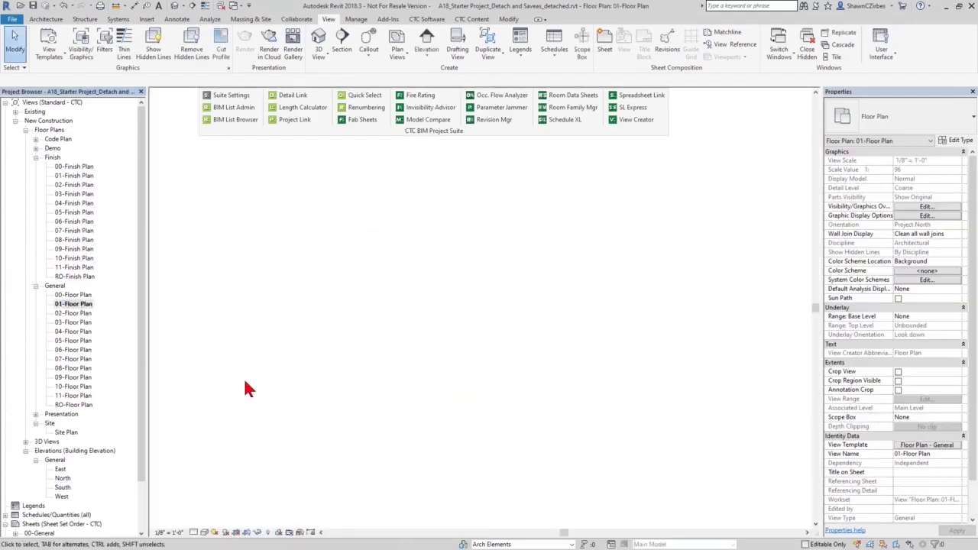
pyautogui.moveTo(396, 342); pyautogui.dragTo(361, 356, button='middle')
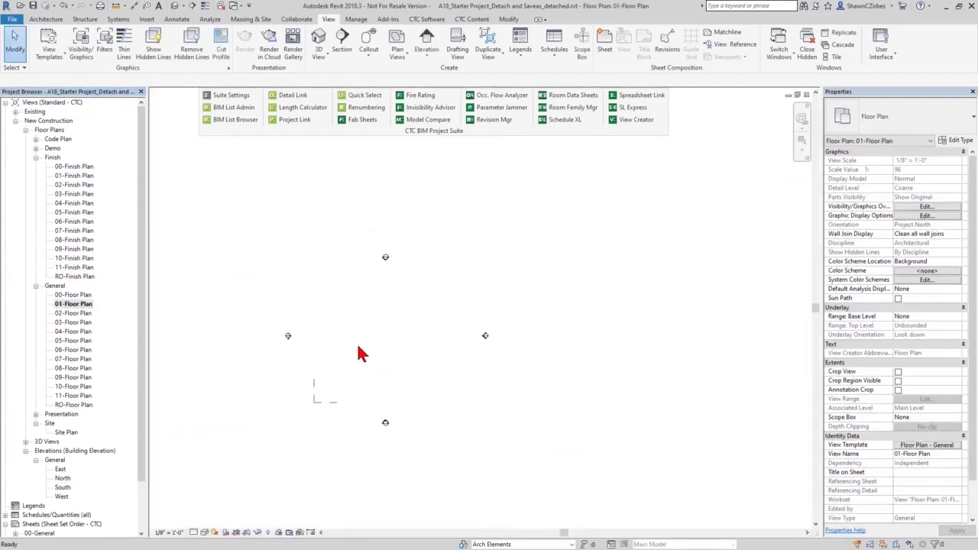
pyautogui.press('w')
pyautogui.press('a')
pyautogui.click(418, 34)
pyautogui.click(262, 207)
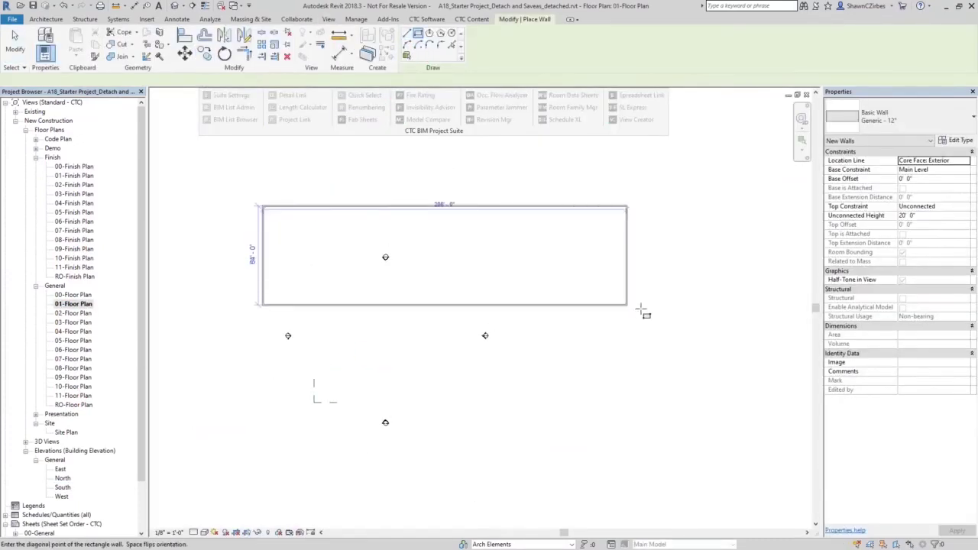
pyautogui.click(713, 319)
pyautogui.press('Escape')
pyautogui.press('Escape')
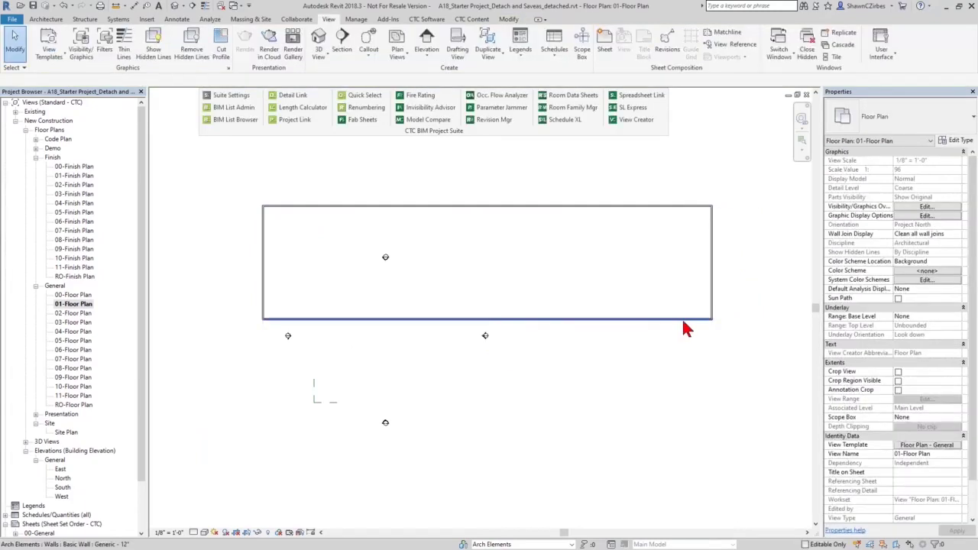
# Select the whole chain of rectangular walls and copy it below and slightly left of the original.
pyautogui.press('Tab')
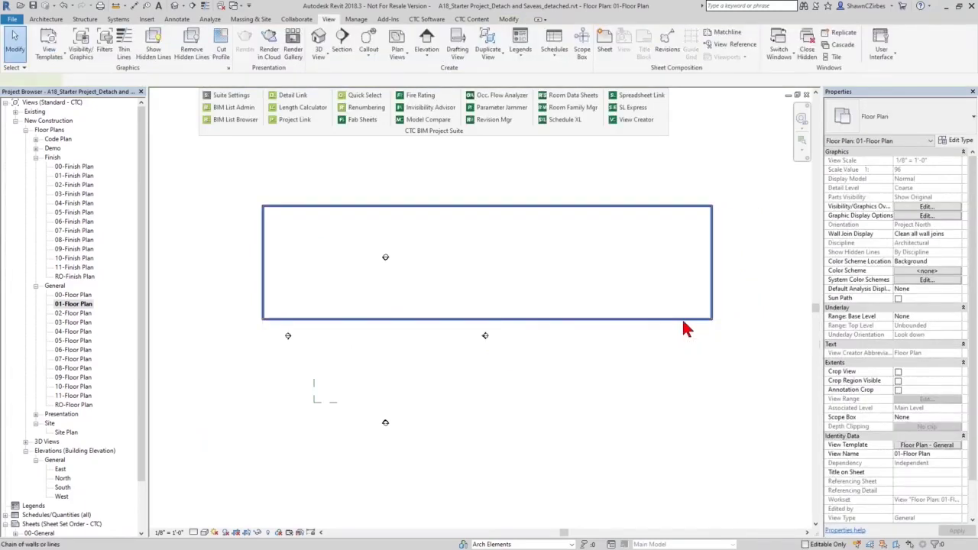
pyautogui.click(682, 318)
pyautogui.press('c')
pyautogui.press('o')
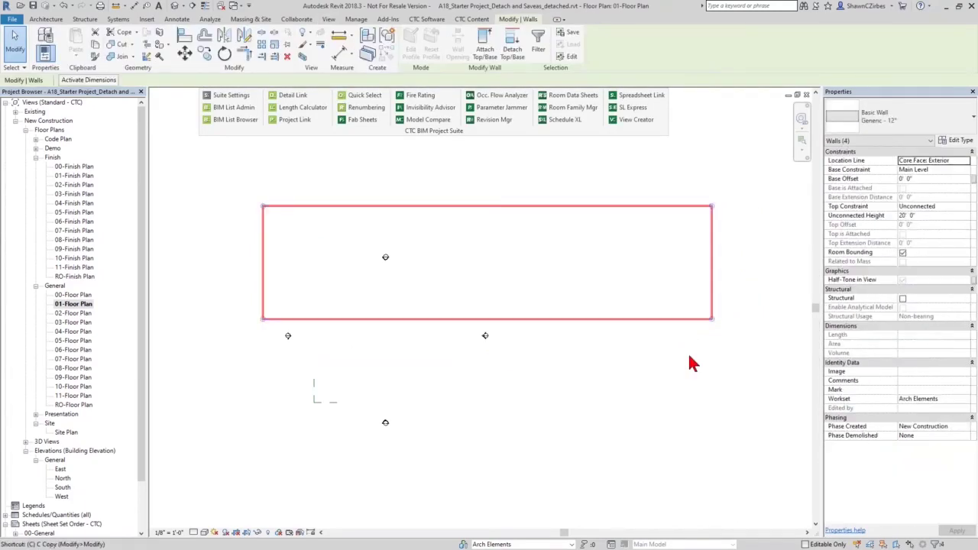
pyautogui.click(607, 239)
pyautogui.click(508, 415)
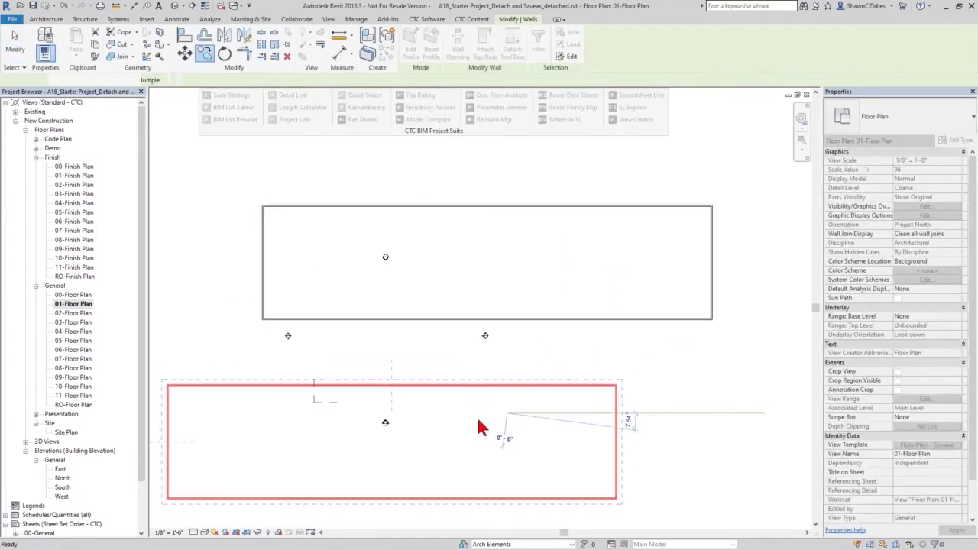
pyautogui.press('Escape')
# Rotate the copied wall rectangle about 8 degrees clockwise around a point on its upper wall.
pyautogui.moveTo(332, 425); pyautogui.dragTo(412, 369, button='middle')
pyautogui.press('r')
pyautogui.press('o')
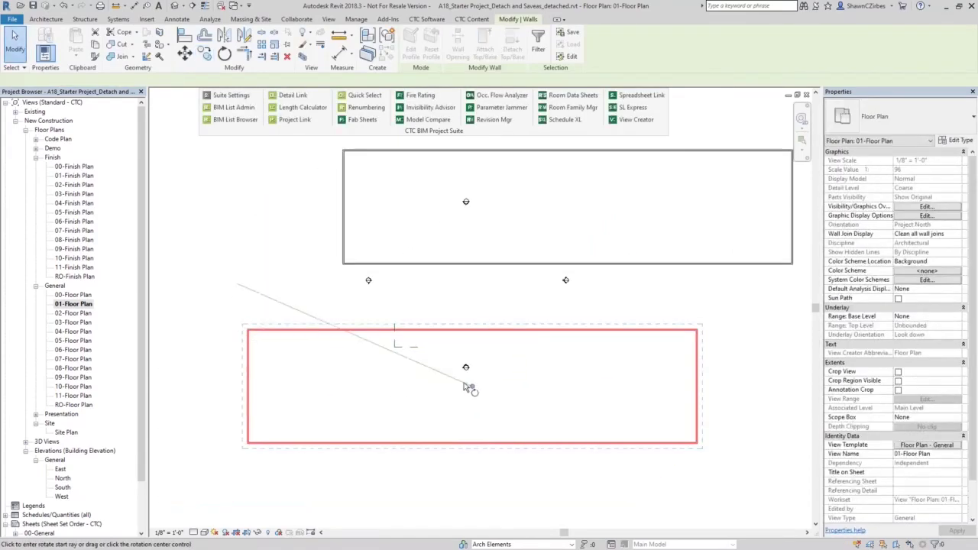
pyautogui.click(471, 387)
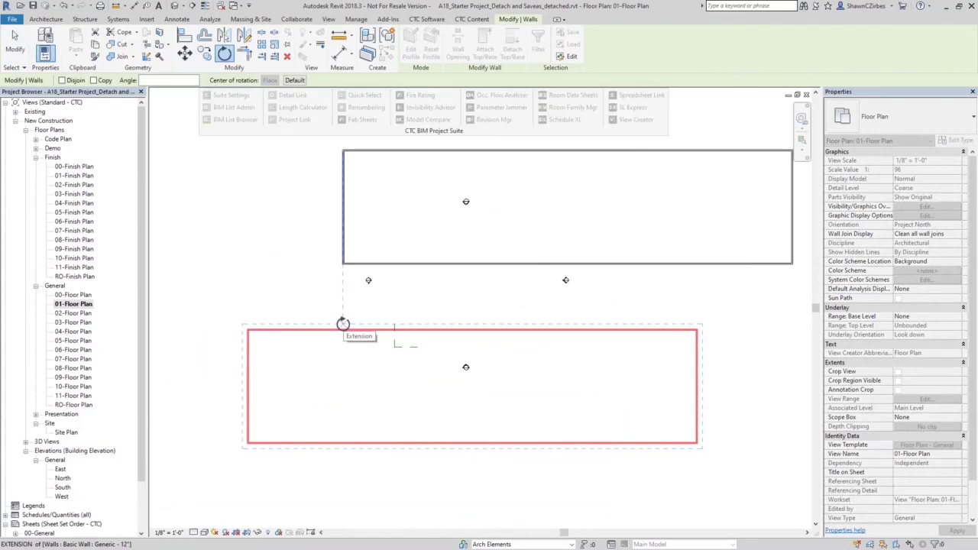
pyautogui.click(342, 324)
pyautogui.click(519, 322)
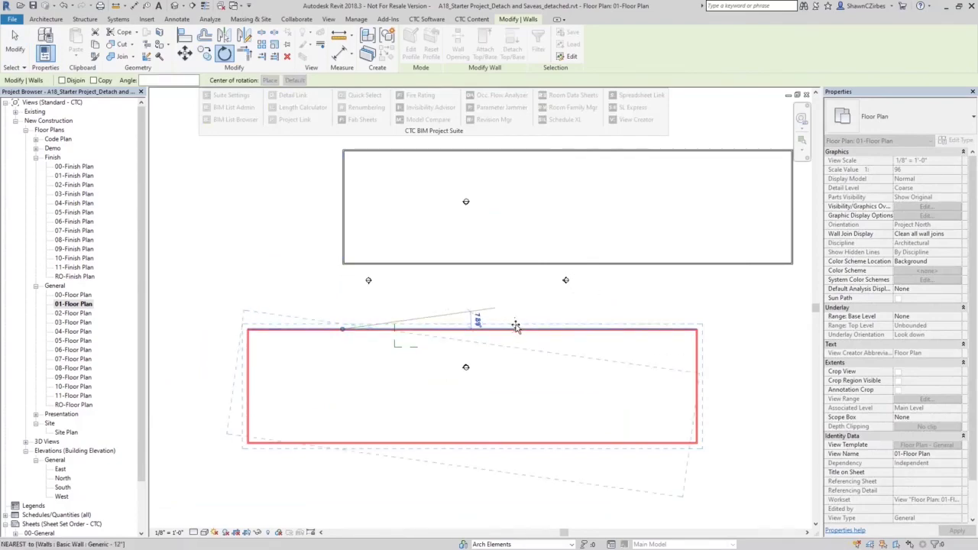
pyautogui.click(501, 324)
pyautogui.press('Escape')
# Draw a straight Generic - 12" wall from the rotated rectangle's upper wall, perpendicular to it, up to the original rectangle's lower wall.
pyautogui.press('w')
pyautogui.press('a')
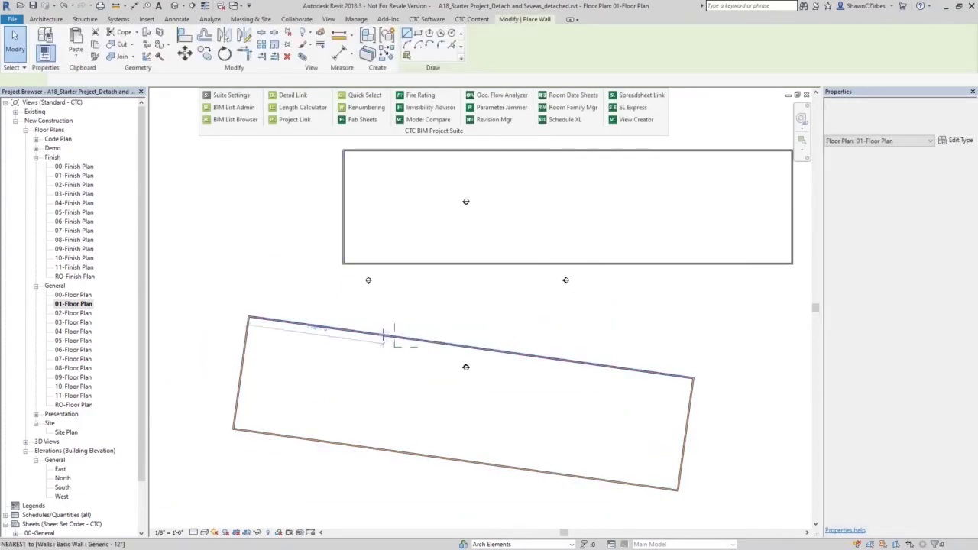
pyautogui.click(386, 333)
pyautogui.click(394, 263)
pyautogui.press('Escape')
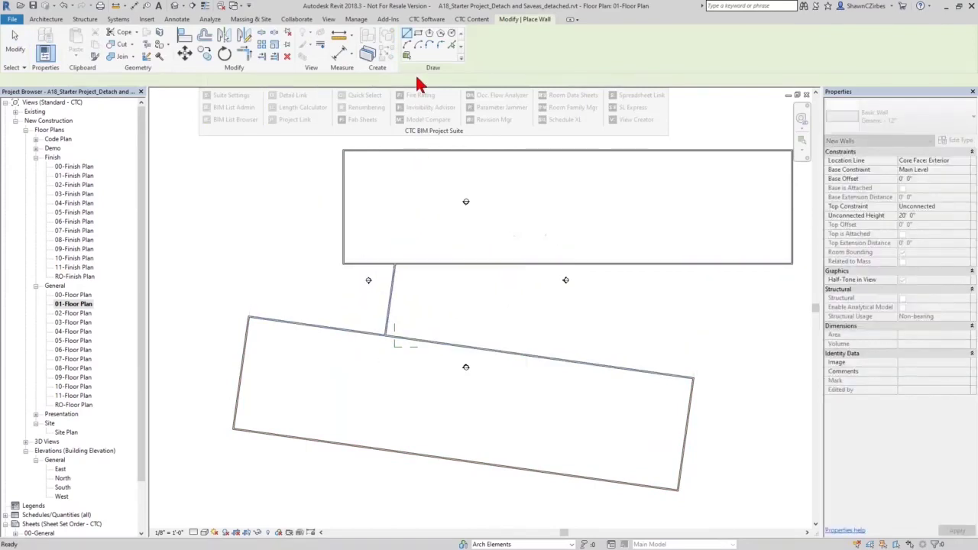
# Draw an arc wall between the two rectangles, right of the straight connecting wall and bulging outward to the right.
pyautogui.click(573, 363)
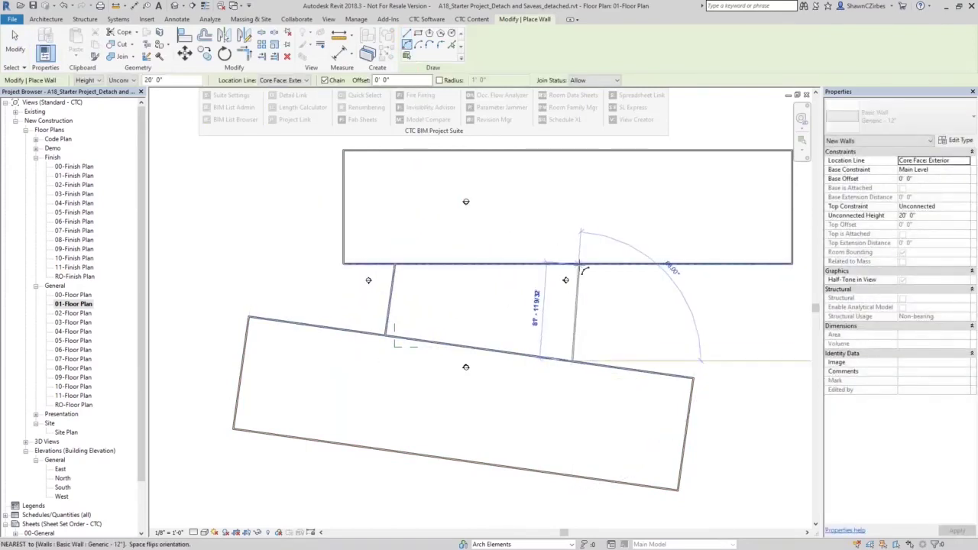
pyautogui.click(586, 266)
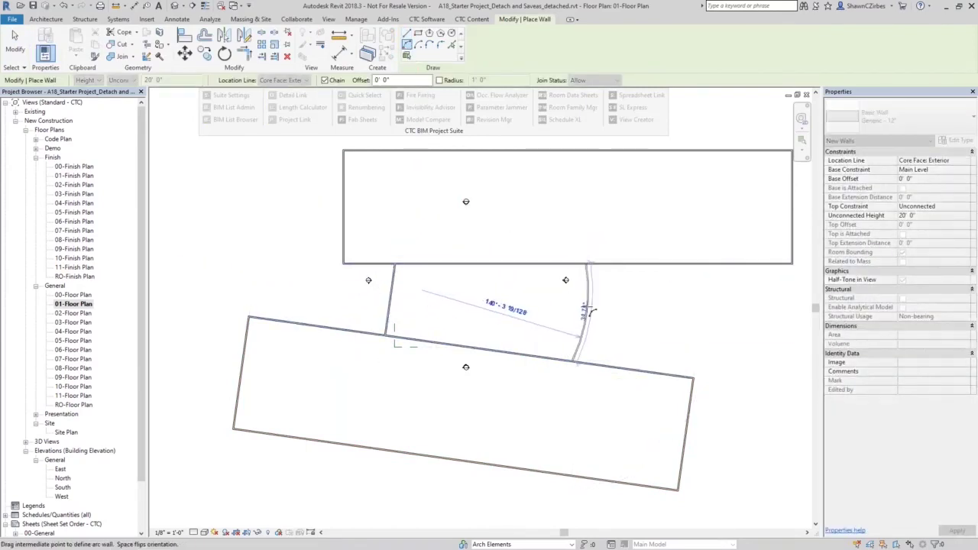
pyautogui.click(589, 309)
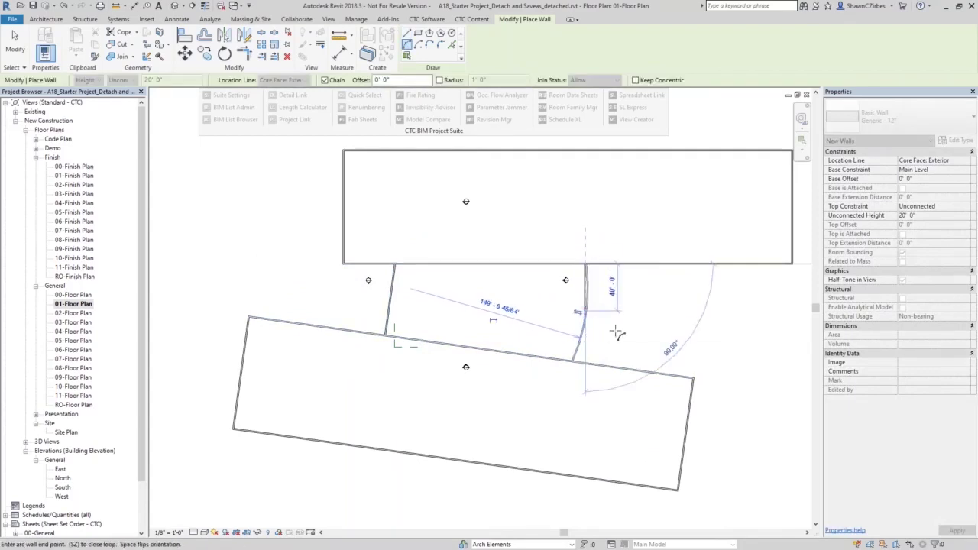
pyautogui.press('Escape')
pyautogui.press('Escape')
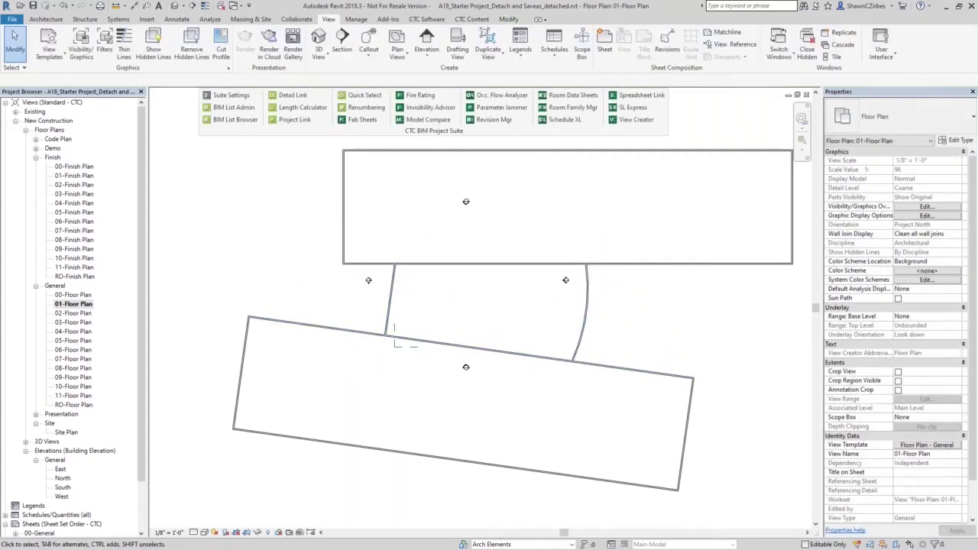
pyautogui.scroll(-3, 519, 330)
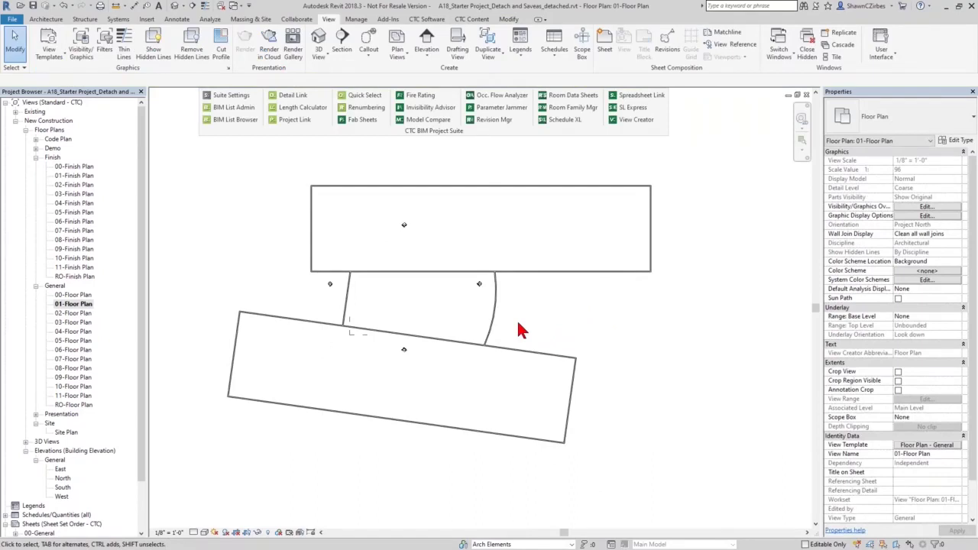
pyautogui.moveTo(523, 329); pyautogui.dragTo(545, 344, button='middle')
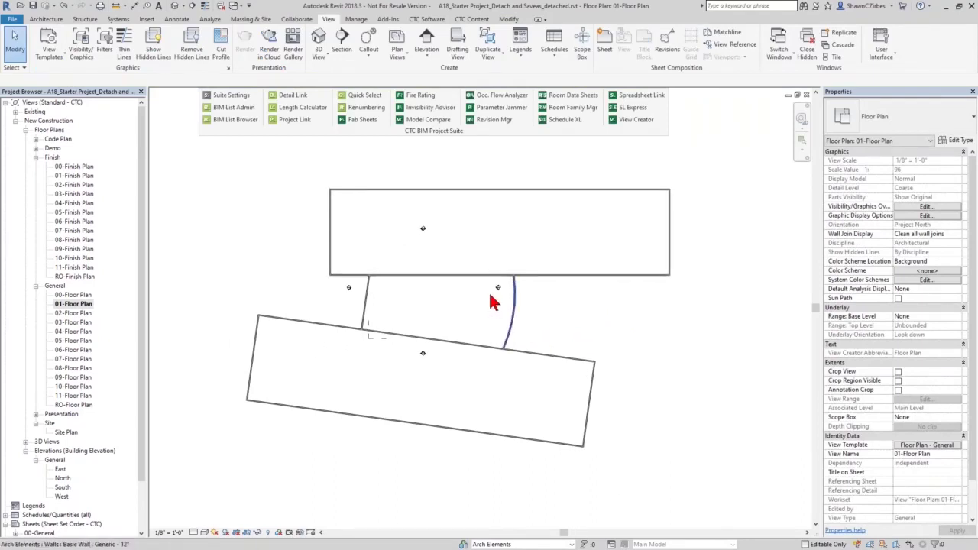
pyautogui.moveTo(324, 180); pyautogui.dragTo(683, 178)
pyautogui.click(358, 262)
pyautogui.moveTo(361, 269); pyautogui.dragTo(526, 358)
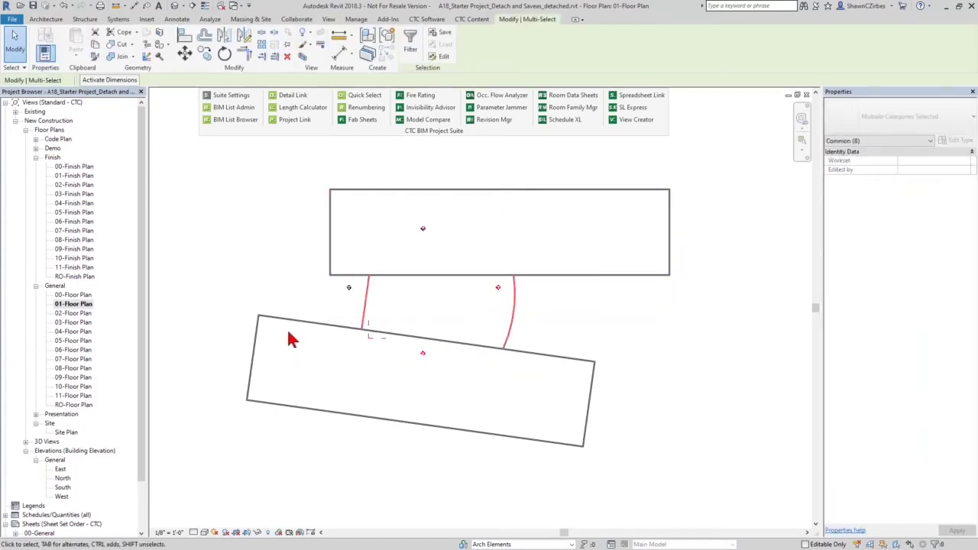
pyautogui.click(600, 419)
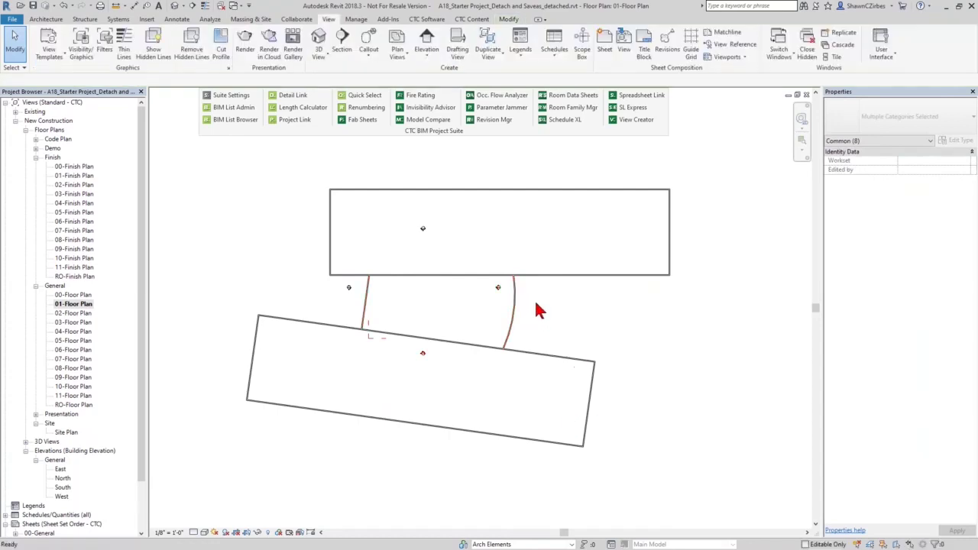
# Draw a scope box around the left half of the upper building and name it Area A.
pyautogui.click(581, 44)
pyautogui.click(324, 184)
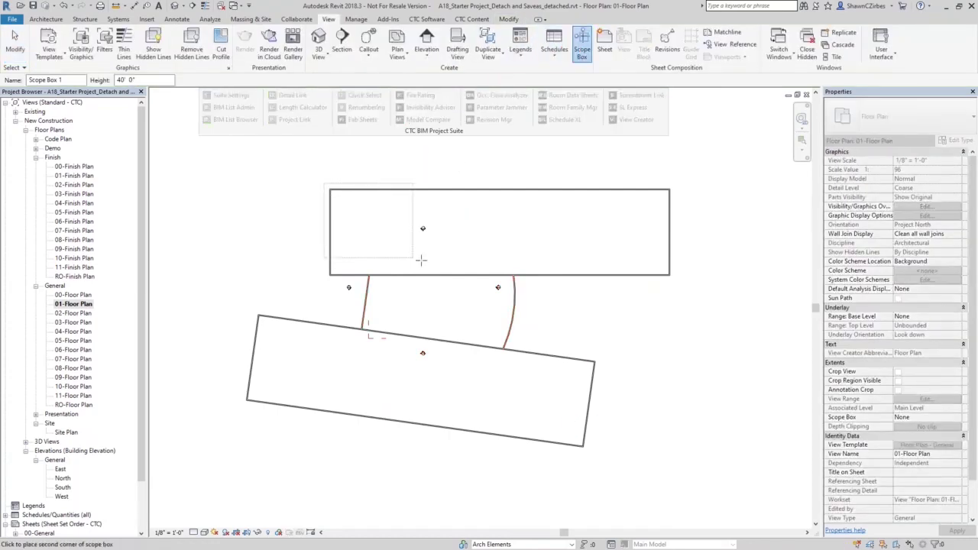
pyautogui.click(507, 281)
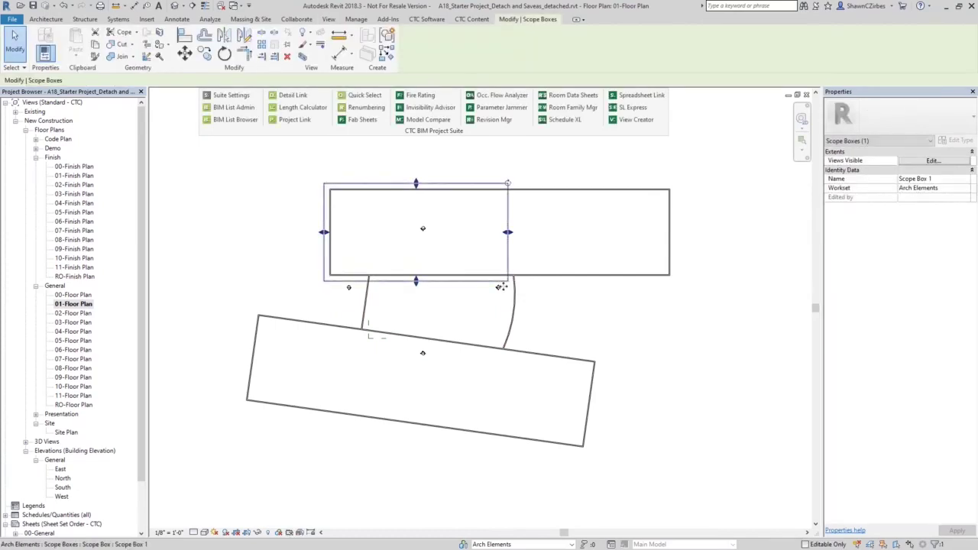
pyautogui.tripleClick(931, 178)
pyautogui.write('Area A')
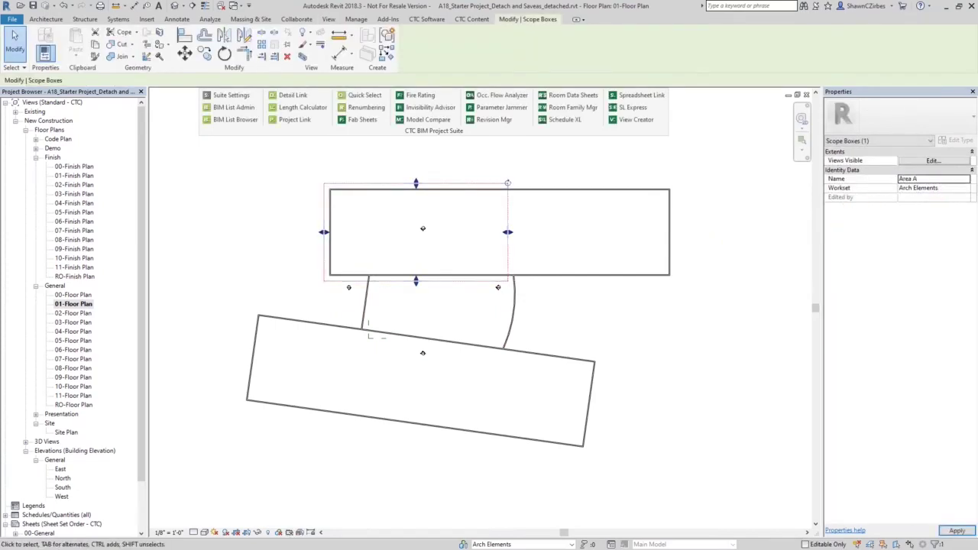
pyautogui.write('cv')
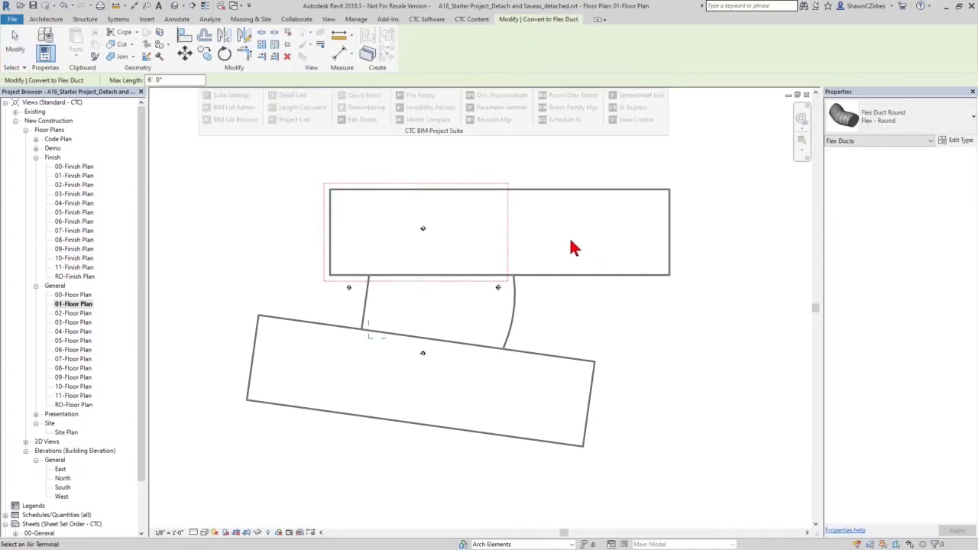
pyautogui.moveTo(557, 247); pyautogui.dragTo(551, 247, button='middle')
pyautogui.press('Escape')
pyautogui.click(501, 243)
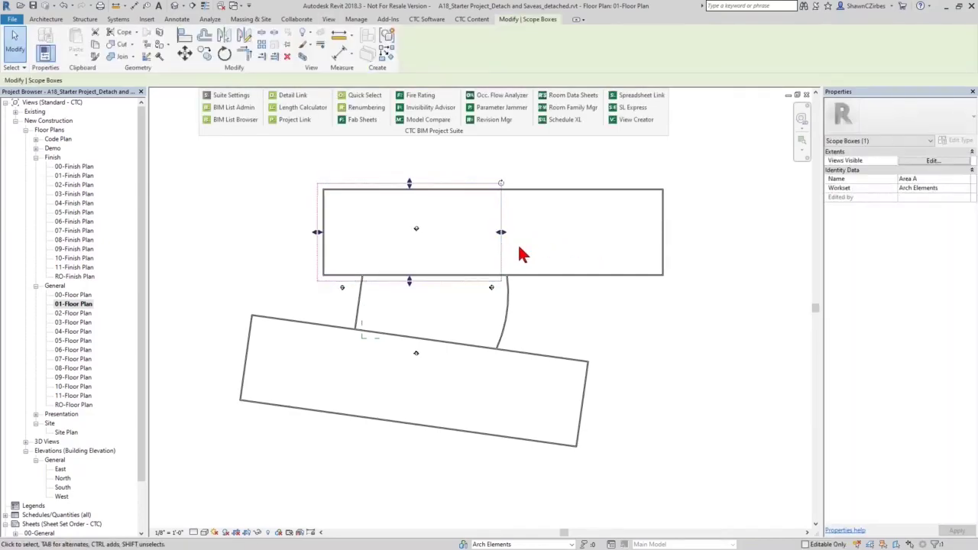
pyautogui.press('c')
pyautogui.press('p')
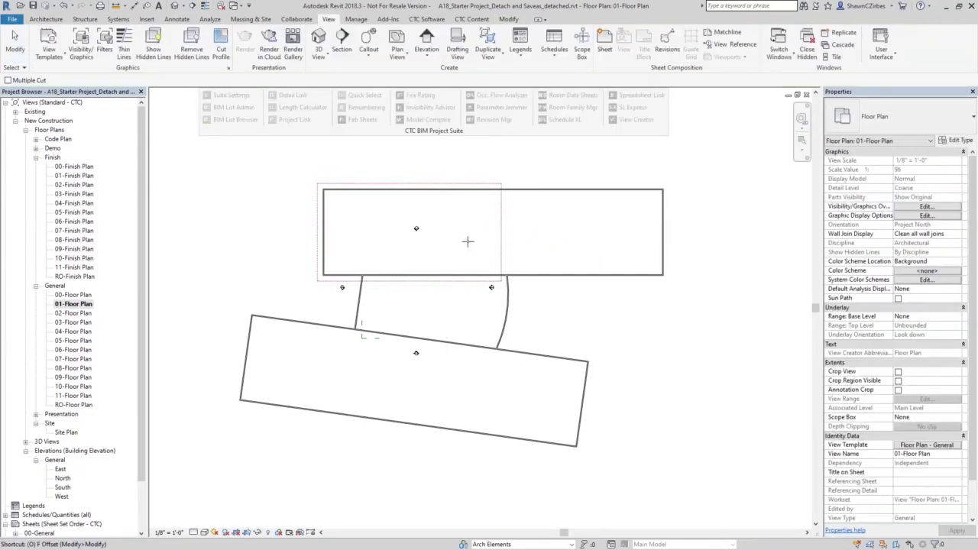
pyautogui.press('Escape')
# Copy the Area A scope box to the upper building's right half, the connector between the buildings, and the lower building's left half.
pyautogui.click(501, 243)
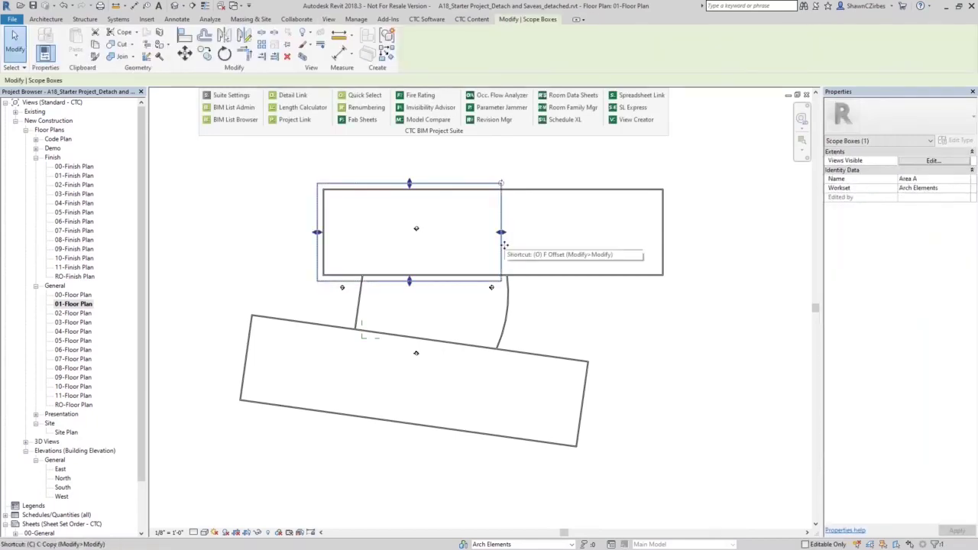
pyautogui.click(462, 245)
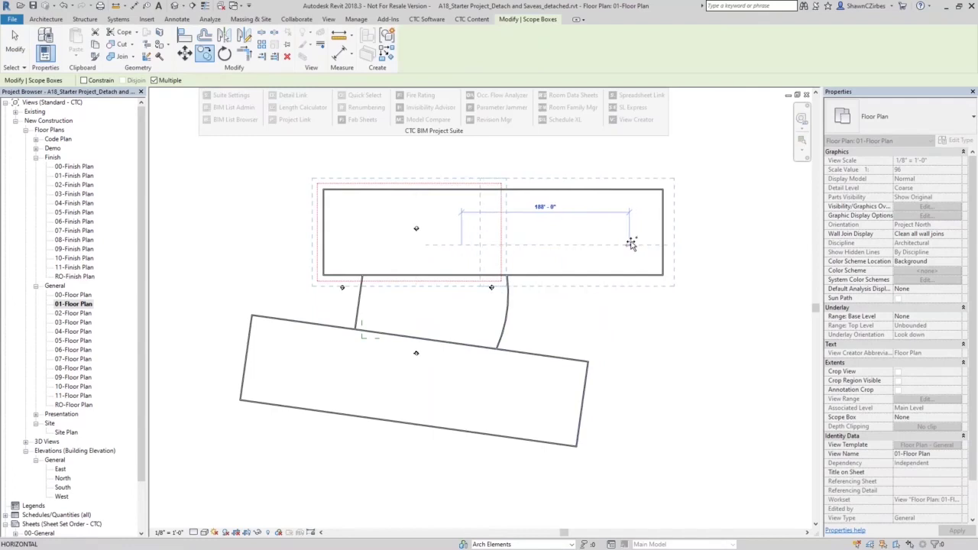
pyautogui.click(375, 399)
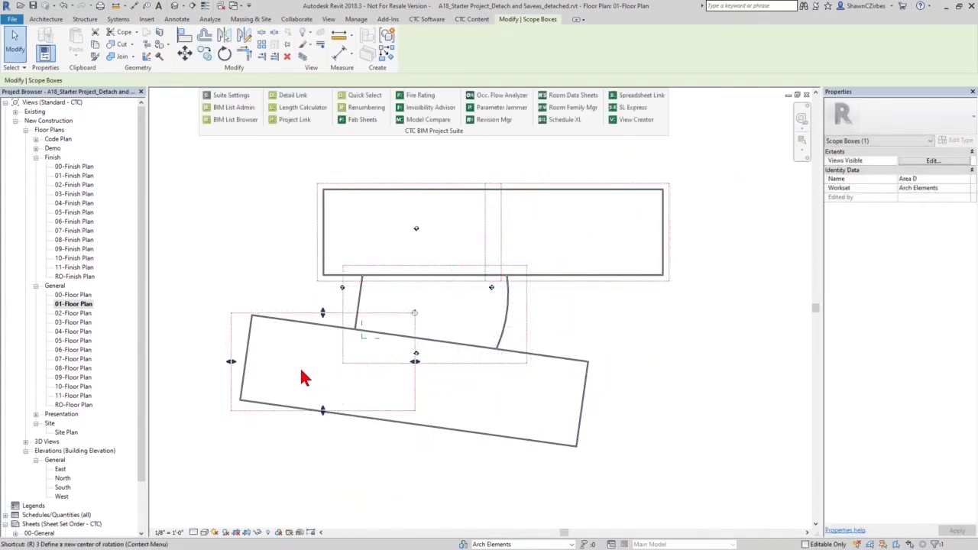
# Rotate the Area D scope box about 8 degrees clockwise to match the angled building and shift it to enclose the left half.
pyautogui.press('r')
pyautogui.press('o')
pyautogui.click(252, 315)
pyautogui.click(437, 314)
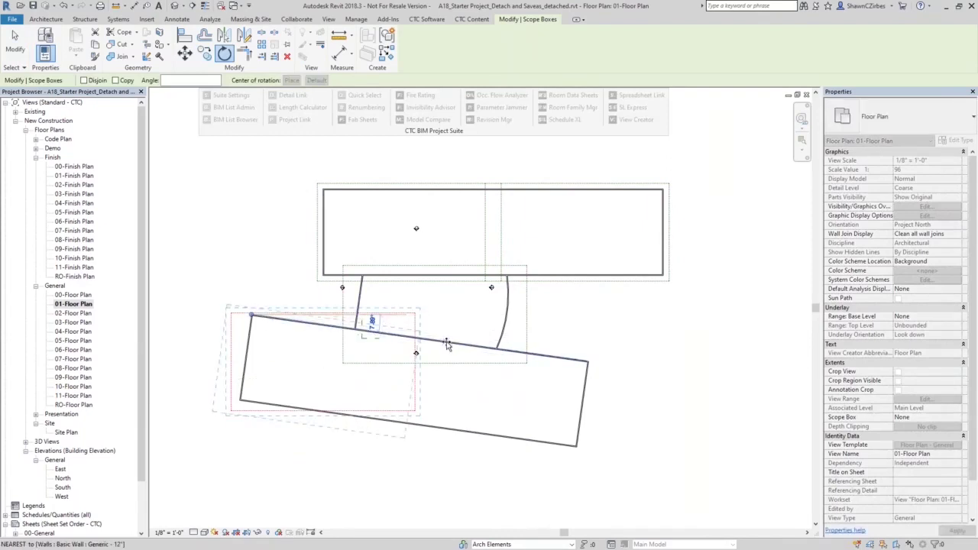
pyautogui.click(447, 342)
pyautogui.moveTo(415, 404); pyautogui.dragTo(431, 401)
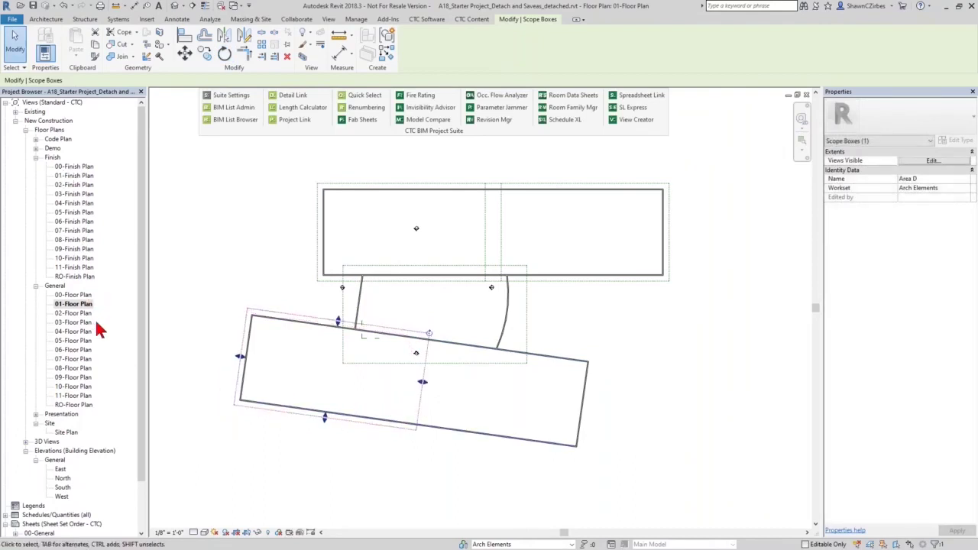
# Copy the rotated scope box about 188' along the angled building to cover its right half.
pyautogui.press('c')
pyautogui.press('o')
pyautogui.click(339, 380)
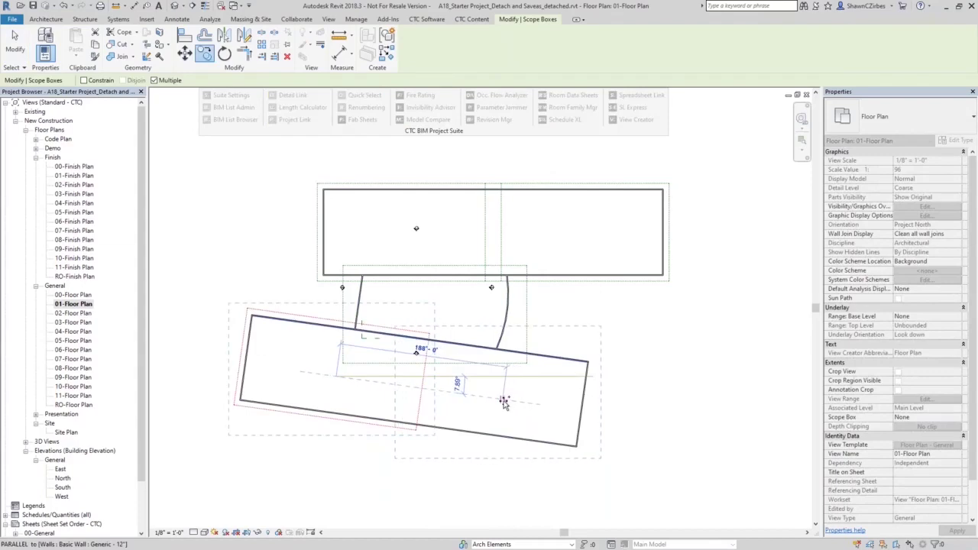
pyautogui.click(504, 399)
pyautogui.press('Escape')
pyautogui.press('Escape')
# Open View Creator's plan view setup and sort the levels by abbreviation.
pyautogui.click(631, 122)
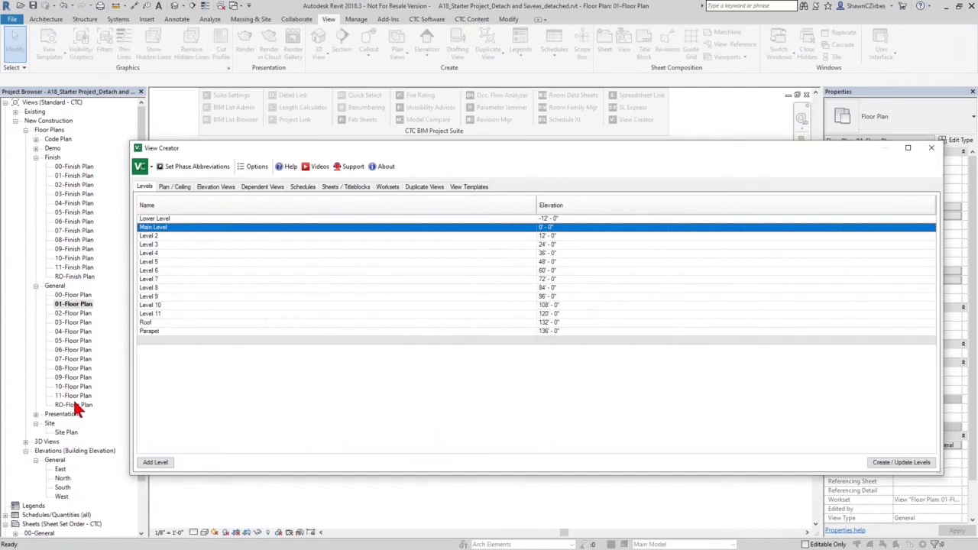
pyautogui.click(257, 187)
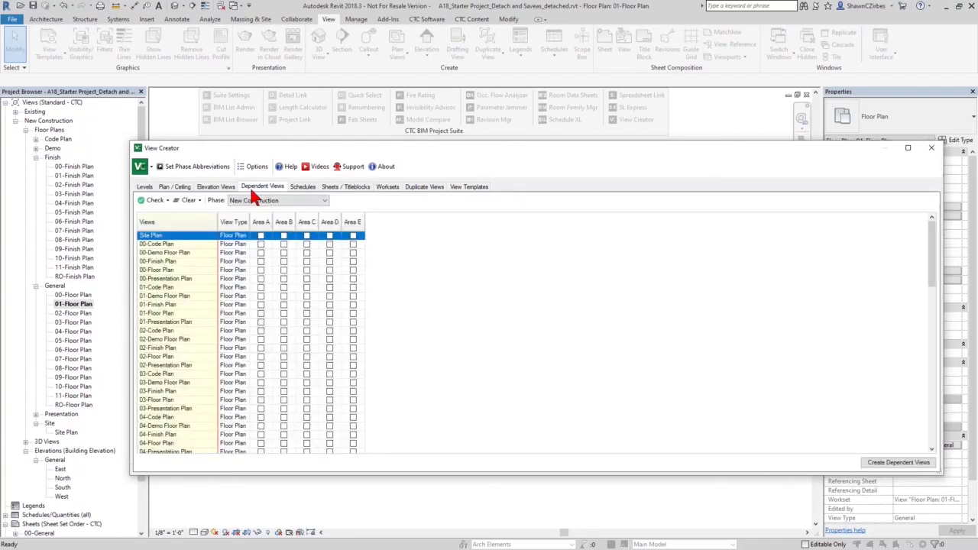
pyautogui.click(175, 187)
pyautogui.click(291, 243)
# Include Lower Level, Main Level, Level 2 through Level 11 and Roof for the new plan views, leaving out Parapet.
pyautogui.click(153, 260)
pyautogui.click(154, 268)
pyautogui.click(153, 276)
pyautogui.click(154, 285)
pyautogui.click(154, 294)
pyautogui.click(153, 303)
pyautogui.click(153, 311)
pyautogui.click(153, 320)
pyautogui.click(154, 328)
pyautogui.click(153, 337)
pyautogui.click(153, 345)
pyautogui.click(154, 355)
pyautogui.click(153, 363)
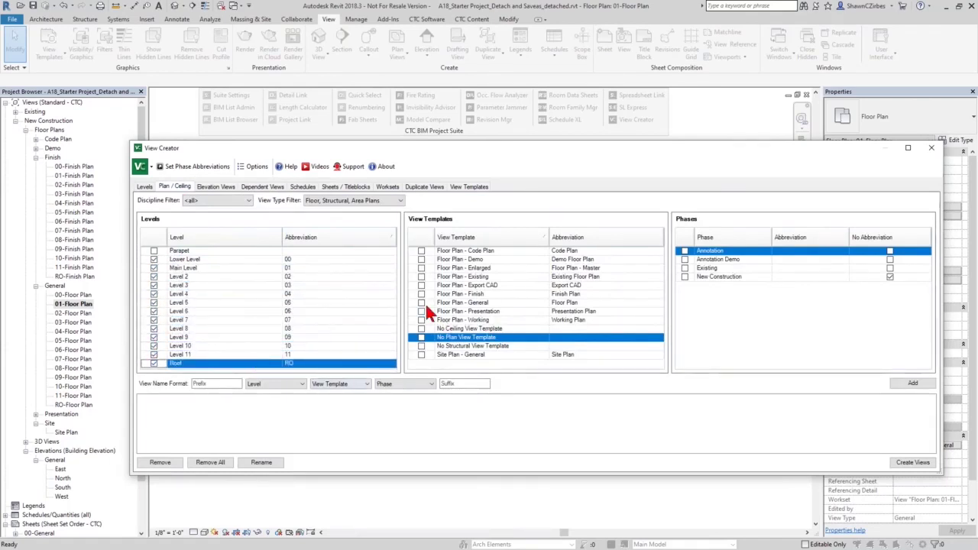
# Choose the Code Plan, Demo, Finish, General and Presentation floor plan templates with the New Construction phase.
pyautogui.click(421, 251)
pyautogui.click(421, 259)
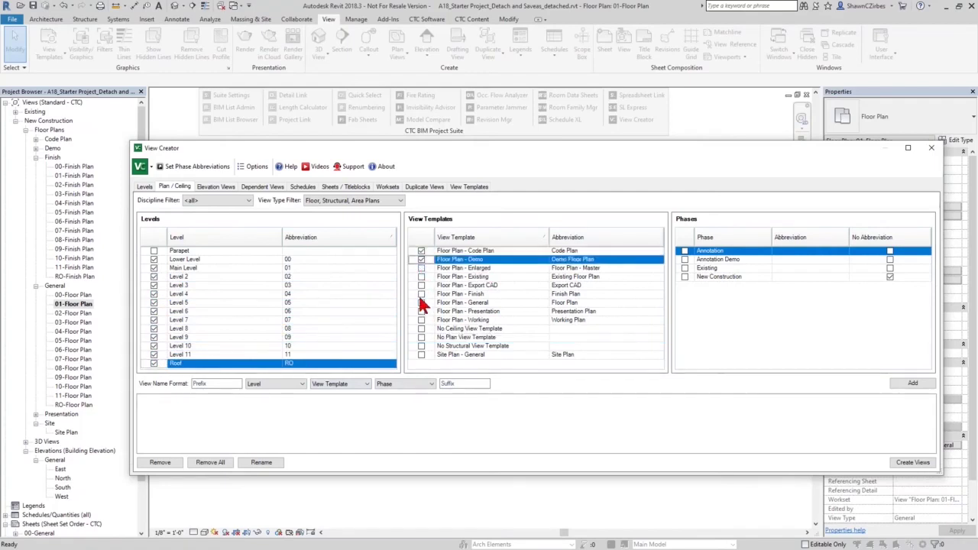
pyautogui.click(421, 294)
pyautogui.click(421, 303)
pyautogui.click(421, 311)
pyautogui.click(686, 276)
# Set the view name suffix to Enlarged, add the combinations to the list, create the views and dismiss the creation report.
pyautogui.click(480, 383)
pyautogui.write('Ent')
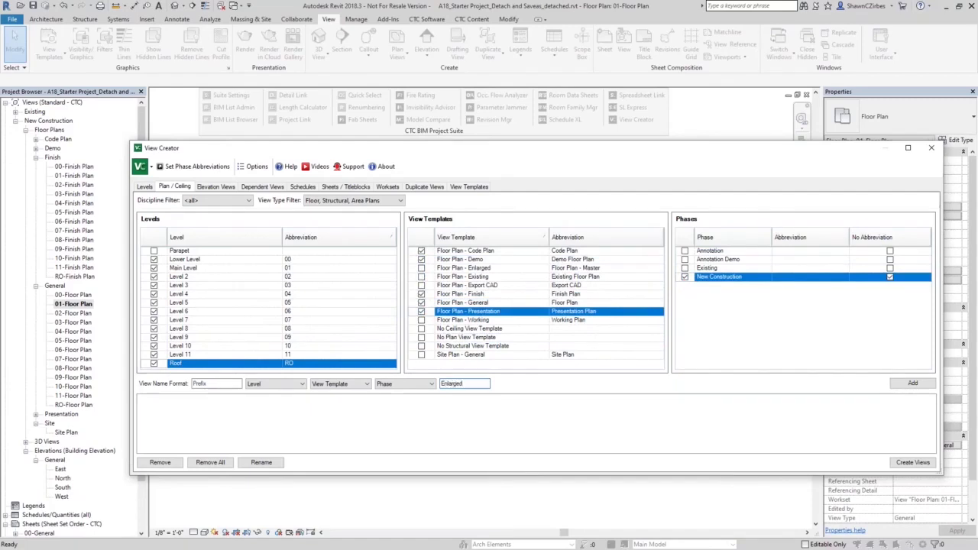
pyautogui.click(914, 383)
pyautogui.click(915, 463)
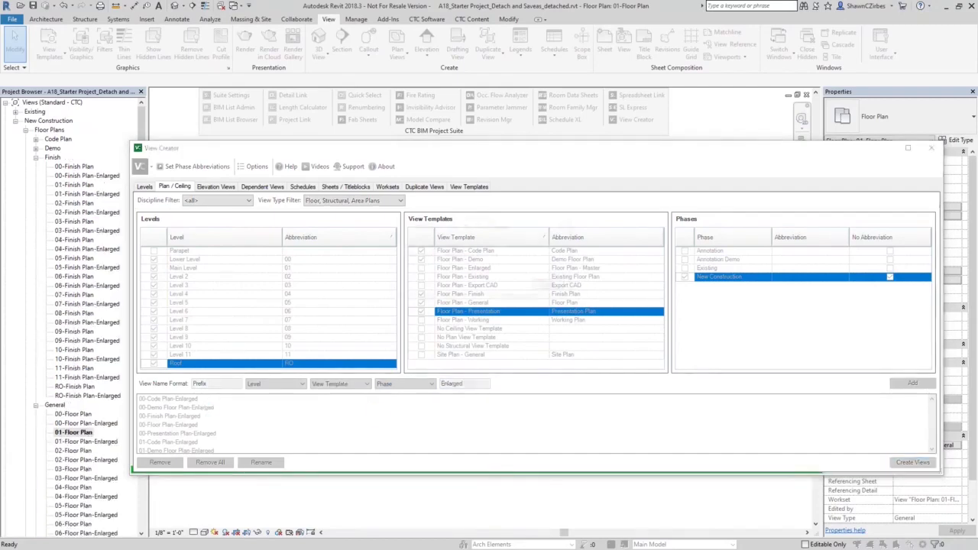
pyautogui.click(552, 287)
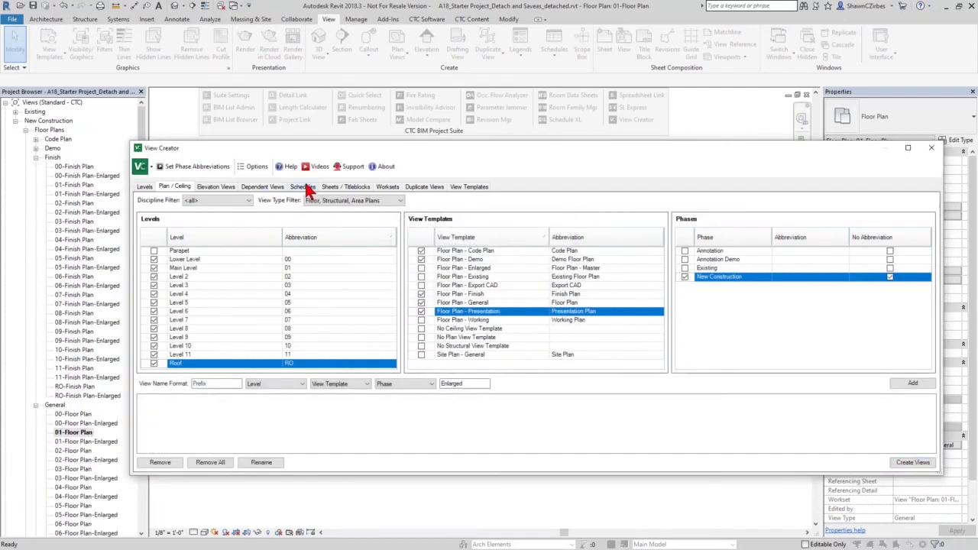
# In the dependent views setup, select all Enlarged plan views from 00-Code Plan-Enlarged to RO-Presentation Plan-Enlarged and check Area A through Area E.
pyautogui.click(264, 187)
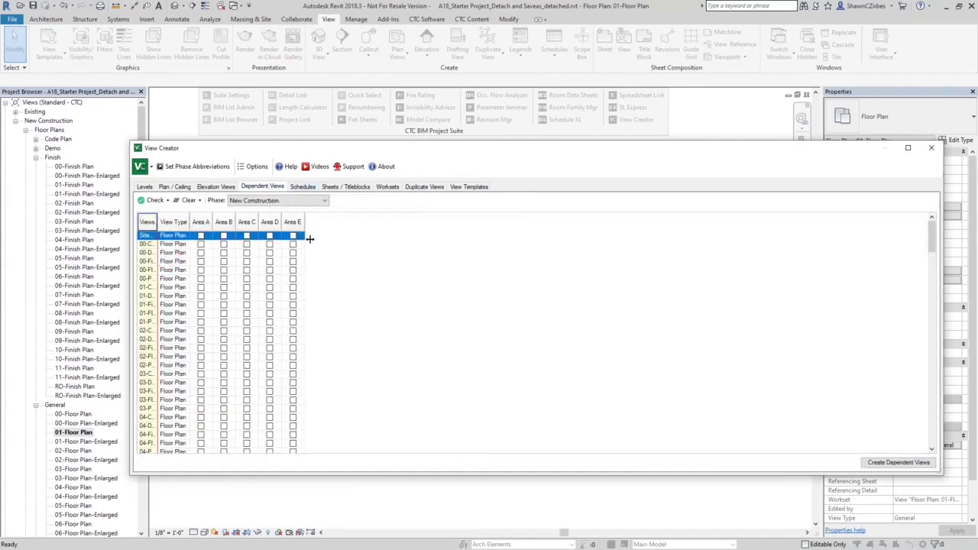
pyautogui.scroll(-15, 214, 362)
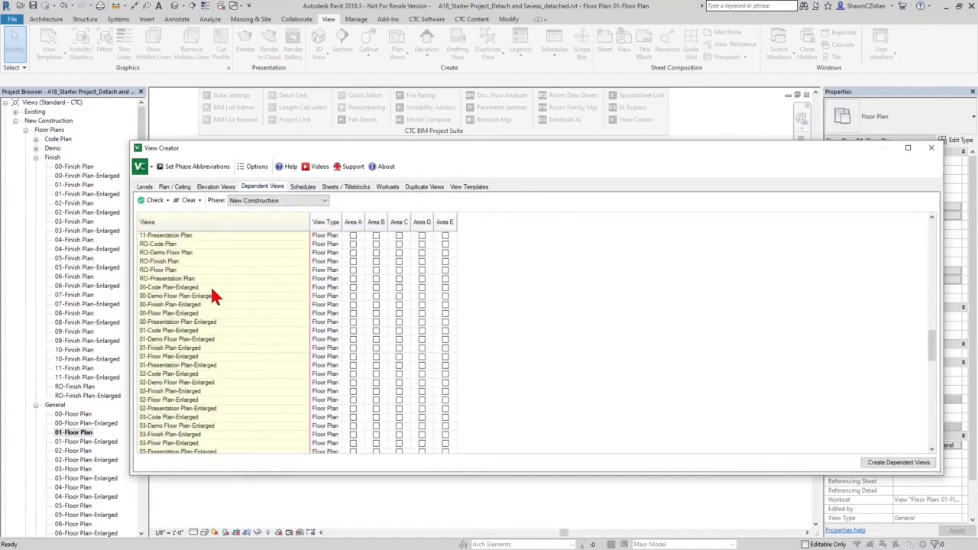
pyautogui.scroll(-15, 226, 382)
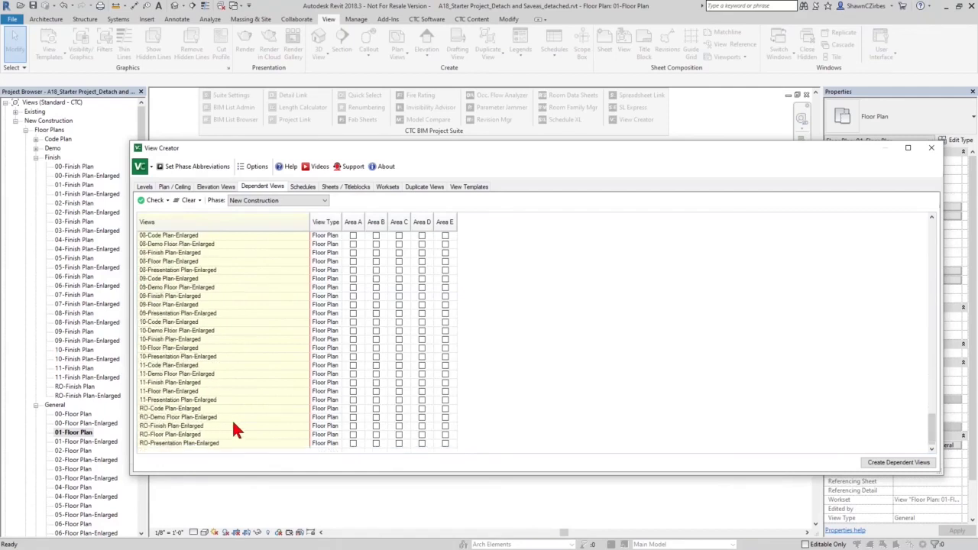
pyautogui.keyDown('shift'); pyautogui.click(232, 443); pyautogui.keyUp('shift')
pyautogui.click(157, 201)
pyautogui.click(163, 223)
pyautogui.scroll(14, 342, 308)
pyautogui.scroll(6, 373, 313)
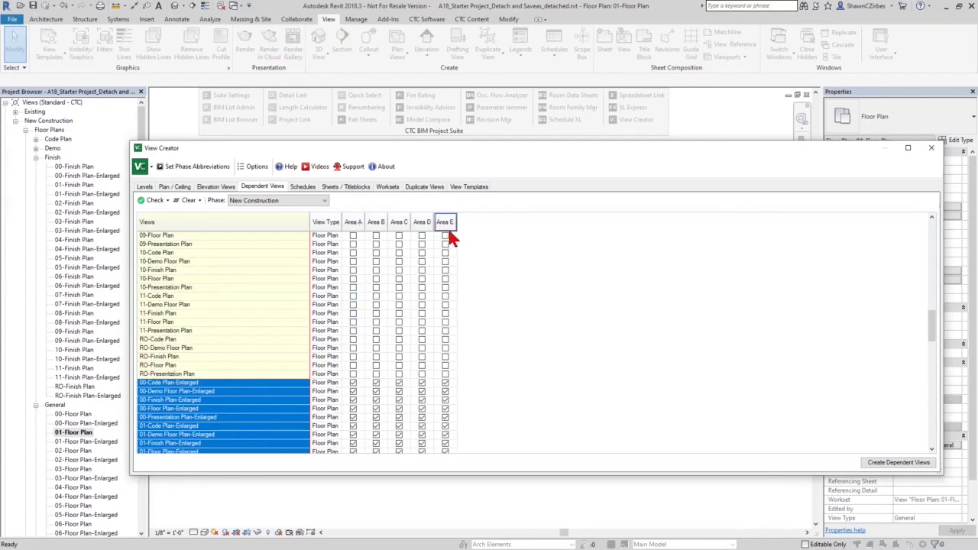
# Create the dependent views for the checked combinations, dismiss the creation report and close View Creator.
pyautogui.click(887, 463)
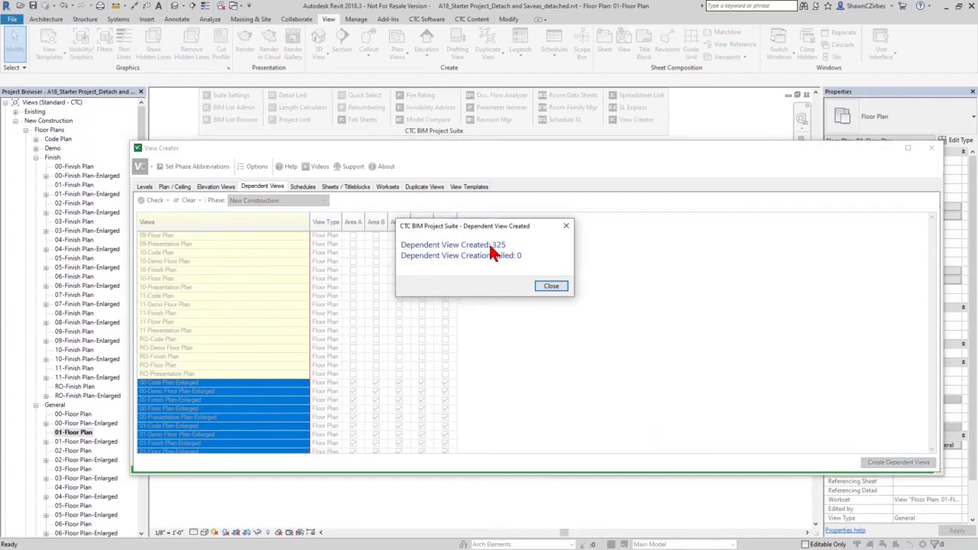
pyautogui.click(552, 286)
pyautogui.click(931, 147)
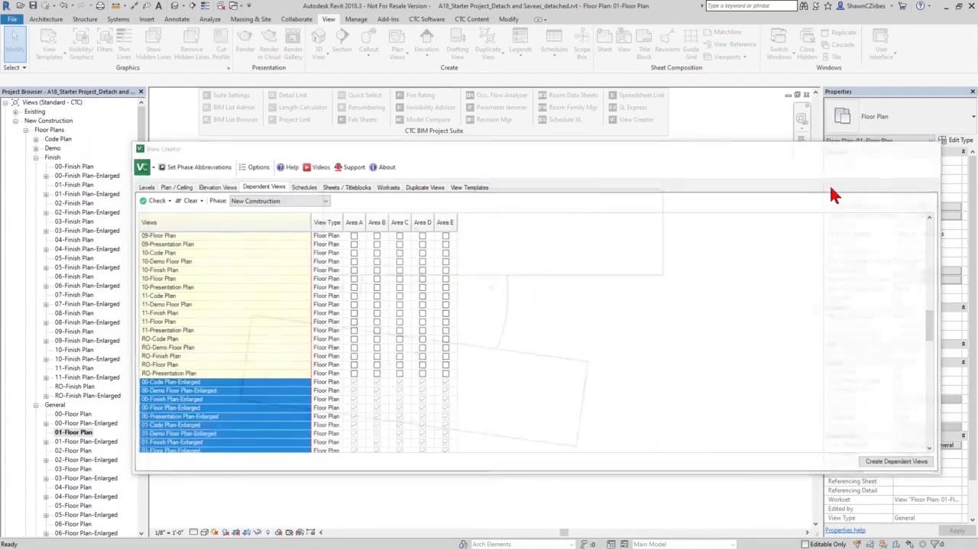
# Expand 01-Floor Plan-Enlarged under the General floor plans and open its Area D dependent view.
pyautogui.scroll(-3, 51, 447)
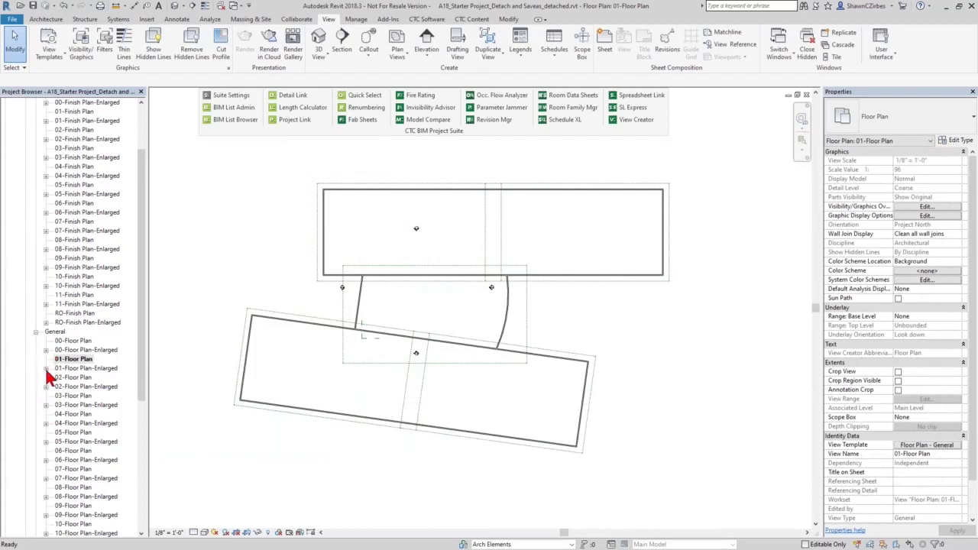
pyautogui.click(46, 368)
pyautogui.click(115, 405)
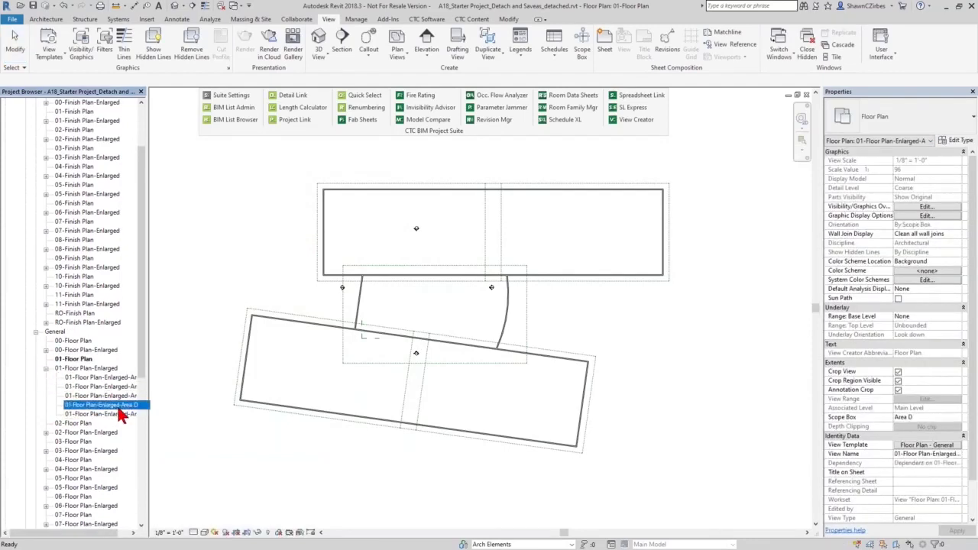
pyautogui.doubleClick(123, 405)
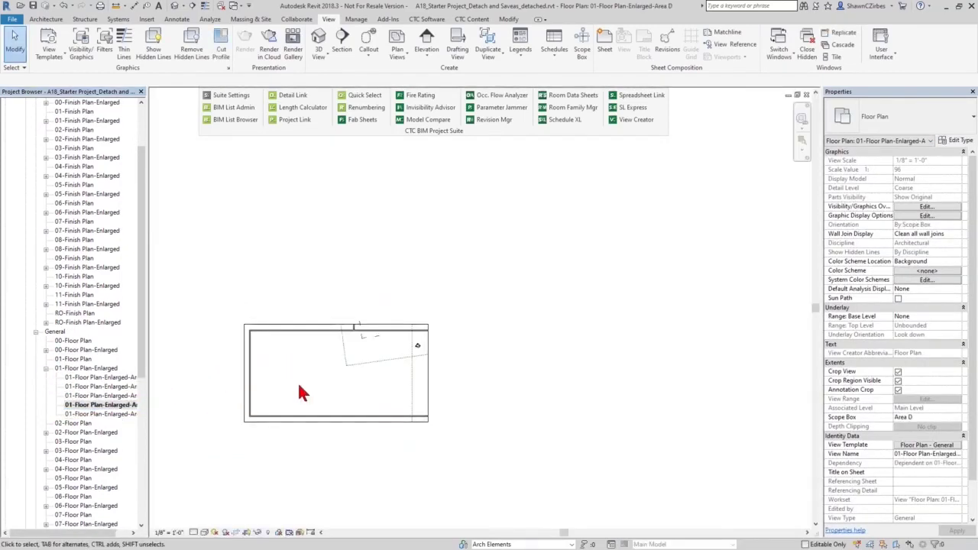
# Draw two chained walls from Area D's end wall to its long exterior wall, the second at 45°, and check them in 01-Floor Plan-Enlarged.
pyautogui.press('w')
pyautogui.press('a')
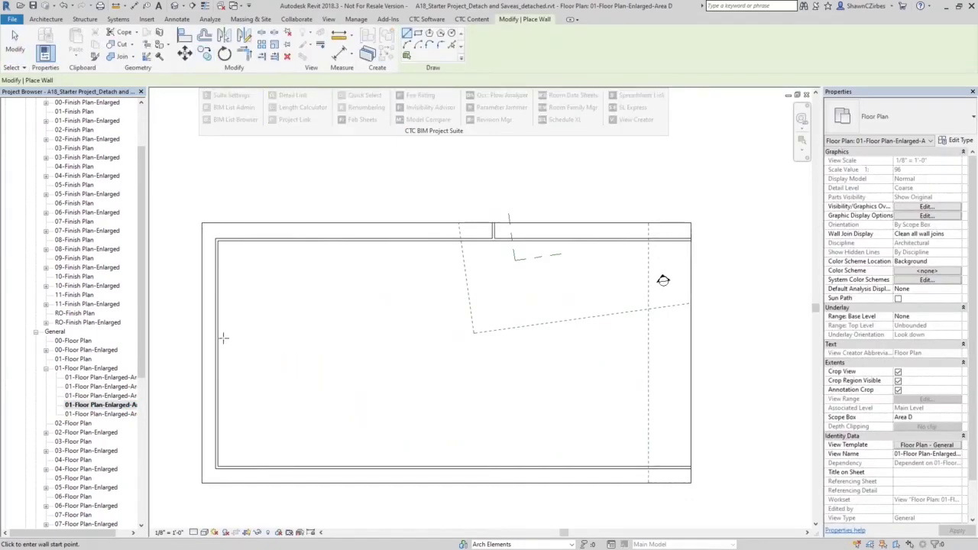
pyautogui.click(218, 315)
pyautogui.click(332, 316)
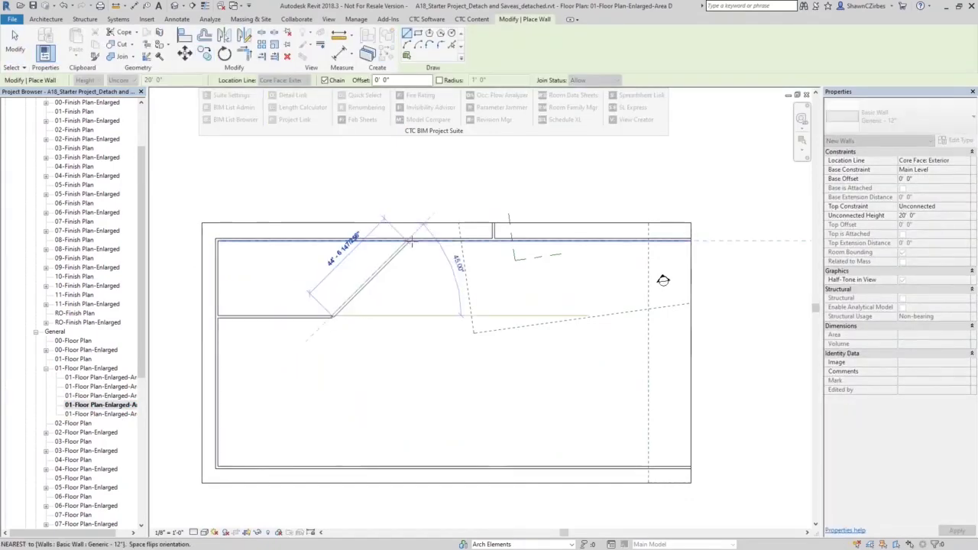
pyautogui.click(410, 242)
pyautogui.press('Escape')
pyautogui.press('Escape')
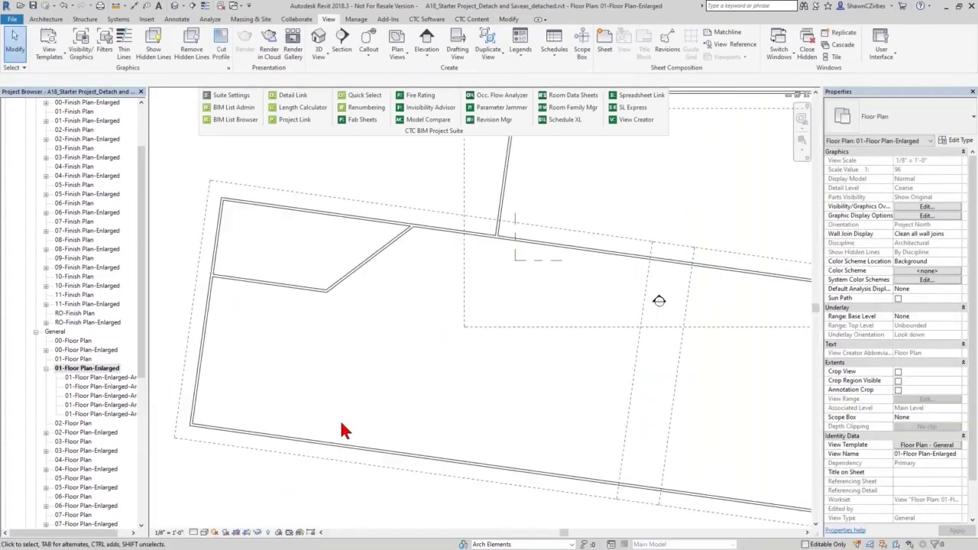
pyautogui.scroll(-3, 356, 403)
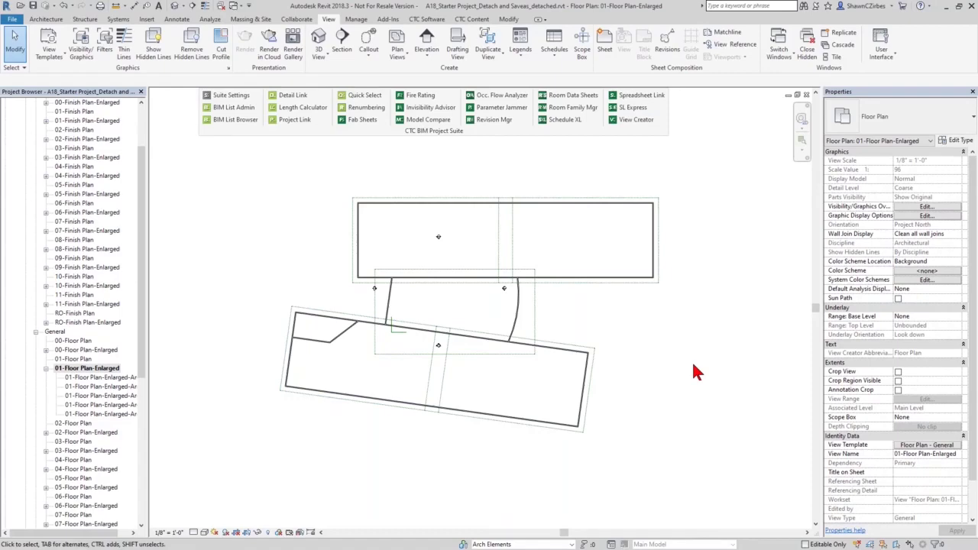
# Switch to the CTC Office Building project and open the 01 - Code Plan view at Training Room 1.
pyautogui.click(221, 9)
pyautogui.hotkey('ctrl', 'Tab')
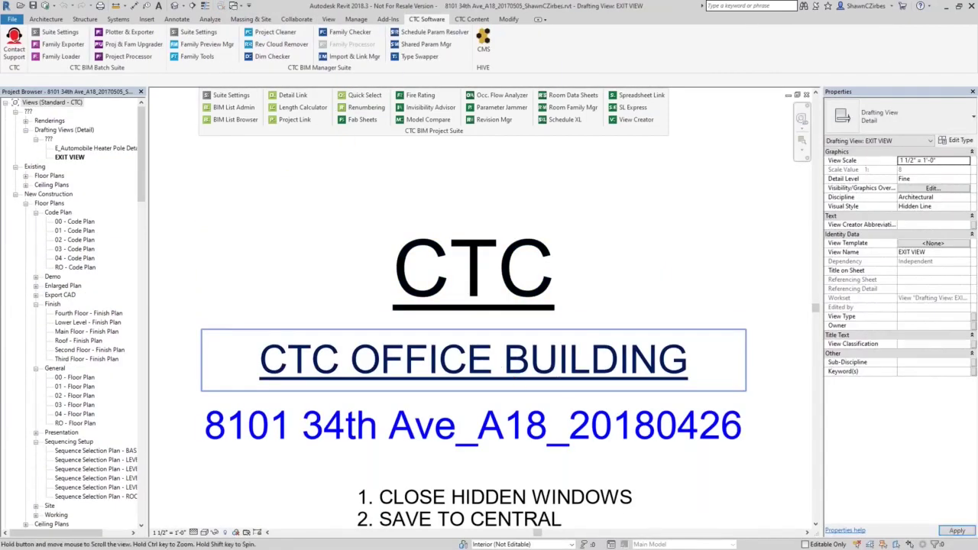
pyautogui.click(77, 231)
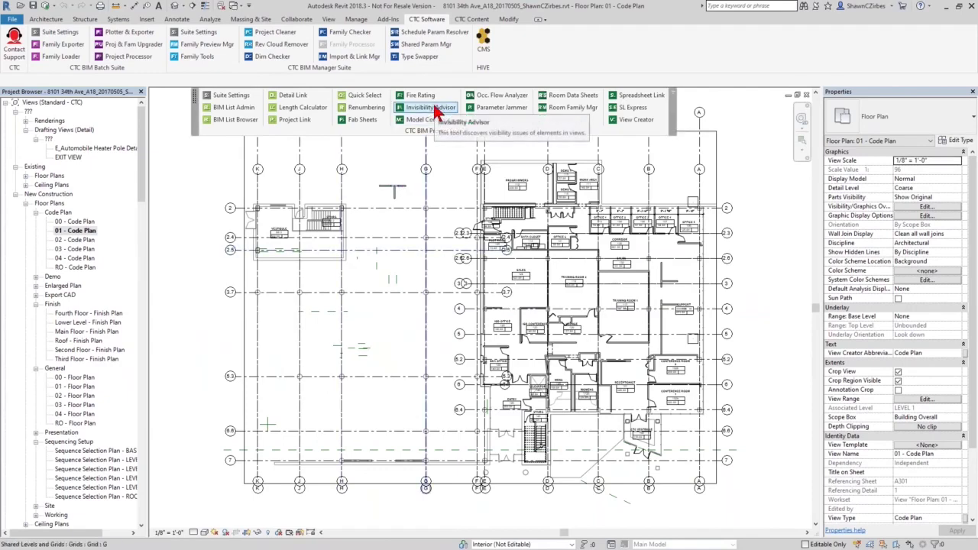
pyautogui.scroll(6, 618, 329)
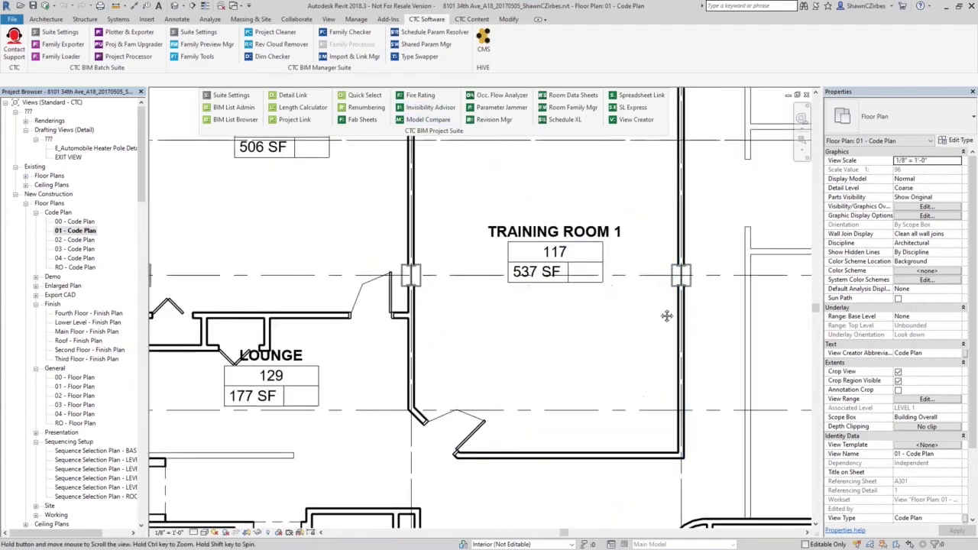
pyautogui.scroll(-2, 577, 374)
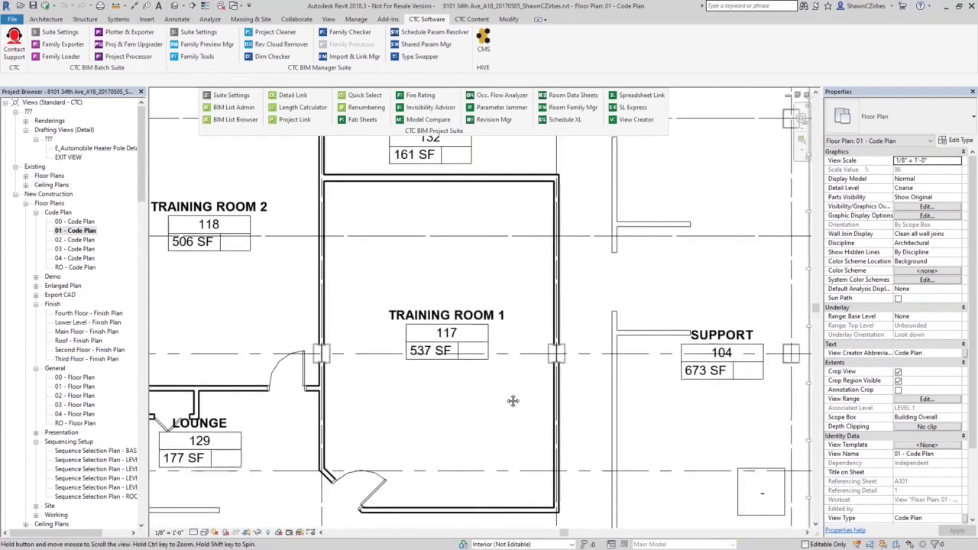
pyautogui.moveTo(503, 406); pyautogui.dragTo(512, 387, button='middle')
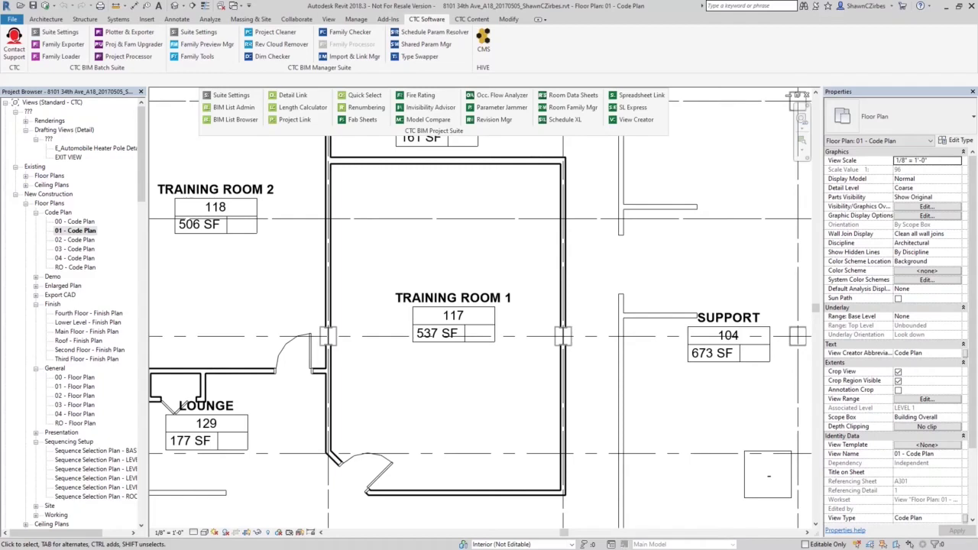
pyautogui.moveTo(521, 396); pyautogui.dragTo(535, 411, button='middle')
# Turn on the Furniture model category in the 01 - Code Plan view's Visibility/Graphic Overrides and apply it.
pyautogui.press('v')
pyautogui.press('g')
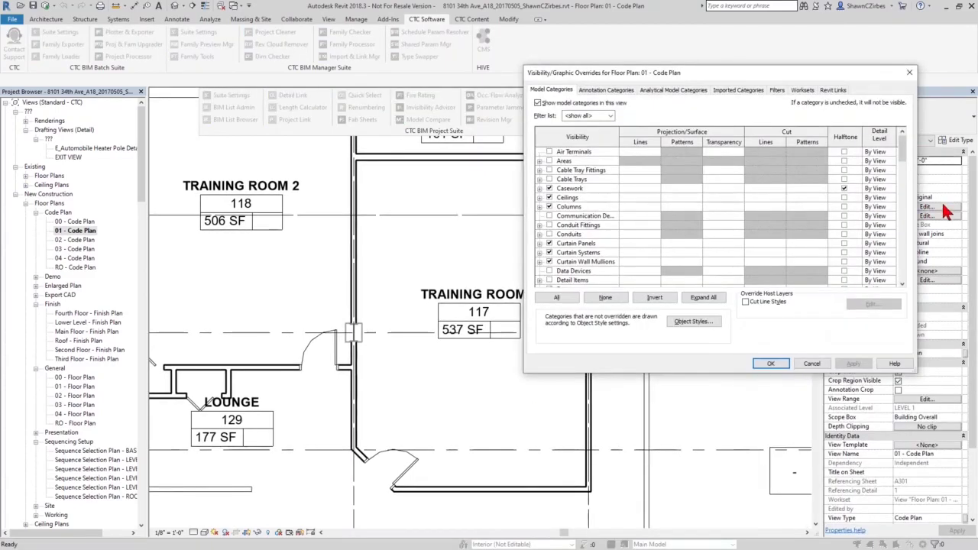
pyautogui.moveTo(790, 70); pyautogui.dragTo(672, 78)
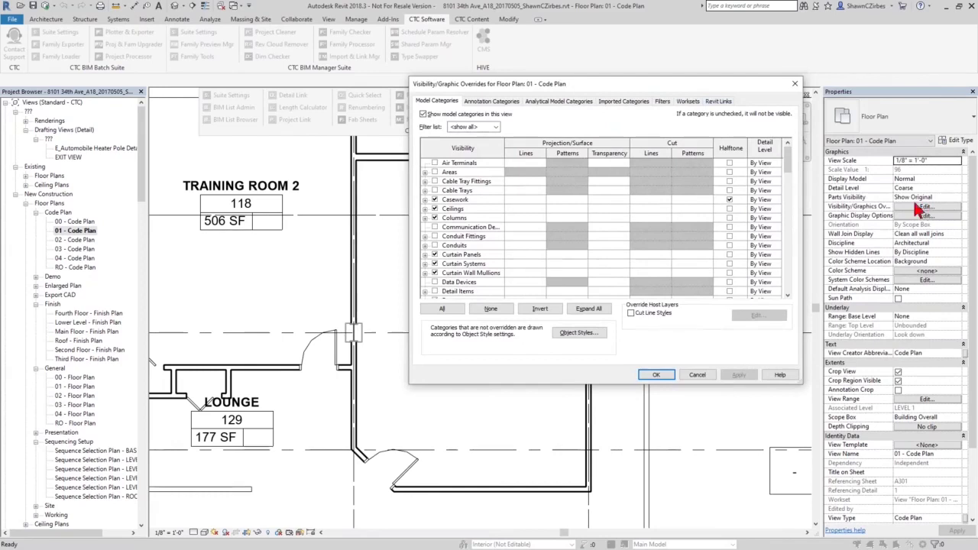
pyautogui.click(464, 227)
pyautogui.press('f')
pyautogui.scroll(-1, 455, 245)
pyautogui.scroll(-1, 451, 283)
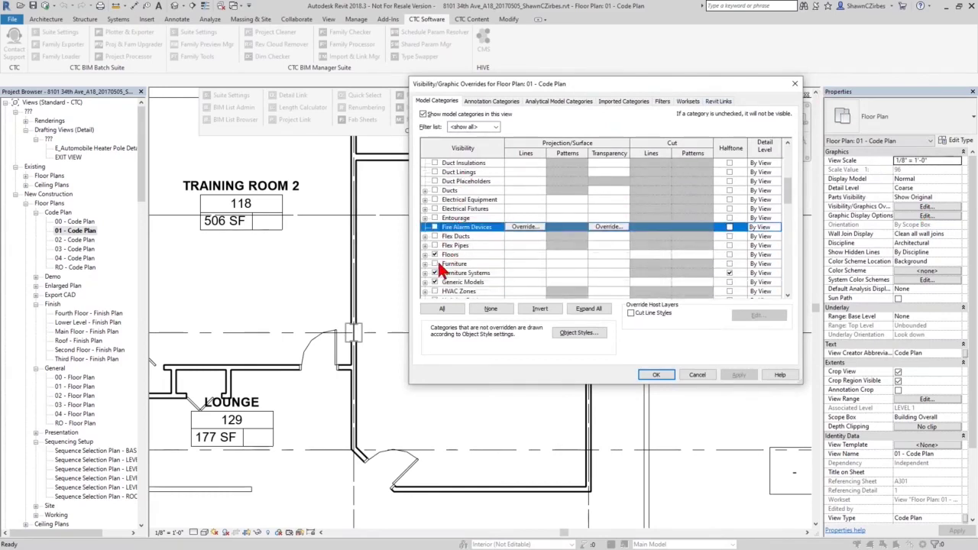
pyautogui.click(435, 264)
pyautogui.click(651, 376)
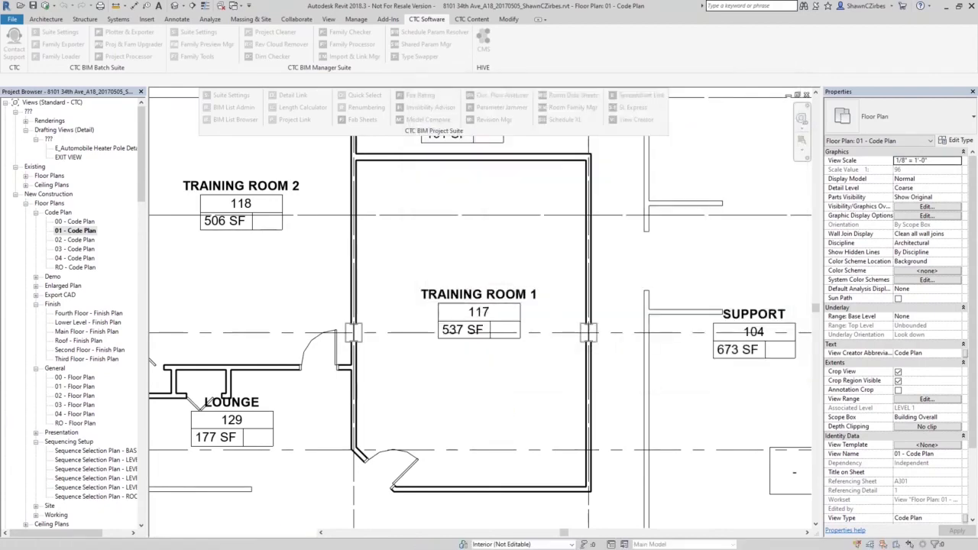
# Check the Code Plan's view range, workset visibility and view filters for settings that hide the furniture.
pyautogui.scroll(-2, 456, 390)
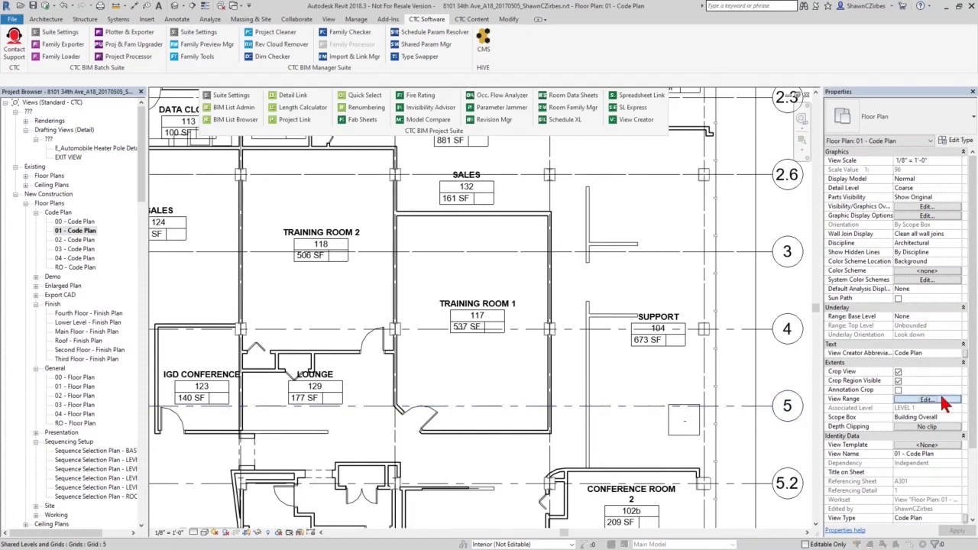
pyautogui.click(928, 399)
pyautogui.click(680, 149)
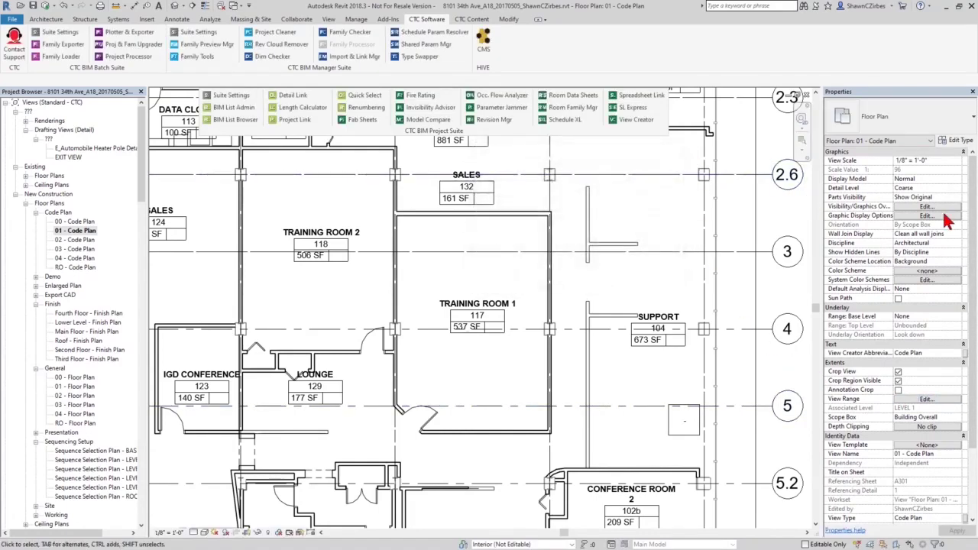
pyautogui.click(944, 207)
pyautogui.click(688, 101)
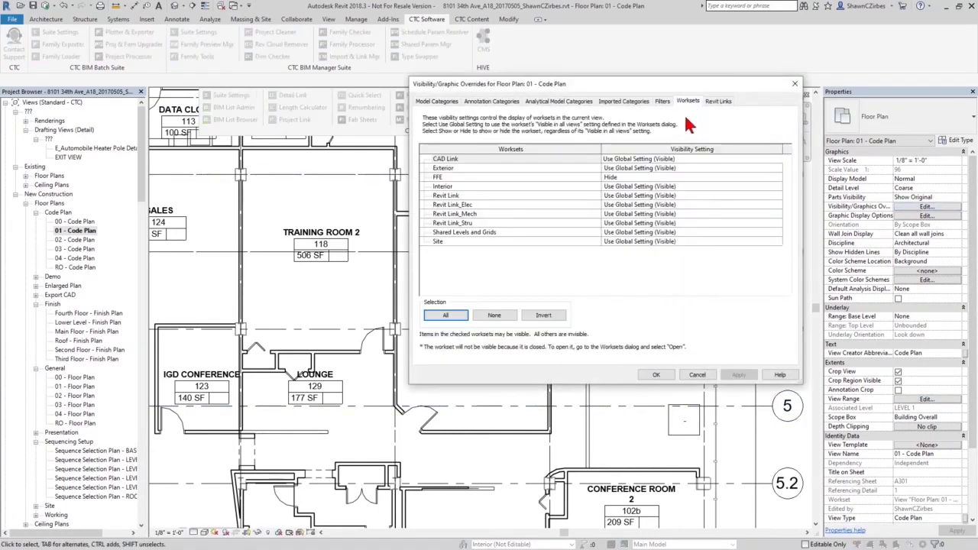
pyautogui.click(661, 103)
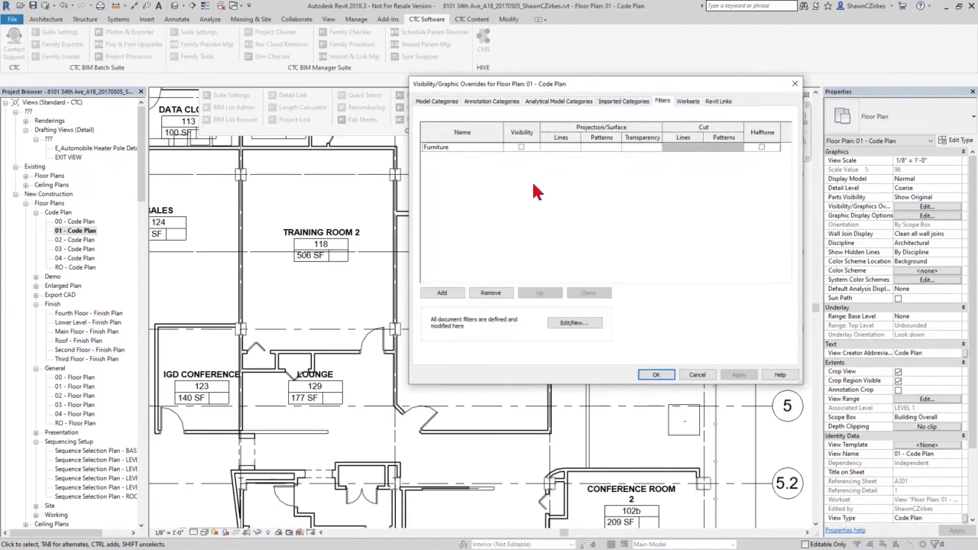
pyautogui.click(695, 376)
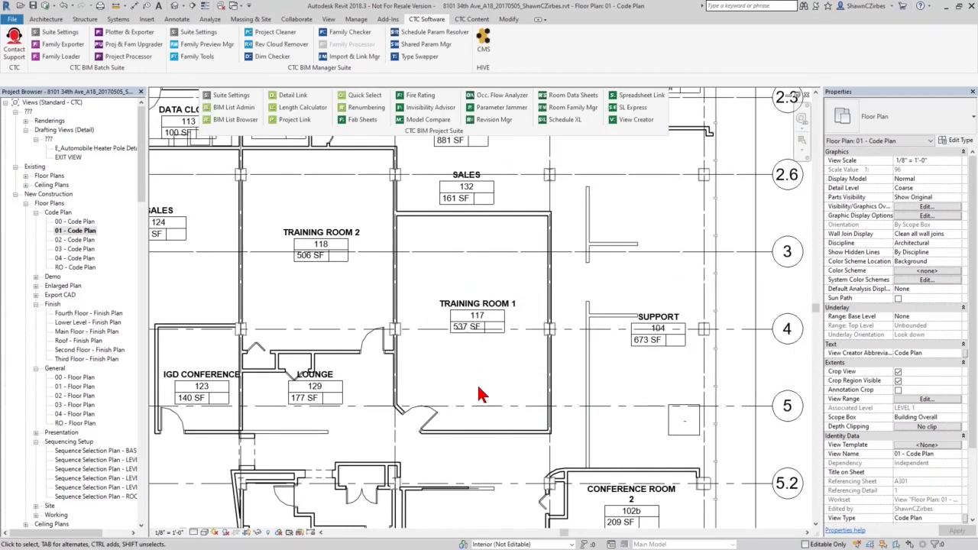
# Open the Main Floor - Finish Plan view and show the furnished training rooms.
pyautogui.moveTo(474, 396); pyautogui.dragTo(488, 400, button='middle')
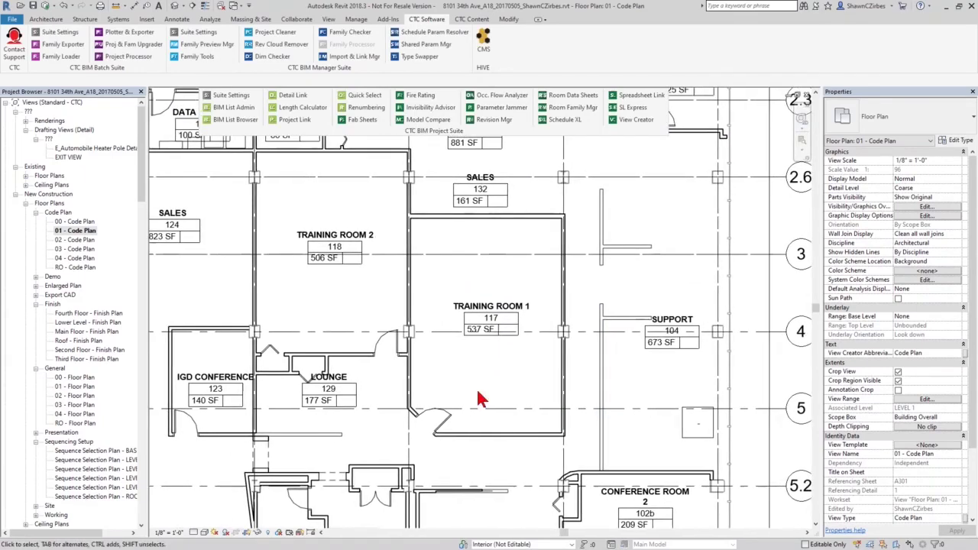
pyautogui.click(77, 332)
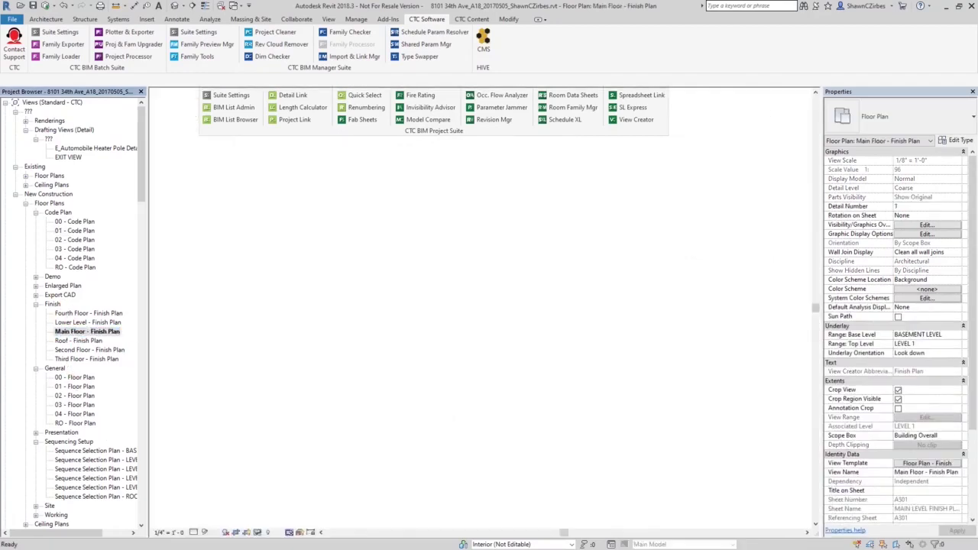
pyautogui.moveTo(486, 366); pyautogui.dragTo(386, 380, button='middle')
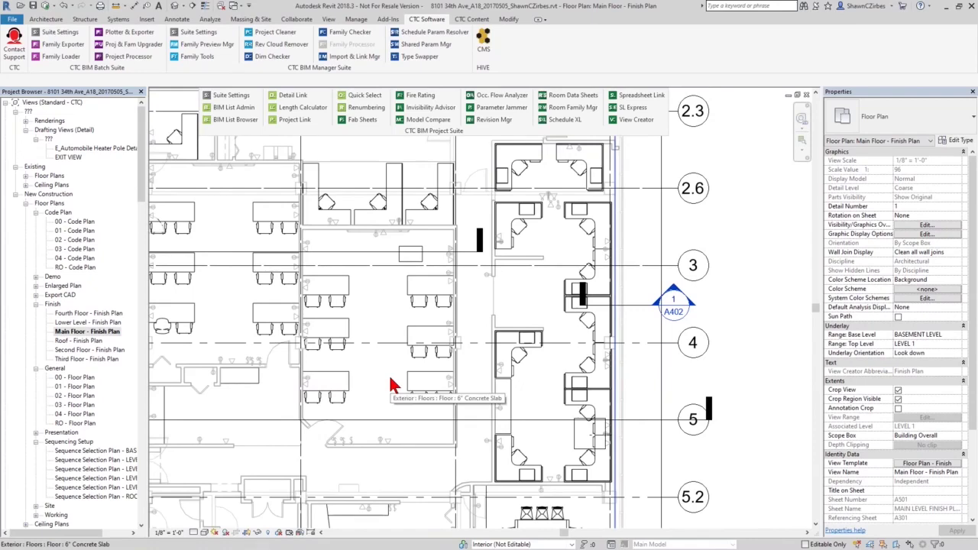
# Close the EXIT VIEW and 01-Floor Plan-Enlarged windows and tile the Main Floor - Finish Plan beside the 01 - Code Plan.
pyautogui.press('w')
pyautogui.press('t')
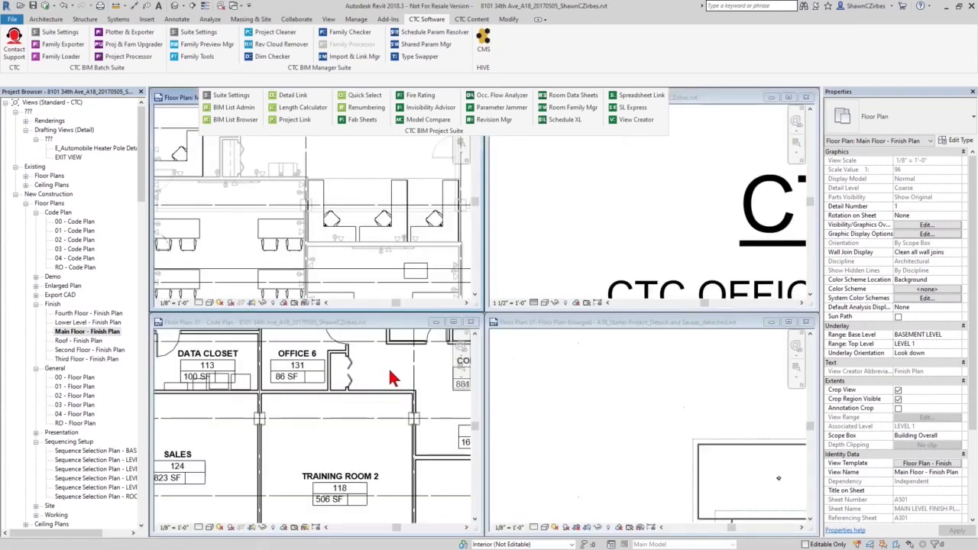
pyautogui.click(806, 97)
pyautogui.click(806, 323)
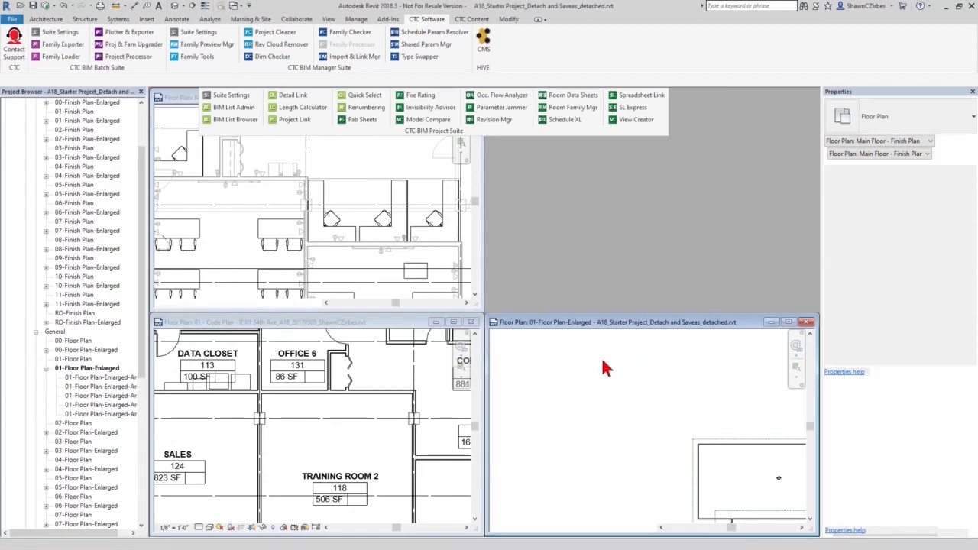
pyautogui.click(507, 288)
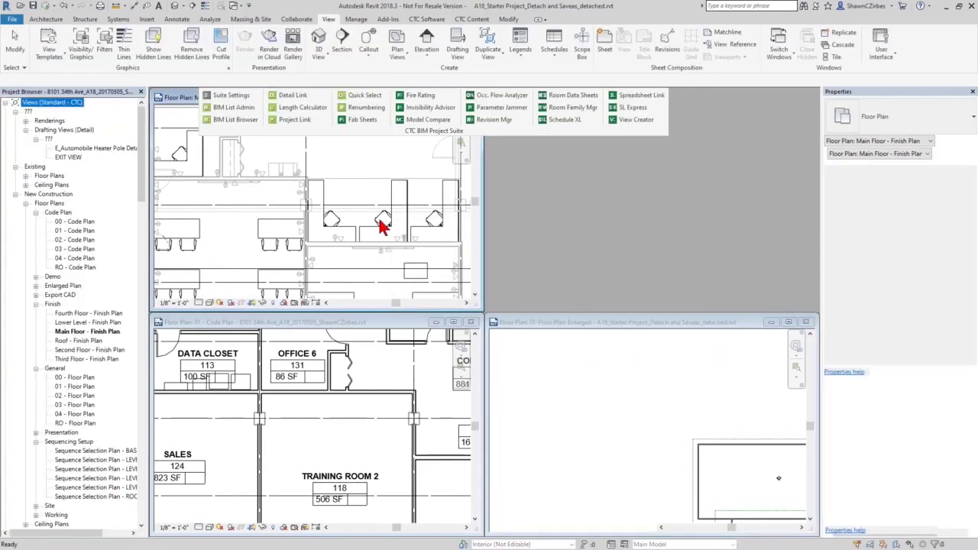
pyautogui.press('w')
pyautogui.press('t')
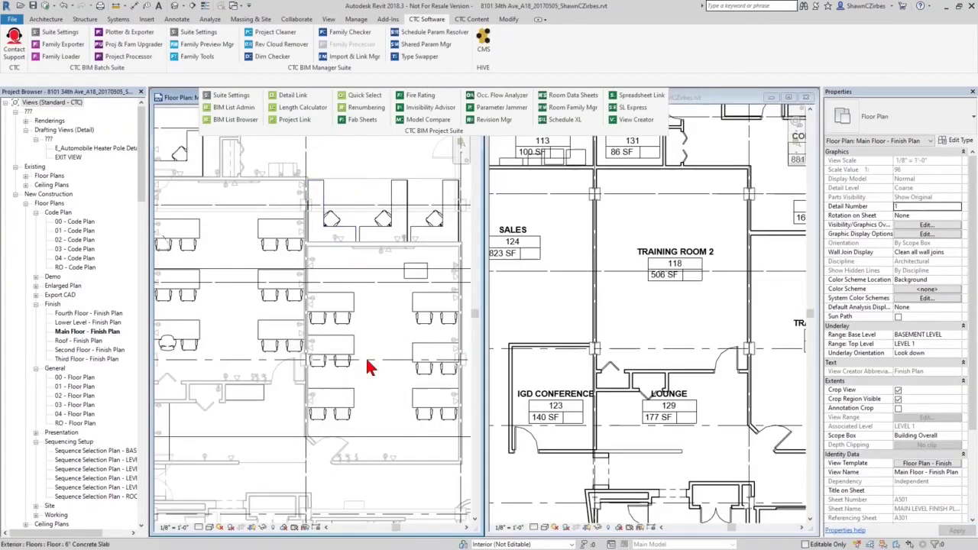
pyautogui.scroll(5, 367, 367)
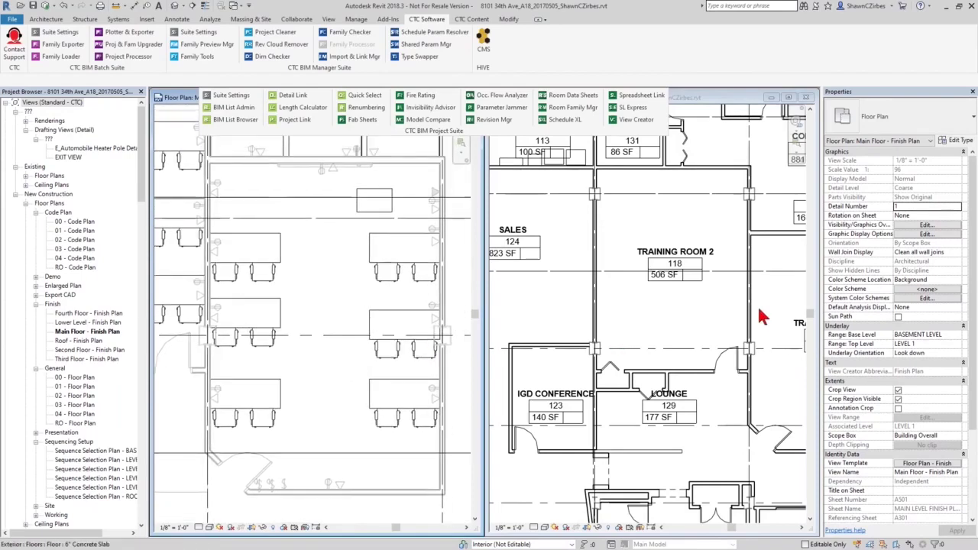
# Locate Training Room 1 (117) in the 01 - Code Plan and select its room to match it with the Finish Plan.
pyautogui.click(692, 322)
pyautogui.scroll(5, 650, 340)
pyautogui.scroll(-3, 662, 350)
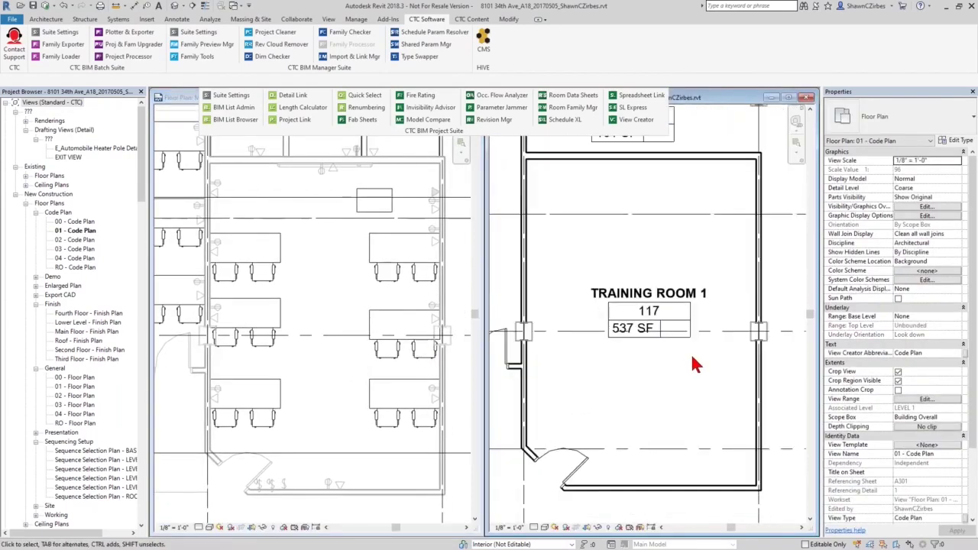
pyautogui.click(655, 401)
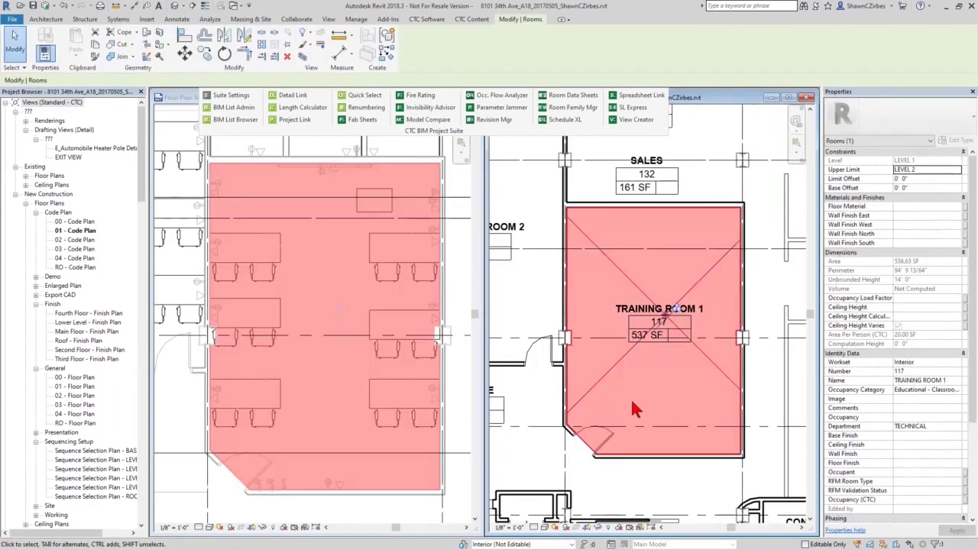
# Select the task chair at the upper-right table of Training Room 1 in the Finish Plan and make the 01 - Code Plan active.
pyautogui.click(451, 290)
pyautogui.click(442, 294)
pyautogui.click(387, 273)
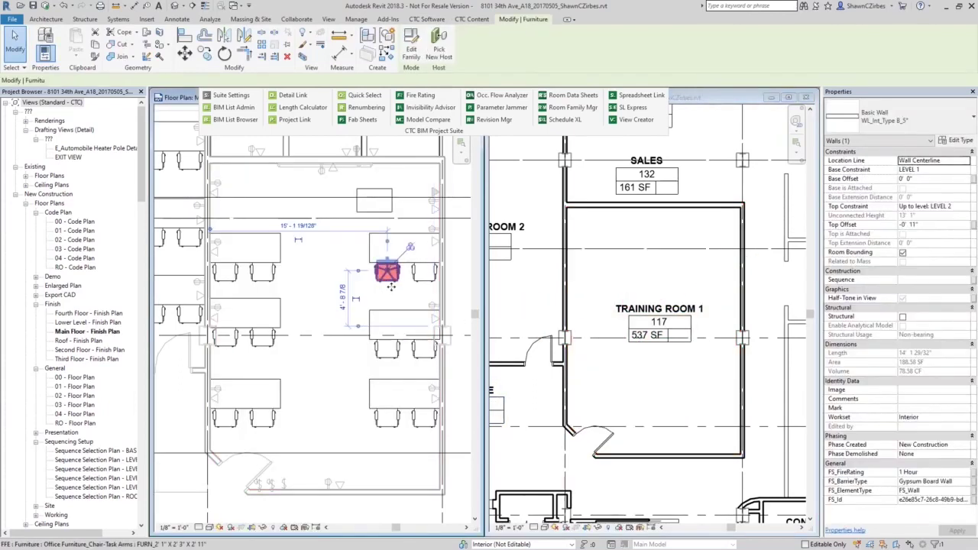
pyautogui.click(679, 283)
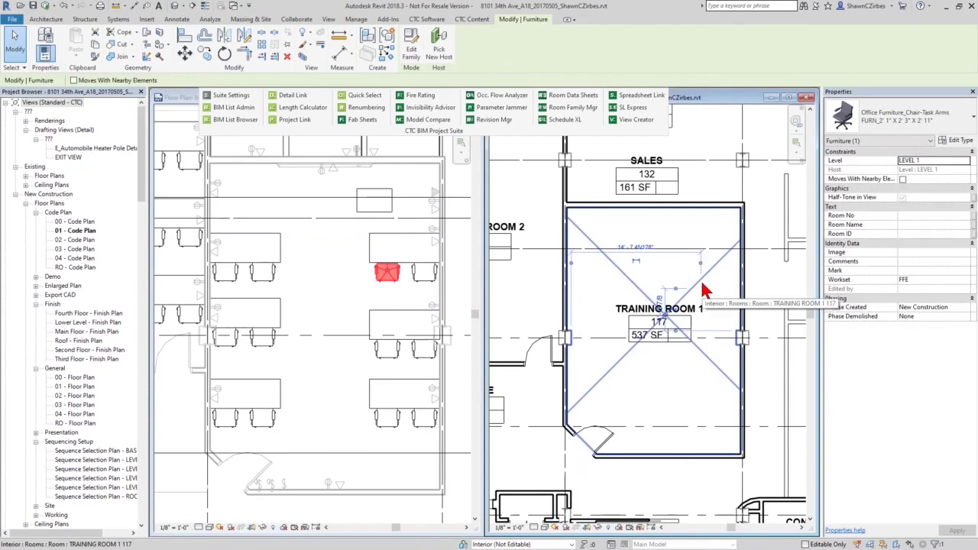
pyautogui.scroll(2, 701, 279)
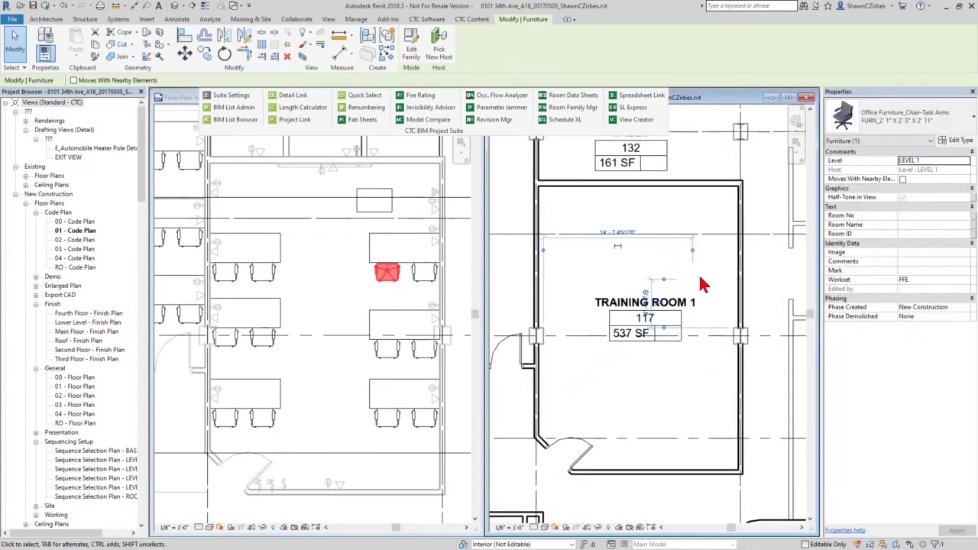
# Run Invisibility Advisor on the selected task chair with the 01 - Code Plan as the target view.
pyautogui.click(423, 113)
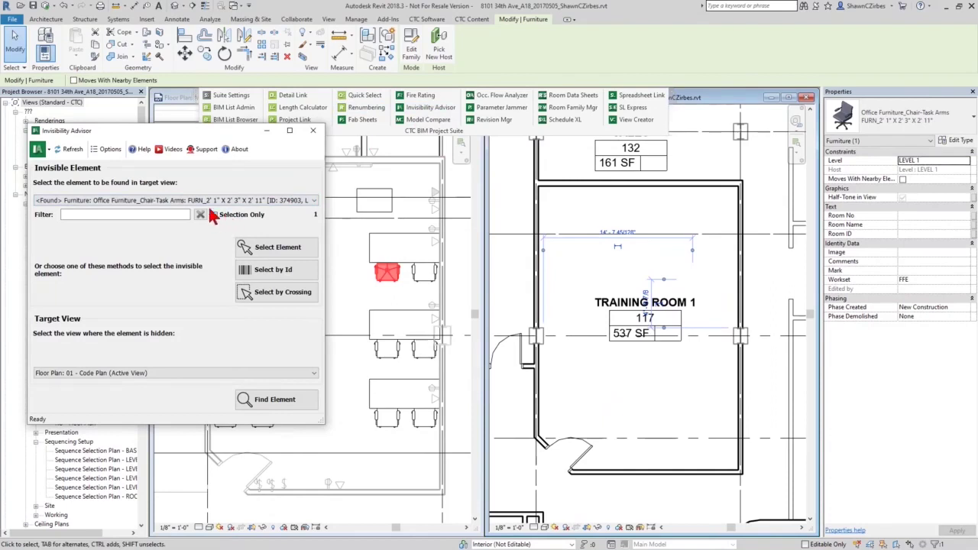
pyautogui.click(118, 204)
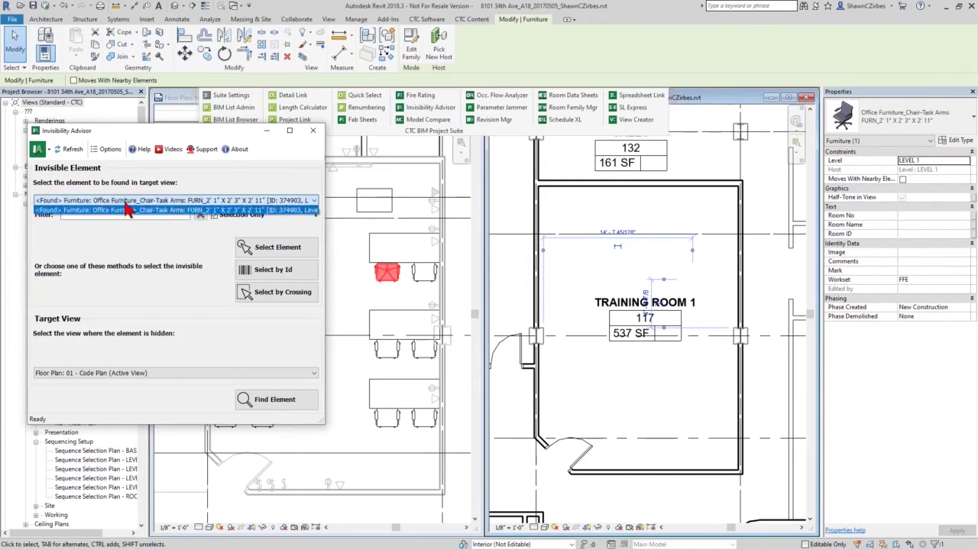
pyautogui.click(126, 211)
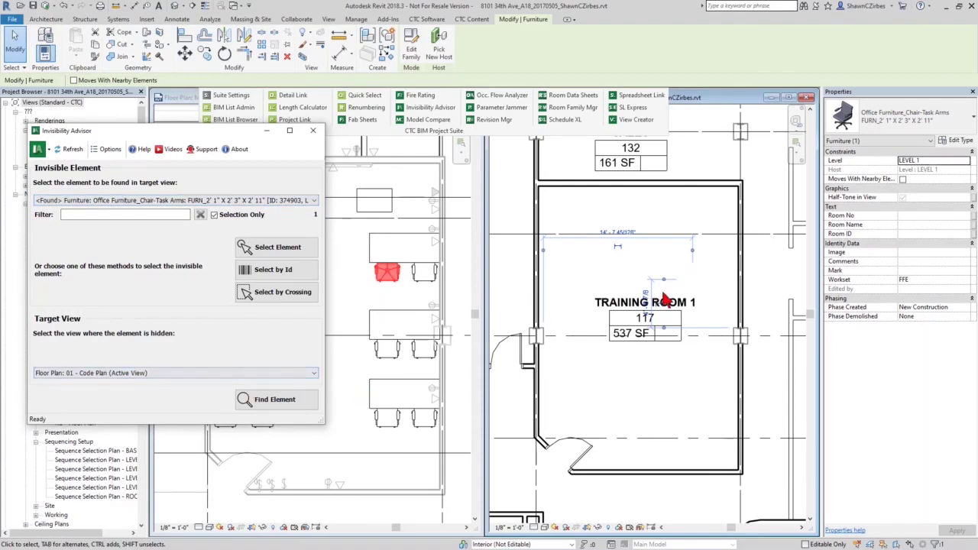
pyautogui.click(271, 401)
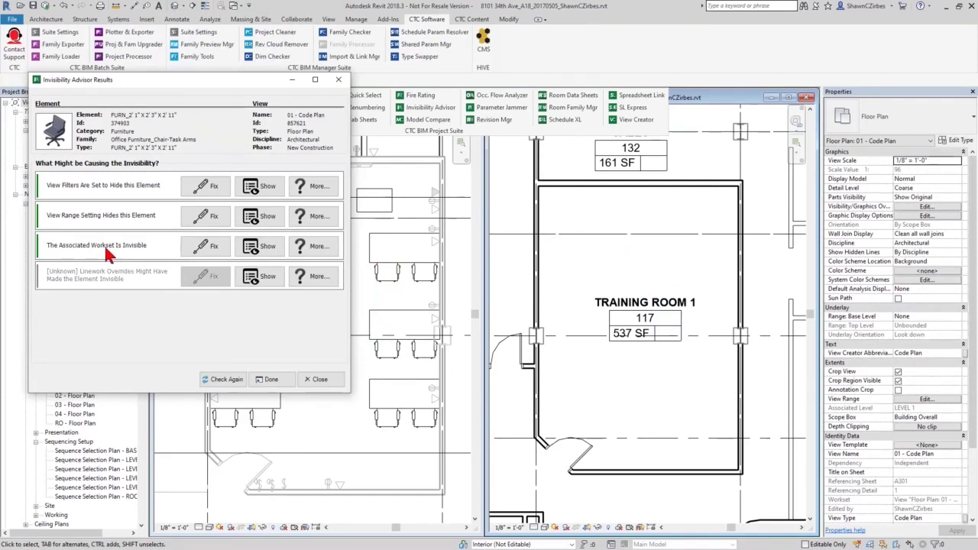
# Apply the advisor's fix for the chair's invisible workset and check the FFE workset's visibility setting in the Code Plan.
pyautogui.click(200, 255)
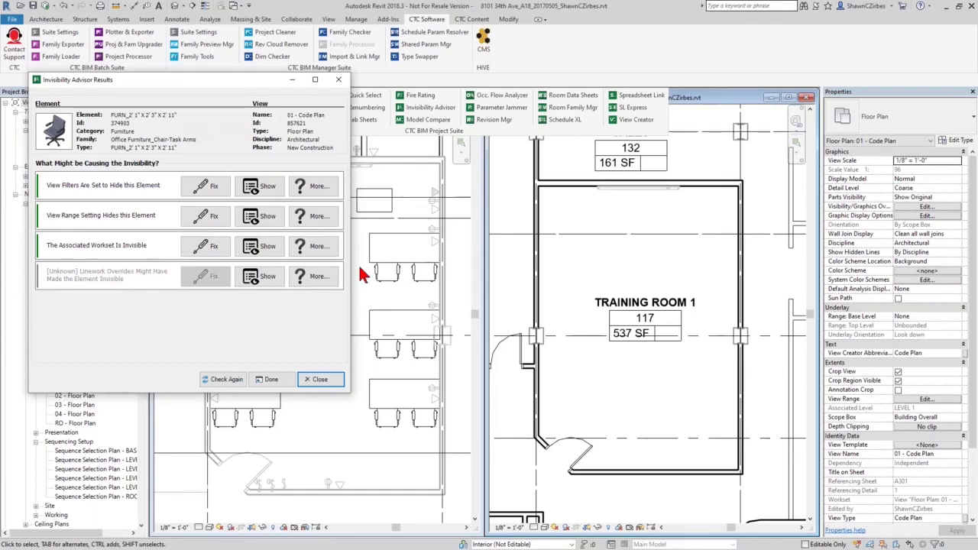
pyautogui.click(925, 208)
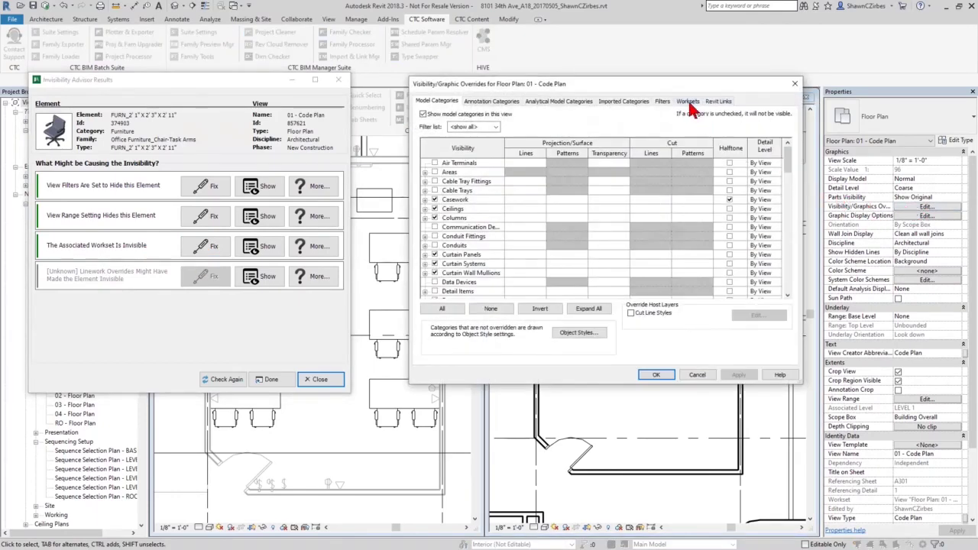
pyautogui.click(688, 101)
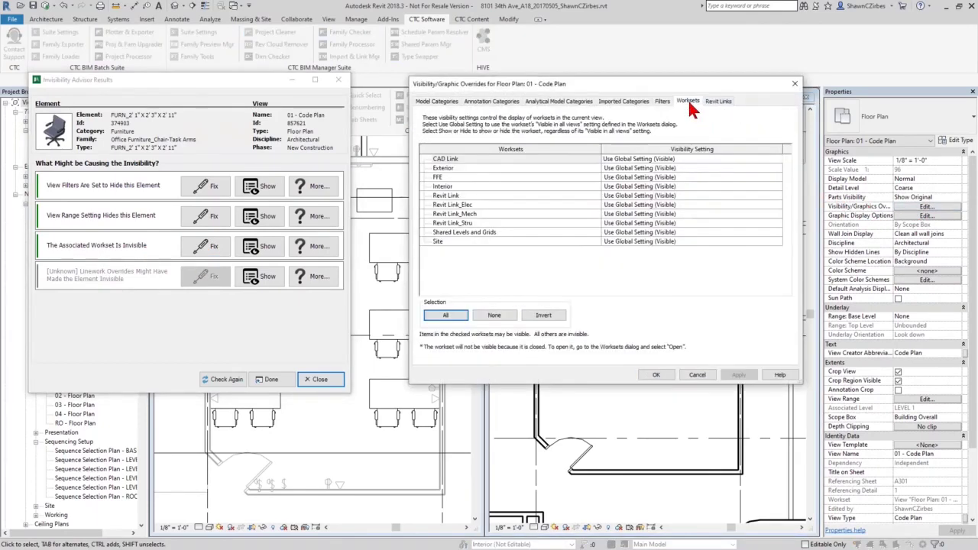
pyautogui.click(461, 177)
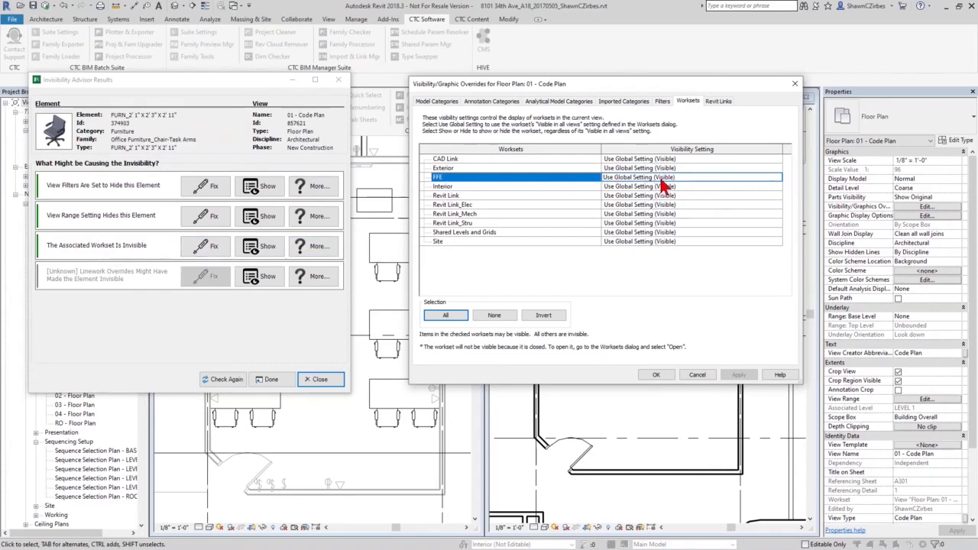
pyautogui.click(698, 375)
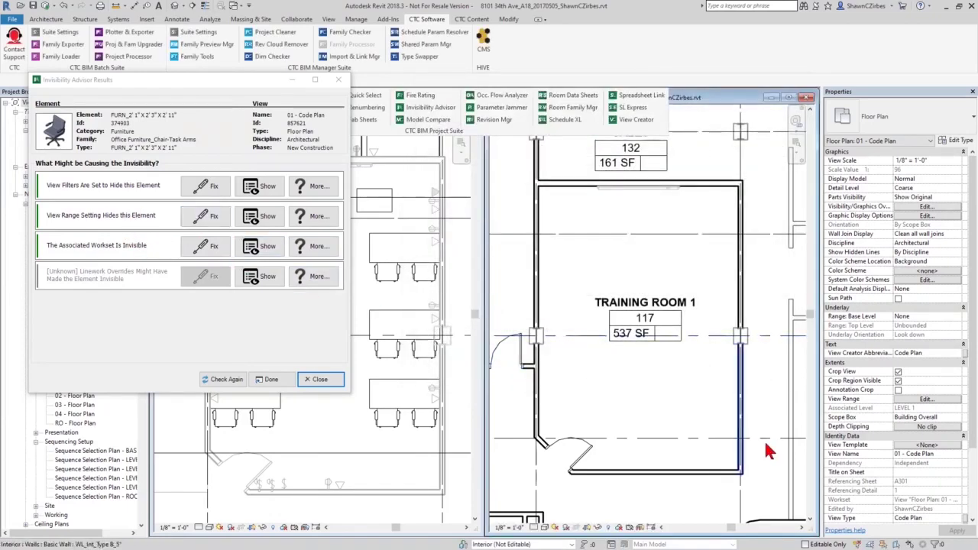
# Inspect the Bottom and View Depth offsets in the Code Plan's view range.
pyautogui.click(926, 399)
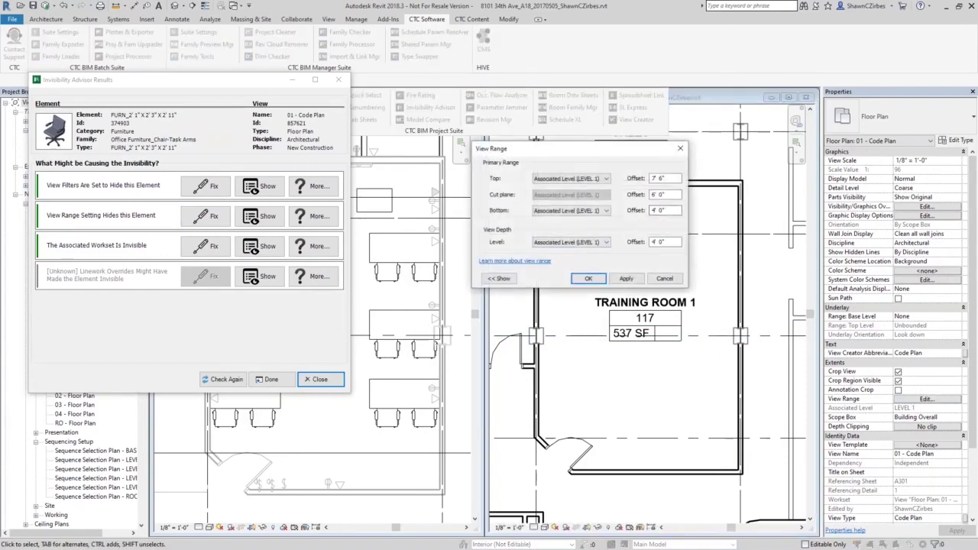
pyautogui.moveTo(669, 211); pyautogui.dragTo(649, 243)
pyautogui.click(682, 151)
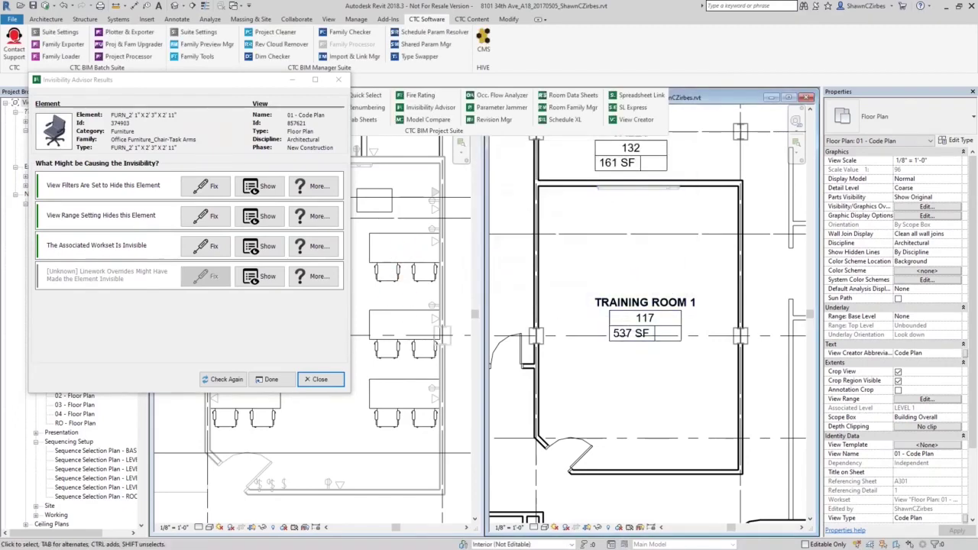
# Apply the advisor's fix for the Code Plan's view range and review the adjusted Bottom and View Depth offsets.
pyautogui.click(210, 216)
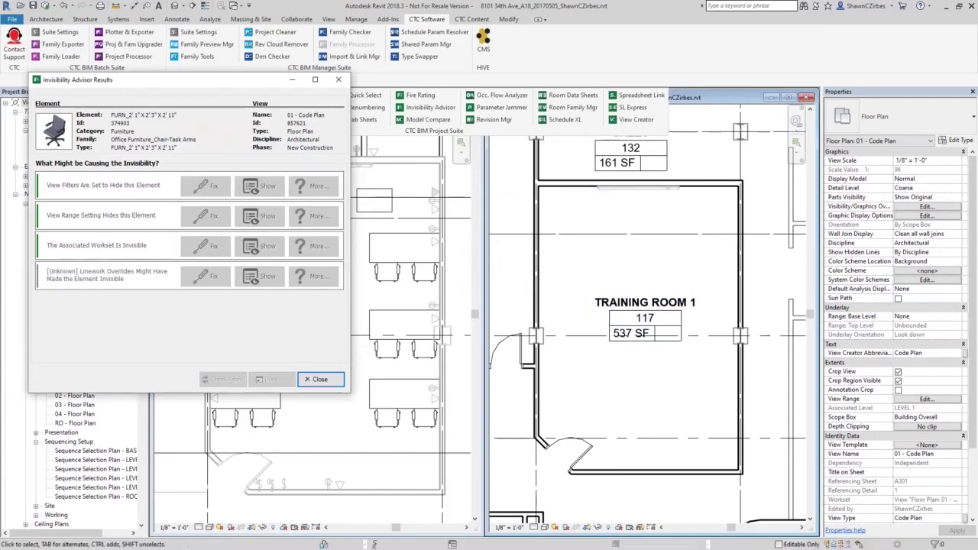
pyautogui.click(917, 400)
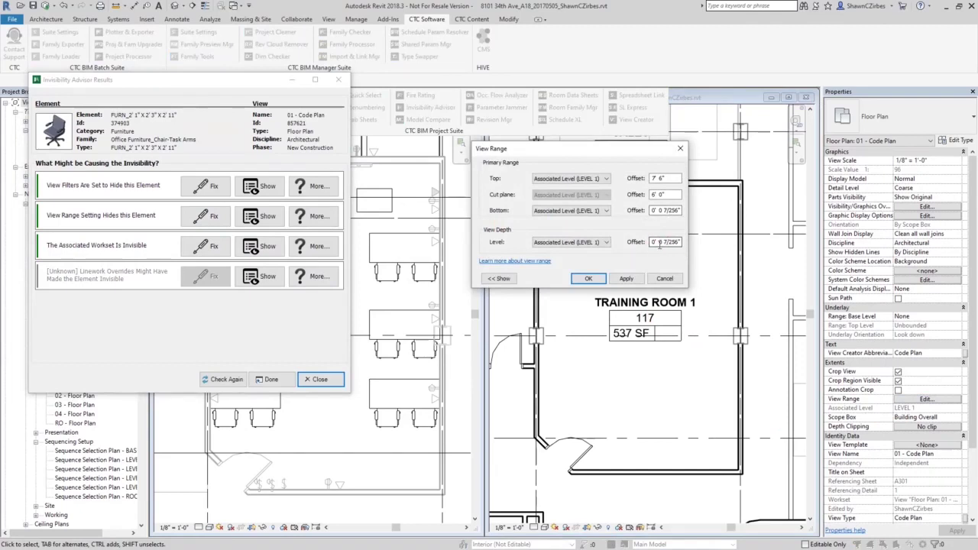
pyautogui.moveTo(653, 241); pyautogui.dragTo(679, 241)
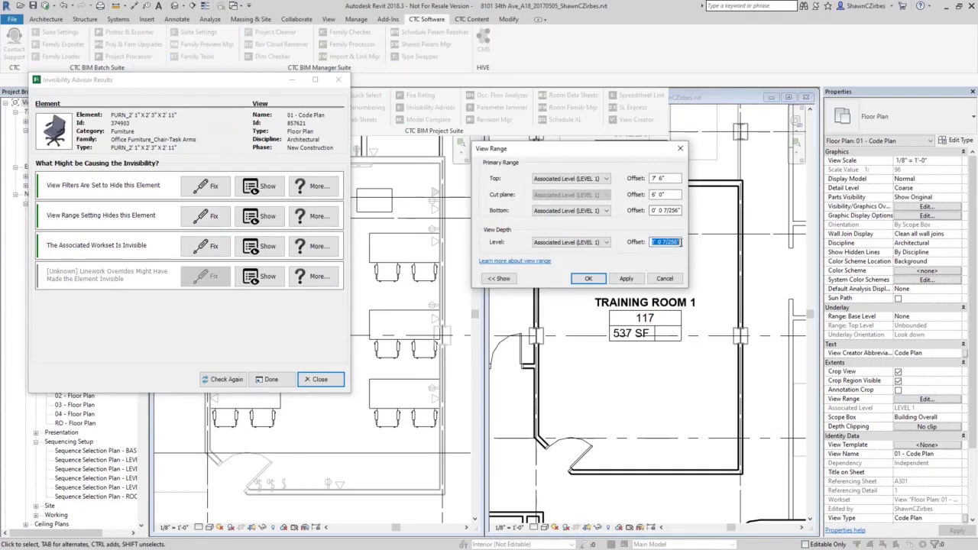
pyautogui.click(680, 241)
pyautogui.moveTo(680, 210); pyautogui.dragTo(642, 211)
pyautogui.click(678, 211)
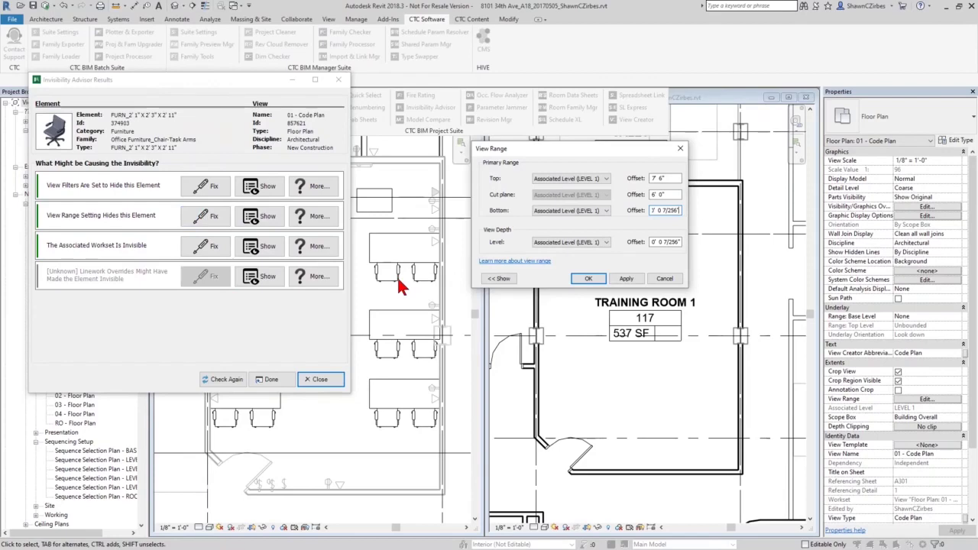
pyautogui.click(680, 149)
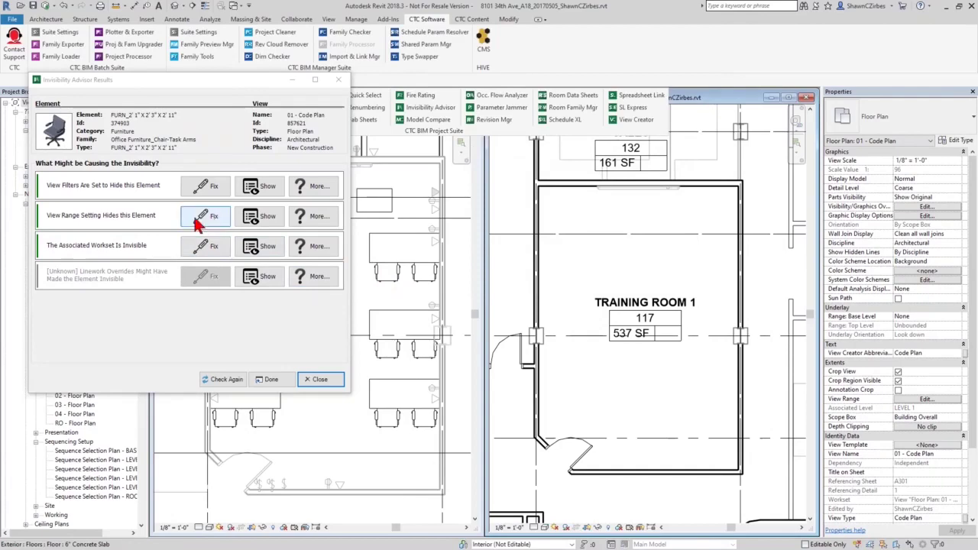
# Recheck the chair, turn on visibility and halftone for the Code Plan's Furniture view filter, and close the advisor results.
pyautogui.click(222, 381)
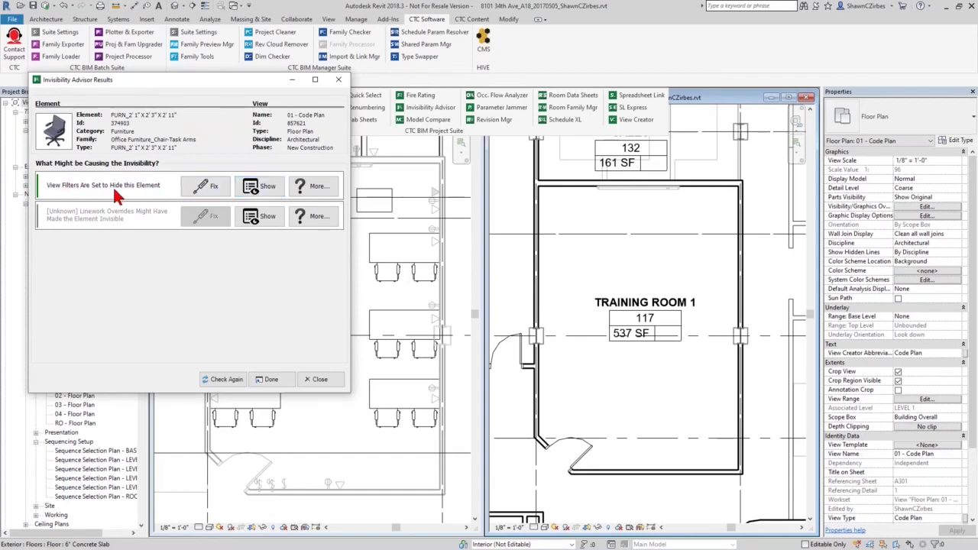
pyautogui.click(218, 188)
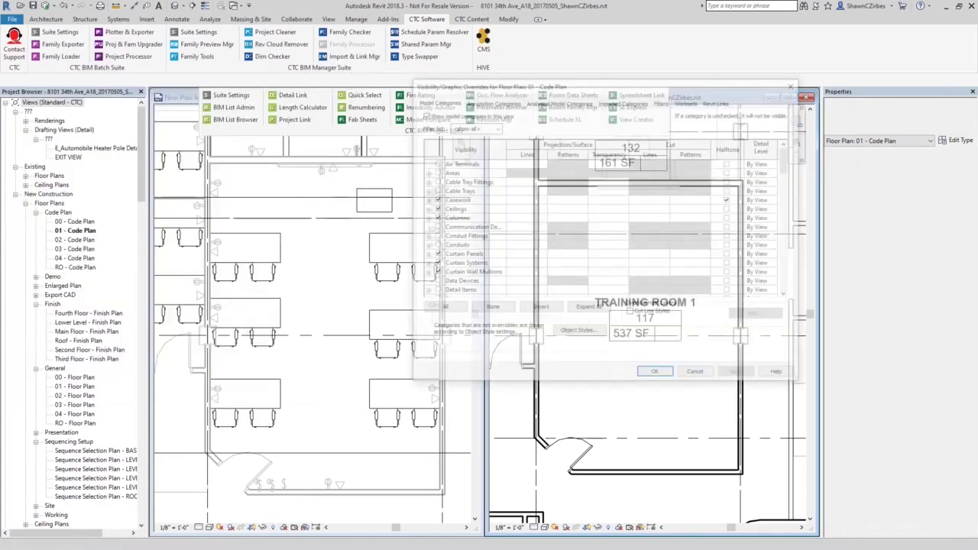
pyautogui.click(662, 101)
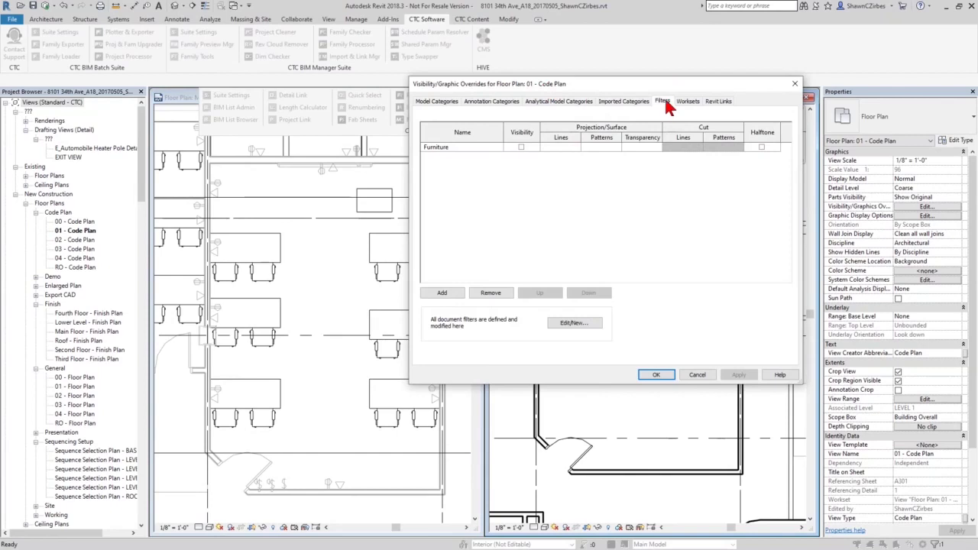
pyautogui.click(520, 146)
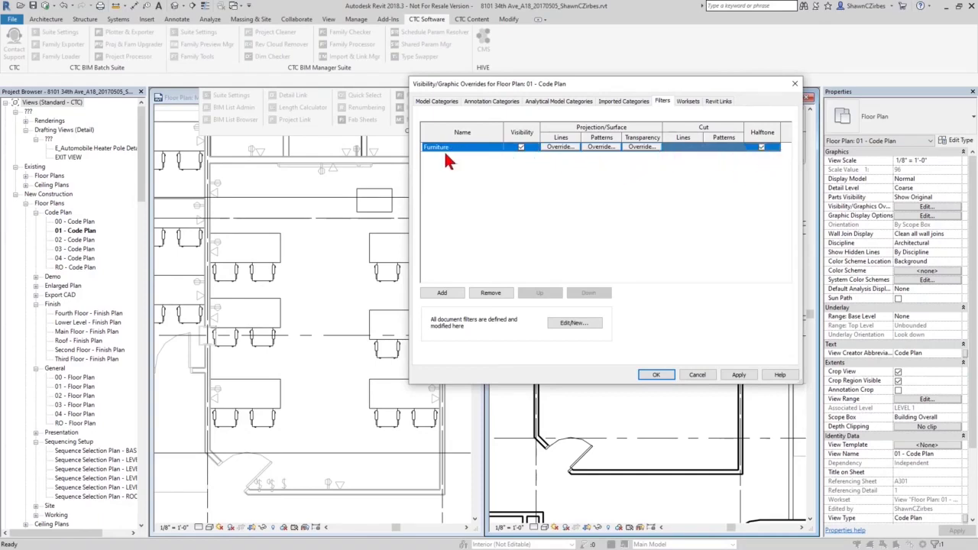
pyautogui.click(657, 375)
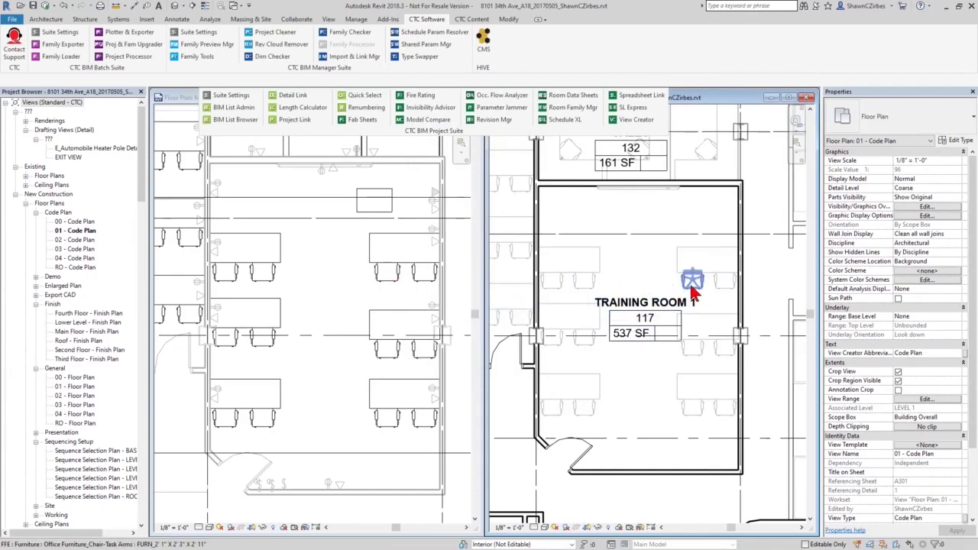
pyautogui.hotkey('alt', 'Tab')
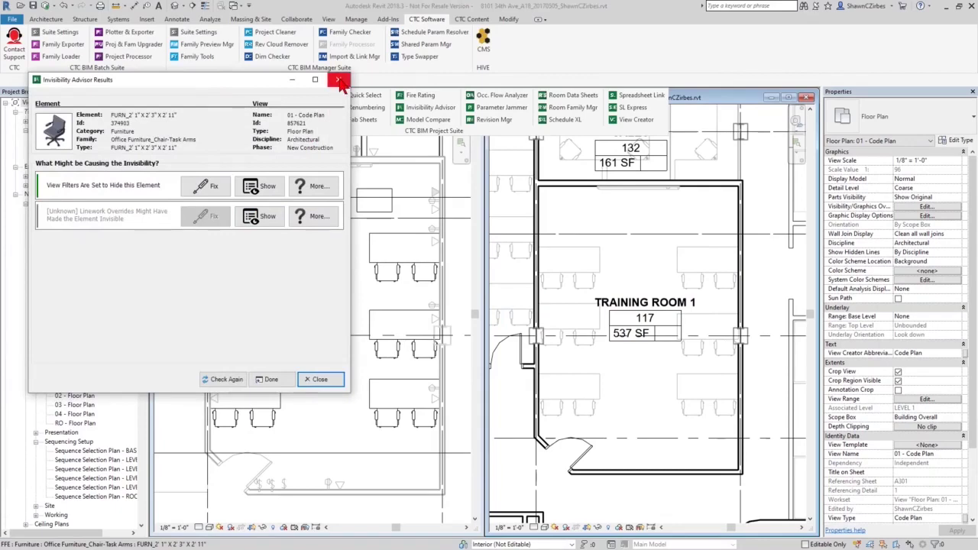
pyautogui.click(339, 81)
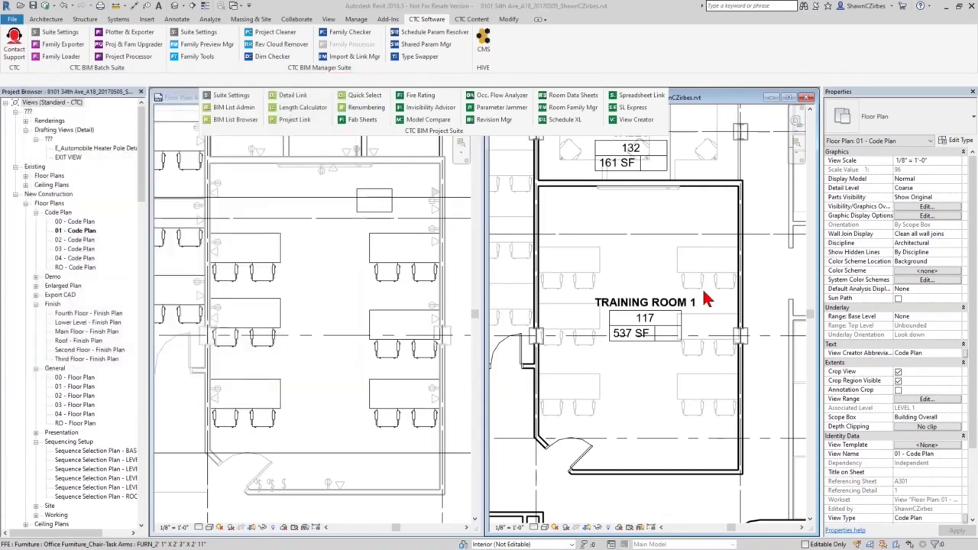
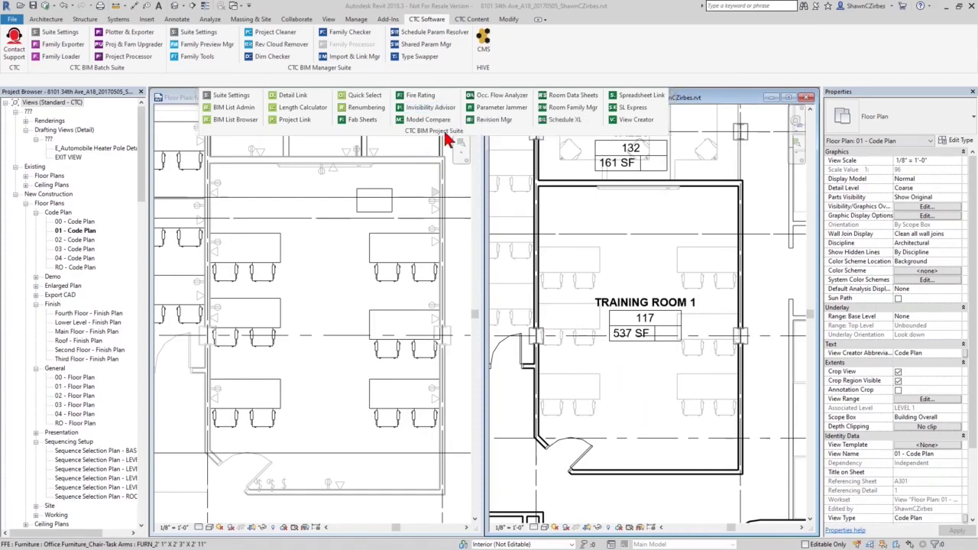
# Close the Main Floor - Finish Plan window and maximize the 01 - Code Plan to show the furnished floor.
pyautogui.moveTo(478, 132); pyautogui.dragTo(477, 102)
pyautogui.click(471, 98)
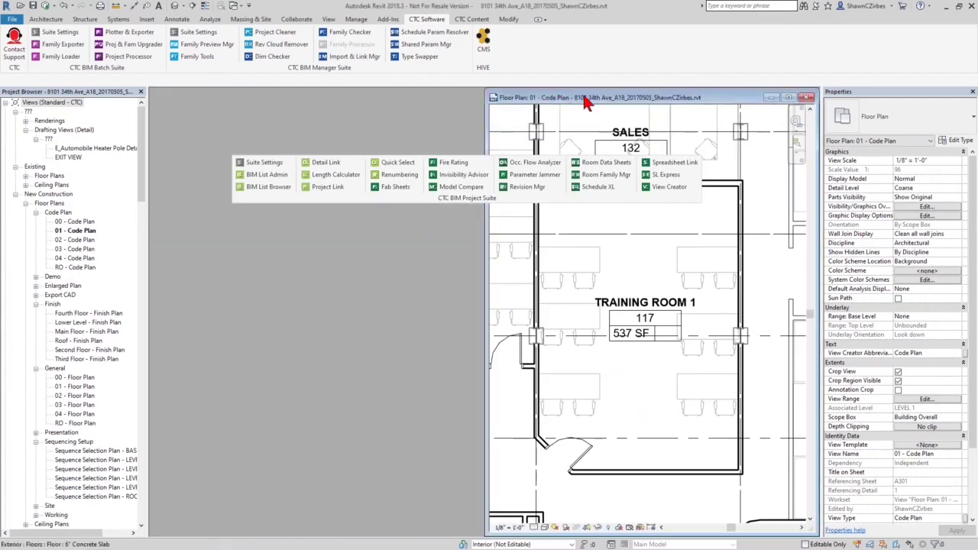
pyautogui.doubleClick(583, 98)
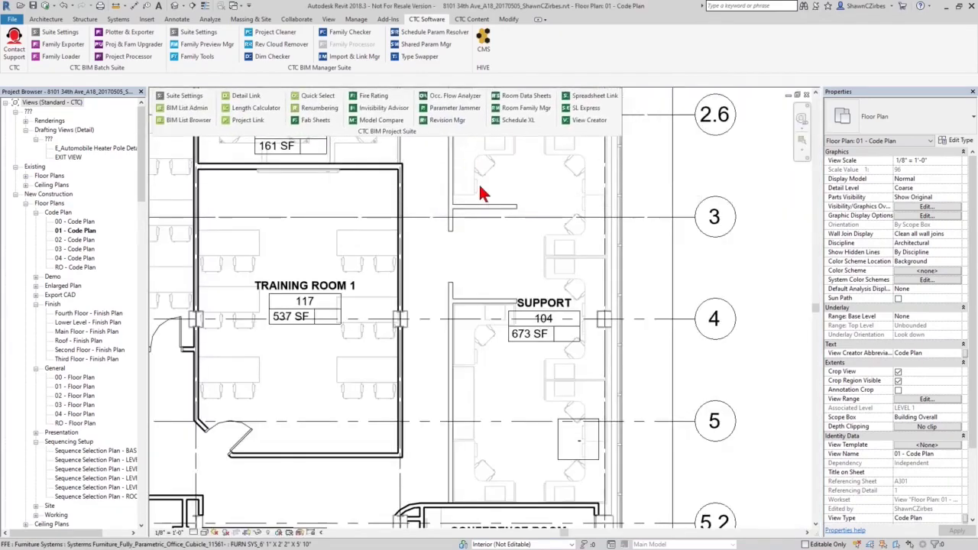
pyautogui.scroll(-5, 474, 198)
pyautogui.moveTo(506, 335); pyautogui.dragTo(499, 361, button='middle')
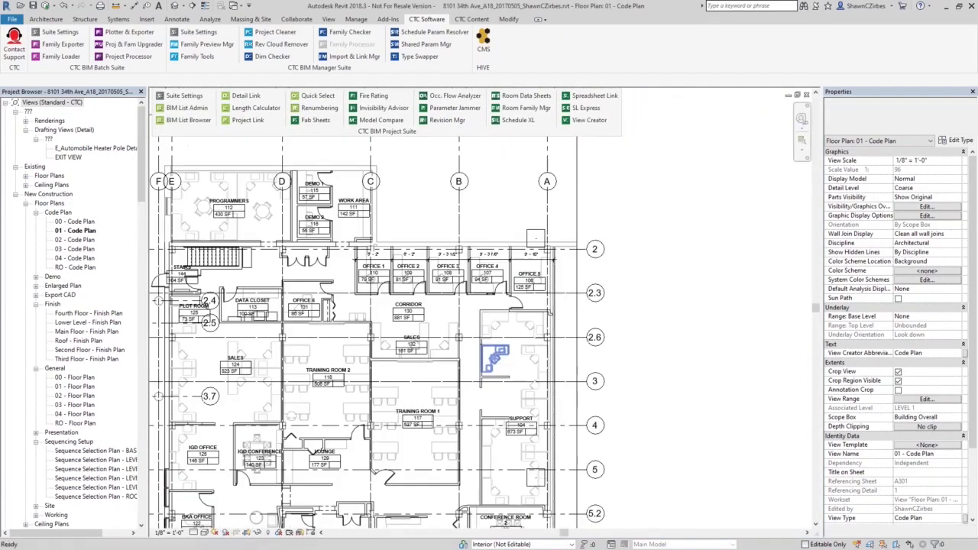
pyautogui.scroll(-1, 509, 257)
pyautogui.moveTo(509, 258); pyautogui.dragTo(532, 401, button='middle')
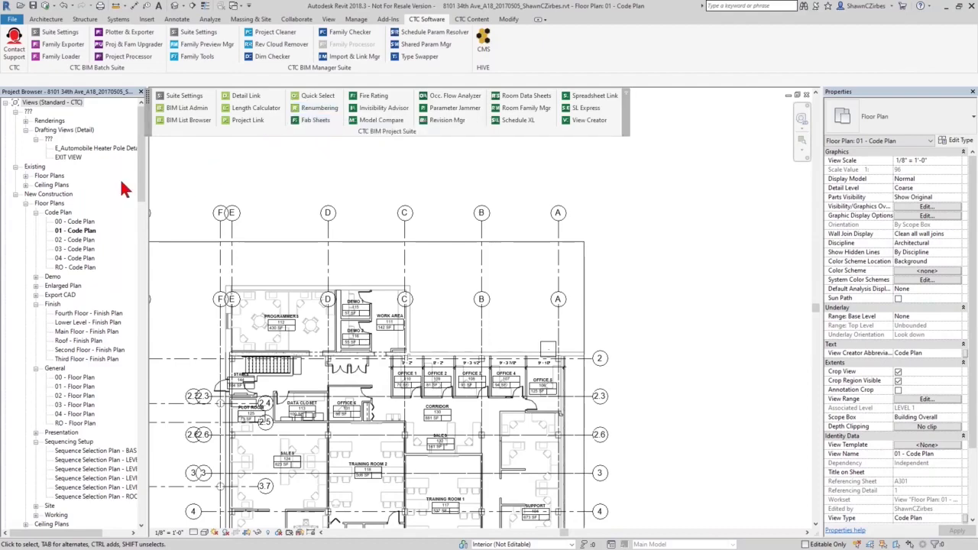
# Open the A602 - SCHEDULES sheet from the project's sheet list.
pyautogui.moveTo(142, 140); pyautogui.dragTo(120, 396)
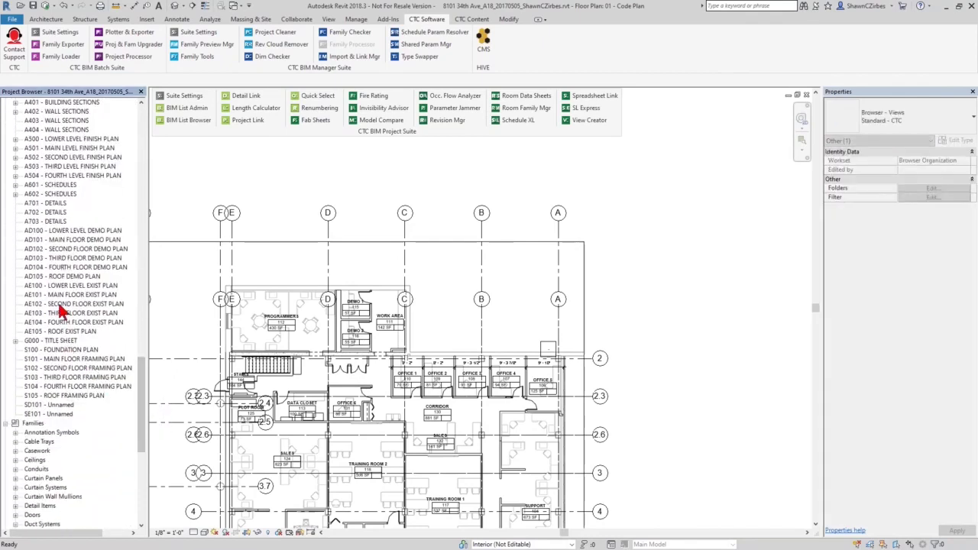
pyautogui.scroll(2, 61, 233)
pyautogui.click(63, 231)
pyautogui.doubleClick(63, 232)
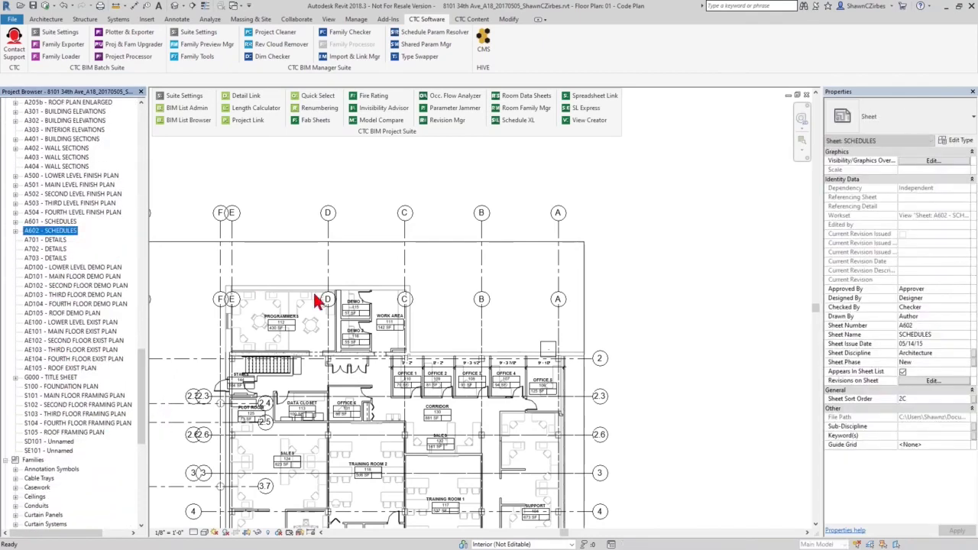
# Close the A602 - SCHEDULES sheet and open the A402 - WALL SECTIONS sheet.
pyautogui.click(806, 95)
pyautogui.click(67, 148)
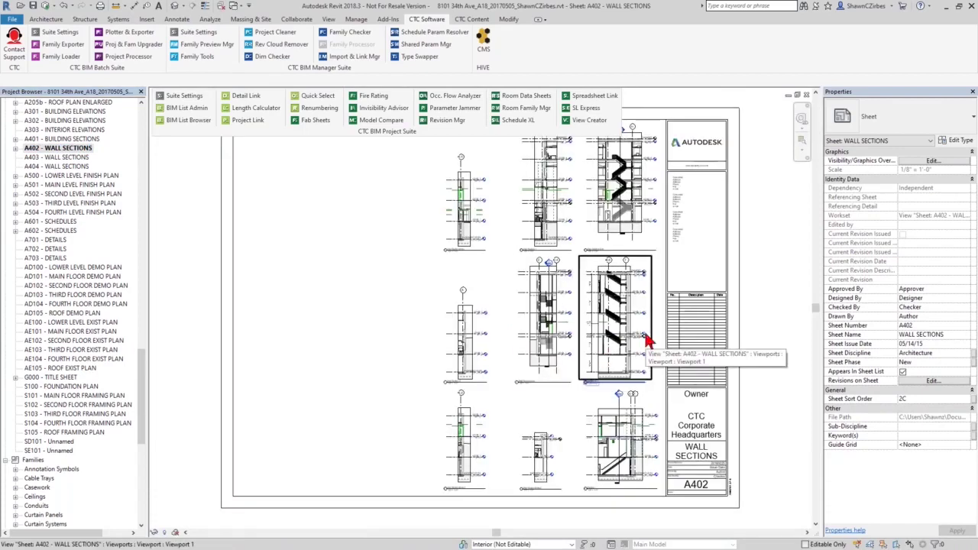
pyautogui.moveTo(646, 340); pyautogui.dragTo(649, 342, button='middle')
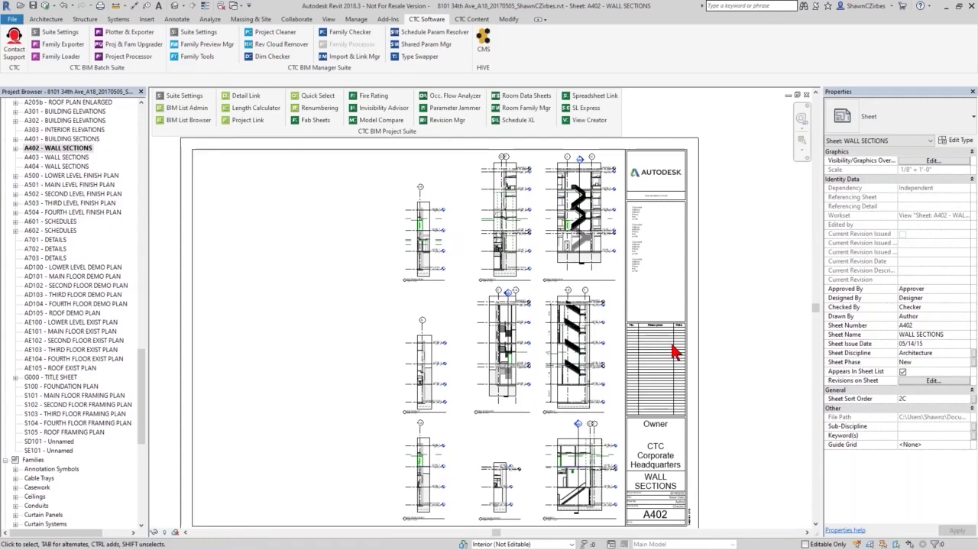
pyautogui.scroll(1, 718, 252)
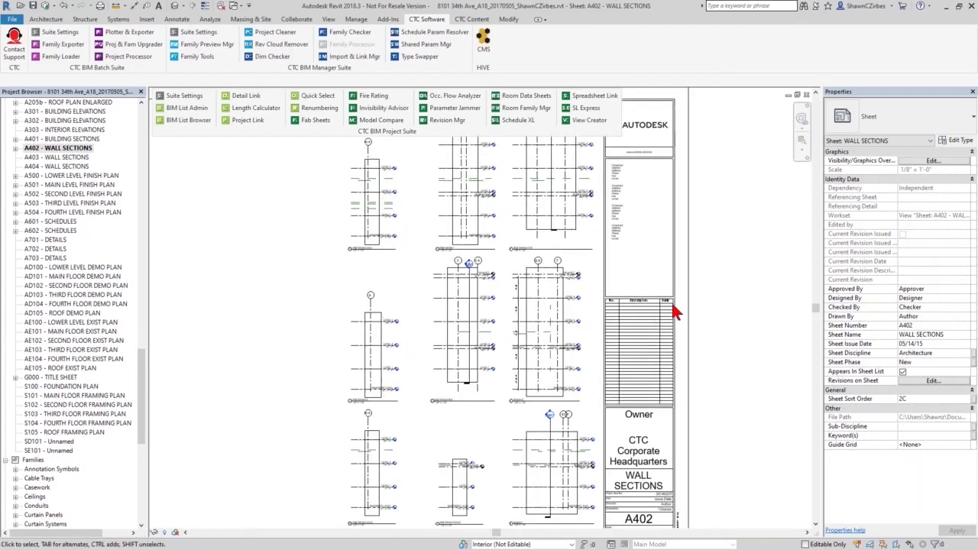
pyautogui.click(556, 222)
pyautogui.scroll(-2, 555, 223)
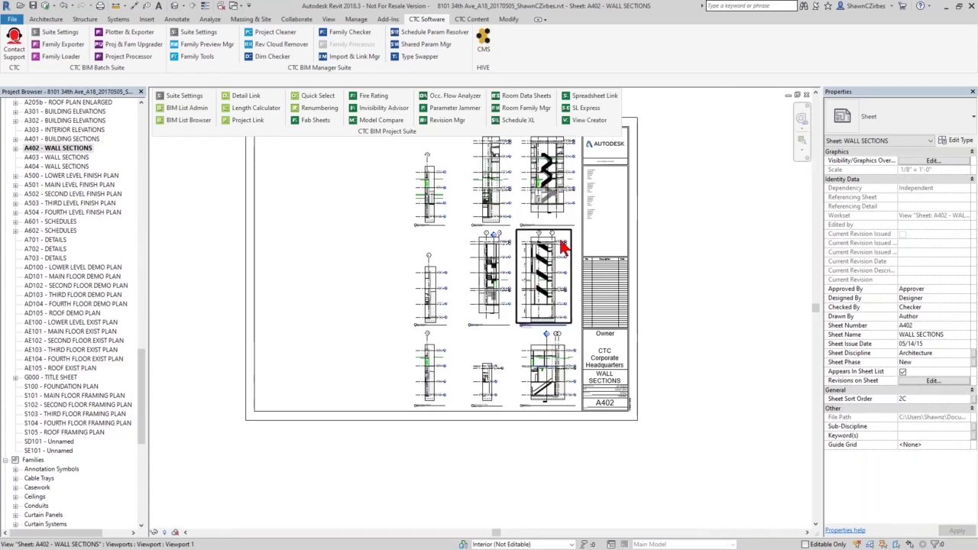
# Select the Stair Section E-W viewport and examine the detail numbers in the view titles across the wall sections sheet.
pyautogui.scroll(1, 572, 200)
pyautogui.click(555, 193)
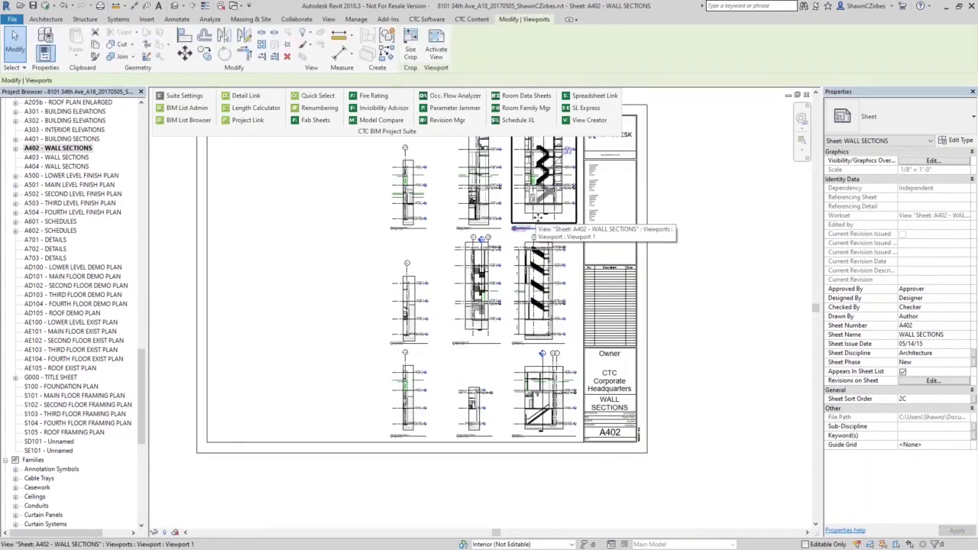
pyautogui.scroll(4, 514, 228)
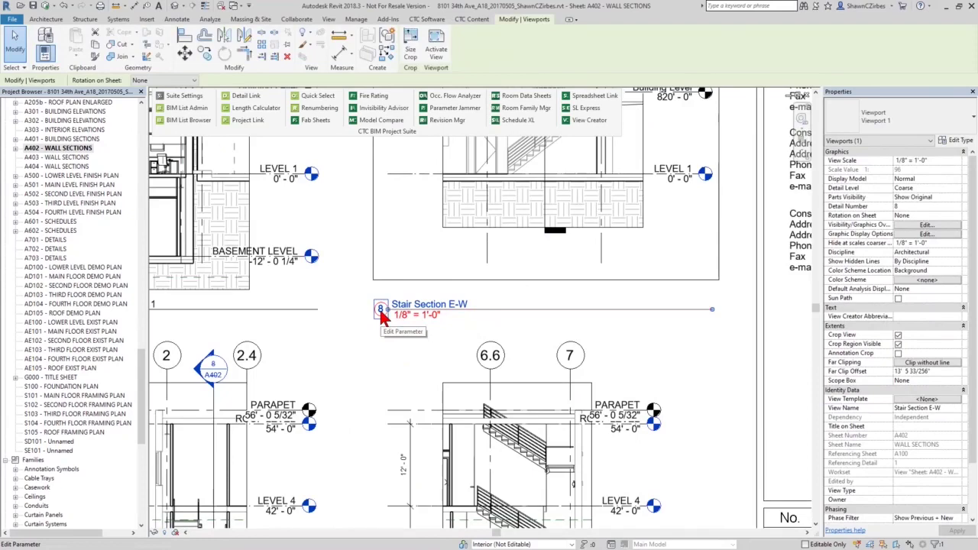
pyautogui.scroll(-3, 382, 315)
pyautogui.moveTo(372, 343); pyautogui.dragTo(636, 315, button='middle')
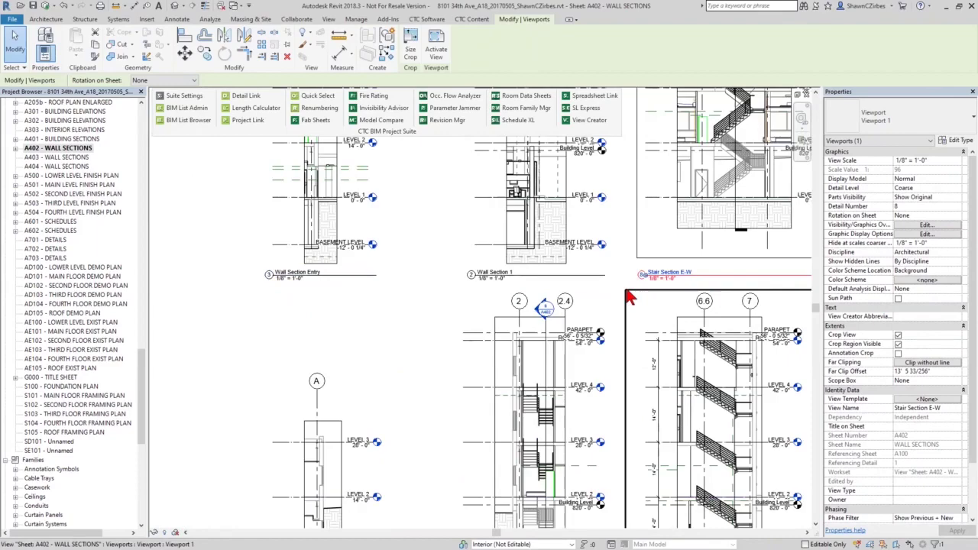
pyautogui.scroll(-1, 635, 300)
pyautogui.moveTo(635, 301); pyautogui.dragTo(623, 295, button='middle')
pyautogui.scroll(-1, 627, 327)
pyautogui.moveTo(626, 331); pyautogui.dragTo(611, 217, button='middle')
pyautogui.scroll(4, 368, 328)
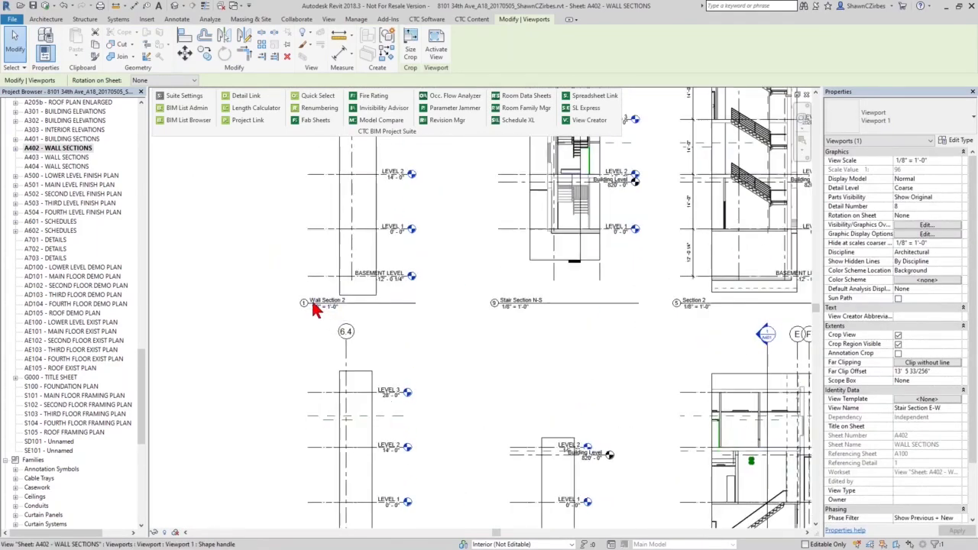
pyautogui.scroll(-3, 439, 327)
pyautogui.scroll(4, 466, 321)
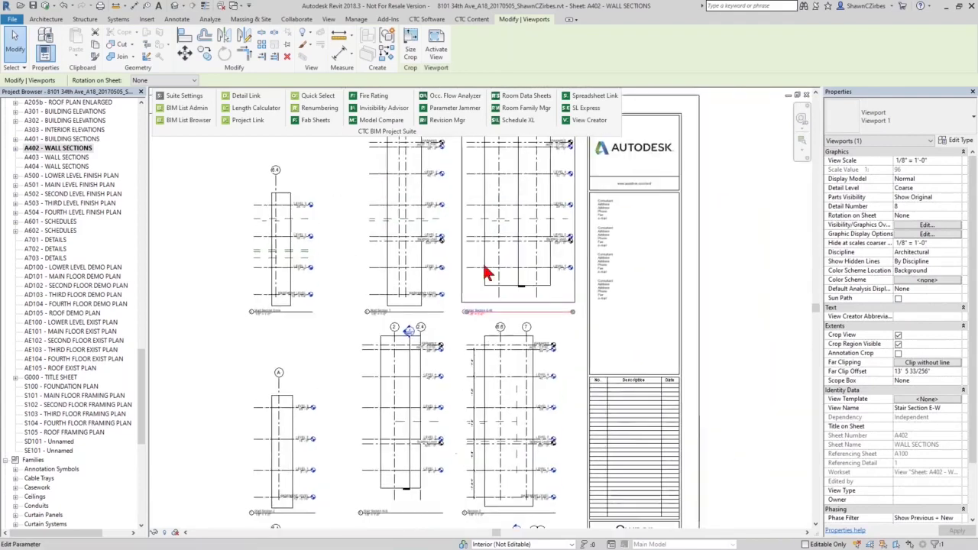
# Try to set the Stair Section E-W viewport's detail number to 3 directly in its view title.
pyautogui.click(458, 346)
pyautogui.write('3')
pyautogui.press('Return')
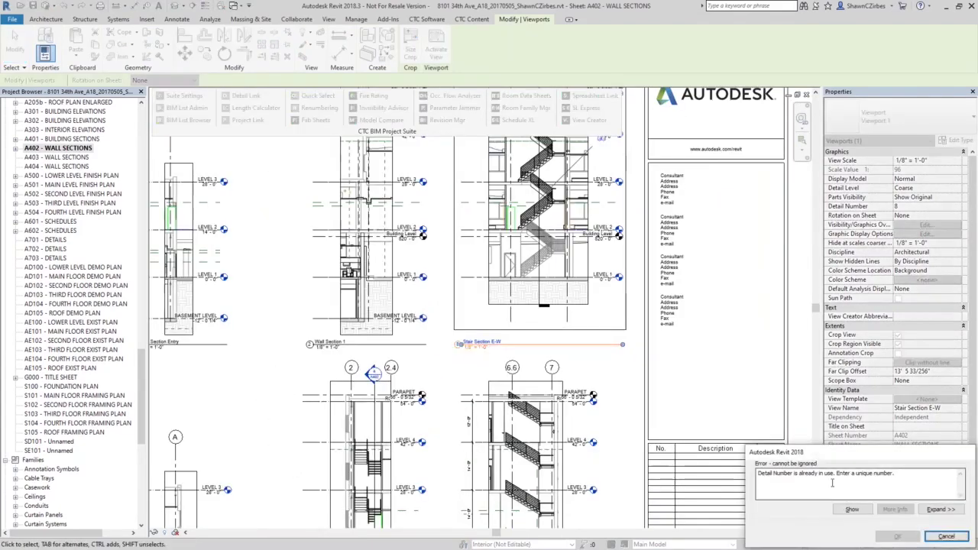
pyautogui.moveTo(850, 458); pyautogui.dragTo(430, 174)
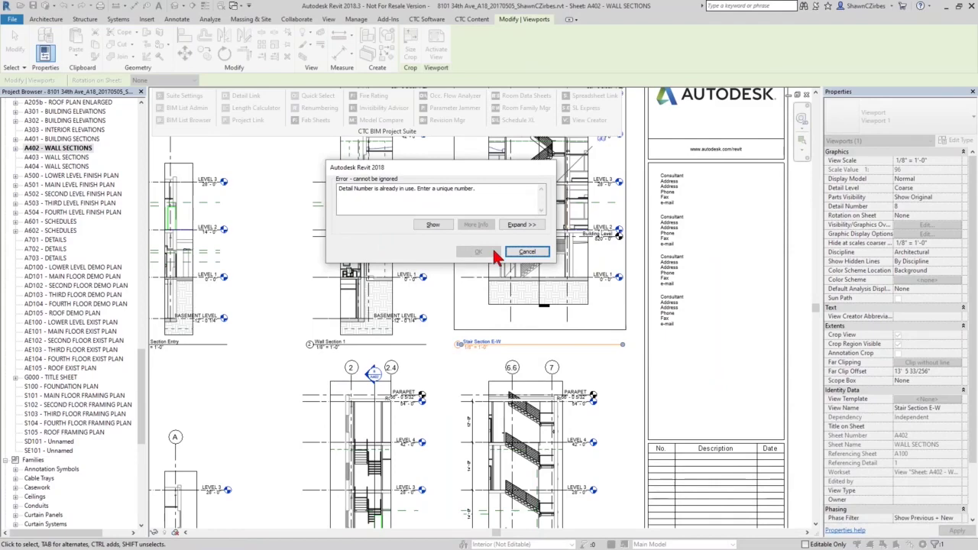
pyautogui.click(526, 252)
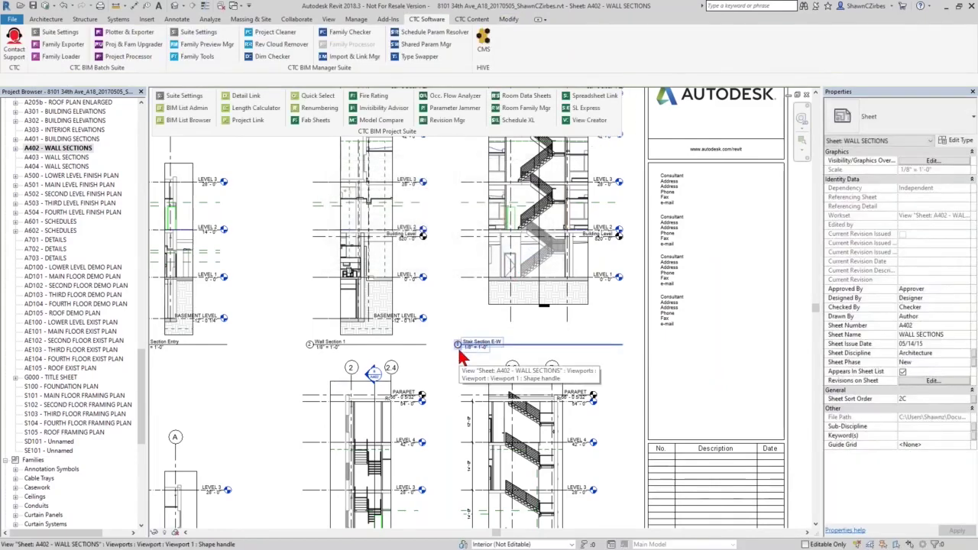
# Set up Renumbering for detail numbers, starting the sequence with 1 and turning on auto swap of detail numbers.
pyautogui.scroll(-3, 462, 352)
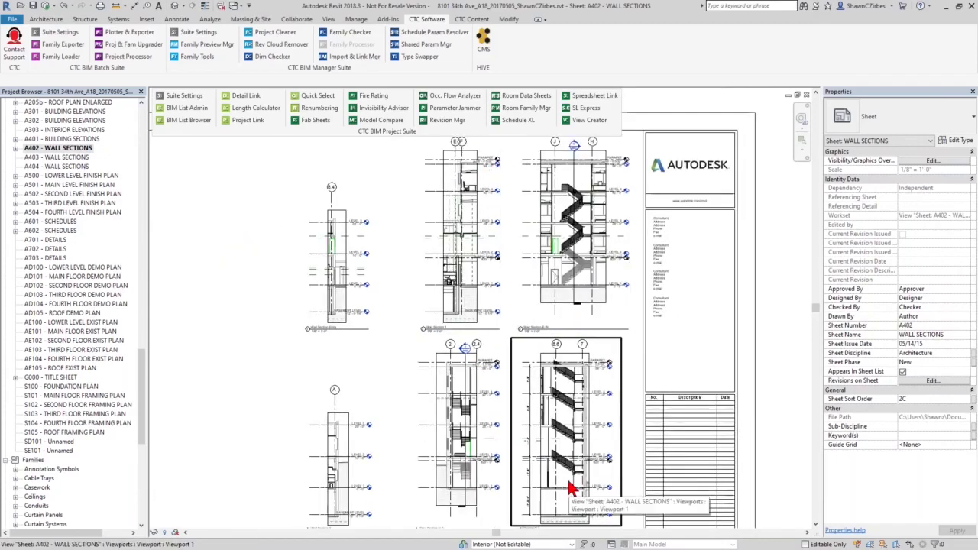
pyautogui.scroll(4, 569, 351)
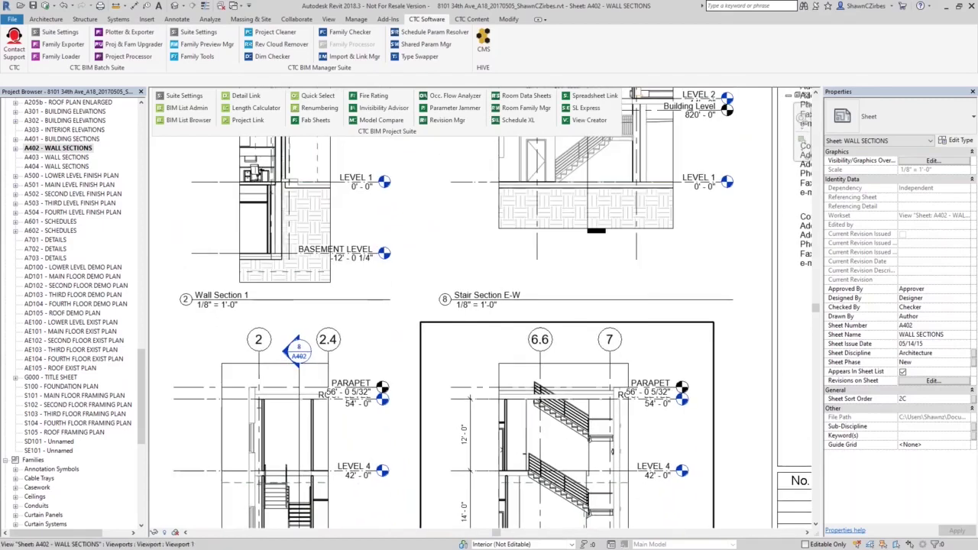
pyautogui.scroll(-5, 548, 354)
pyautogui.scroll(-1, 548, 354)
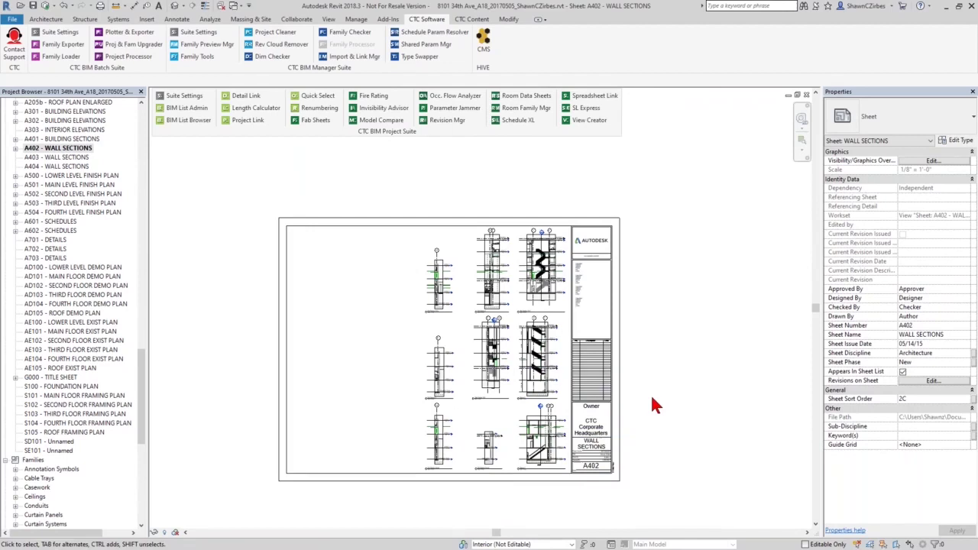
pyautogui.moveTo(655, 387); pyautogui.dragTo(642, 363, button='middle')
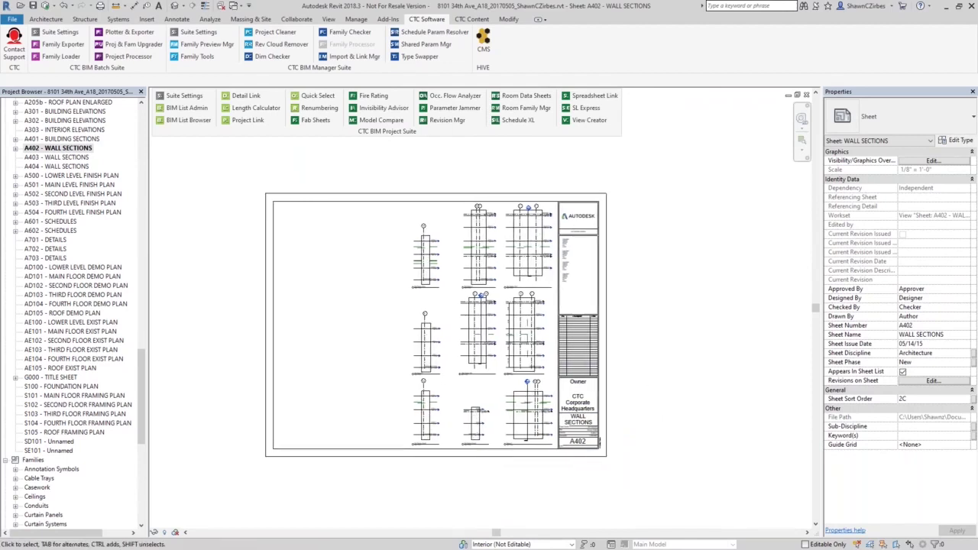
pyautogui.click(334, 112)
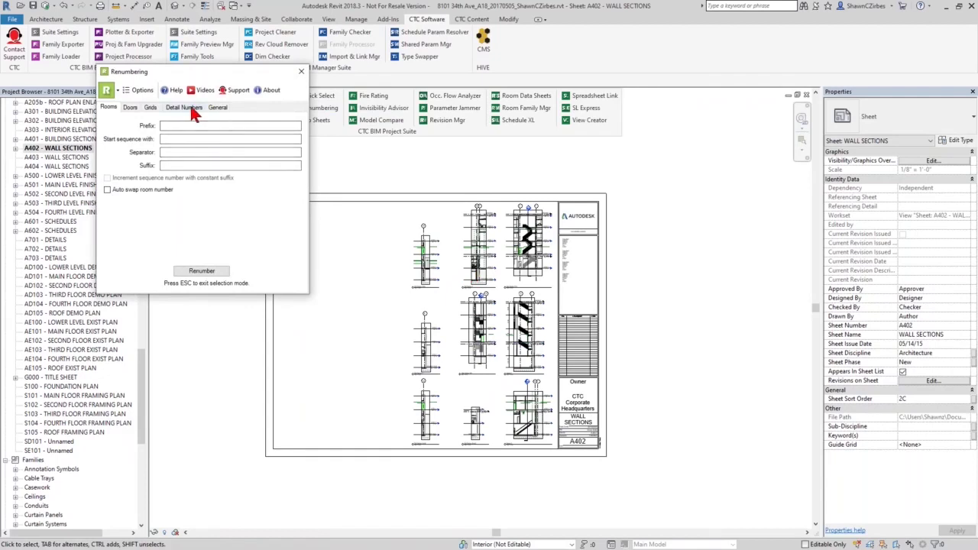
pyautogui.click(185, 107)
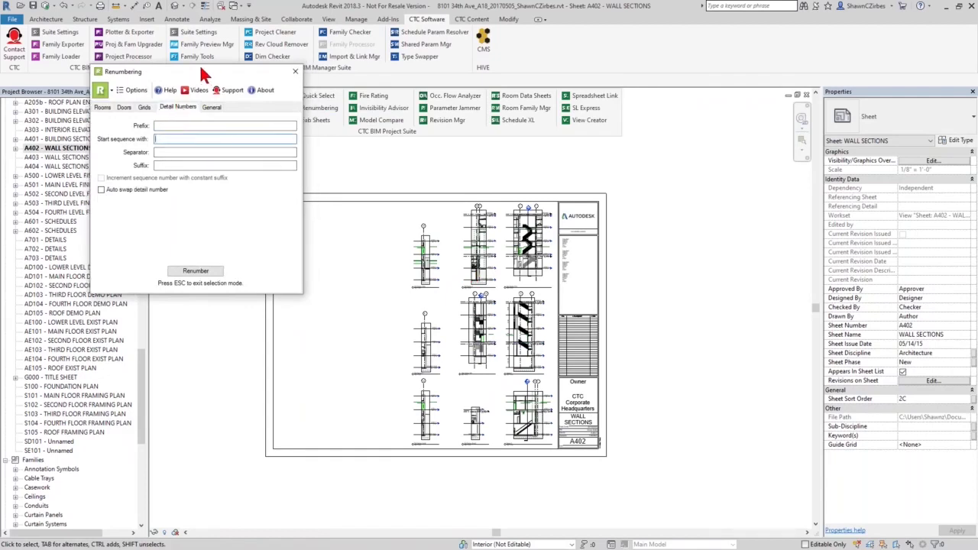
pyautogui.moveTo(205, 76); pyautogui.dragTo(164, 70)
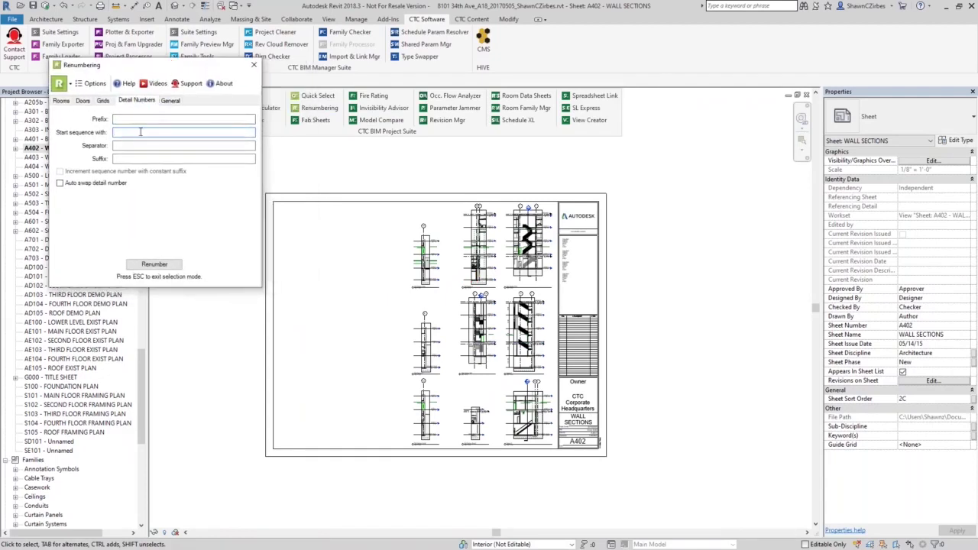
pyautogui.click(107, 183)
# Renumber the sheet's nine viewports from 1 to 9, working down each column from the title block side outward, and end the selection mode.
pyautogui.click(152, 265)
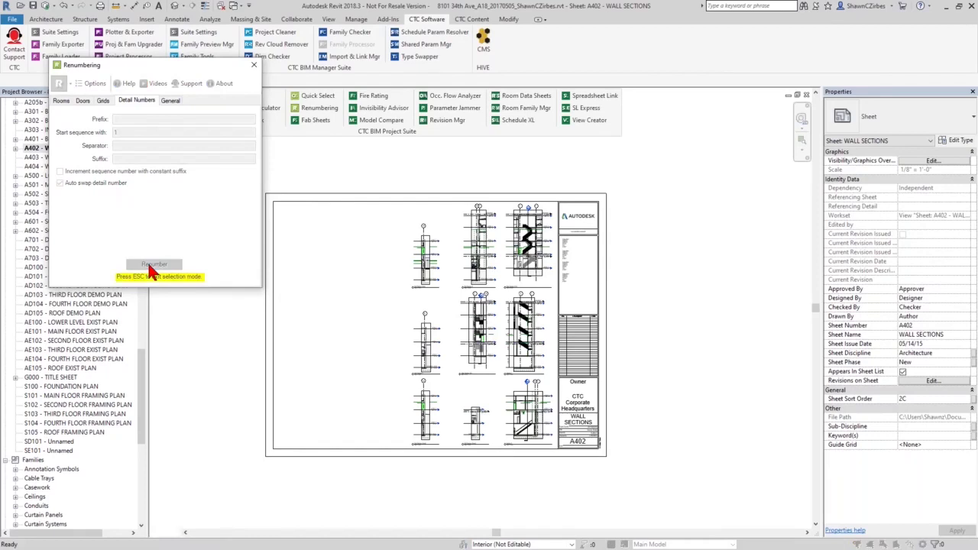
pyautogui.click(535, 252)
pyautogui.click(530, 337)
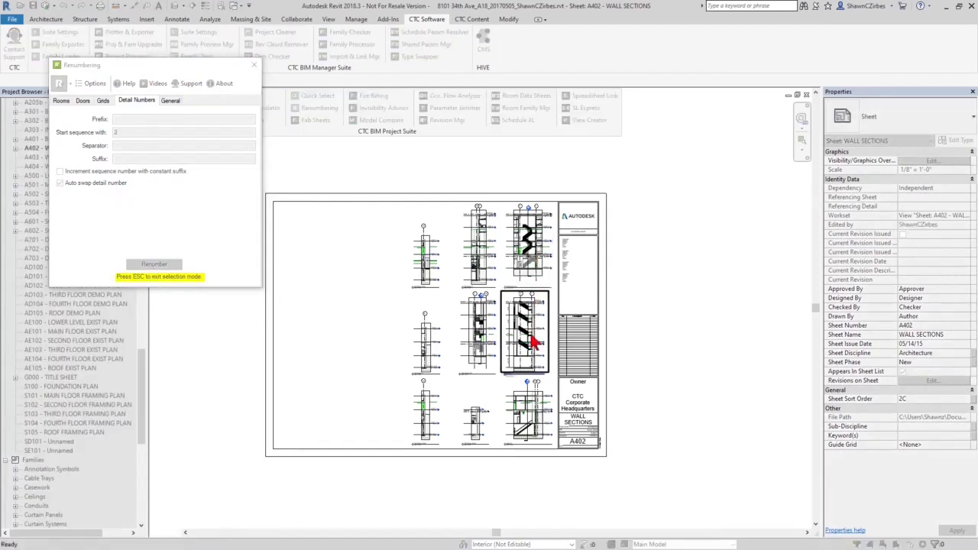
pyautogui.click(537, 413)
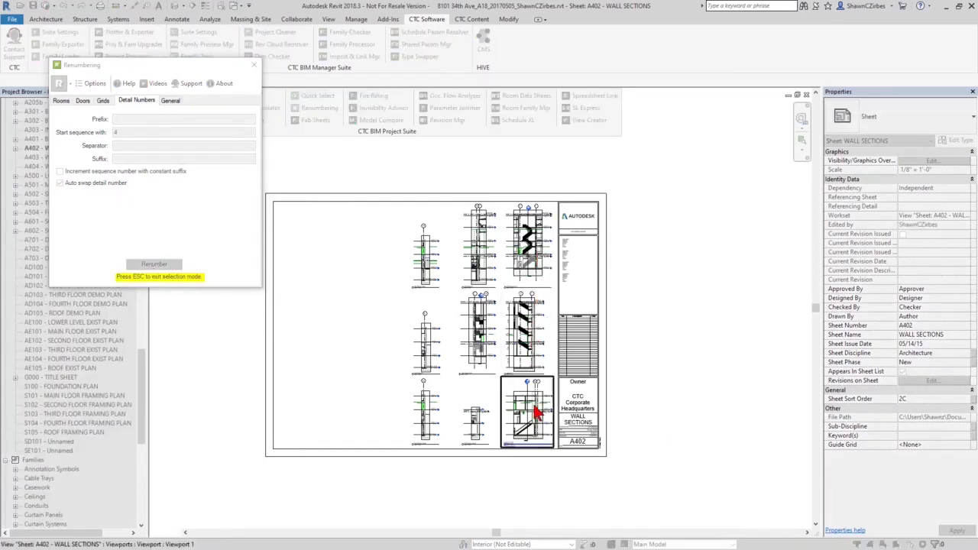
pyautogui.click(478, 332)
pyautogui.click(479, 424)
pyautogui.click(438, 274)
pyautogui.click(427, 355)
pyautogui.click(430, 413)
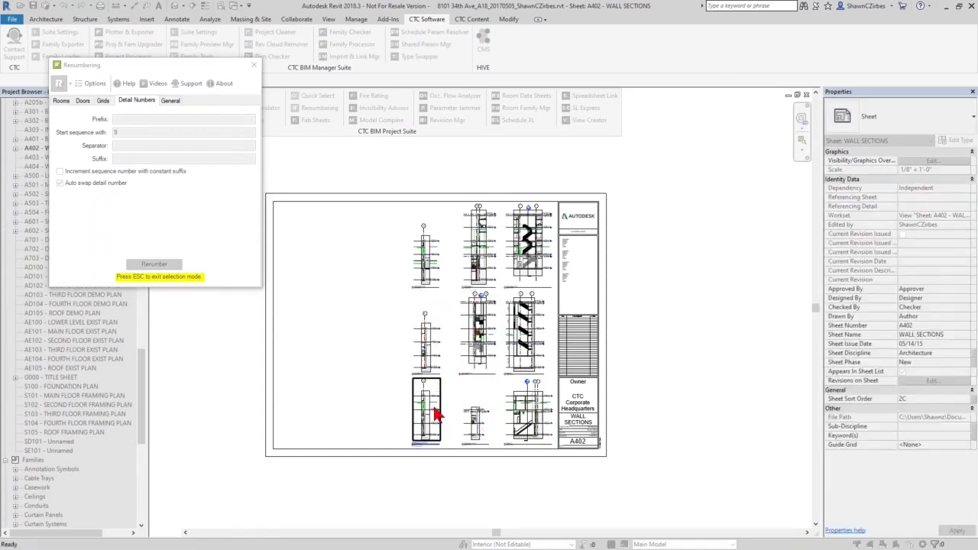
pyautogui.press('Escape')
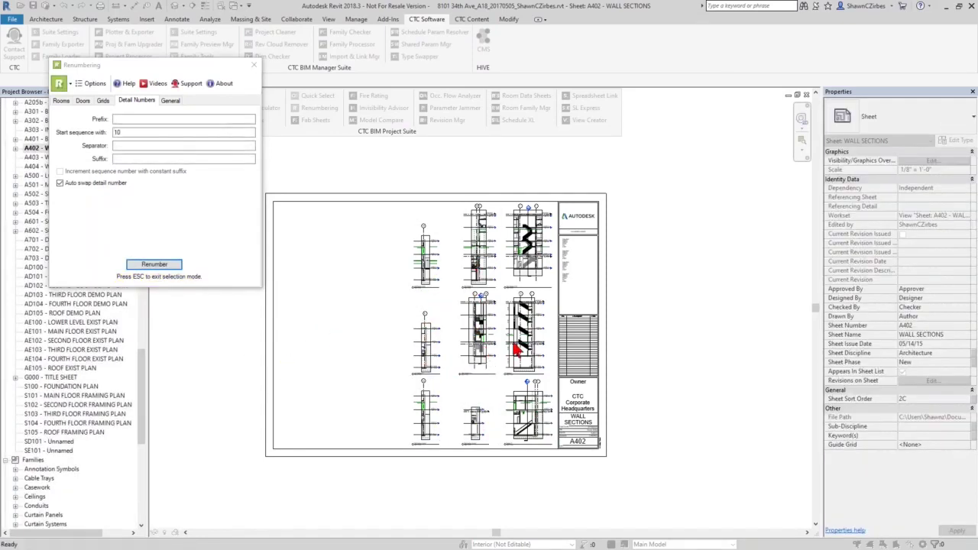
# Examine the renumbered detail numbers in the view titles across the A402 - WALL SECTIONS sheet.
pyautogui.scroll(6, 518, 351)
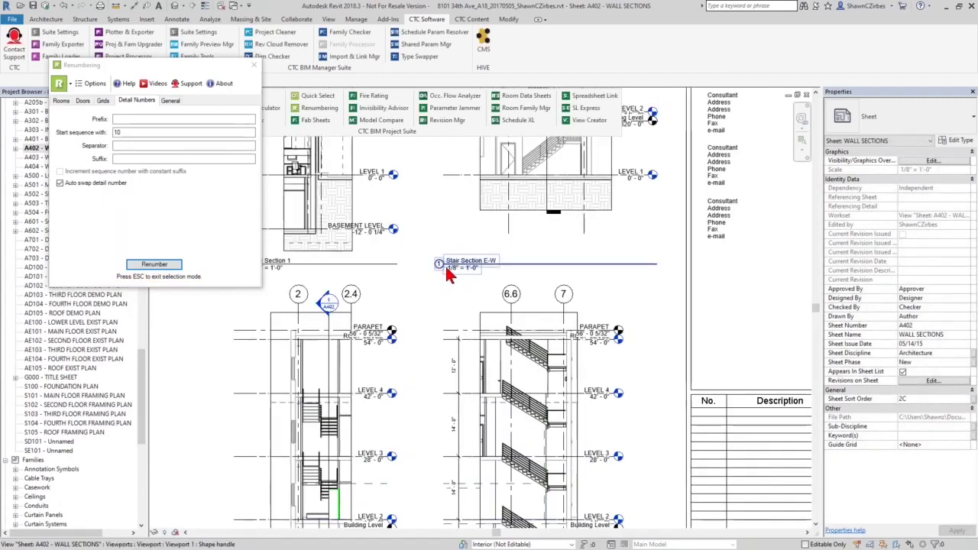
pyautogui.scroll(-5, 477, 334)
pyautogui.moveTo(429, 411); pyautogui.dragTo(415, 301, button='middle')
pyautogui.scroll(6, 451, 409)
pyautogui.moveTo(451, 413); pyautogui.dragTo(436, 162, button='middle')
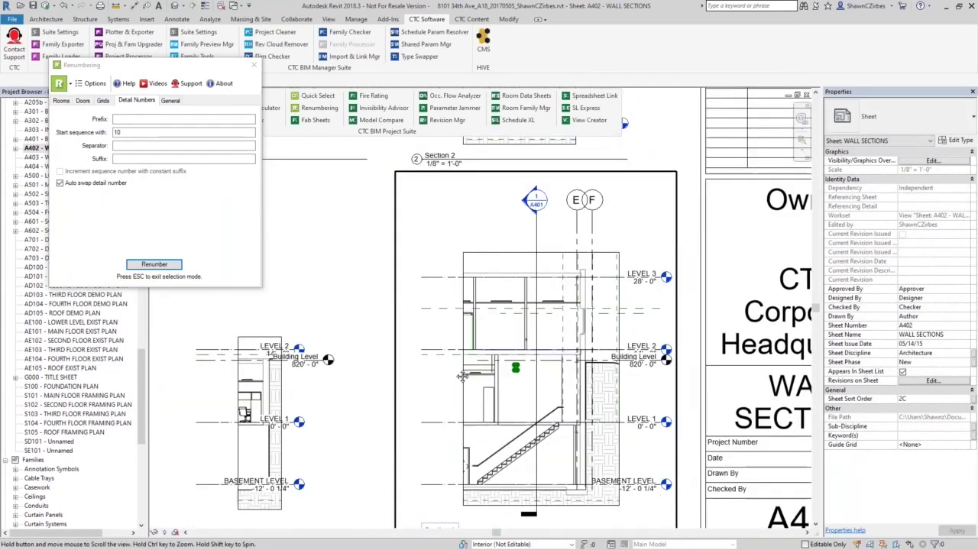
pyautogui.moveTo(438, 459); pyautogui.dragTo(437, 285, button='middle')
pyautogui.scroll(-3, 407, 321)
pyautogui.scroll(2, 528, 422)
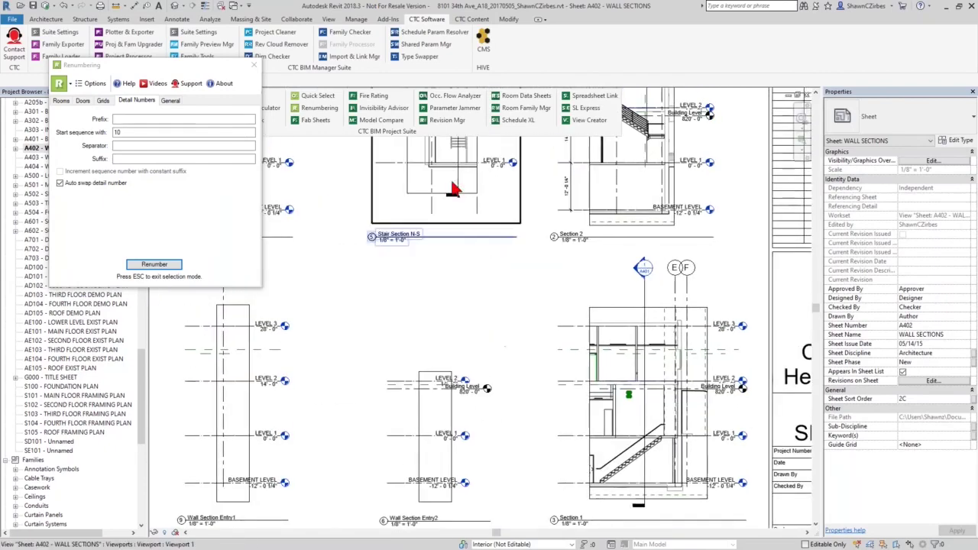
pyautogui.moveTo(529, 422); pyautogui.dragTo(716, 457, button='middle')
pyautogui.moveTo(430, 426); pyautogui.dragTo(429, 219, button='middle')
pyautogui.scroll(-3, 451, 291)
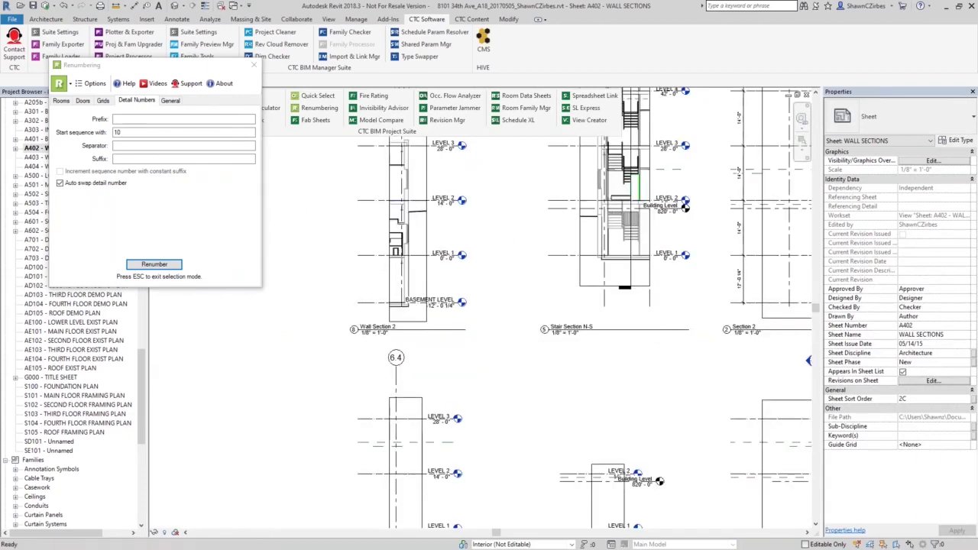
pyautogui.scroll(-2, 471, 362)
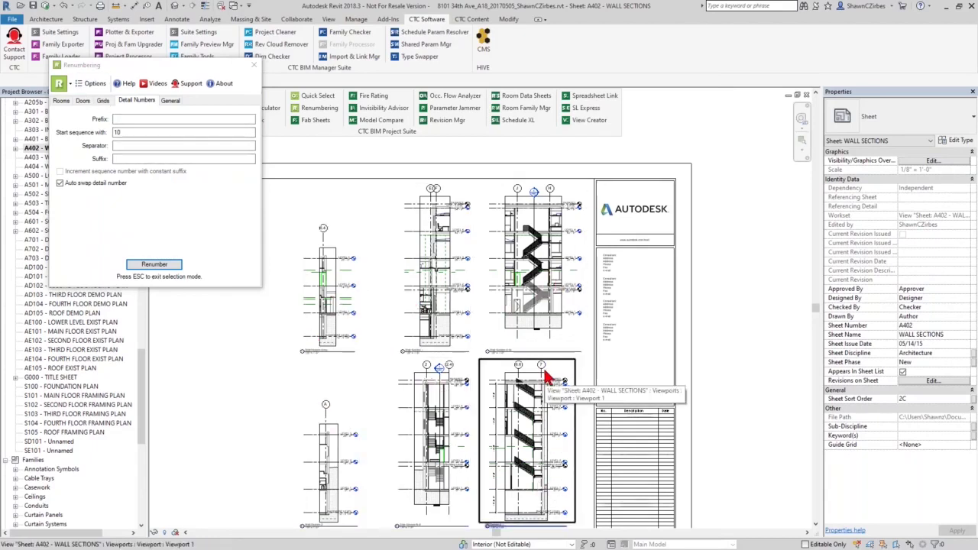
# Review the Renumbering options for rooms and doors, including room-based door numbering, and close the tool.
pyautogui.click(61, 101)
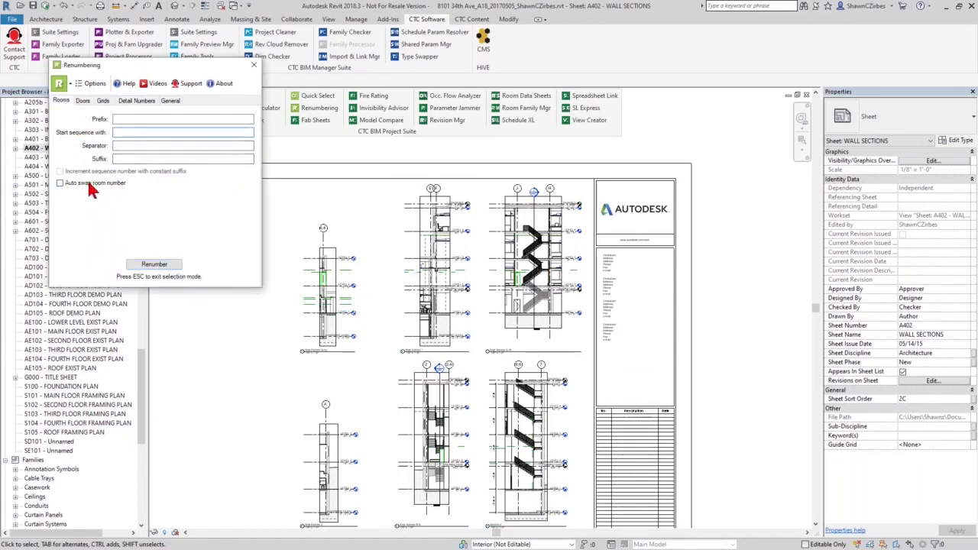
pyautogui.click(82, 102)
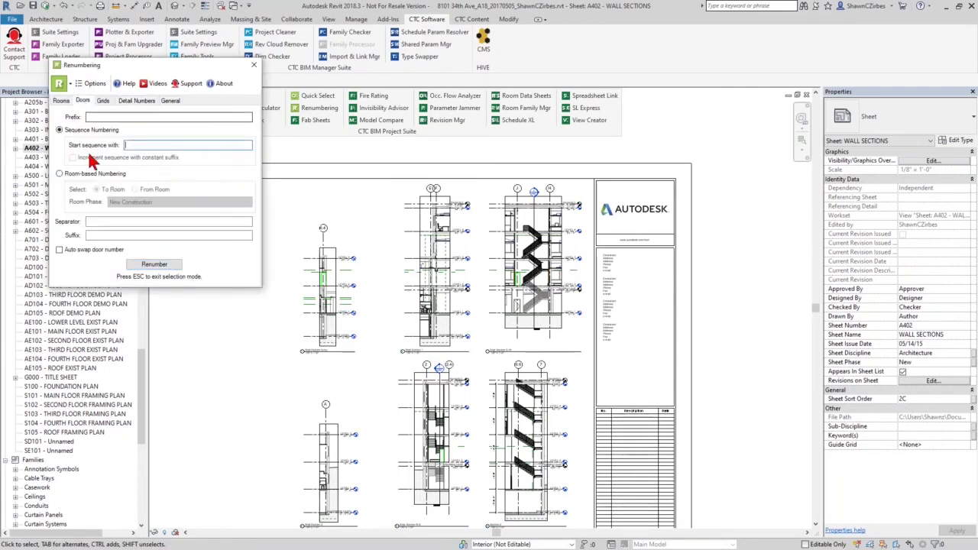
pyautogui.click(94, 174)
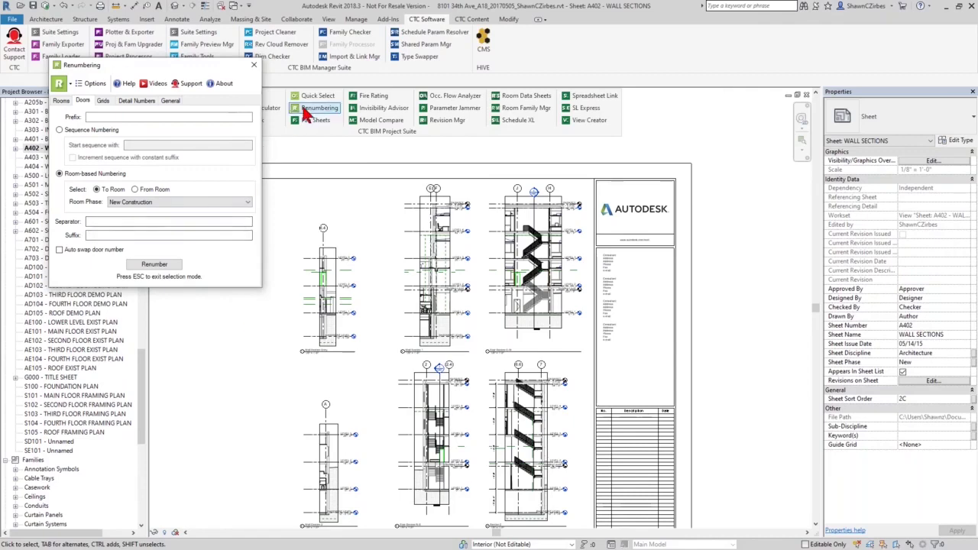
pyautogui.press('Escape')
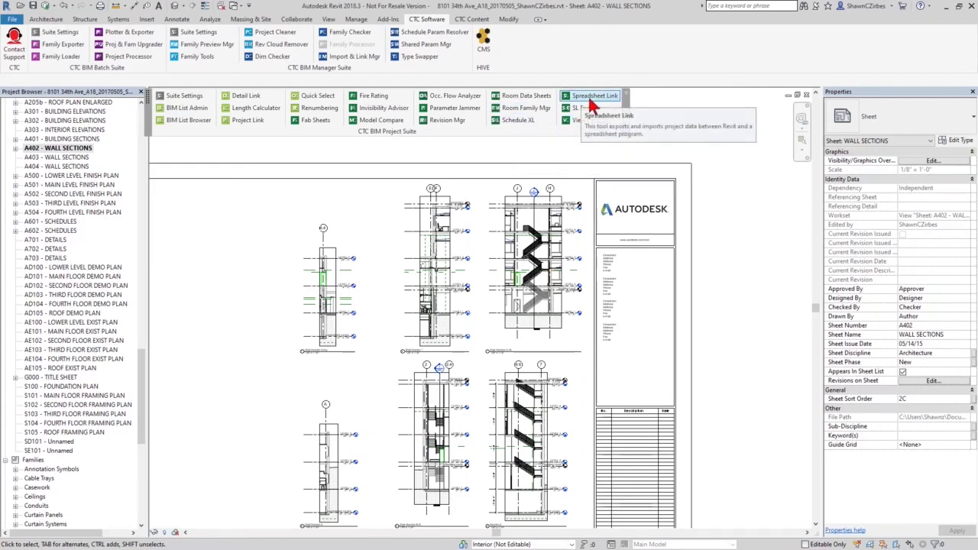
# Close the A402 - WALL SECTIONS sheet and return to the training rooms area of the 01 - Code Plan.
pyautogui.click(806, 95)
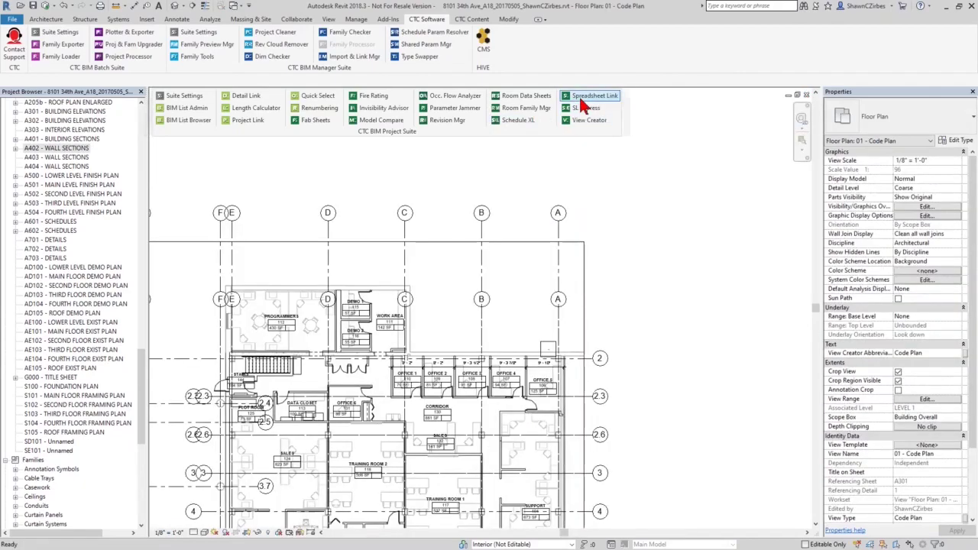
pyautogui.scroll(-3, 634, 217)
pyautogui.scroll(5, 581, 405)
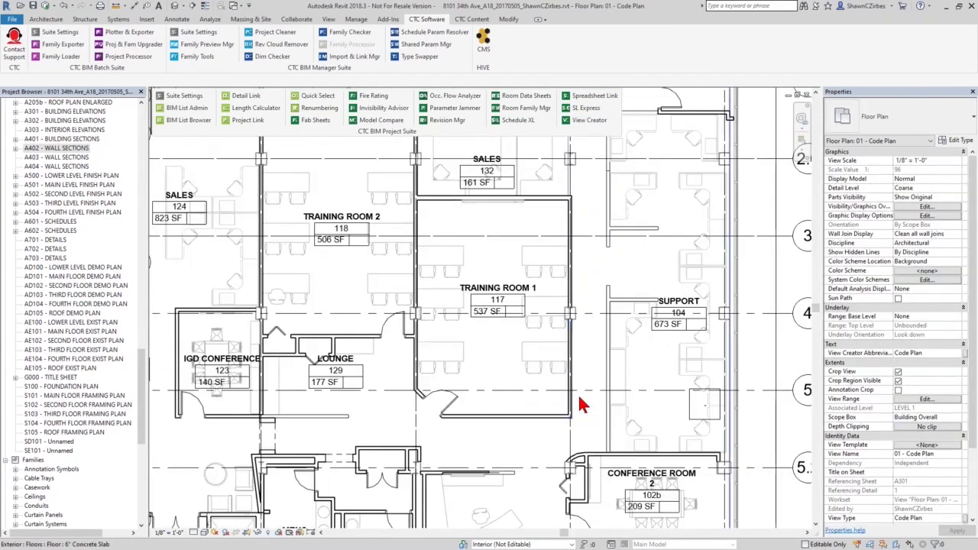
pyautogui.scroll(3, 489, 344)
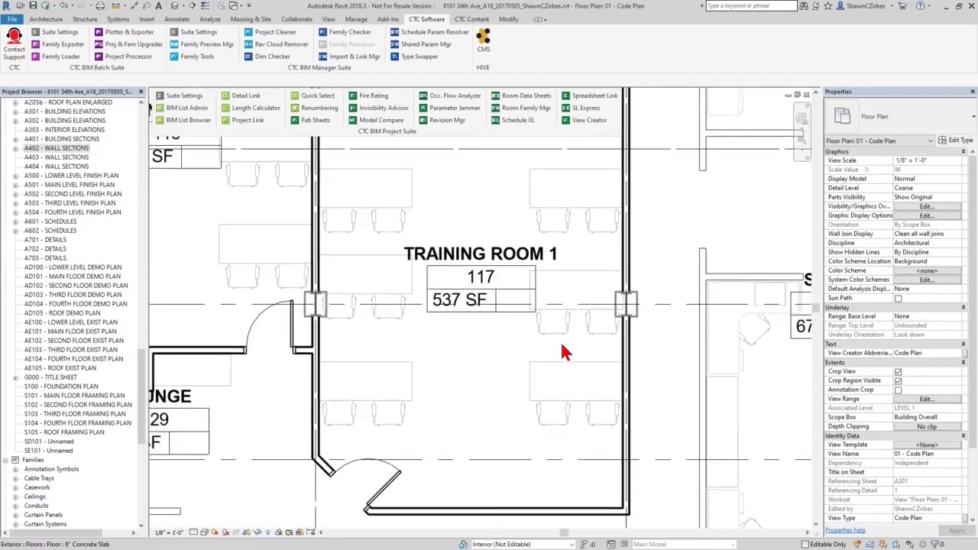
pyautogui.click(433, 242)
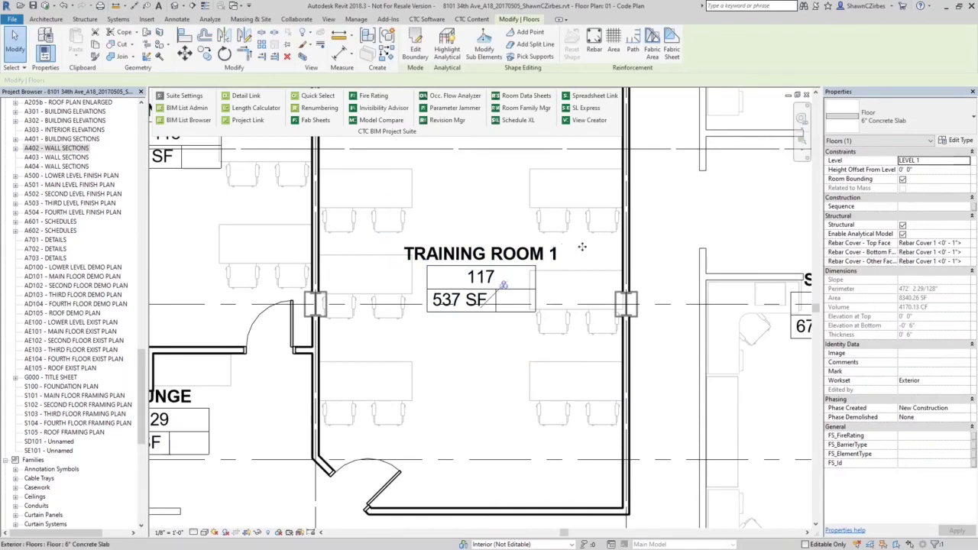
pyautogui.press('Escape')
pyautogui.scroll(-2, 520, 219)
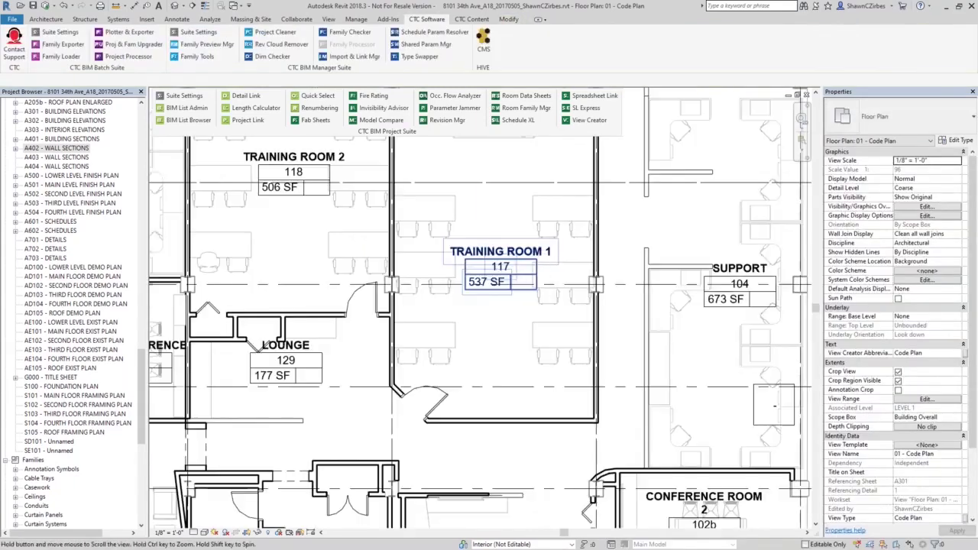
pyautogui.moveTo(539, 227); pyautogui.dragTo(515, 306, button='middle')
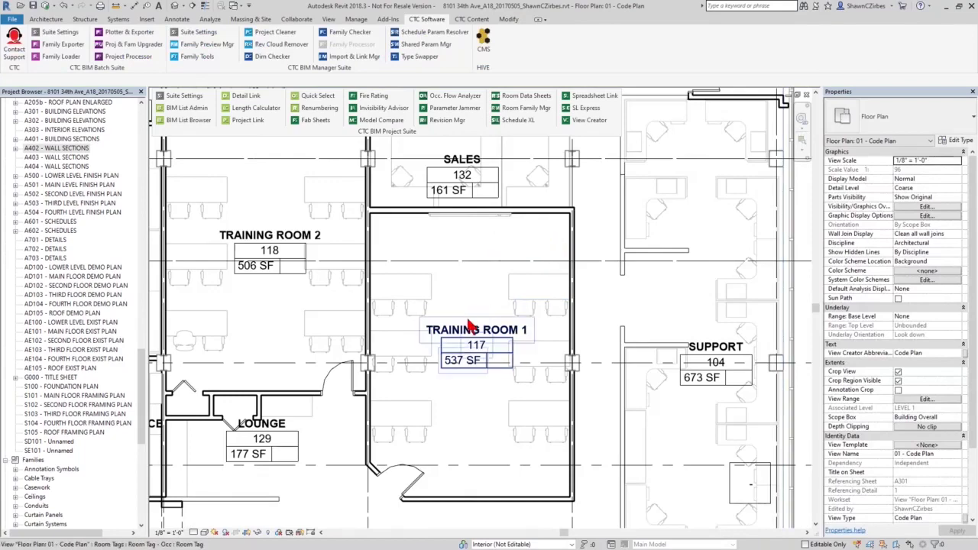
pyautogui.click(475, 301)
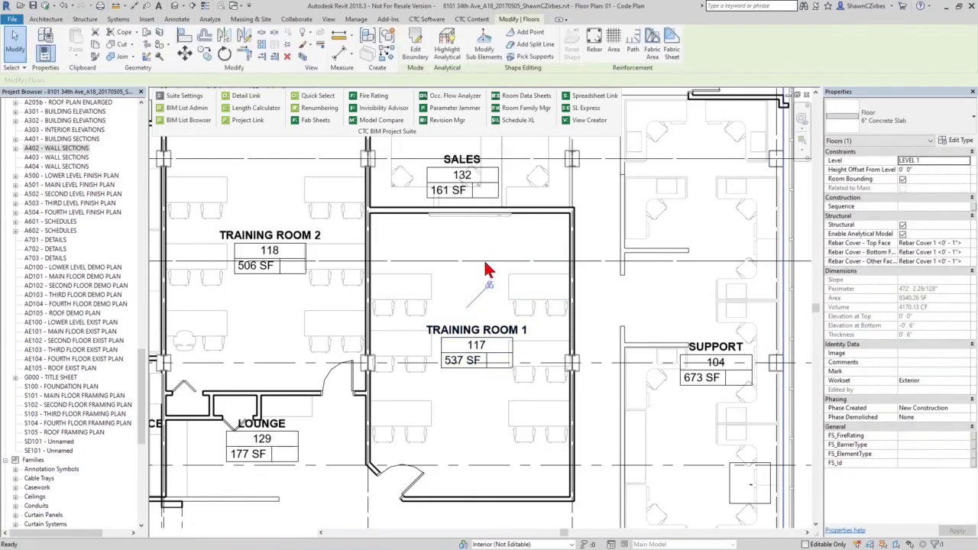
pyautogui.press('Escape')
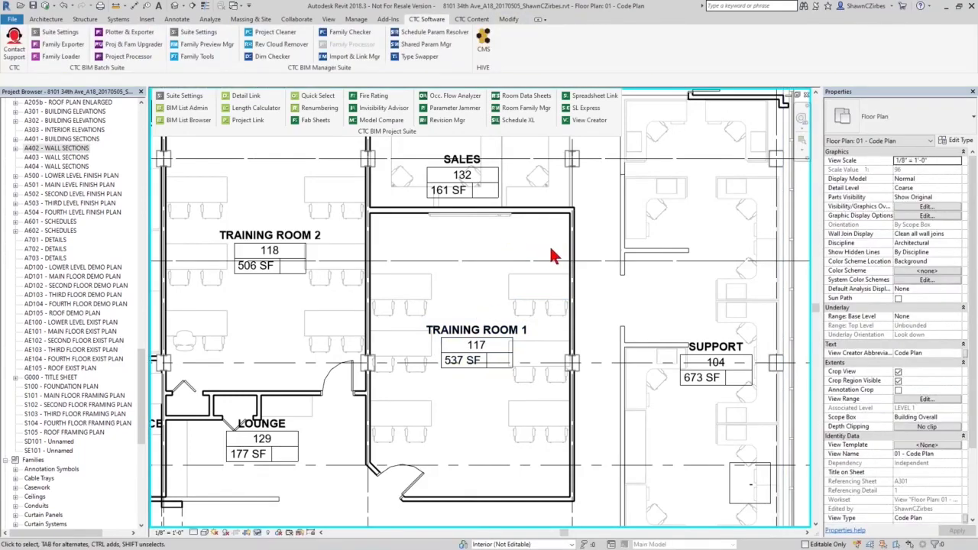
# Select the TRAINING ROOM 1 room in the plan and set its Floor Material to CPT-1.
pyautogui.click(562, 260)
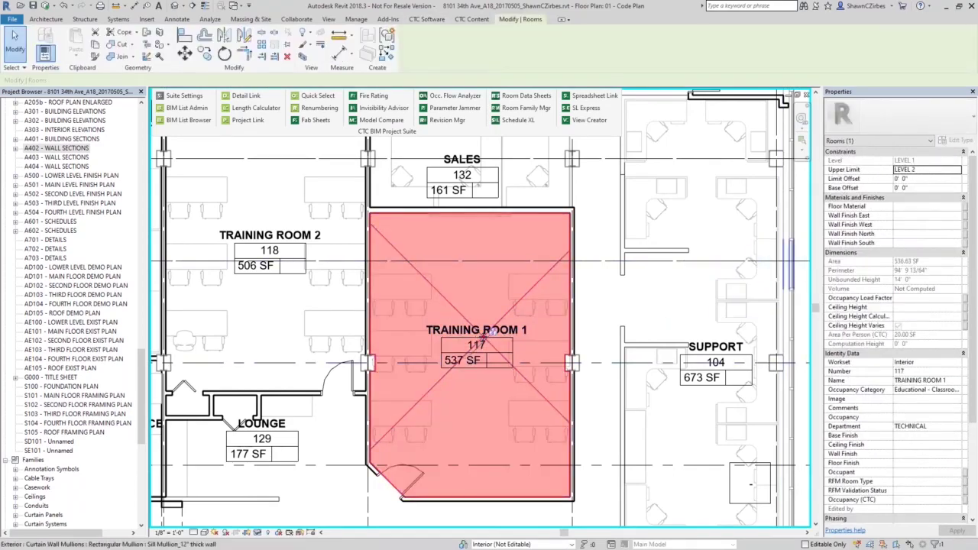
pyautogui.click(902, 208)
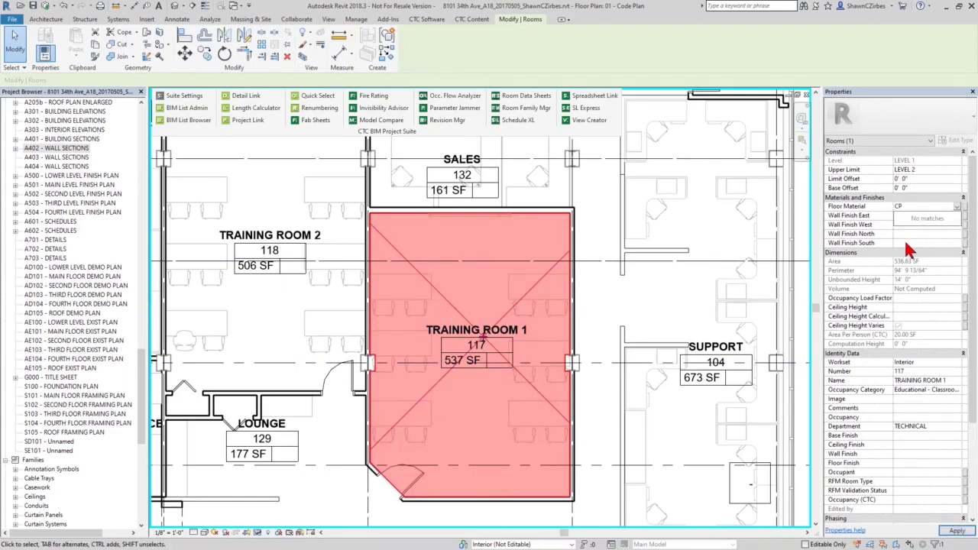
pyautogui.press('Return')
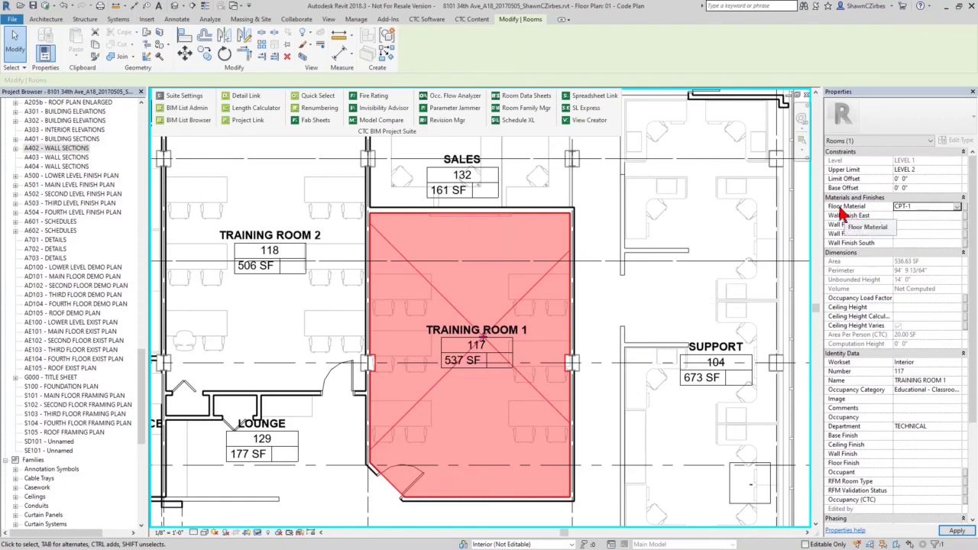
# Open the Room Finish Schedule and enter PNT-1 as the north wall finish of TRAINING ROOM 1.
pyautogui.moveTo(140, 379); pyautogui.dragTo(140, 298)
pyautogui.doubleClick(49, 321)
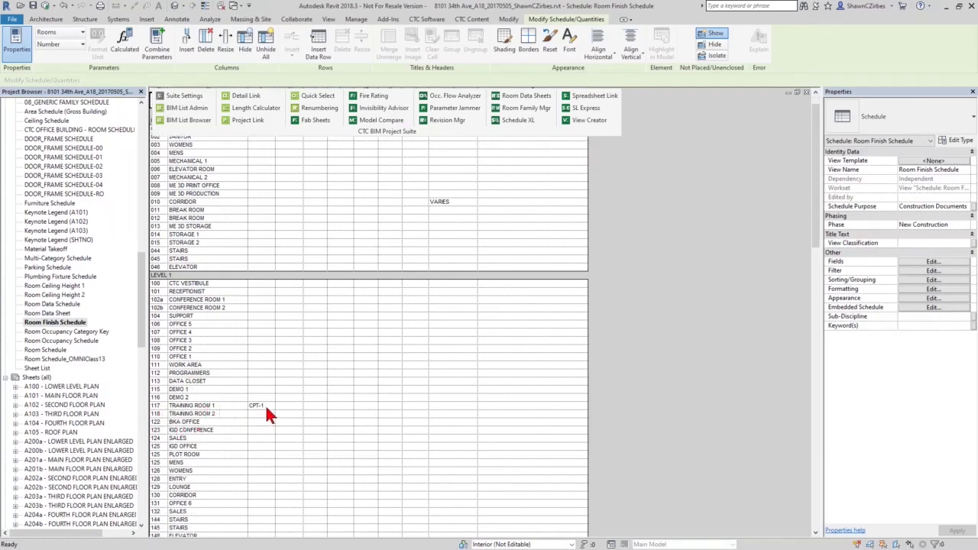
pyautogui.click(312, 407)
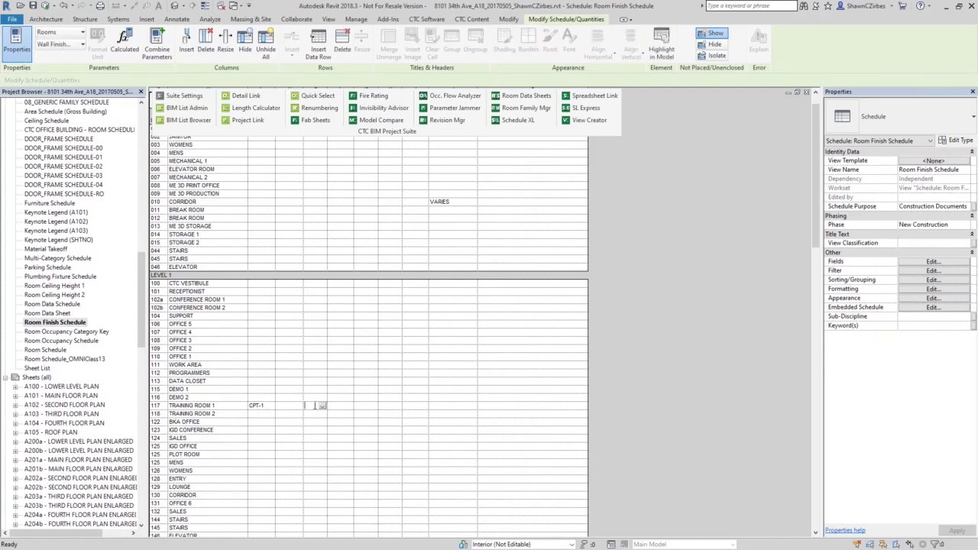
pyautogui.write('PNT-1')
pyautogui.press('Return')
# Check TRAINING ROOM 1's Wall Finish North property in the 01 - Code Plan and reopen the Room Finish Schedule.
pyautogui.scroll(20, 84, 252)
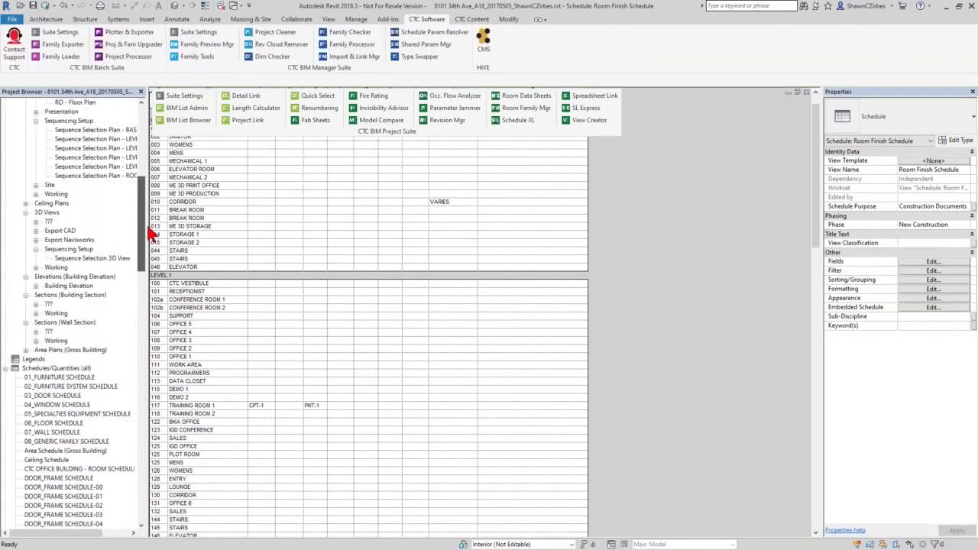
pyautogui.doubleClick(76, 231)
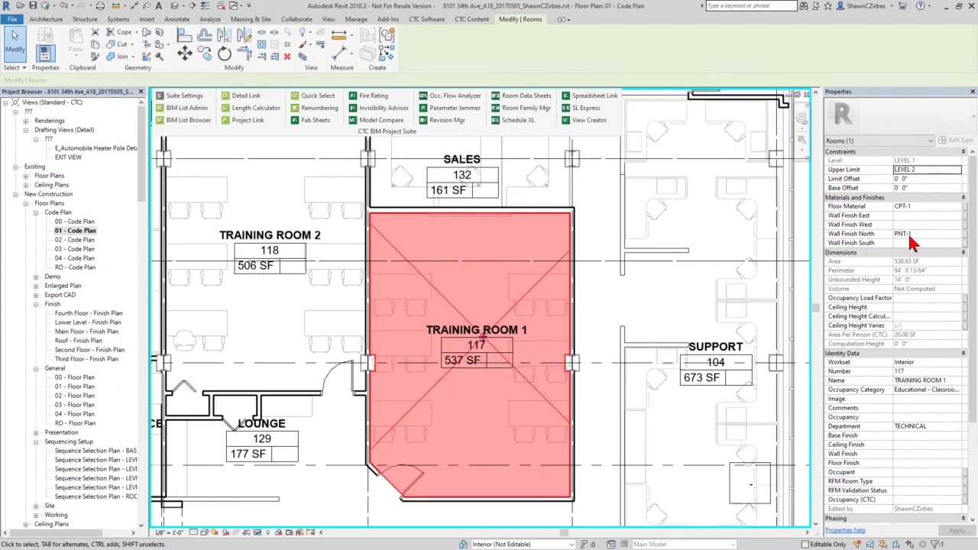
pyautogui.moveTo(143, 165); pyautogui.dragTo(158, 300)
pyautogui.doubleClick(61, 368)
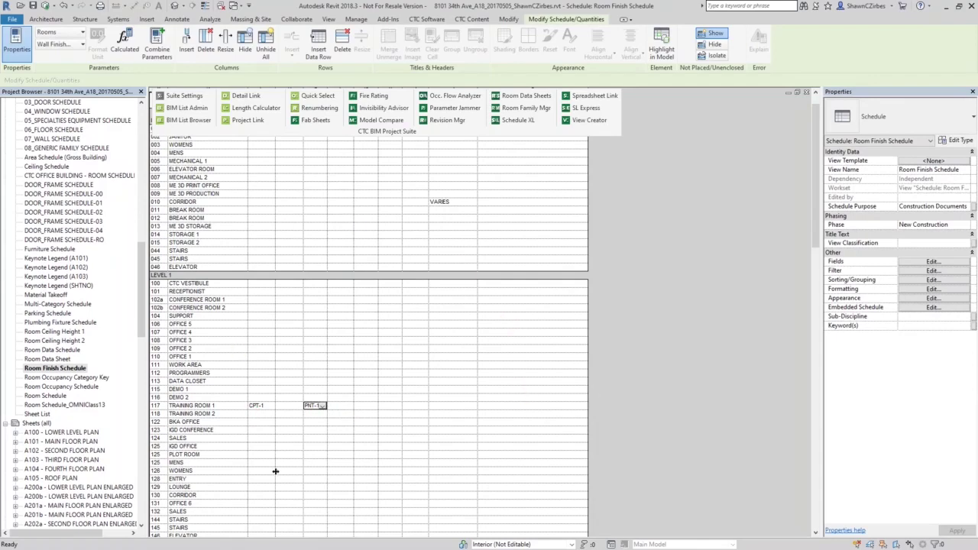
# Try to copy TRAINING ROOM 1's finish values down to the TRAINING ROOM 2 row of the schedule.
pyautogui.moveTo(258, 412); pyautogui.dragTo(316, 413)
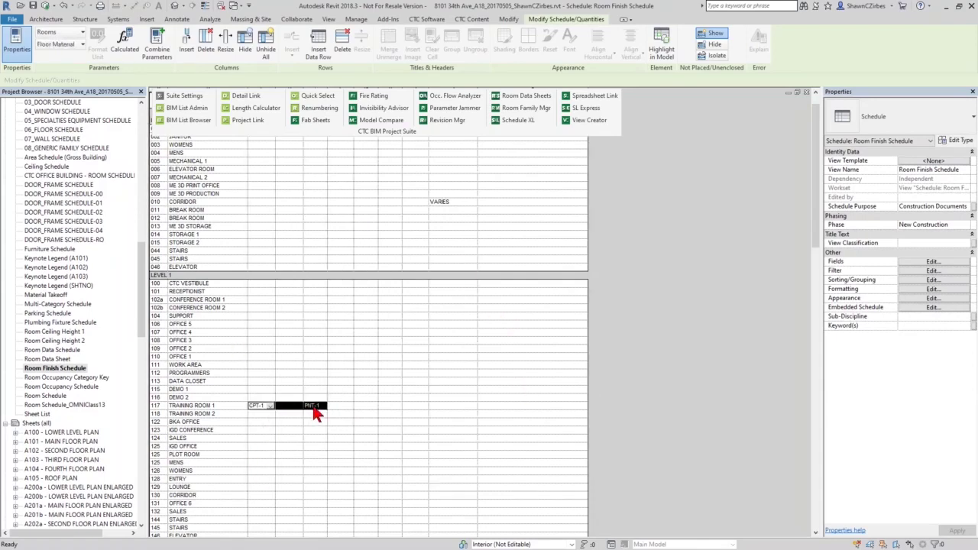
pyautogui.press('Down')
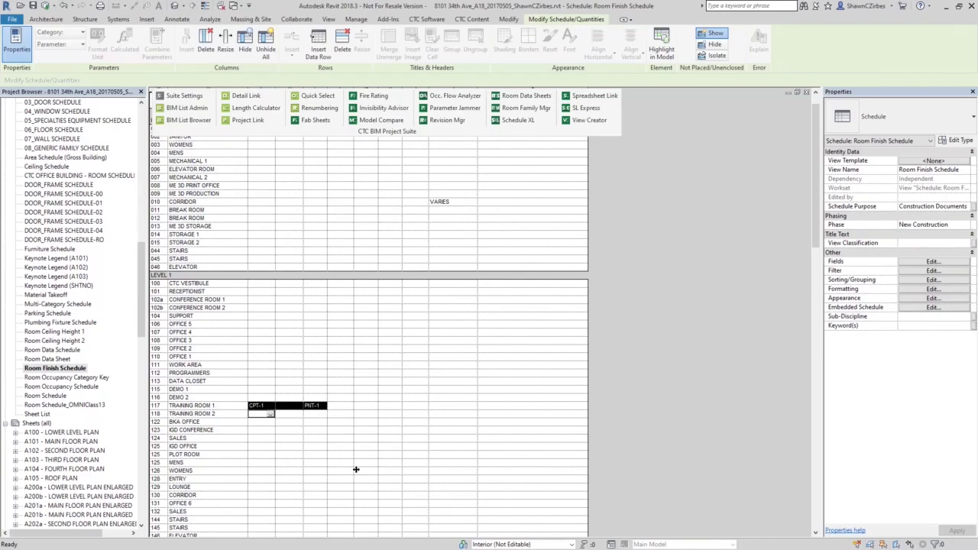
pyautogui.scroll(-3, 355, 470)
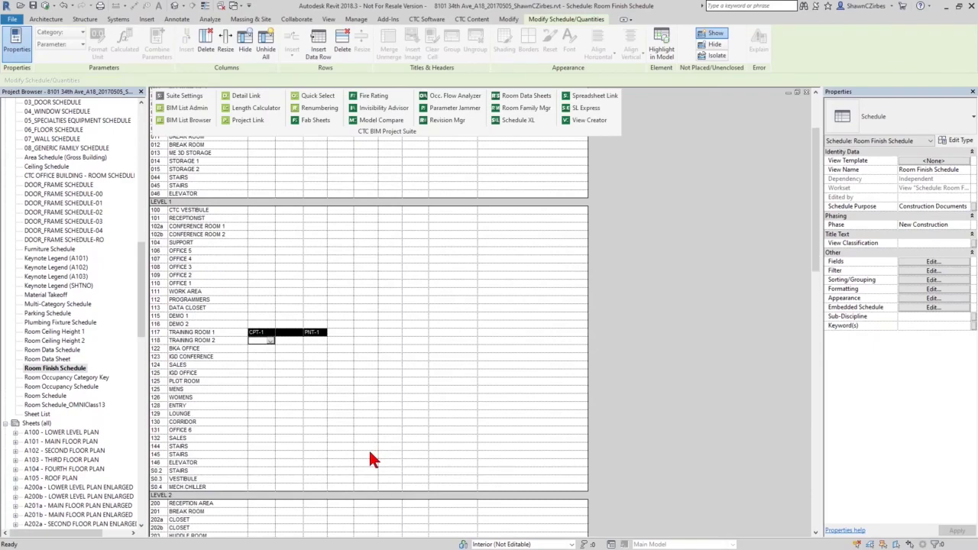
# Start Spreadsheet Link, switch the source list to Schedules and load the Room Finish Schedule into the worksheet.
pyautogui.click(599, 97)
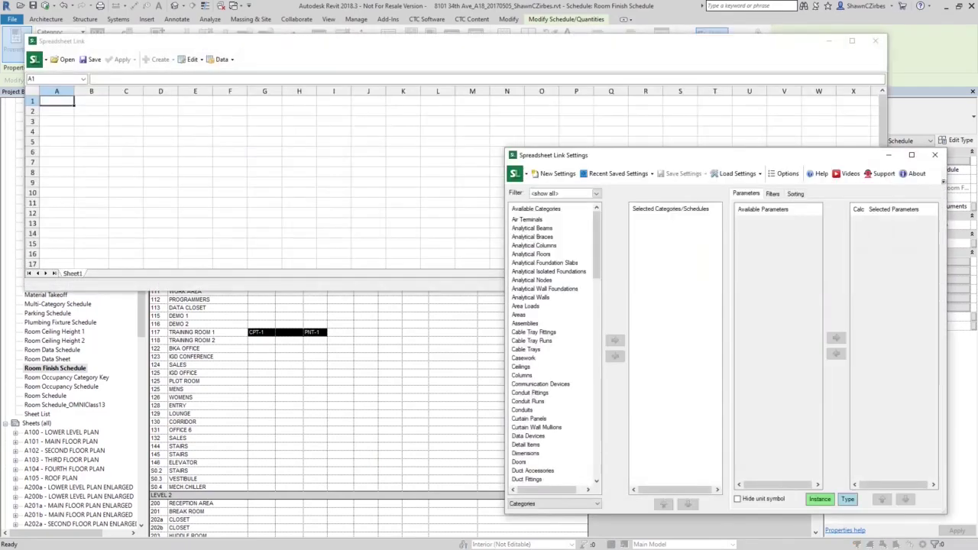
pyautogui.click(597, 504)
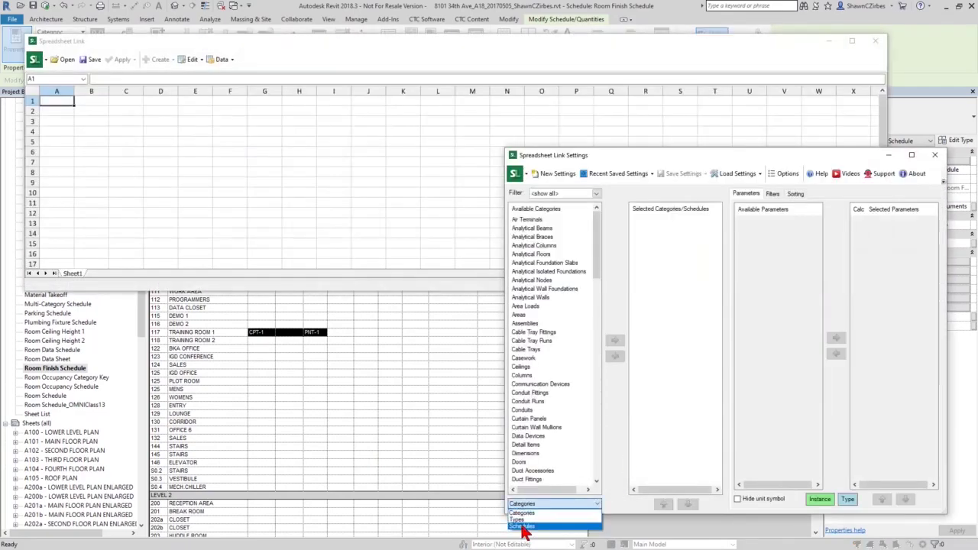
pyautogui.click(529, 524)
pyautogui.scroll(-2, 531, 459)
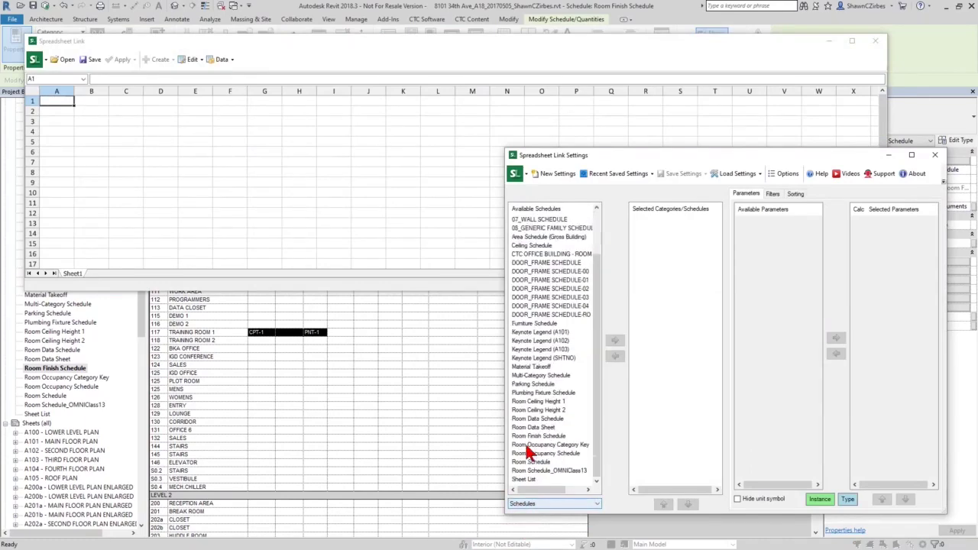
pyautogui.click(538, 436)
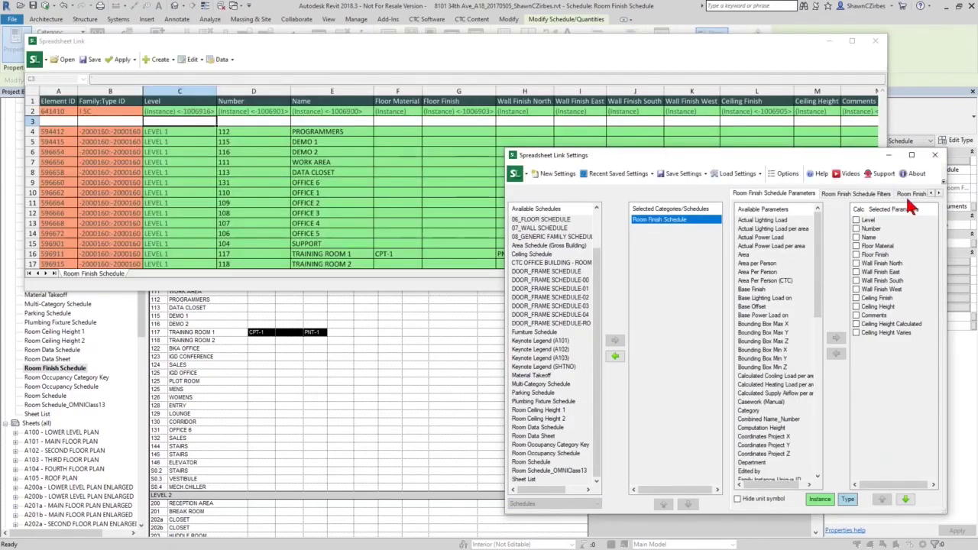
# Sort the Room Finish Schedule worksheet by Number (Instance) and return to its parameter settings.
pyautogui.click(910, 195)
pyautogui.click(802, 214)
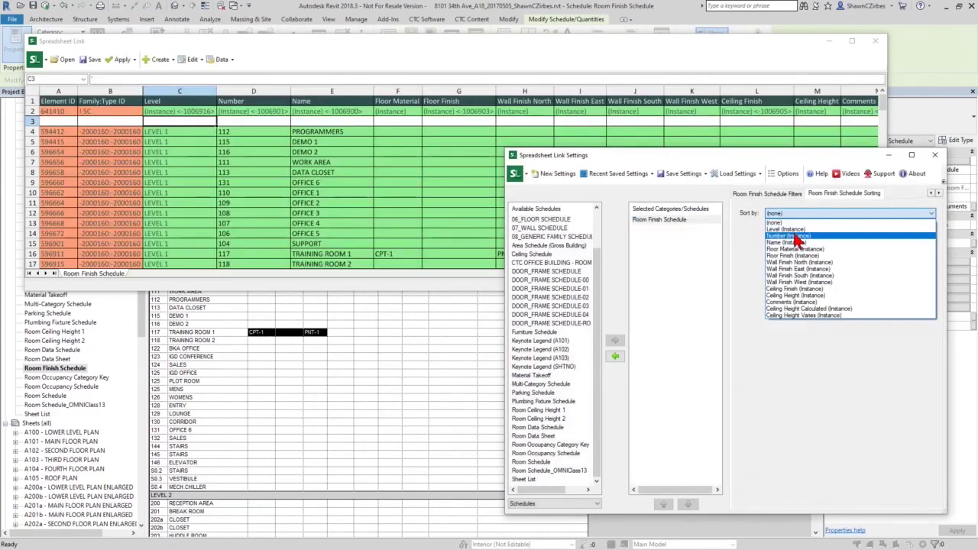
pyautogui.click(797, 239)
pyautogui.click(931, 193)
pyautogui.click(770, 196)
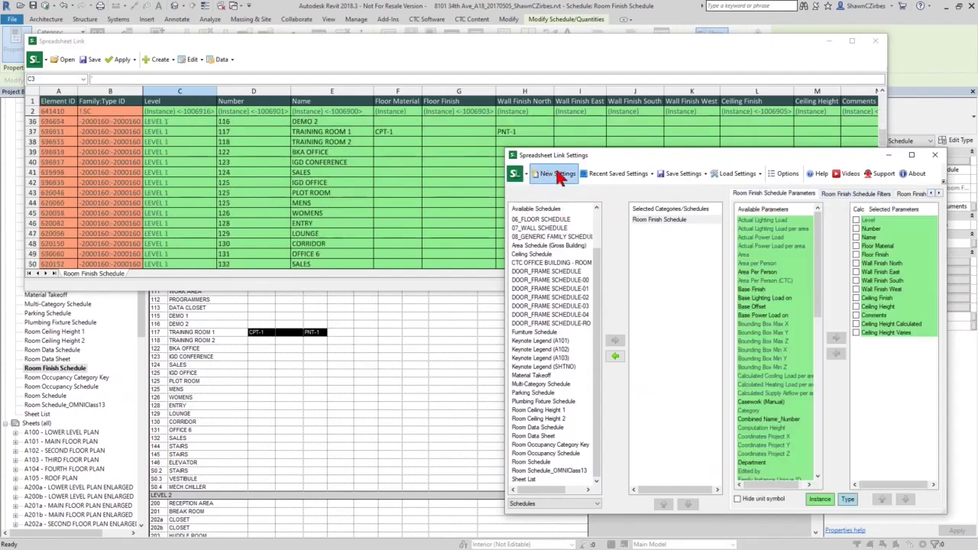
# Locate the row for room 117, TRAINING ROOM 1, in the Spreadsheet Link worksheet.
pyautogui.click(520, 51)
pyautogui.scroll(1, 504, 203)
pyautogui.scroll(1, 504, 204)
pyautogui.click(229, 193)
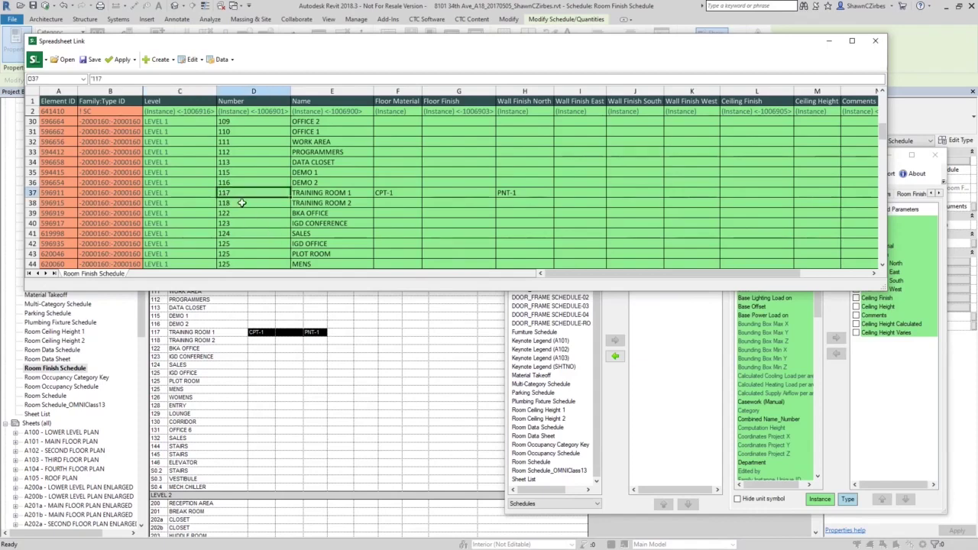
pyautogui.click(318, 195)
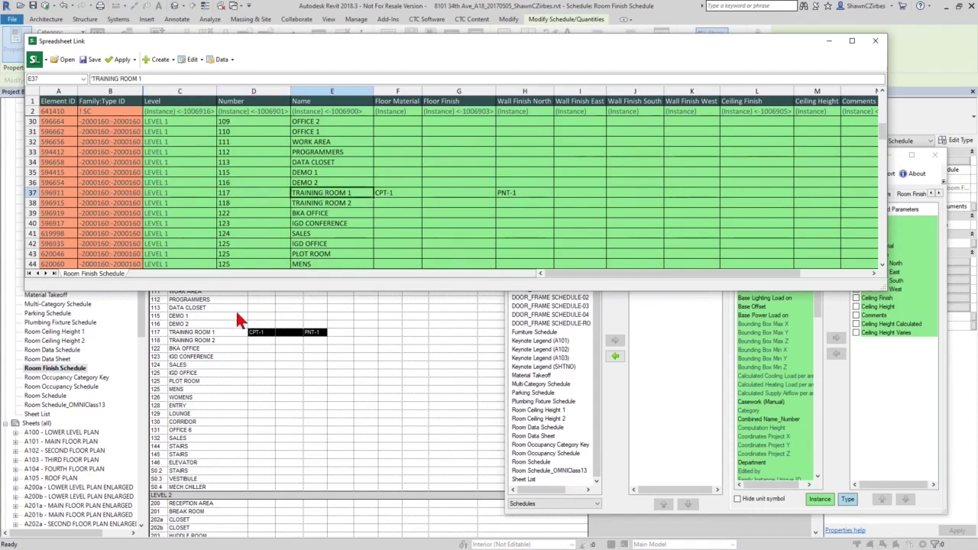
# Fill TRAINING ROOM 1's north wall finish across east, south and west as a numbered series, and replace the series with PNT-1 copies.
pyautogui.click(529, 192)
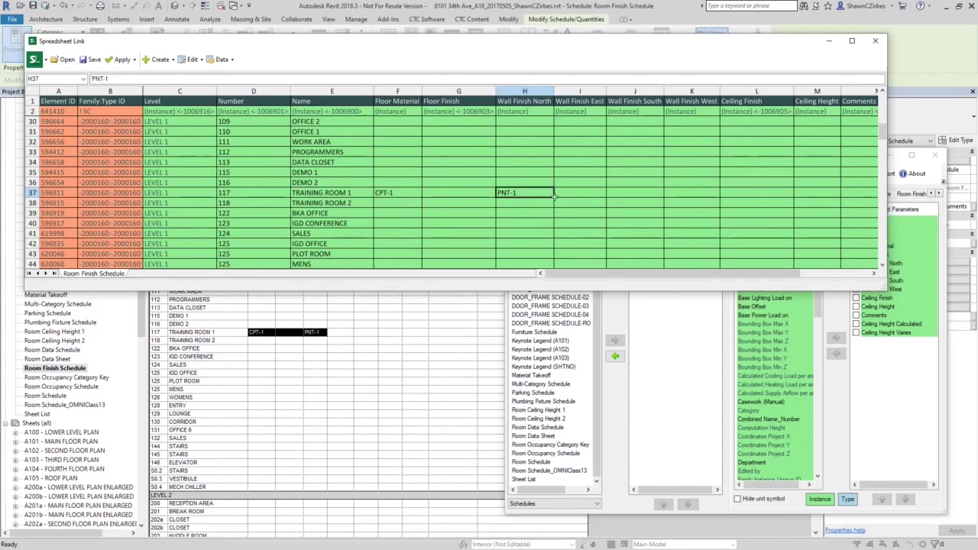
pyautogui.moveTo(553, 197); pyautogui.dragTo(722, 198)
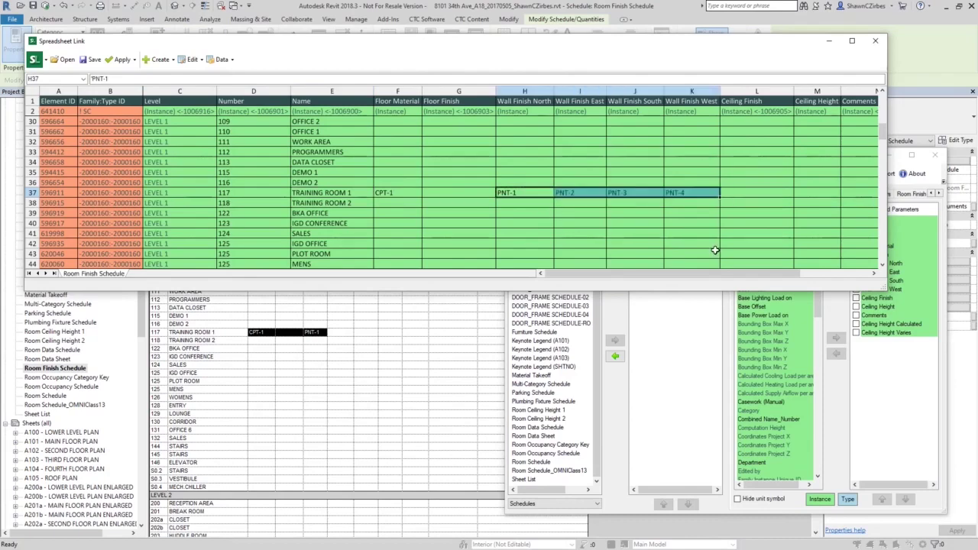
pyautogui.click(531, 194)
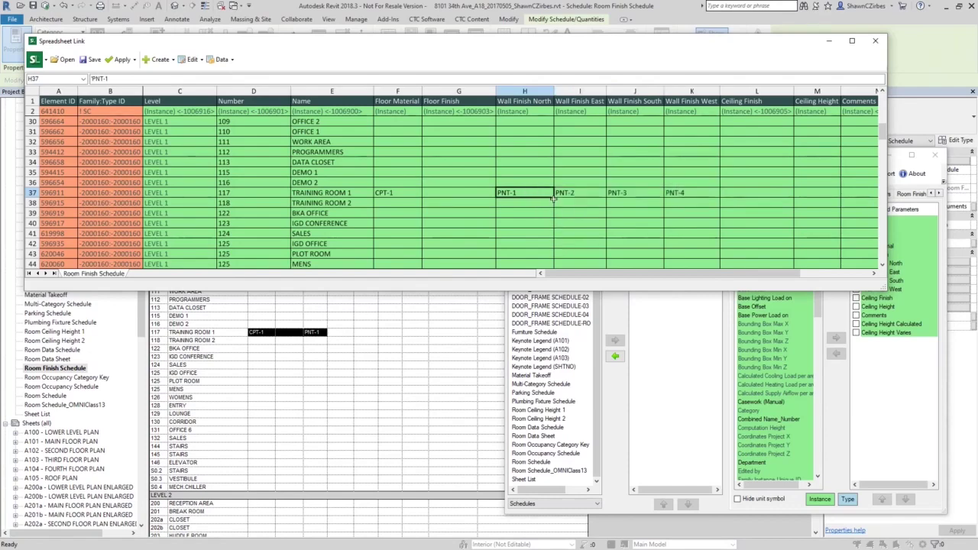
pyautogui.moveTo(554, 197); pyautogui.dragTo(722, 200)
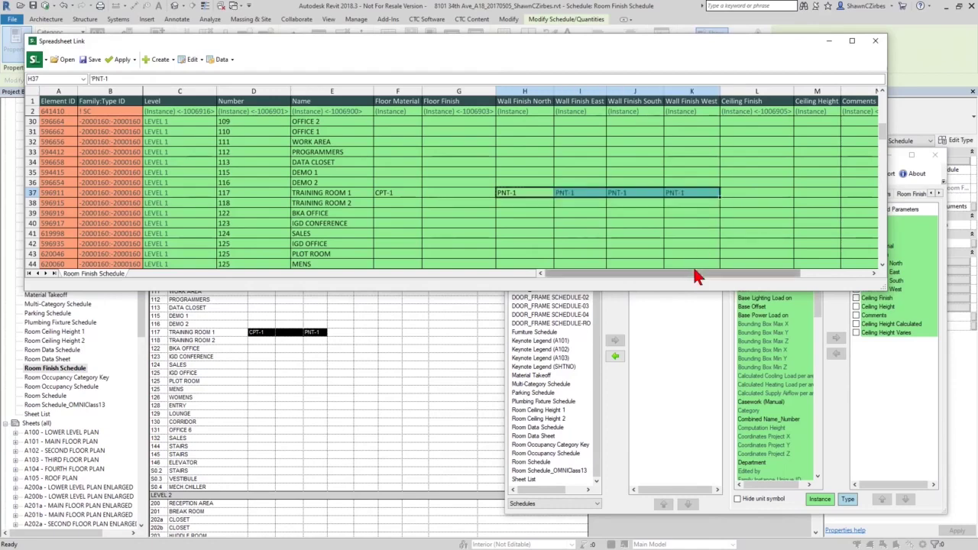
# Change TRAINING ROOM 1's Wall Finish West to PNT-3.
pyautogui.doubleClick(692, 192)
pyautogui.press('BackSpace')
pyautogui.write('3')
pyautogui.press('Return')
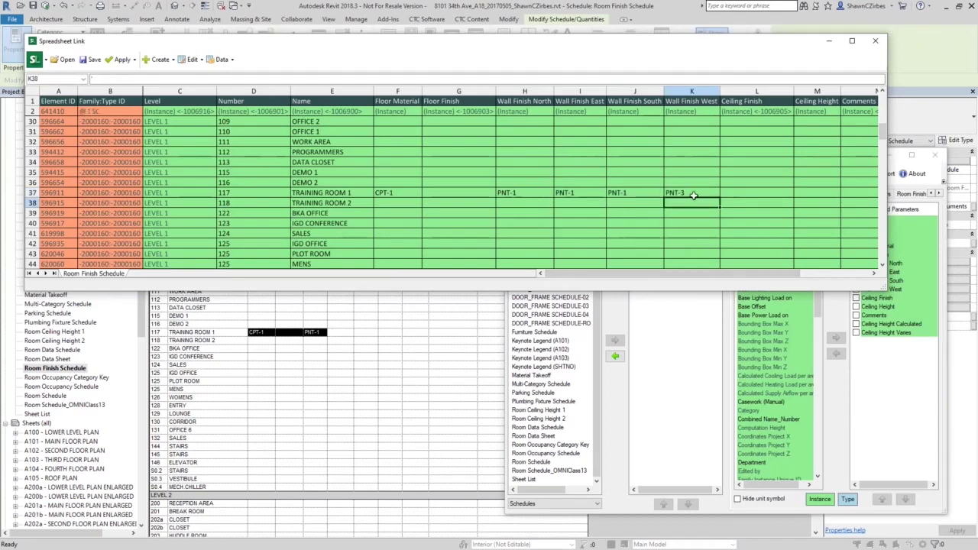
# Copy TRAINING ROOM 1's cells from Floor Material through Wall Finish West into the TRAINING ROOM 2 row.
pyautogui.moveTo(397, 193); pyautogui.dragTo(688, 192)
pyautogui.hotkey('ctrl', 'c')
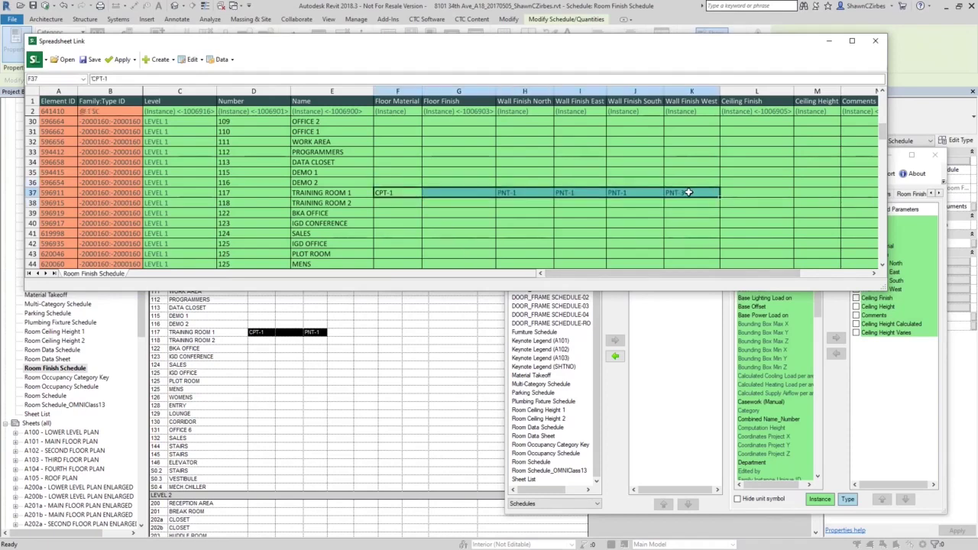
pyautogui.press('Down')
pyautogui.hotkey('ctrl', 'v')
# Fill the finish values of both training rooms into the neighboring Level 1 room rows, above them and down through IGD OFFICE.
pyautogui.keyDown('shift'); pyautogui.click(689, 193); pyautogui.keyUp('shift')
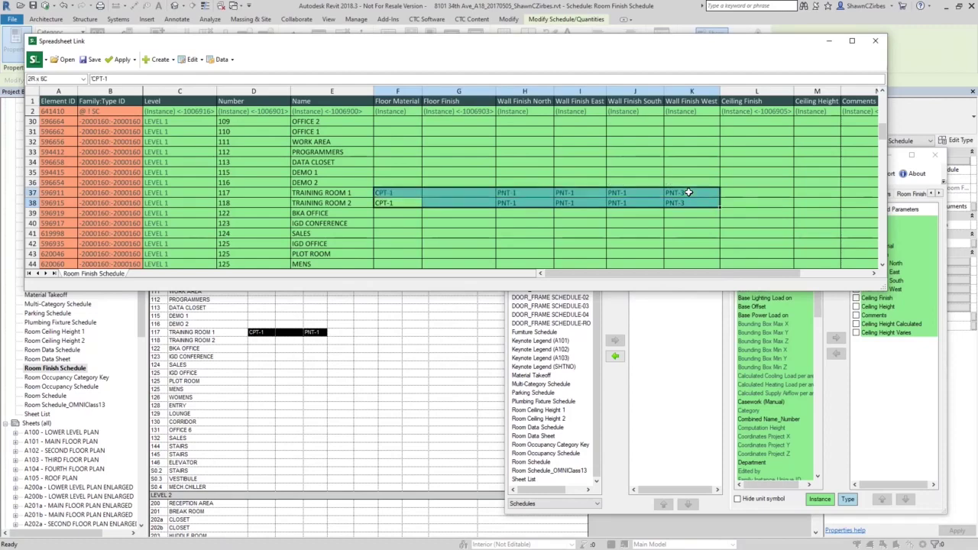
pyautogui.moveTo(720, 208); pyautogui.dragTo(723, 149)
pyautogui.scroll(-5, 667, 200)
pyautogui.click(680, 176)
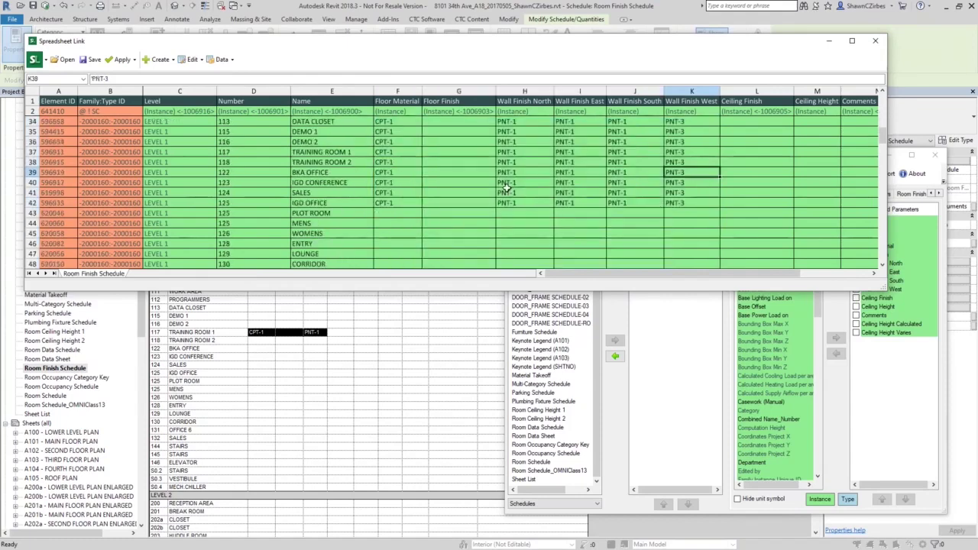
# Apply the worksheet's edited room finish values to the Revit project and dismiss the import result.
pyautogui.scroll(2, 539, 204)
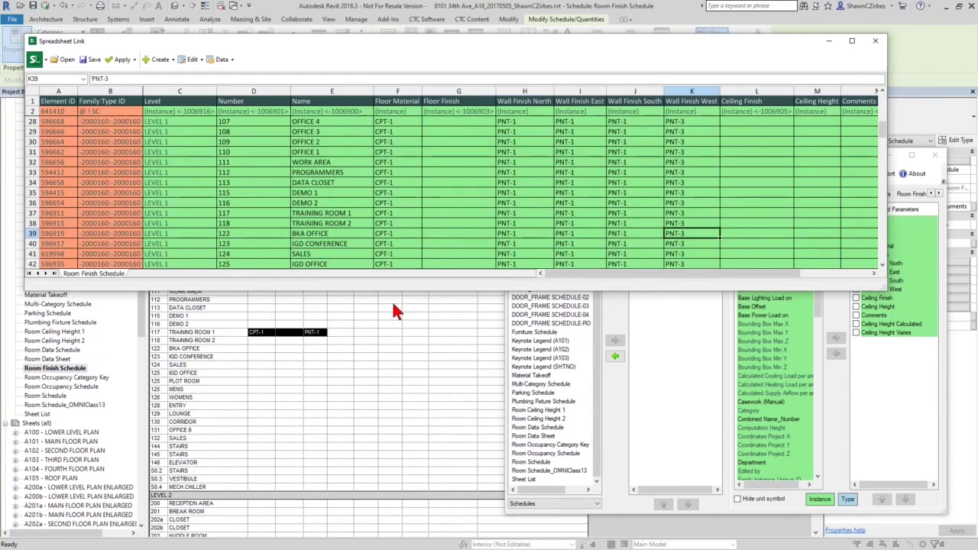
pyautogui.click(122, 60)
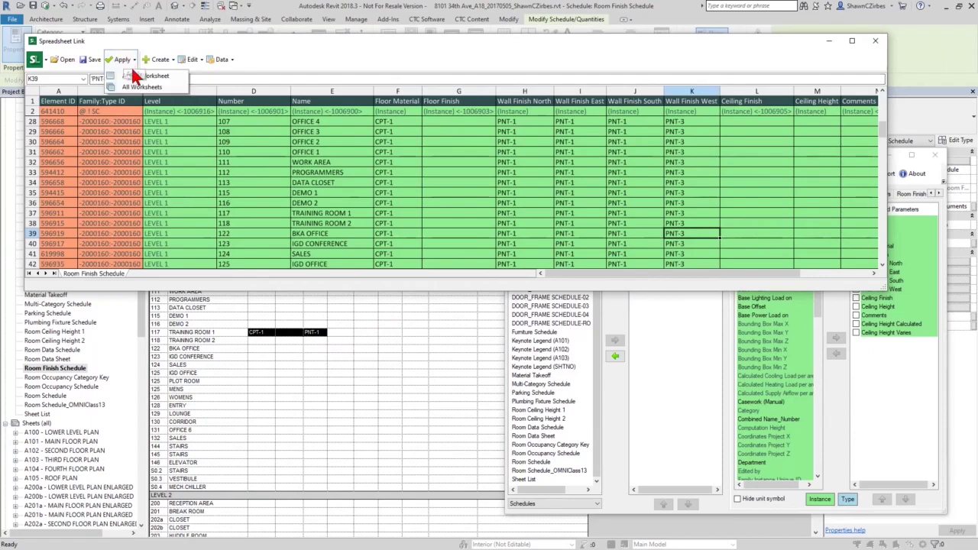
pyautogui.click(153, 68)
pyautogui.click(460, 291)
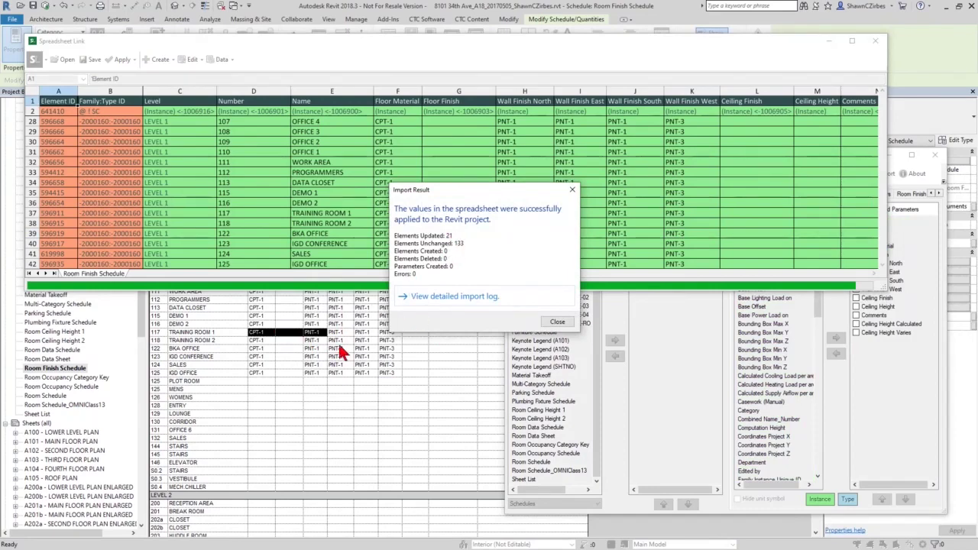
pyautogui.click(557, 322)
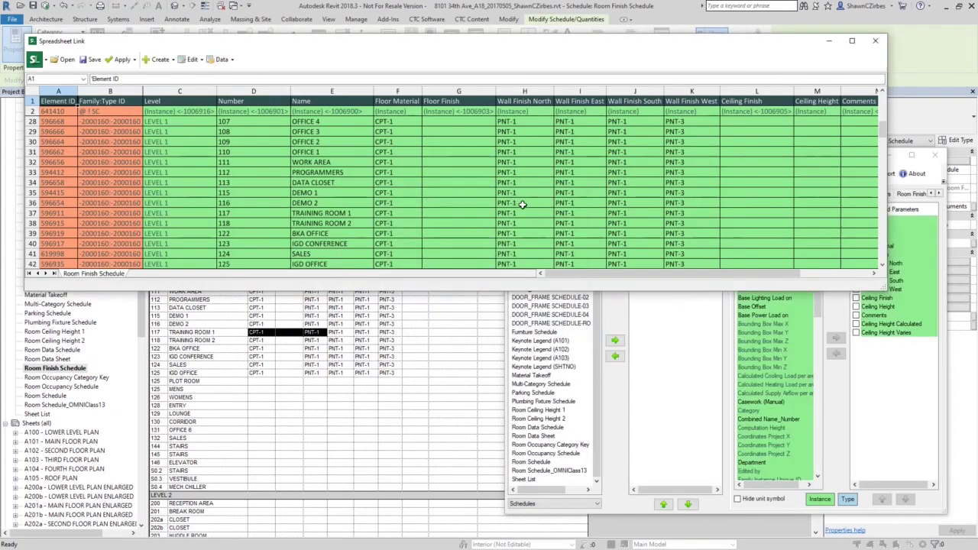
# Close Spreadsheet Link without saving the spreadsheet as an Excel workbook, and close the Room Finish Schedule view.
pyautogui.click(93, 61)
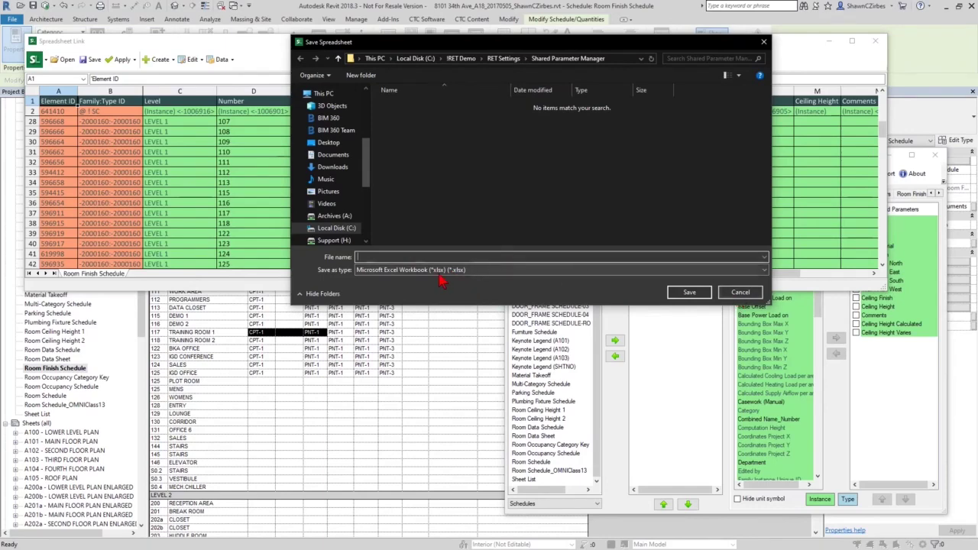
pyautogui.click(740, 296)
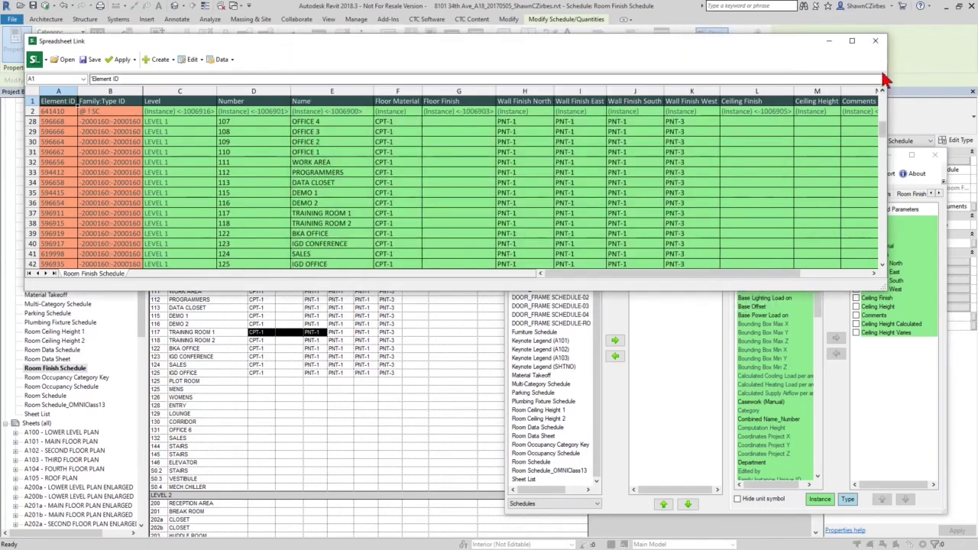
pyautogui.click(936, 157)
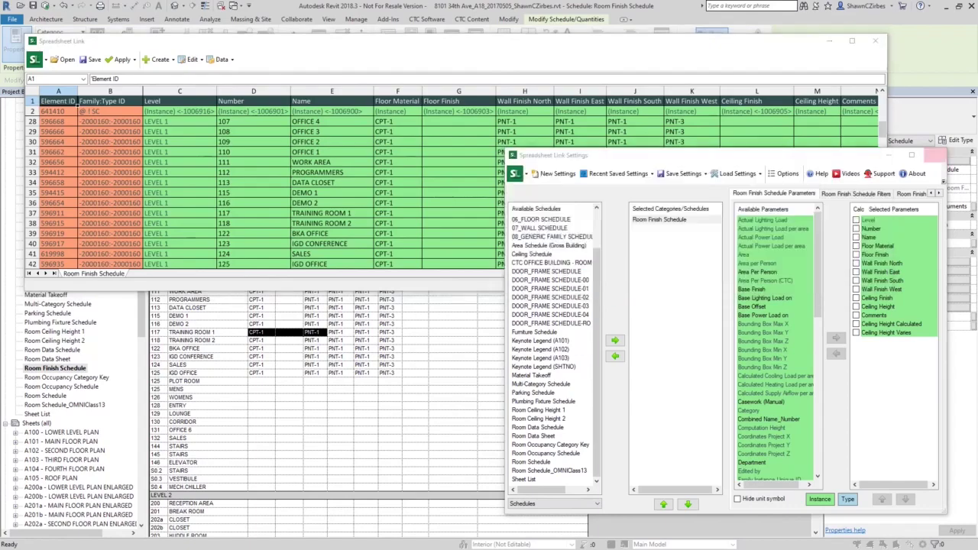
pyautogui.click(510, 298)
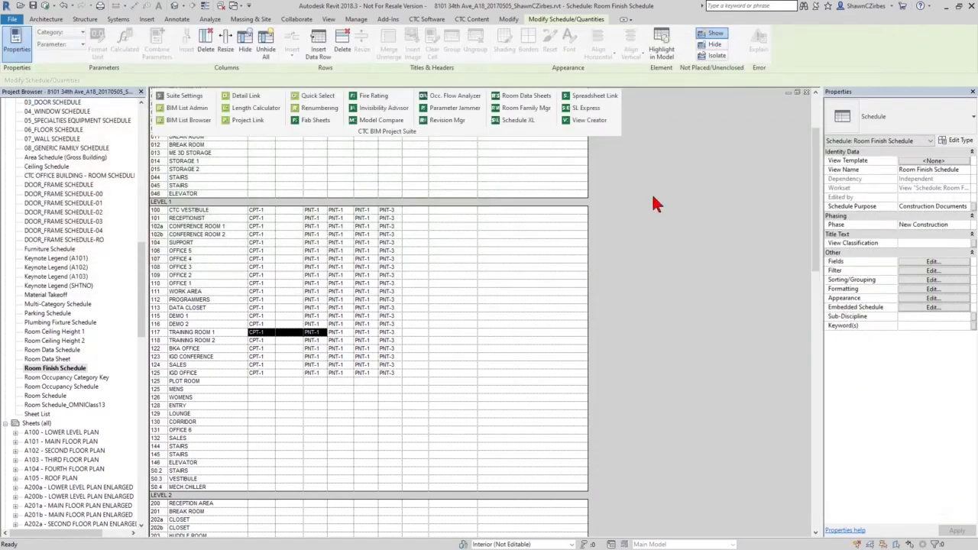
pyautogui.click(807, 92)
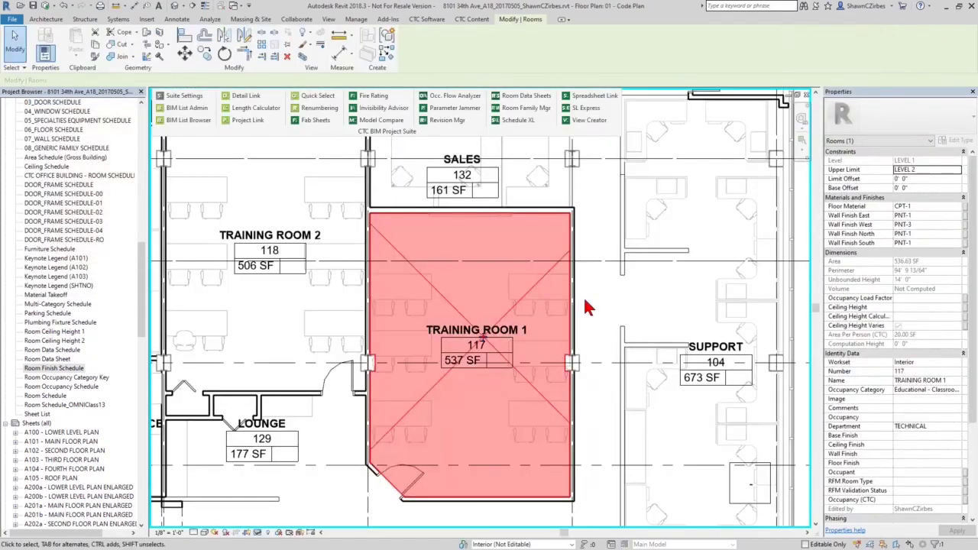
# Set TRAINING ROOM 1's Occupancy Category to Dormitories in the 01 - Code Plan view.
pyautogui.scroll(2, 502, 400)
pyautogui.moveTo(490, 390); pyautogui.dragTo(390, 367, button='middle')
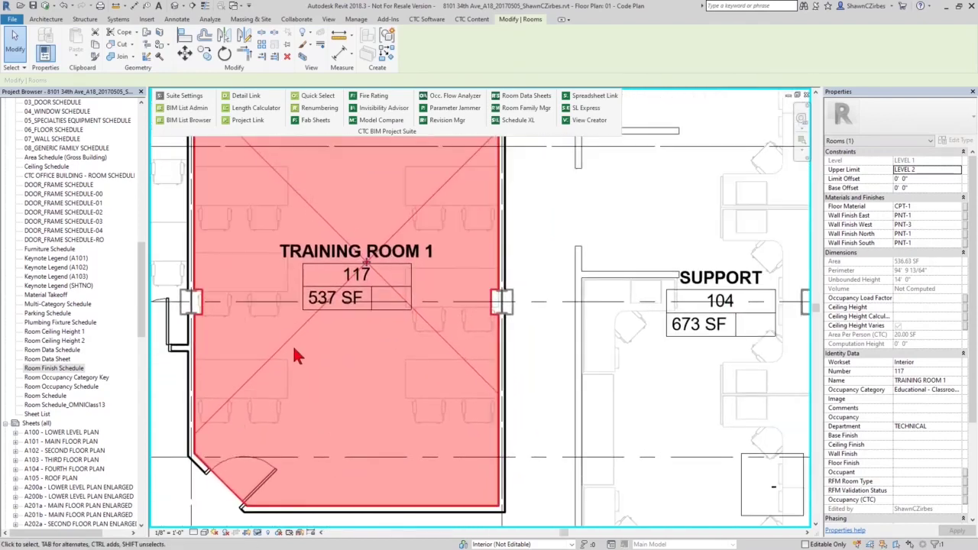
pyautogui.click(904, 500)
pyautogui.click(926, 390)
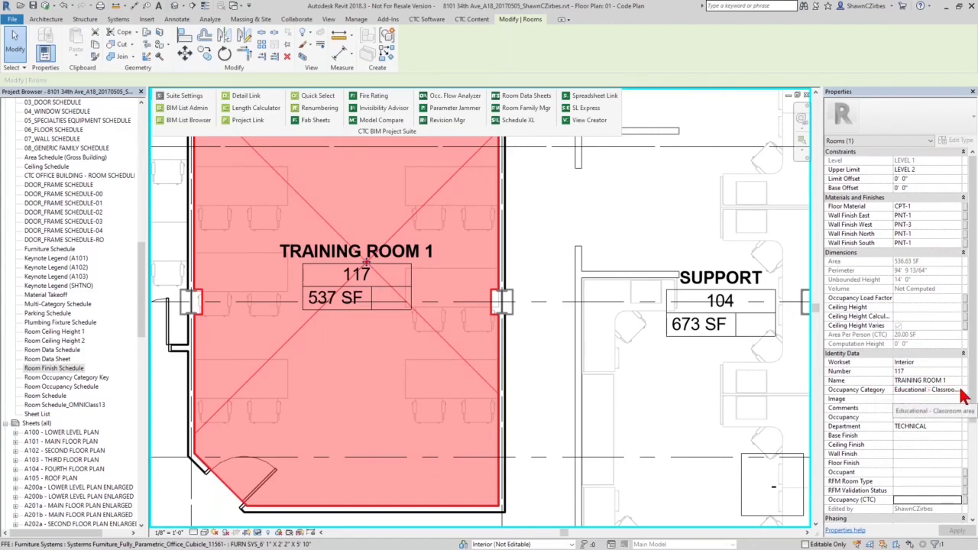
pyautogui.click(958, 389)
pyautogui.click(717, 399)
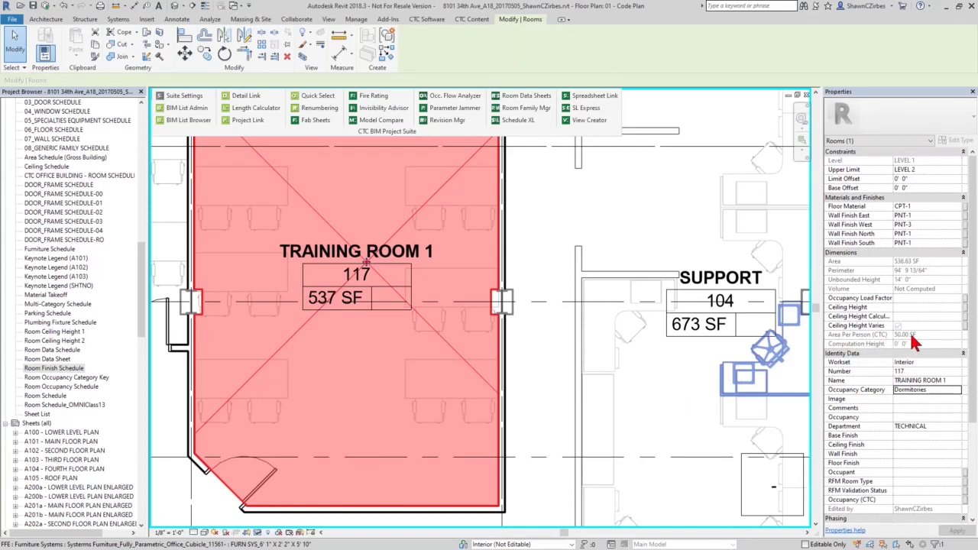
# Set TRAINING ROOM 1's Occupancy Category back to Educational - Classroom area.
pyautogui.click(913, 390)
pyautogui.click(905, 390)
pyautogui.scroll(-2, 795, 429)
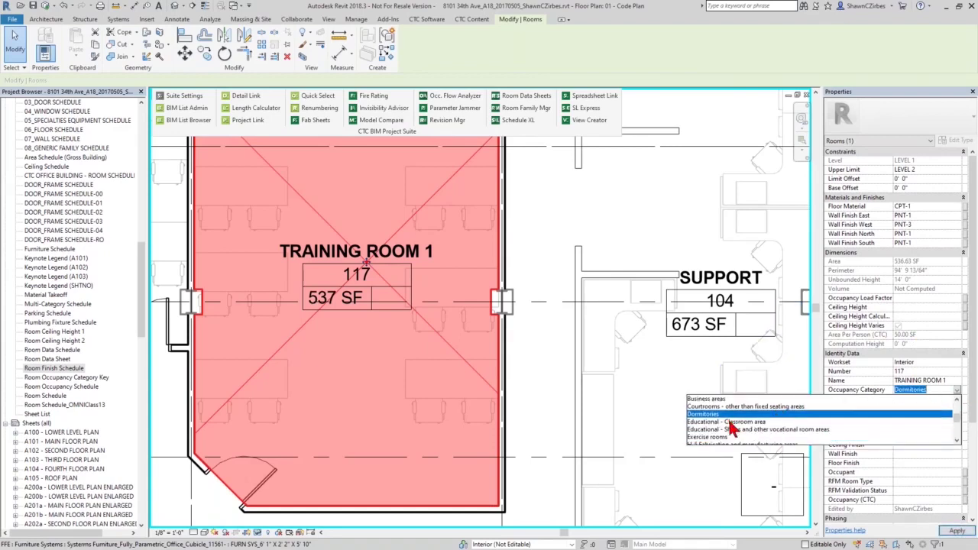
pyautogui.click(734, 431)
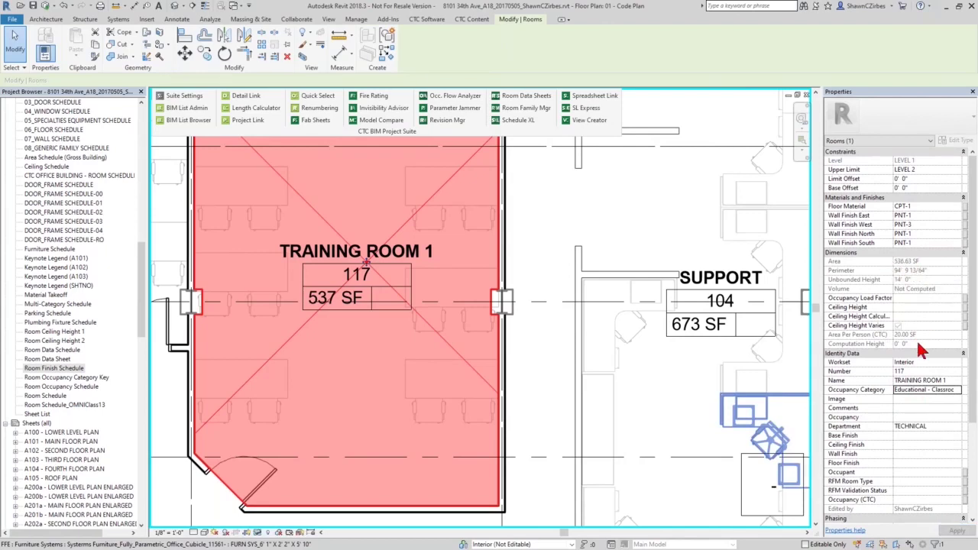
# Deselect and reselect TRAINING ROOM 1 to inspect its Occupancy (CTC) property.
pyautogui.click(914, 500)
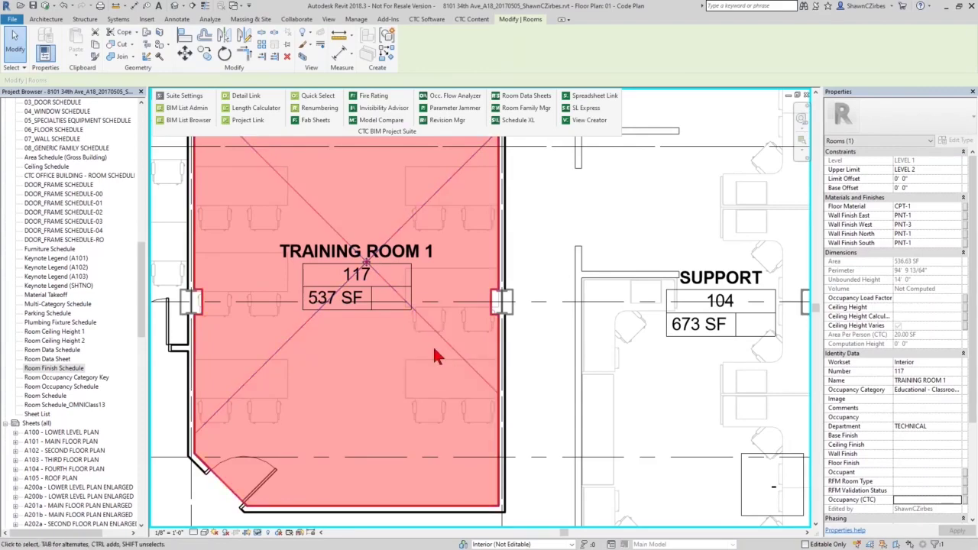
pyautogui.press('Escape')
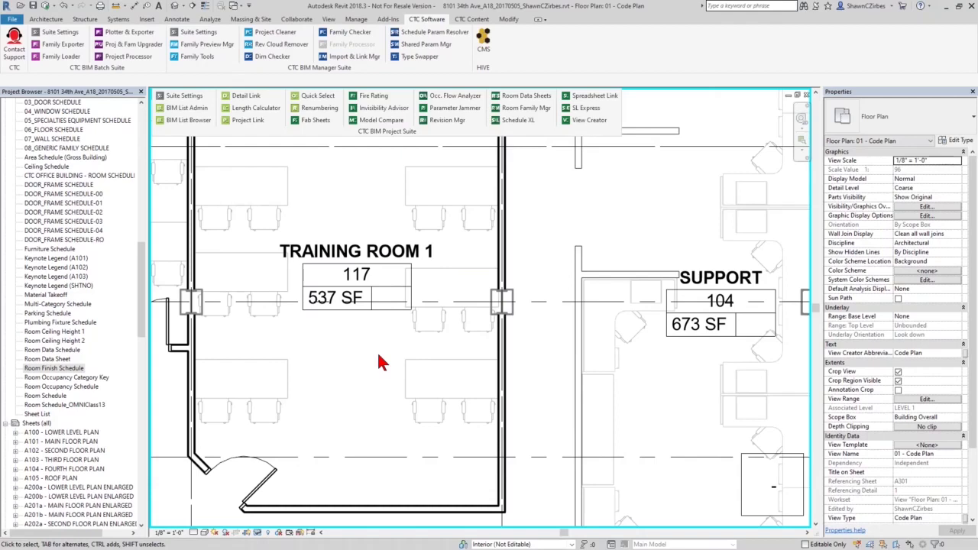
pyautogui.click(445, 346)
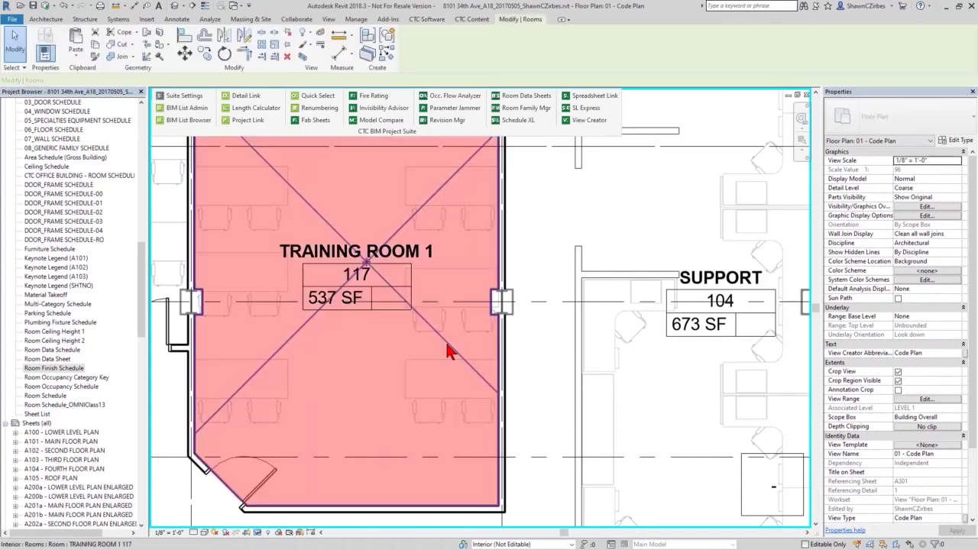
pyautogui.click(904, 499)
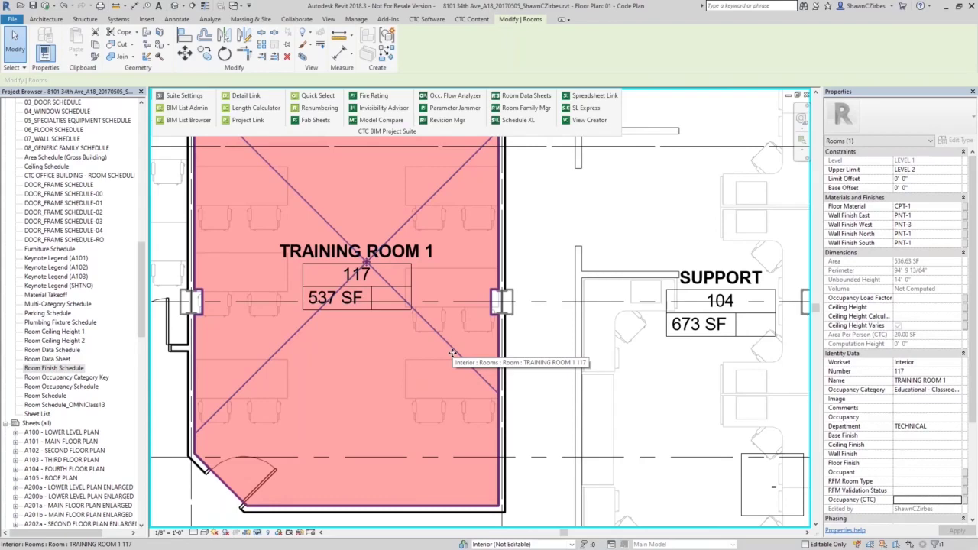
# Open Spreadsheet Link and add the Rooms category to the selected categories.
pyautogui.click(590, 96)
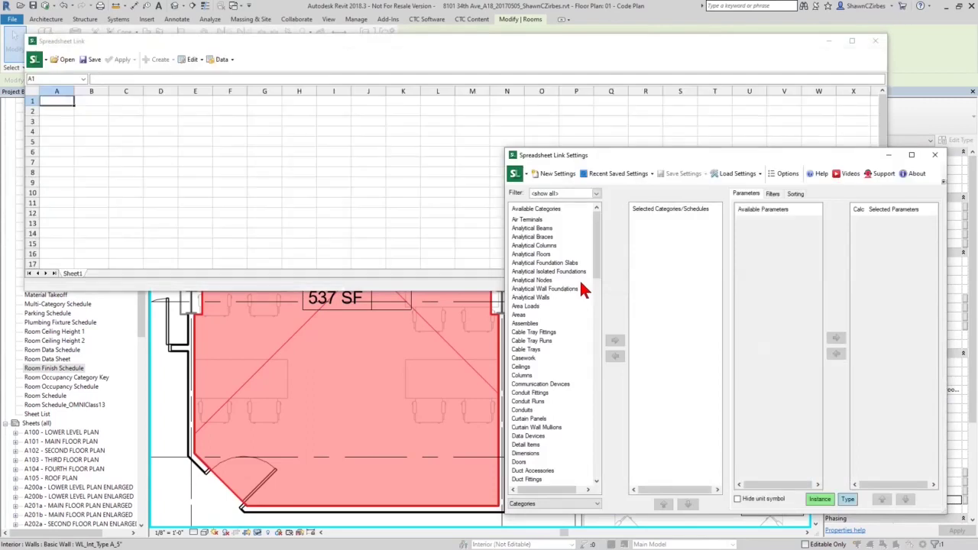
pyautogui.click(532, 360)
pyautogui.press('r')
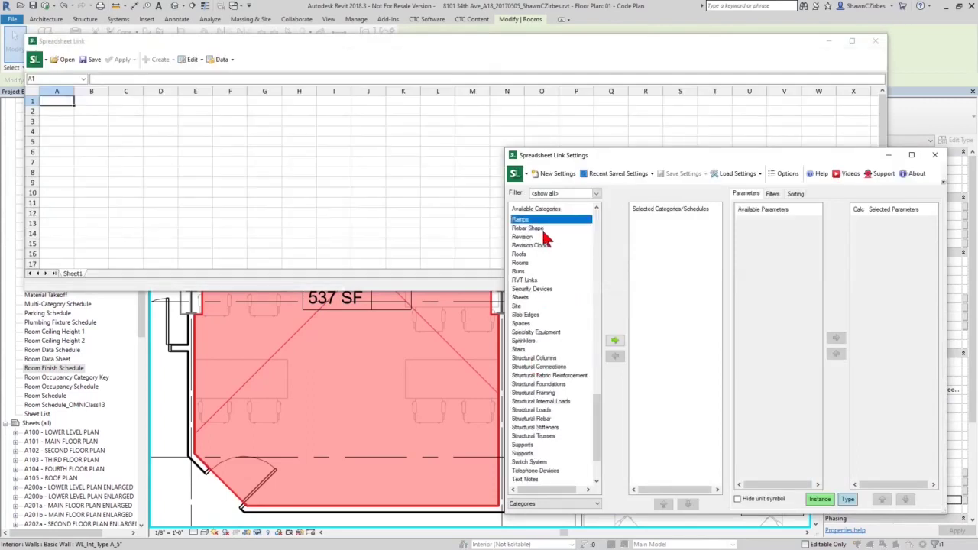
pyautogui.doubleClick(526, 265)
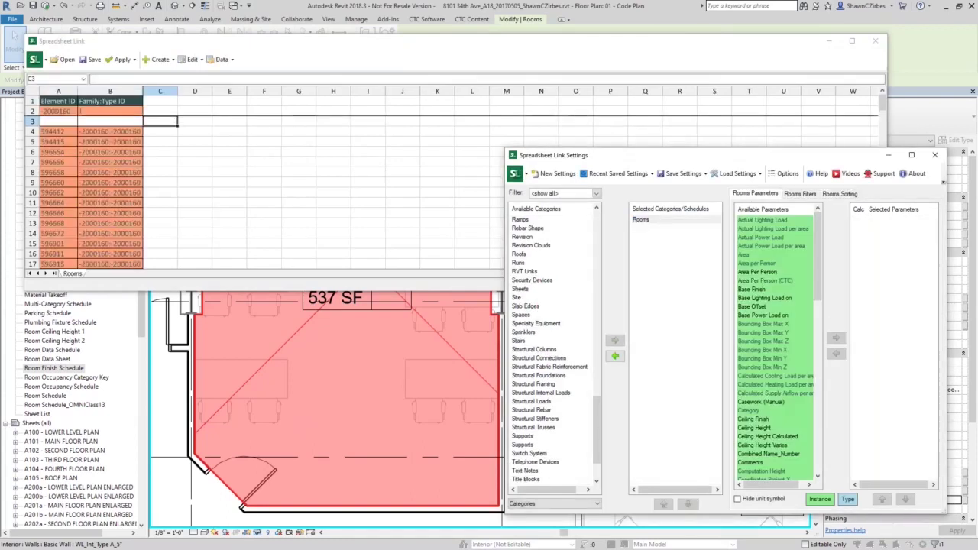
# Look through the model categories that can be linked to a spreadsheet.
pyautogui.scroll(20, 554, 348)
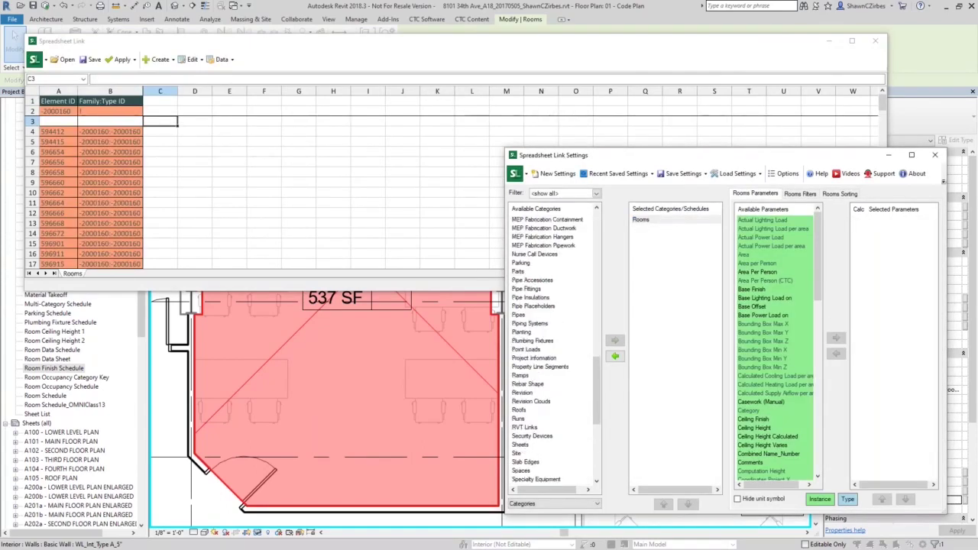
pyautogui.scroll(-14, 554, 347)
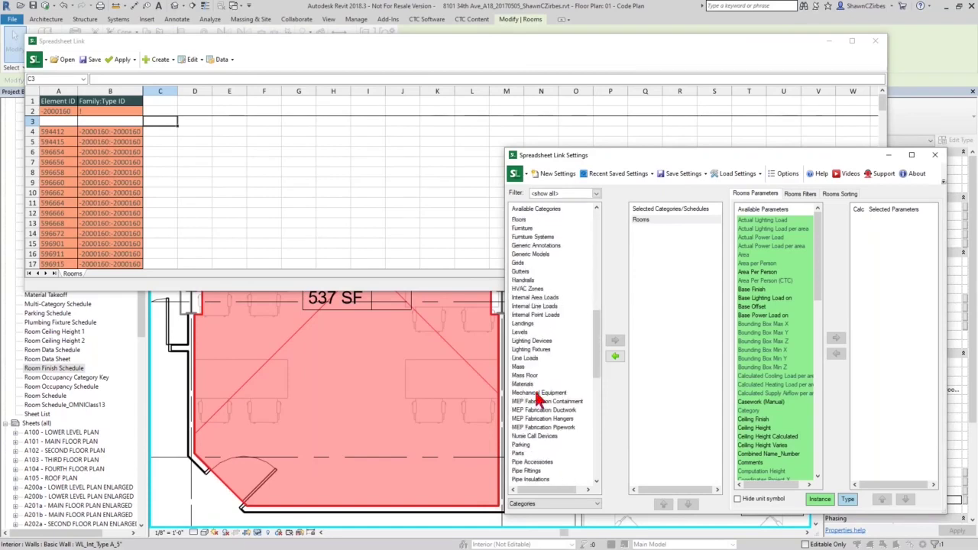
pyautogui.scroll(-10, 535, 402)
pyautogui.scroll(-1, 537, 428)
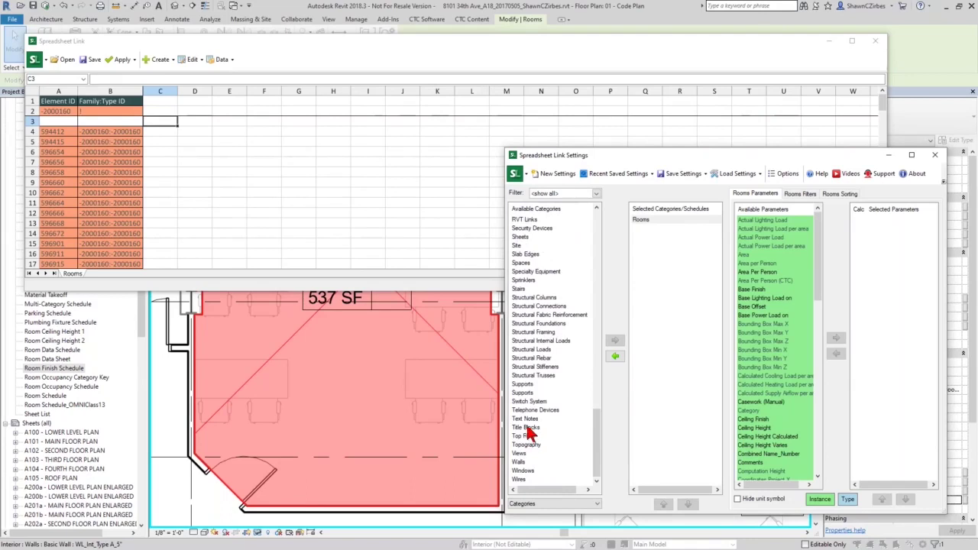
pyautogui.click(534, 418)
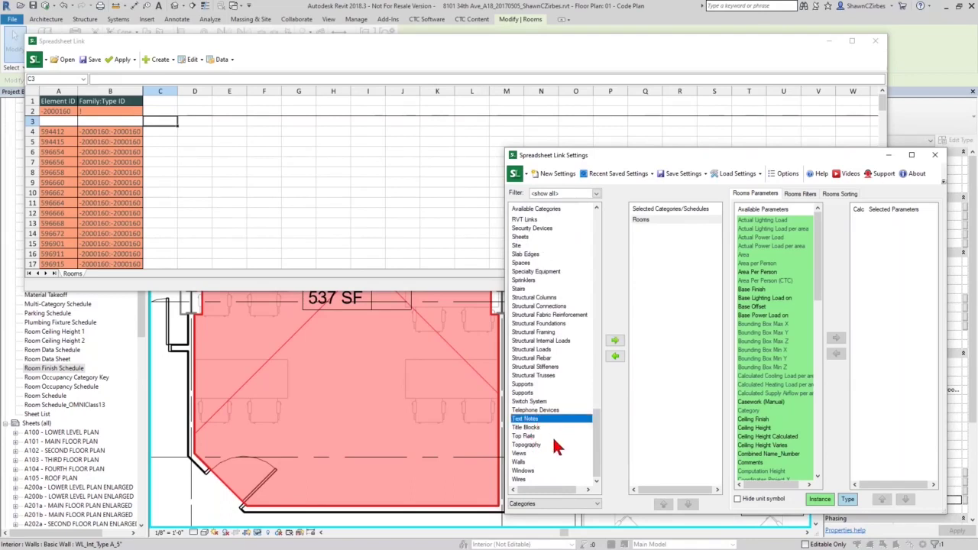
pyautogui.click(601, 402)
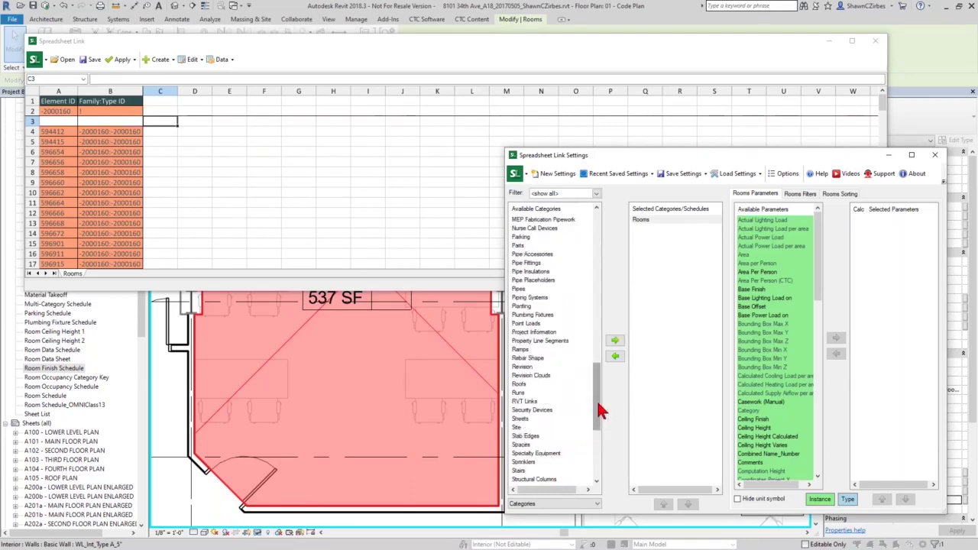
pyautogui.scroll(1, 600, 402)
# Add the Level parameter to the Rooms worksheet.
pyautogui.click(640, 219)
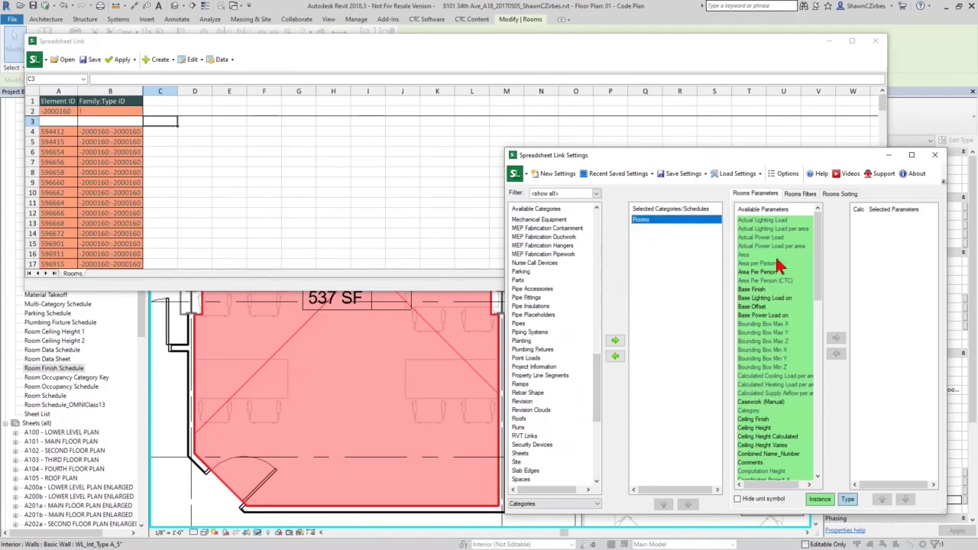
pyautogui.click(774, 334)
pyautogui.press('l')
pyautogui.click(752, 231)
pyautogui.doubleClick(752, 231)
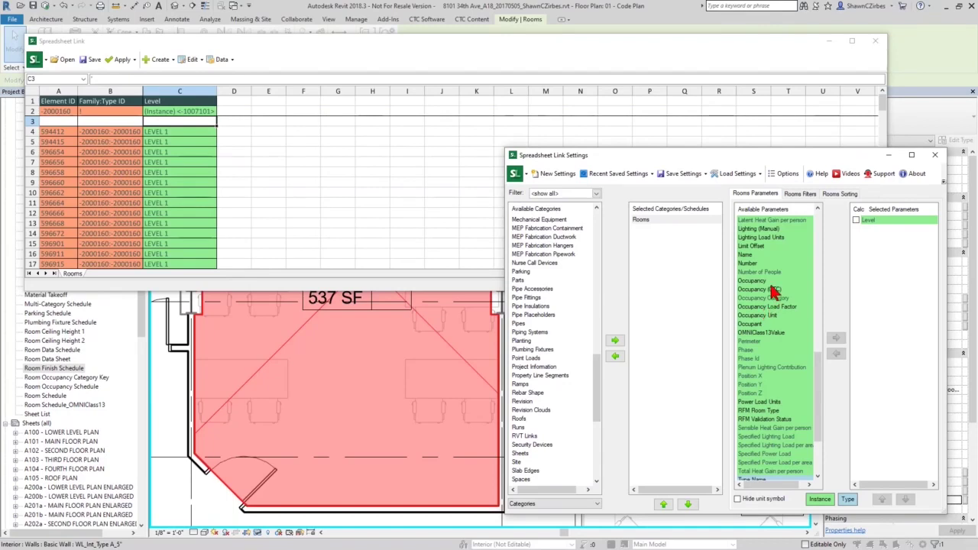
# Add the Area, Area Per Person (CTC) and Occupancy (CTC) parameters to the Rooms worksheet.
pyautogui.click(771, 282)
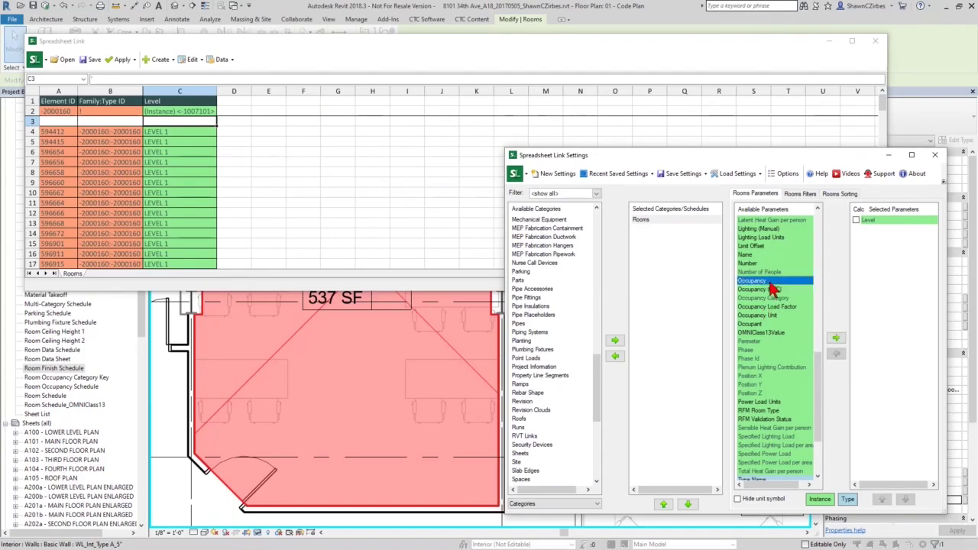
pyautogui.press('a')
pyautogui.doubleClick(760, 256)
pyautogui.doubleClick(769, 272)
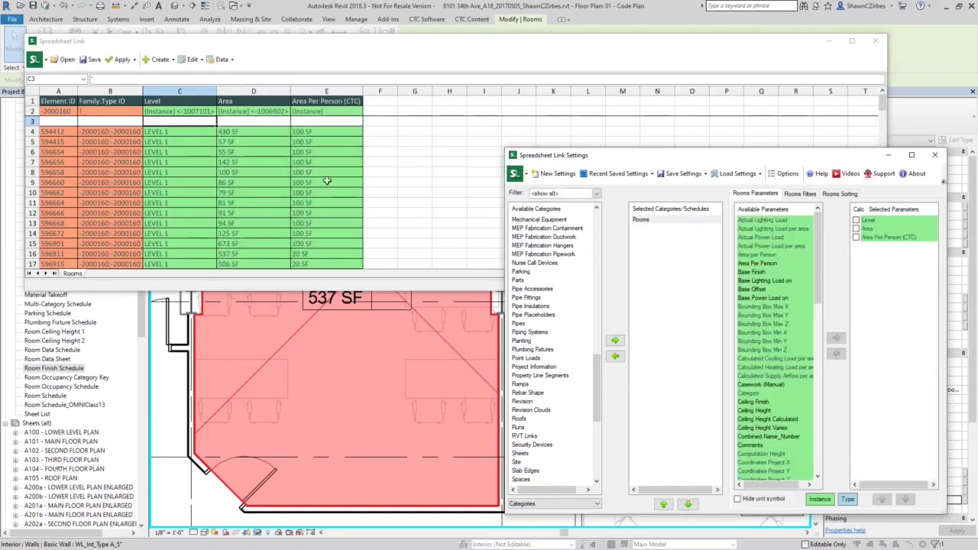
pyautogui.click(772, 352)
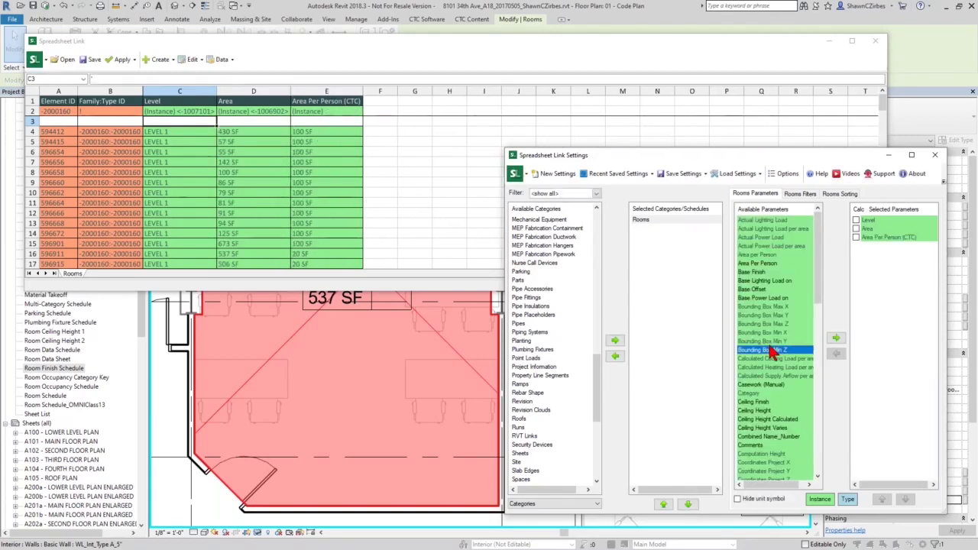
pyautogui.press('o')
pyautogui.click(766, 230)
pyautogui.doubleClick(768, 230)
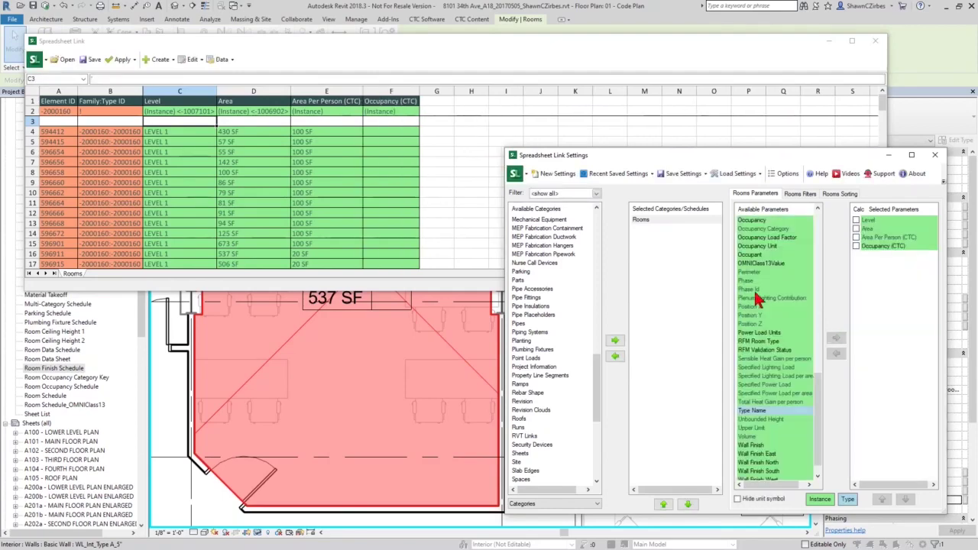
# Enter the formula =1+1 in Occupancy (CTC) cell F4 and fill it down through row 9.
pyautogui.click(378, 135)
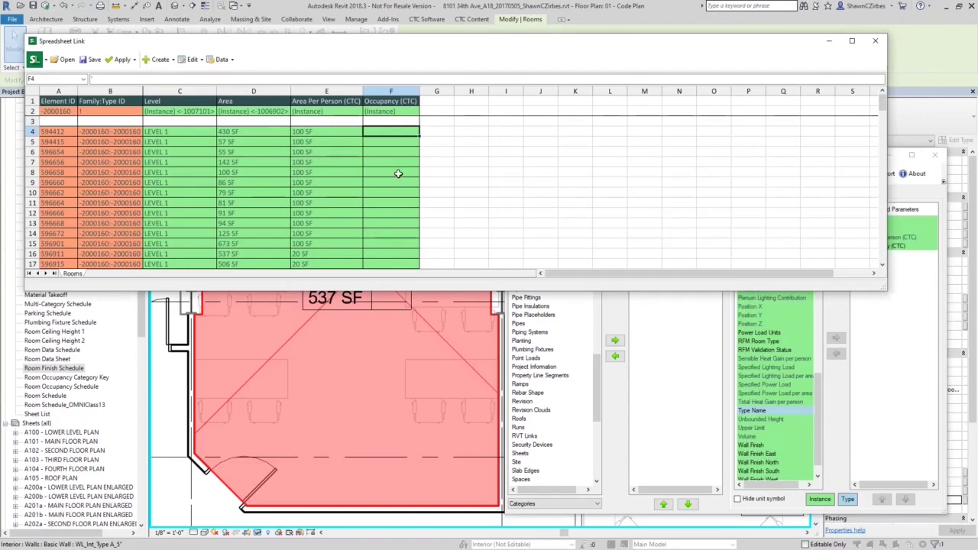
pyautogui.write('=1+1')
pyautogui.press('Return')
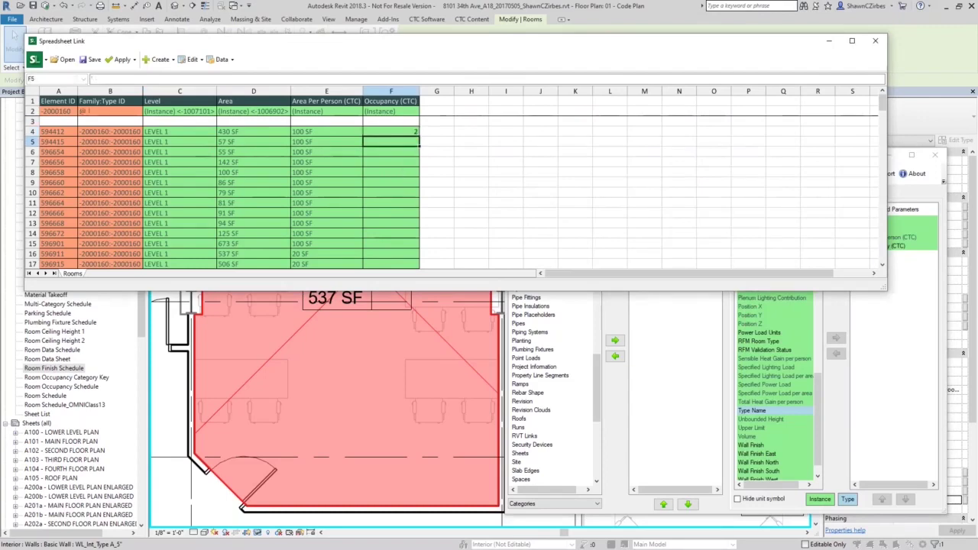
pyautogui.click(407, 132)
pyautogui.moveTo(419, 138); pyautogui.dragTo(417, 185)
pyautogui.click(410, 131)
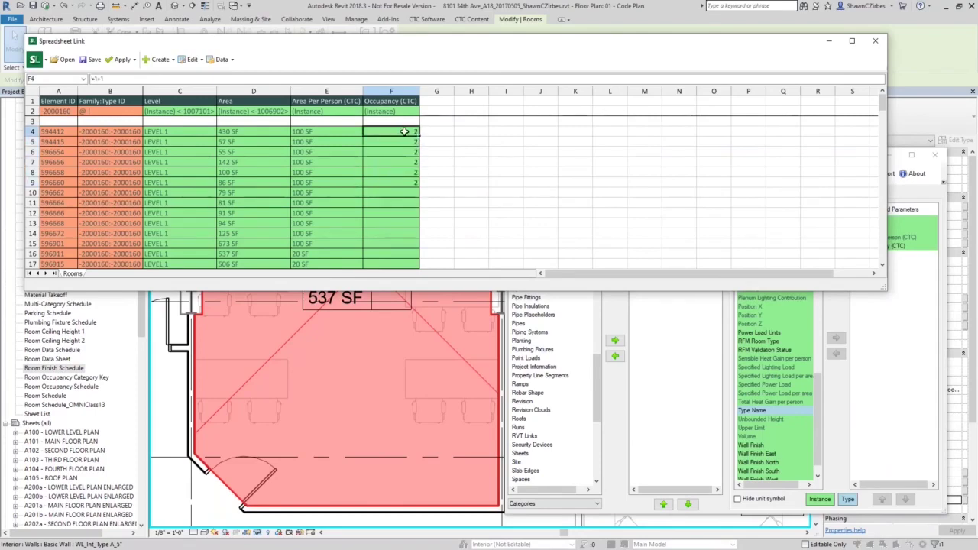
# Try the formula =D4/E4 in Occupancy (CTC) cell F4 to divide the room's Area by its Area Per Person (CTC).
pyautogui.click(250, 132)
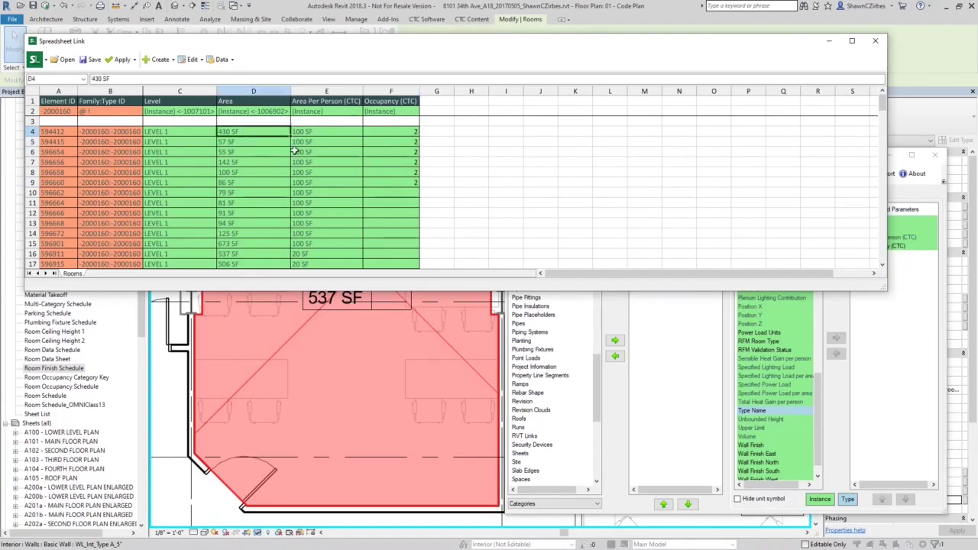
pyautogui.click(325, 130)
pyautogui.click(391, 132)
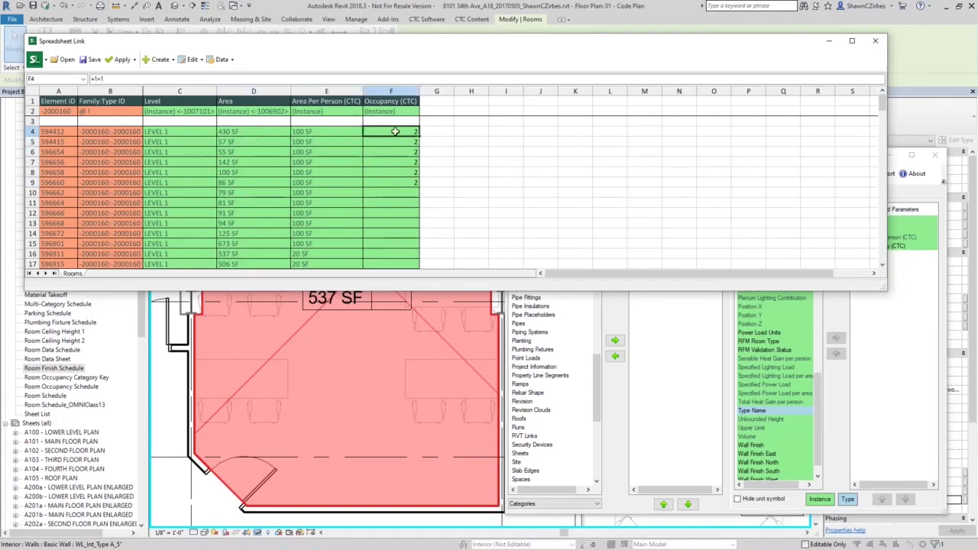
pyautogui.write('=')
pyautogui.click(272, 131)
pyautogui.write('/')
pyautogui.click(312, 132)
pyautogui.press('Return')
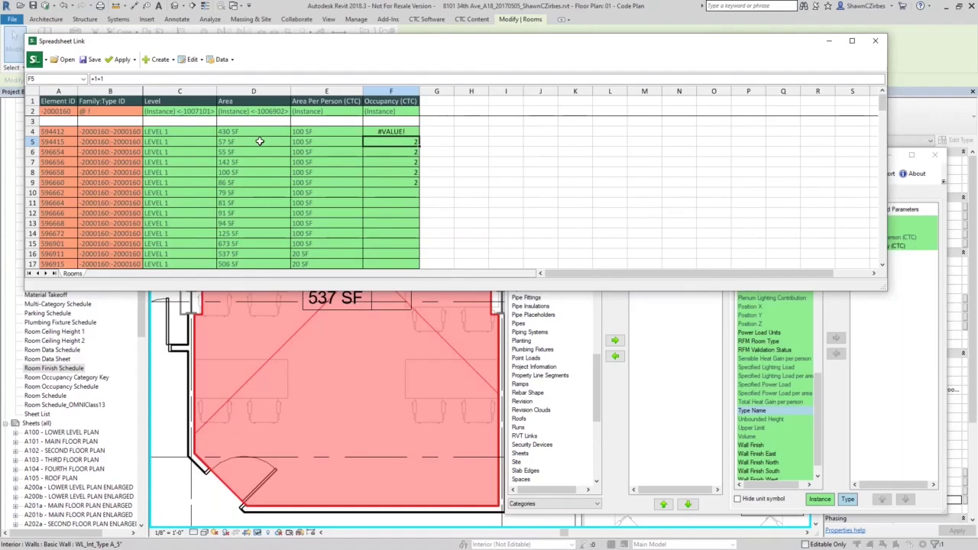
# Add the Perimeter parameter to the Rooms worksheet and hide the unit symbols so the values are plain numbers.
pyautogui.click(837, 435)
pyautogui.doubleClick(753, 272)
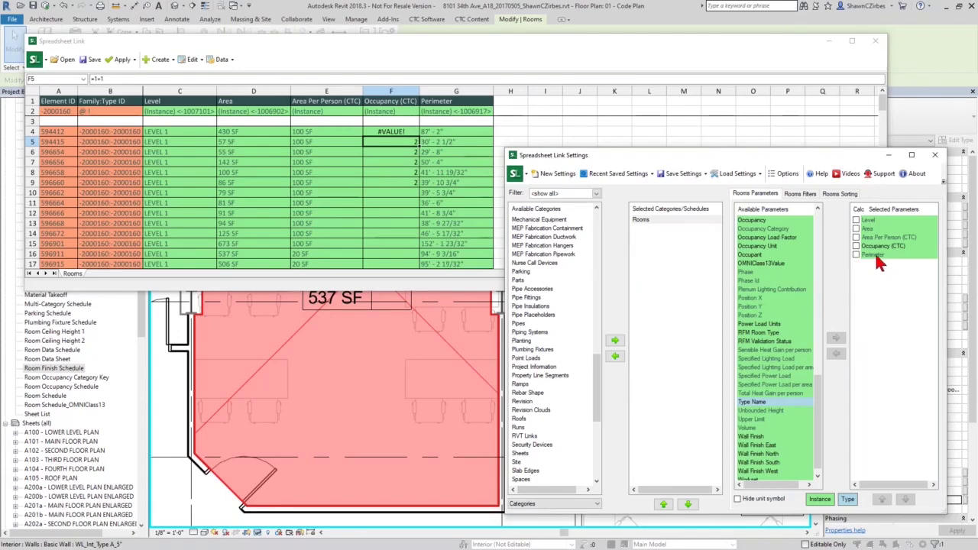
pyautogui.click(738, 501)
pyautogui.click(531, 301)
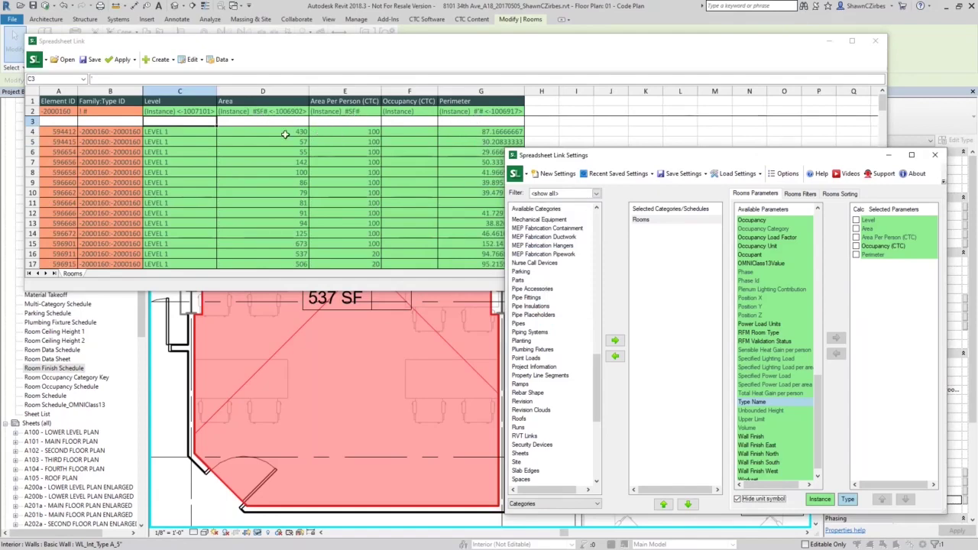
pyautogui.moveTo(299, 131); pyautogui.dragTo(304, 240)
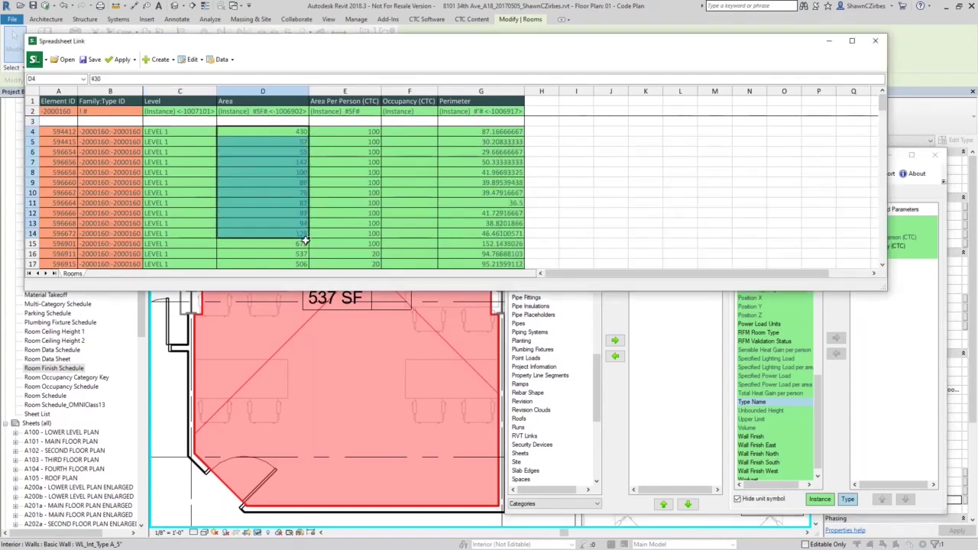
# Remove the Perimeter parameter from the Rooms worksheet.
pyautogui.click(869, 372)
pyautogui.doubleClick(875, 256)
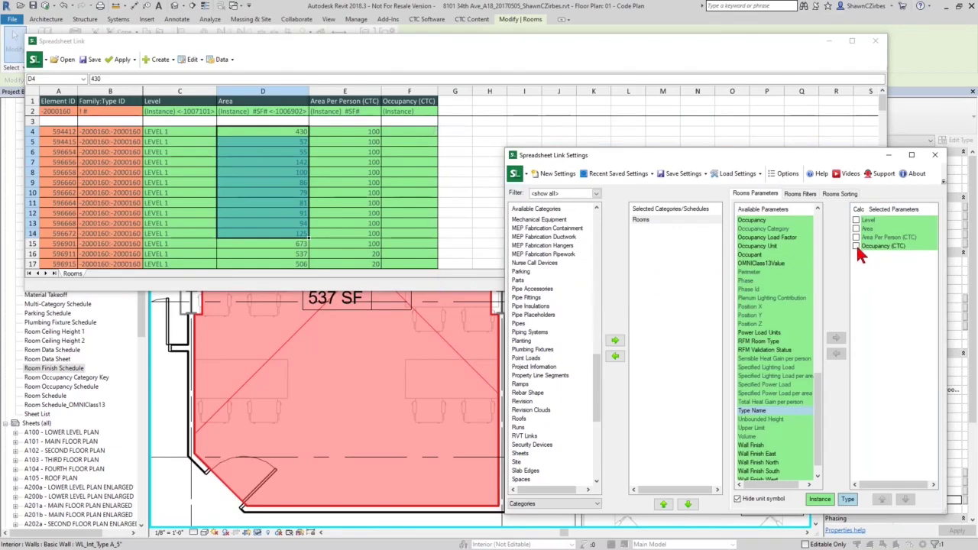
# Enter the formula =D4/E4 for the Occupancy (CTC) column, starting in cell F4.
pyautogui.click(400, 134)
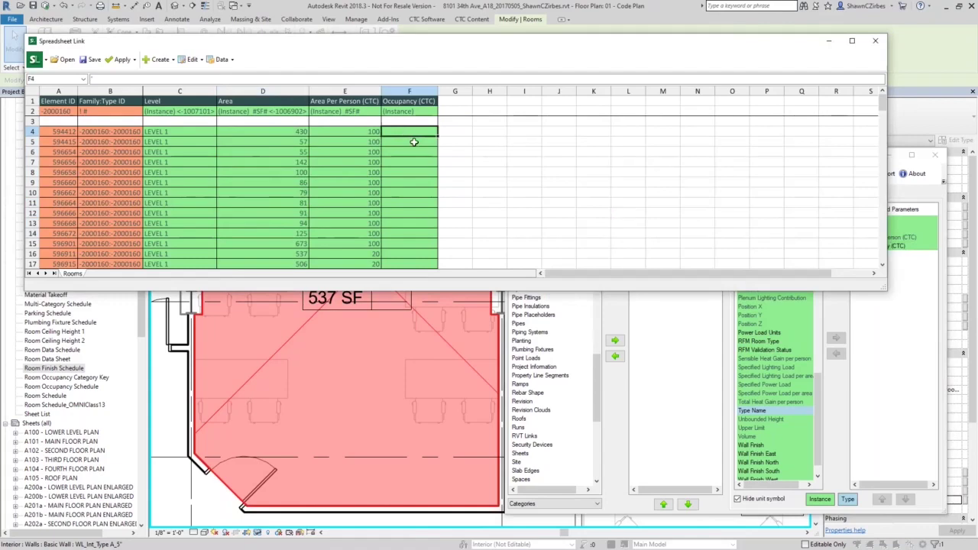
pyautogui.write('=')
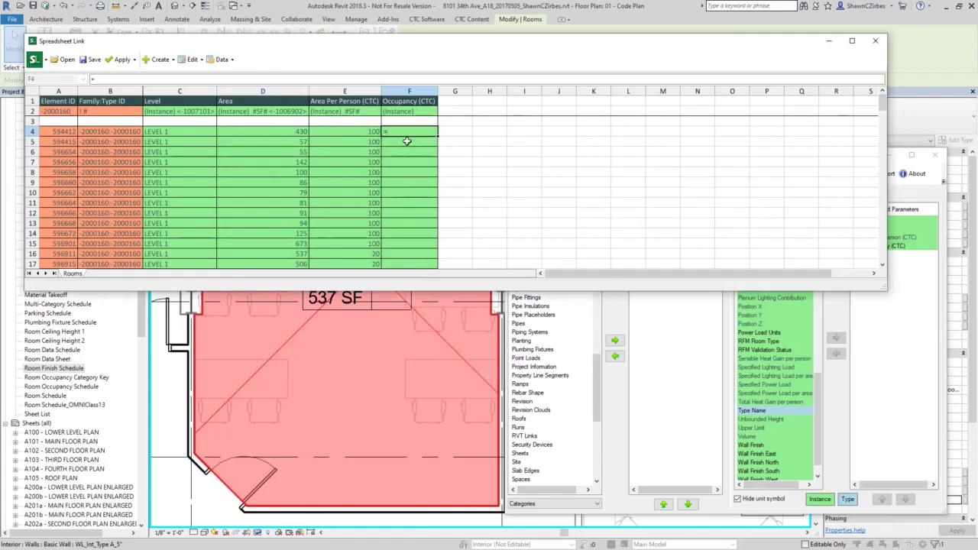
pyautogui.click(294, 134)
pyautogui.write('/')
pyautogui.click(355, 133)
pyautogui.press('Return')
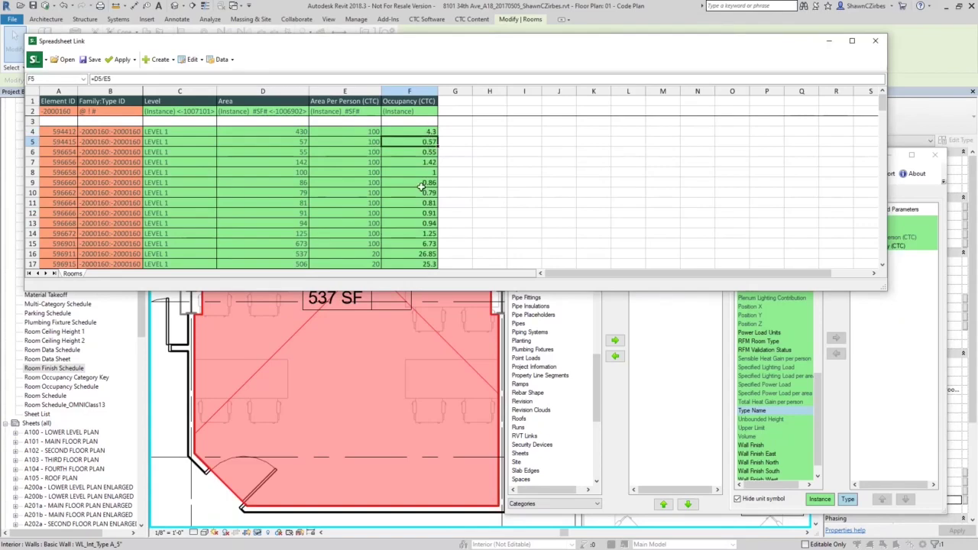
# Examine the calculated Occupancy (CTC) values down the Rooms worksheet and compare row 105 with its Area and Area Per Person (CTC) cells.
pyautogui.scroll(-15, 421, 195)
pyautogui.scroll(-20, 419, 202)
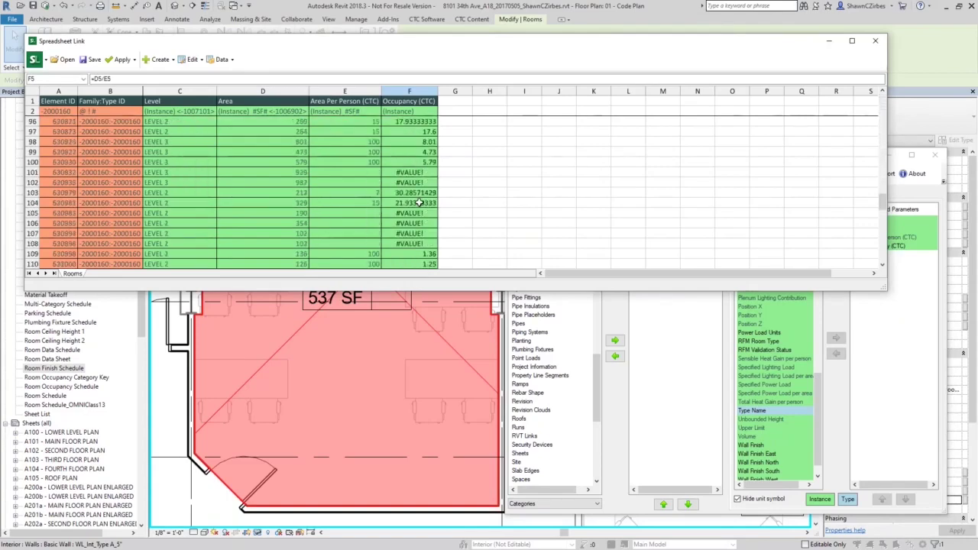
pyautogui.scroll(2, 428, 218)
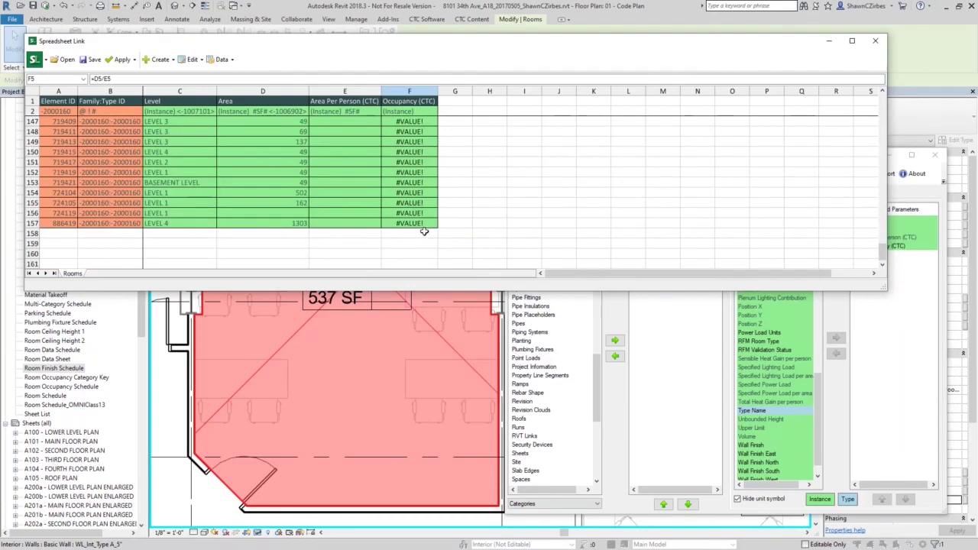
pyautogui.scroll(15, 424, 232)
pyautogui.click(410, 152)
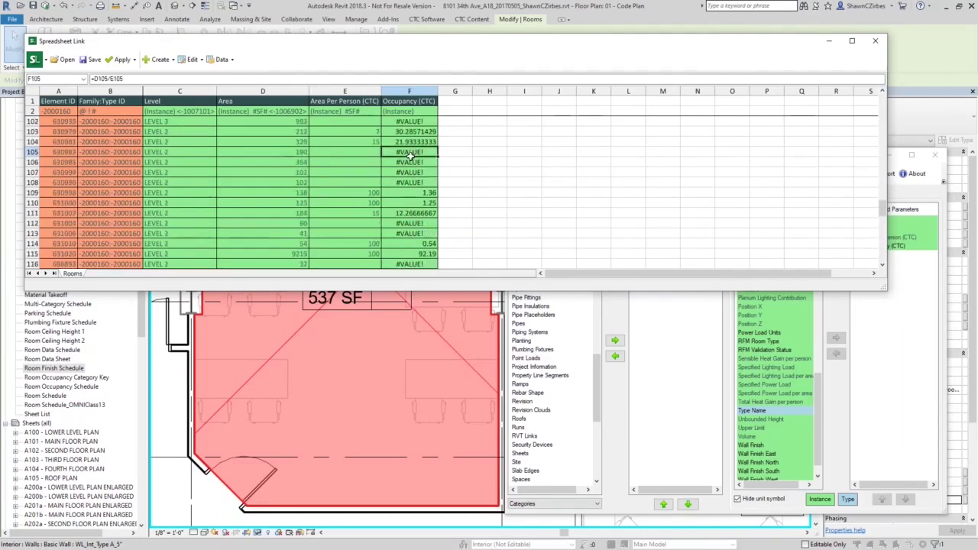
pyautogui.click(289, 152)
pyautogui.click(331, 152)
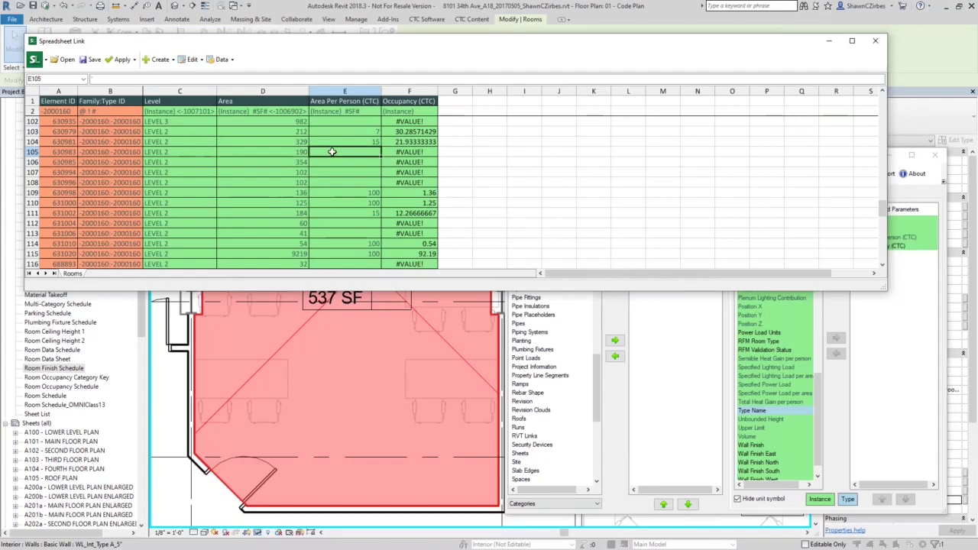
pyautogui.scroll(12, 416, 172)
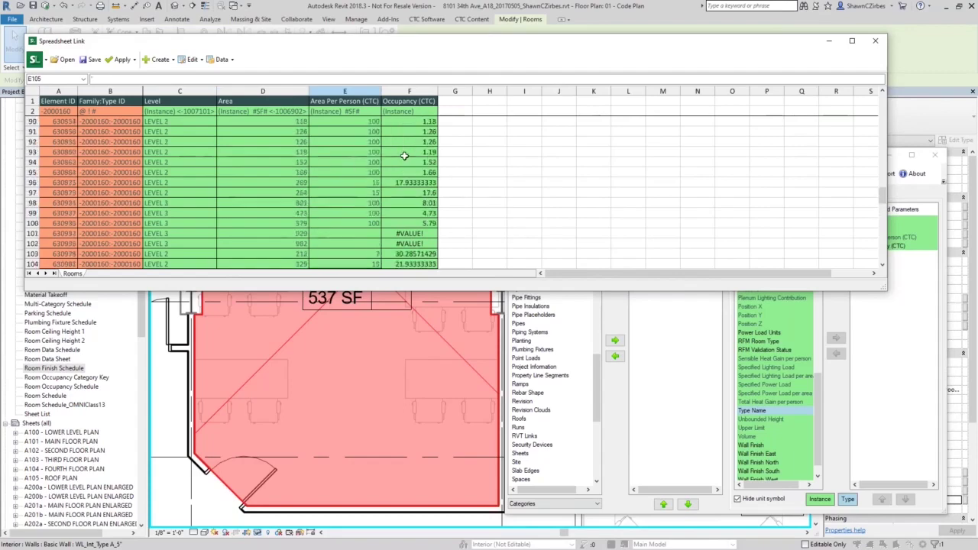
pyautogui.scroll(20, 416, 164)
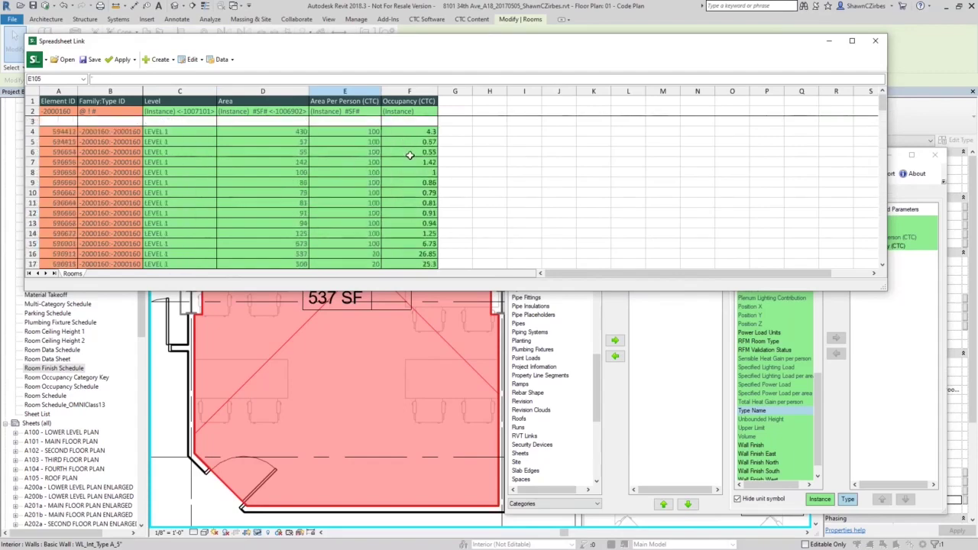
# Change the Occupancy (CTC) formula in F4 to =IFERROR(ROUNDUP(D4/E4,0),"") and check the column down the worksheet.
pyautogui.click(413, 132)
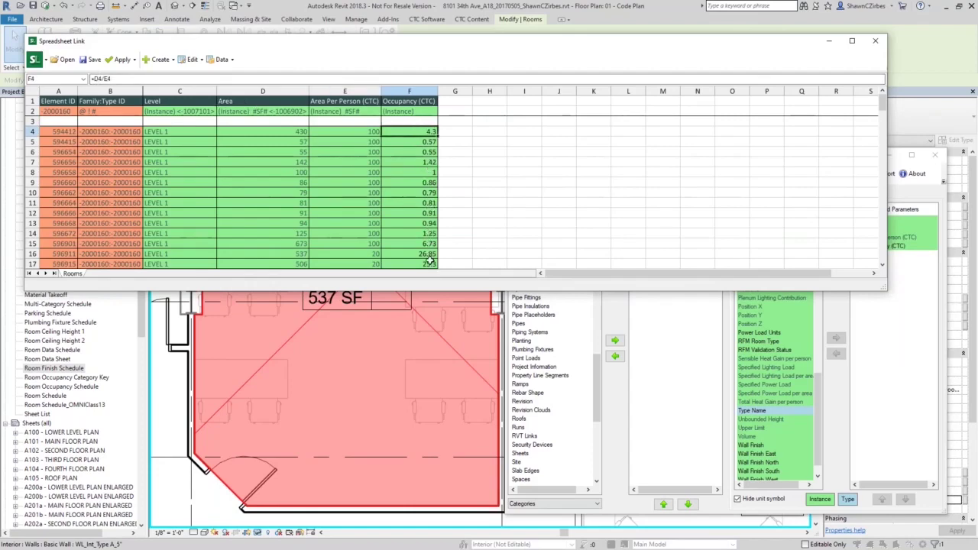
pyautogui.click(97, 79)
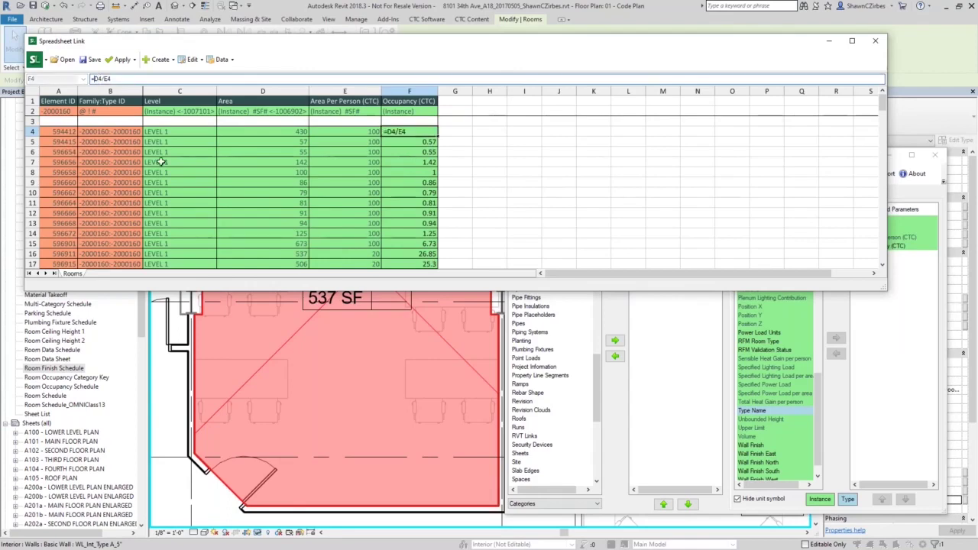
pyautogui.write('iferror(round(')
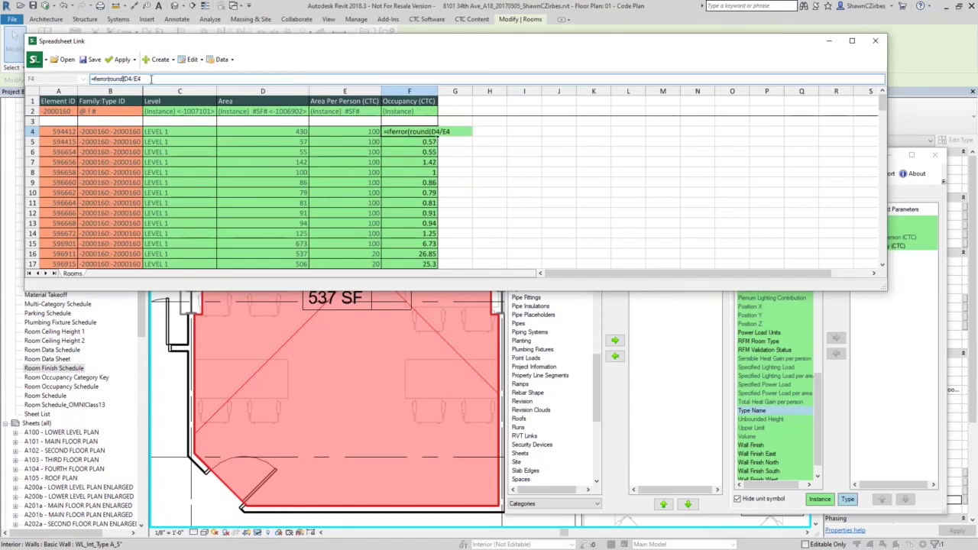
pyautogui.write('up')
pyautogui.write('"")')
pyautogui.press('Return')
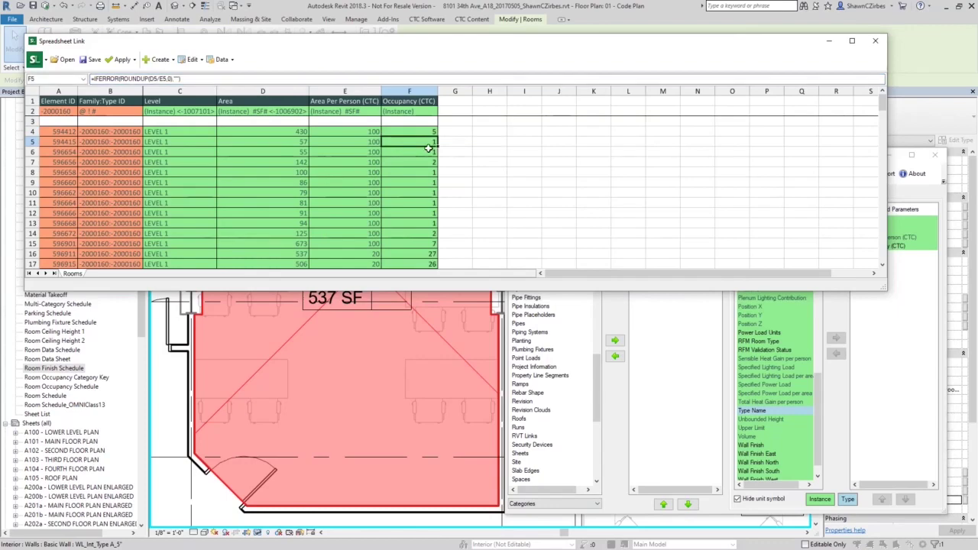
pyautogui.scroll(-20, 424, 176)
pyautogui.click(408, 183)
pyautogui.scroll(-14, 406, 200)
pyautogui.scroll(20, 406, 205)
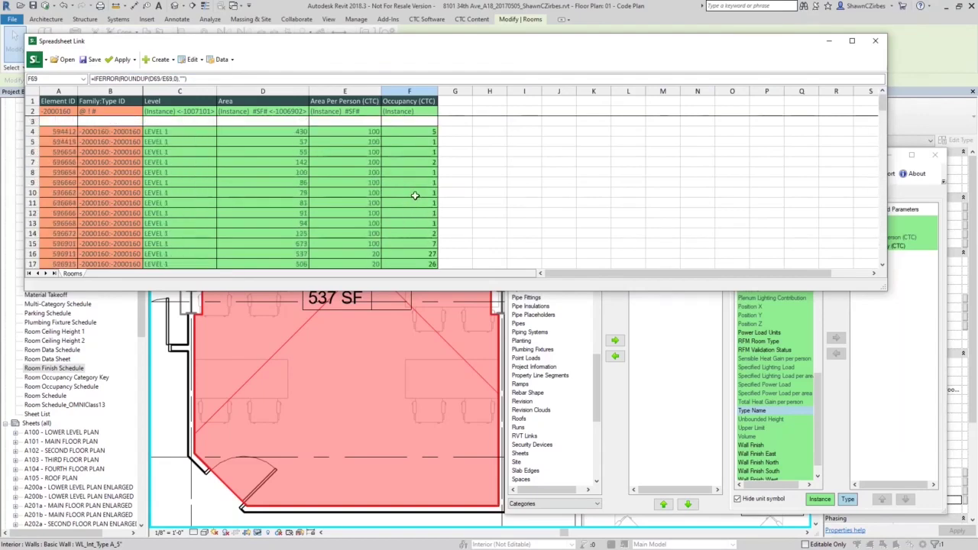
# Look over the options for applying worksheet values to the Revit project and for saving the Spreadsheet Link settings.
pyautogui.click(123, 59)
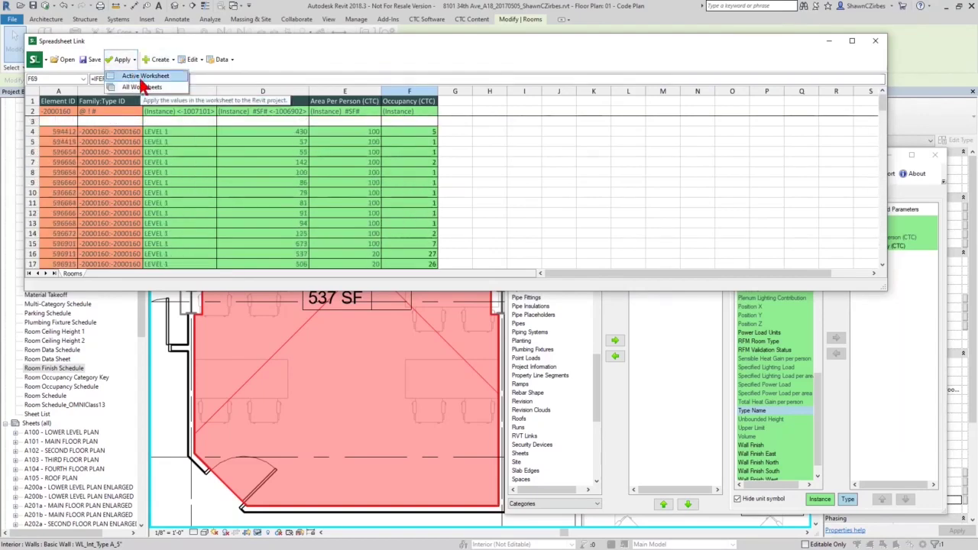
pyautogui.click(415, 292)
pyautogui.moveTo(423, 292); pyautogui.dragTo(429, 269)
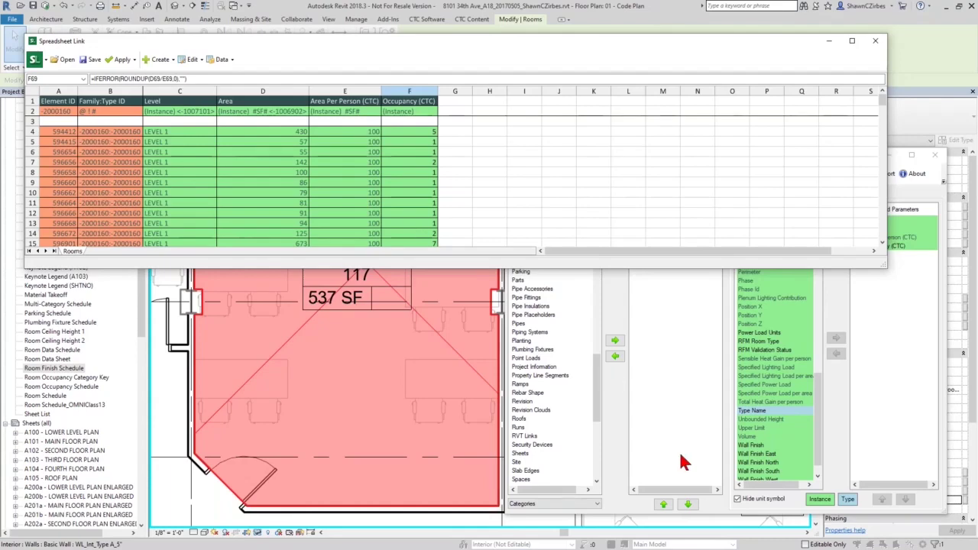
pyautogui.click(617, 457)
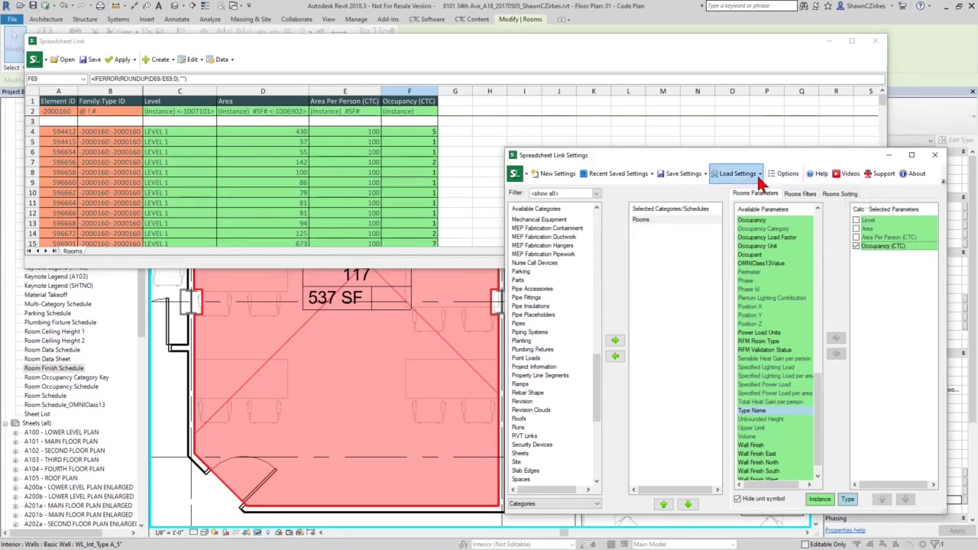
pyautogui.click(680, 174)
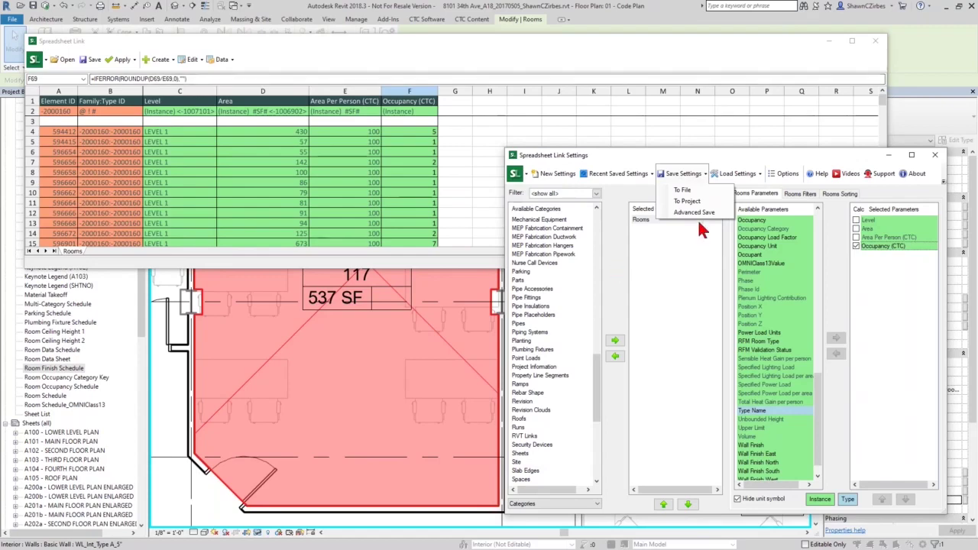
# Load the settings file Room Calculations - SLE 20180914.slsettings from the Room Calculations folder under Spreadsheet Link, clearing the existing settings.
pyautogui.click(737, 174)
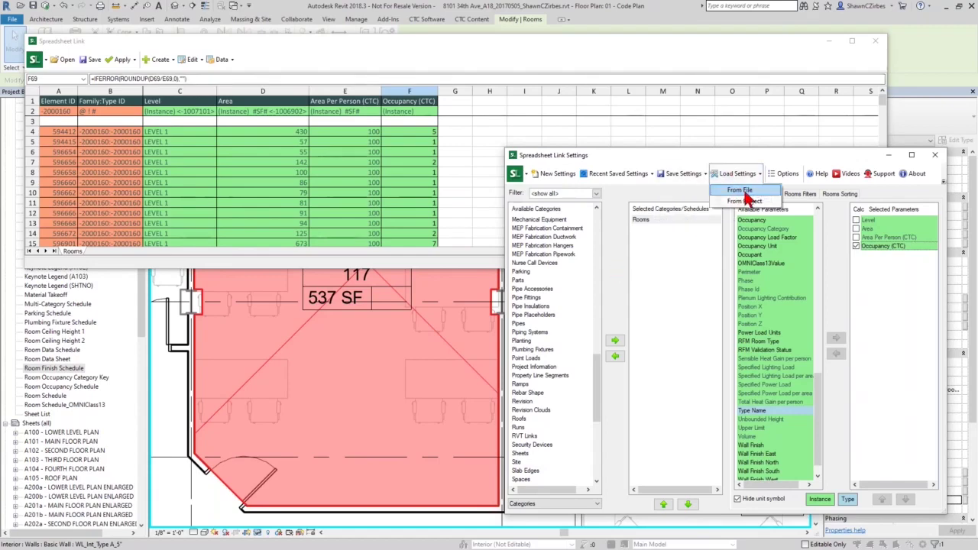
pyautogui.click(748, 191)
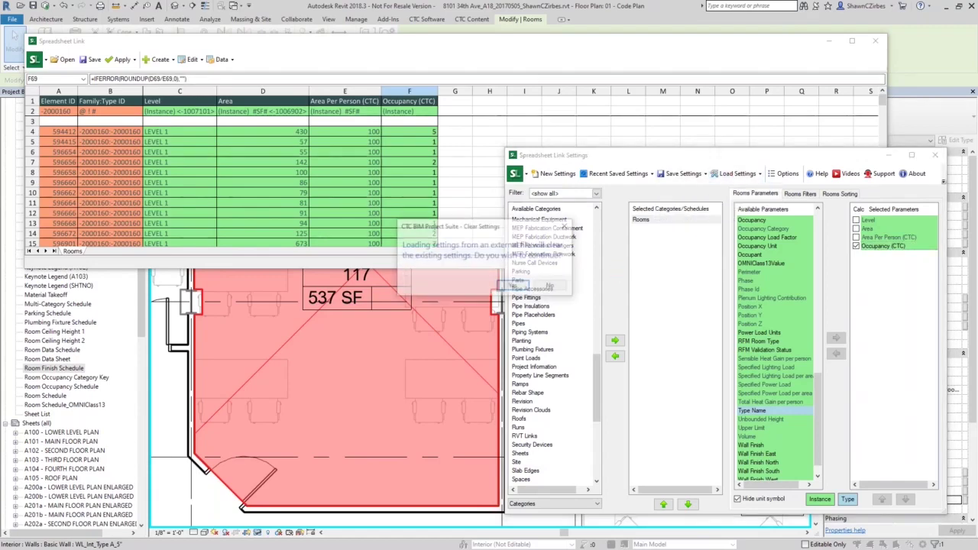
pyautogui.click(512, 288)
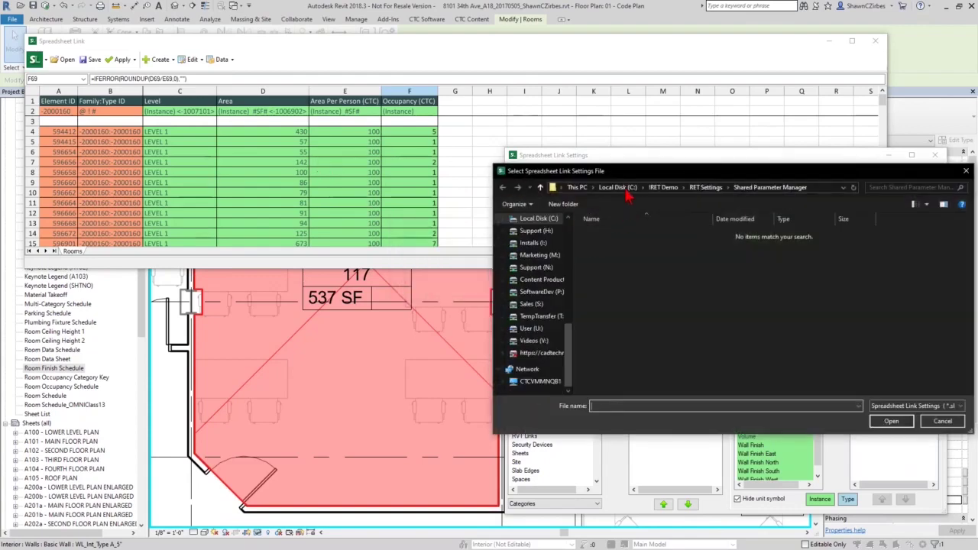
pyautogui.click(618, 187)
pyautogui.doubleClick(612, 233)
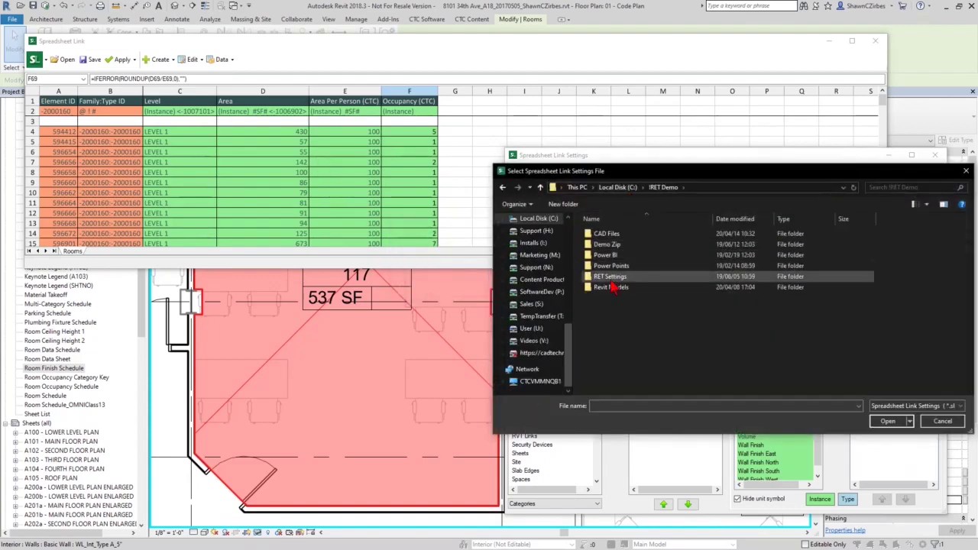
pyautogui.doubleClick(612, 276)
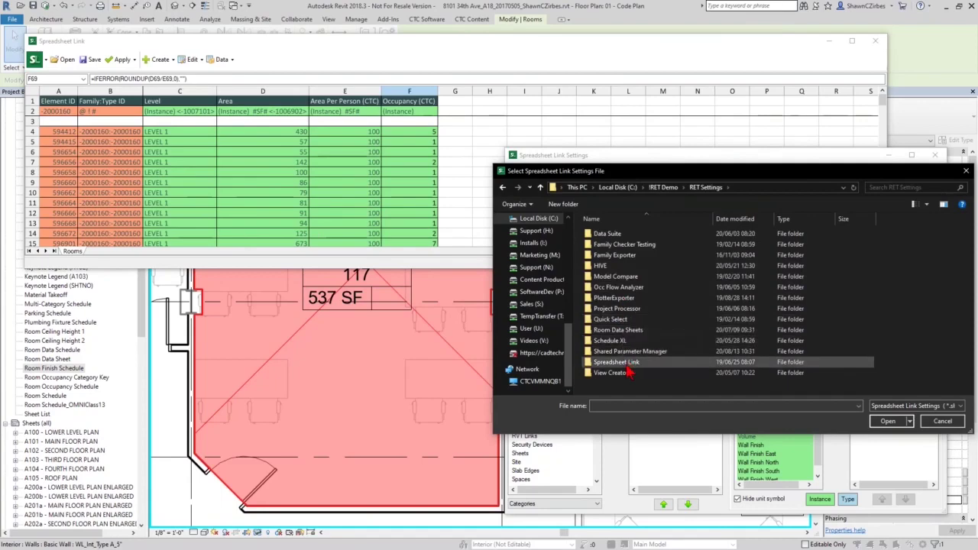
pyautogui.doubleClick(629, 362)
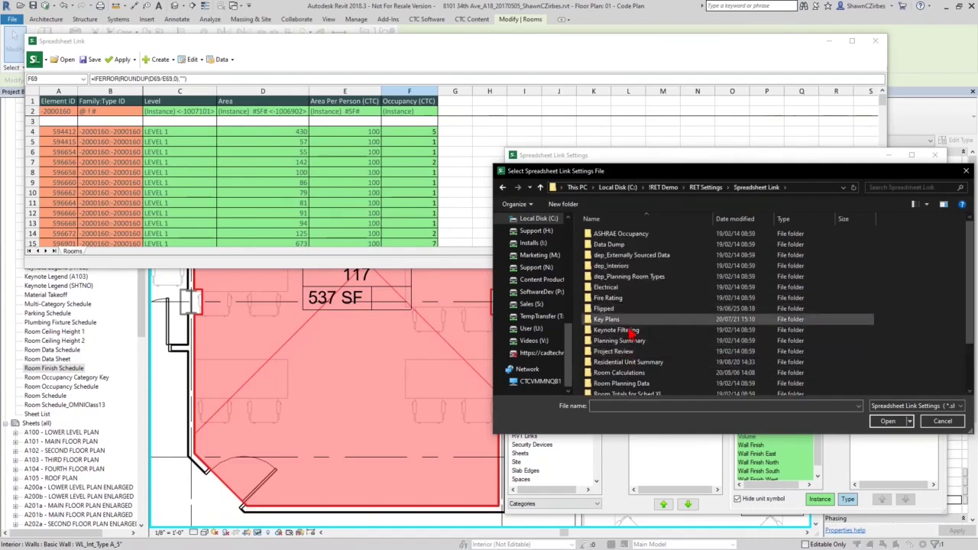
pyautogui.doubleClick(625, 373)
pyautogui.click(628, 237)
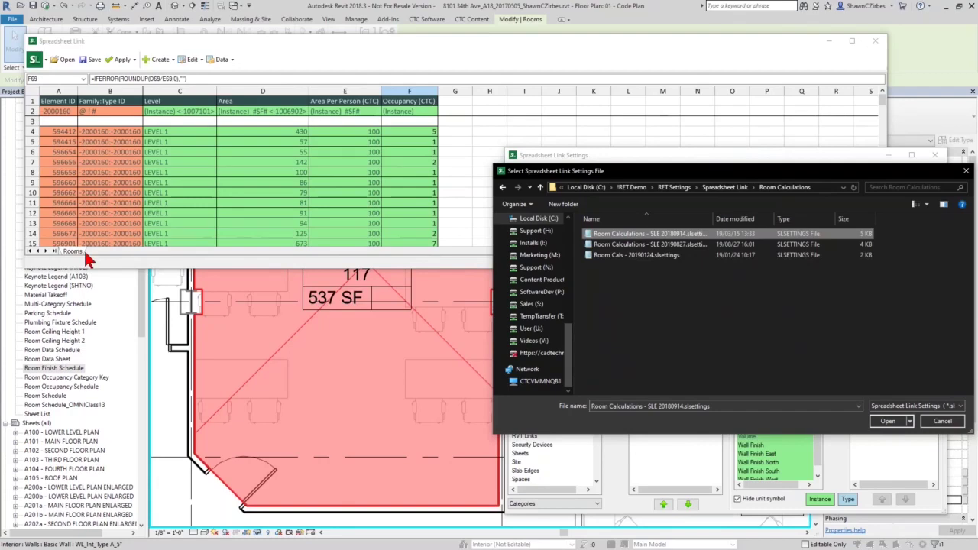
pyautogui.click(890, 425)
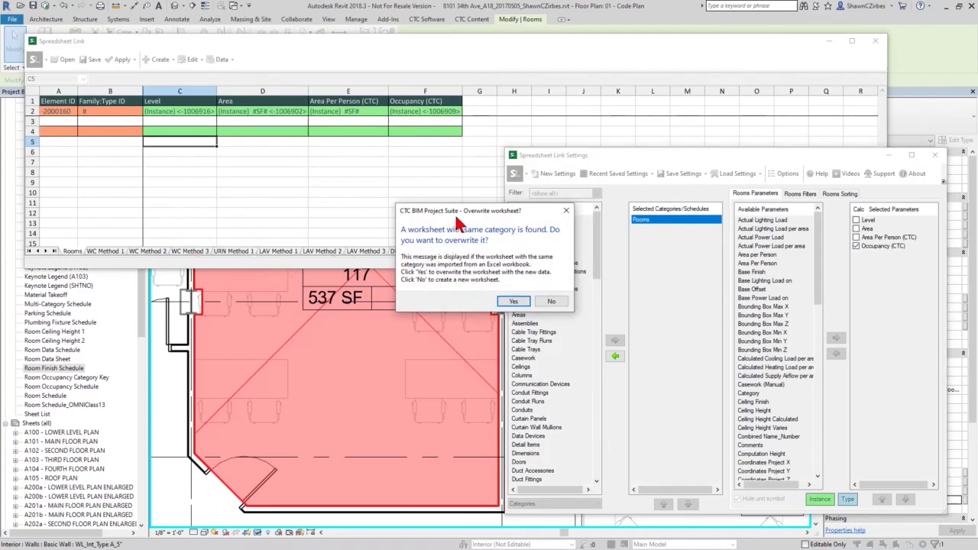
# Overwrite the existing Rooms and Levels worksheets with the new project data.
pyautogui.moveTo(456, 216); pyautogui.dragTo(495, 218)
pyautogui.click(554, 304)
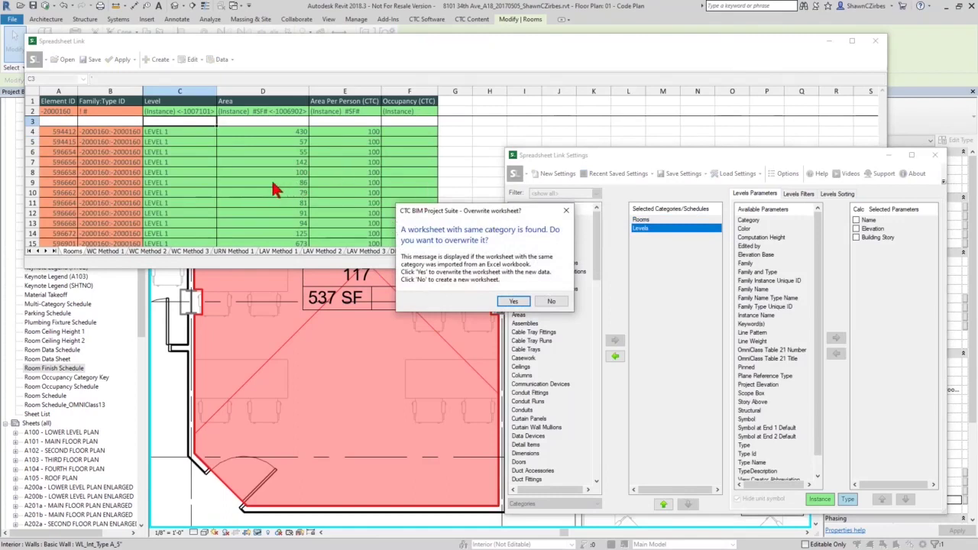
pyautogui.click(514, 302)
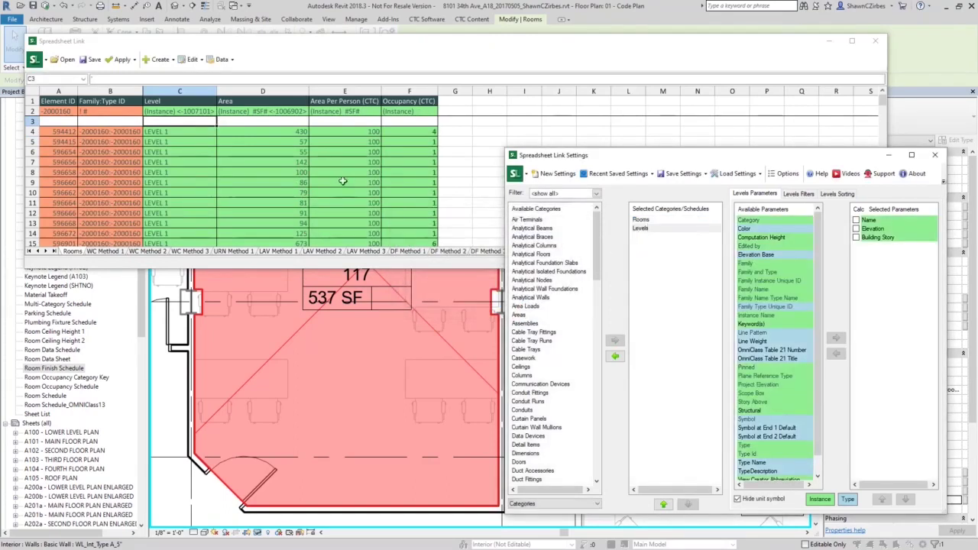
# Examine the rounding formula behind the Occupancy (CTC) value in cell F4 of the Rooms worksheet.
pyautogui.click(390, 133)
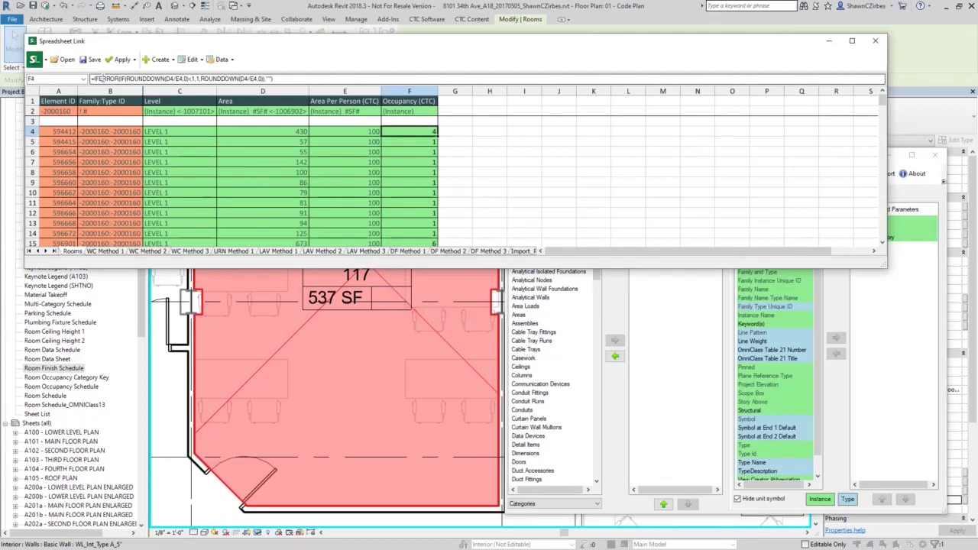
pyautogui.moveTo(93, 79); pyautogui.dragTo(289, 79)
pyautogui.click(292, 80)
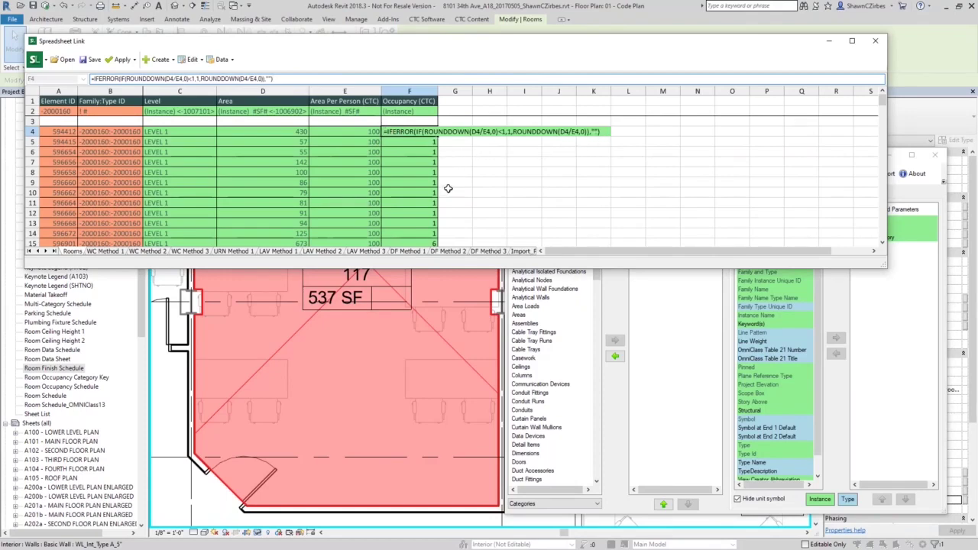
pyautogui.press('Return')
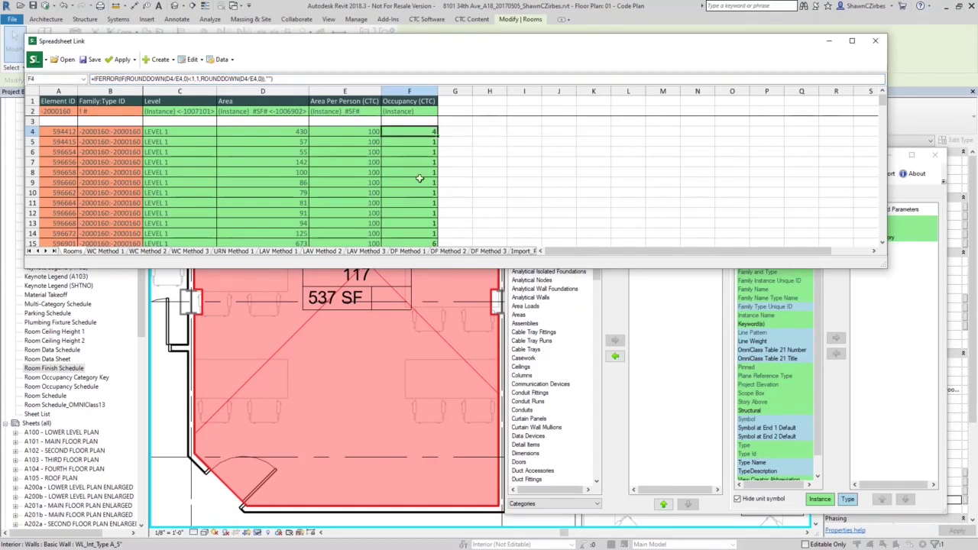
# Apply the active Rooms worksheet's values to the Revit project and dismiss the import result.
pyautogui.click(119, 61)
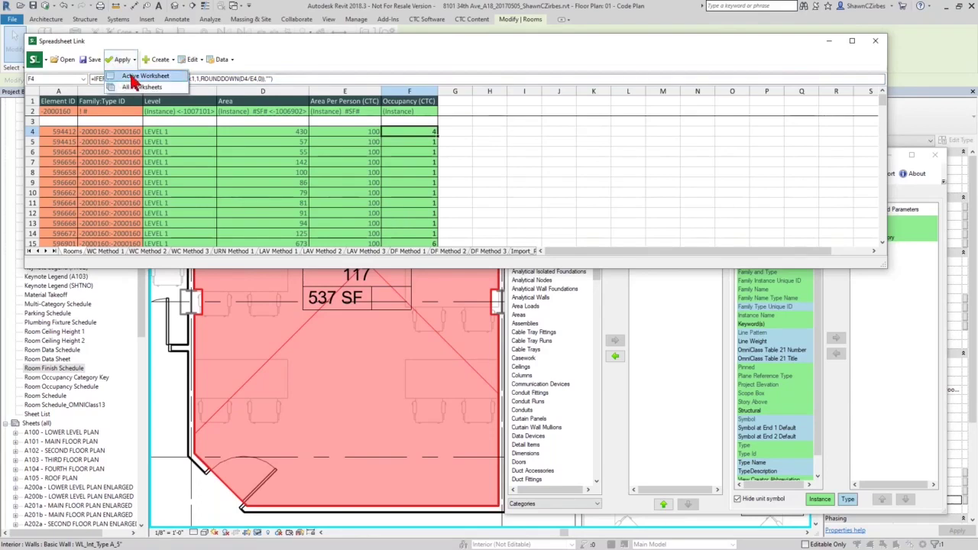
pyautogui.click(131, 76)
pyautogui.click(473, 286)
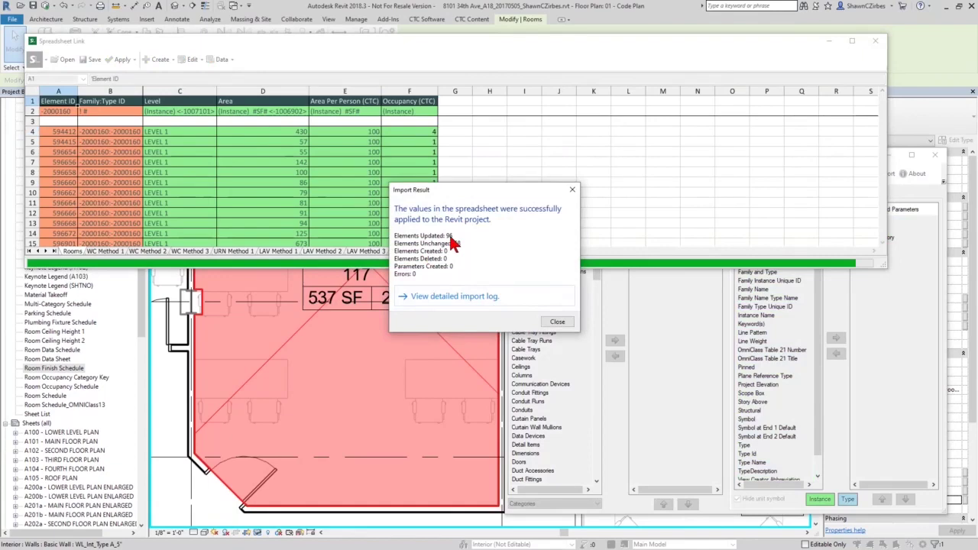
pyautogui.click(559, 322)
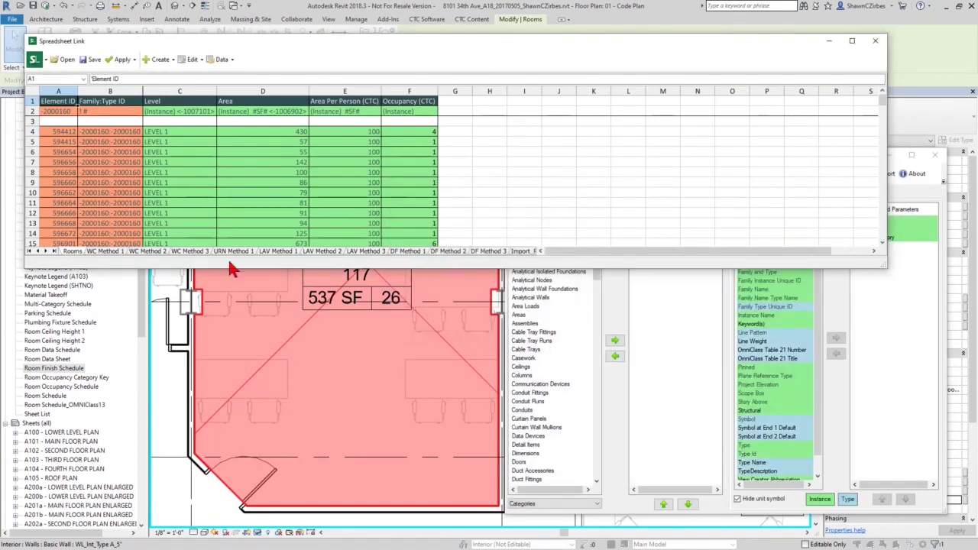
# Inspect the formulas that supply each level name in the WC Method 1 worksheet, from A3 down to A11.
pyautogui.click(114, 251)
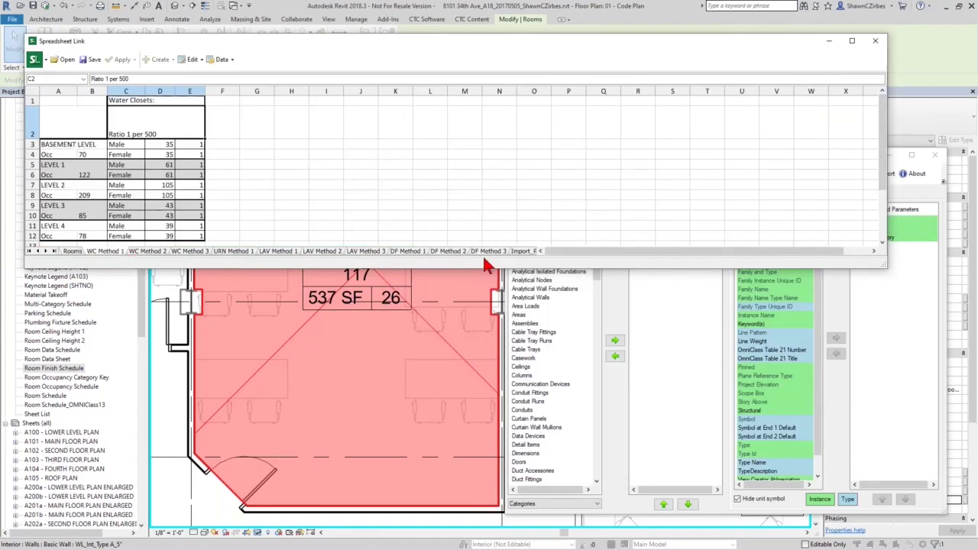
pyautogui.click(51, 145)
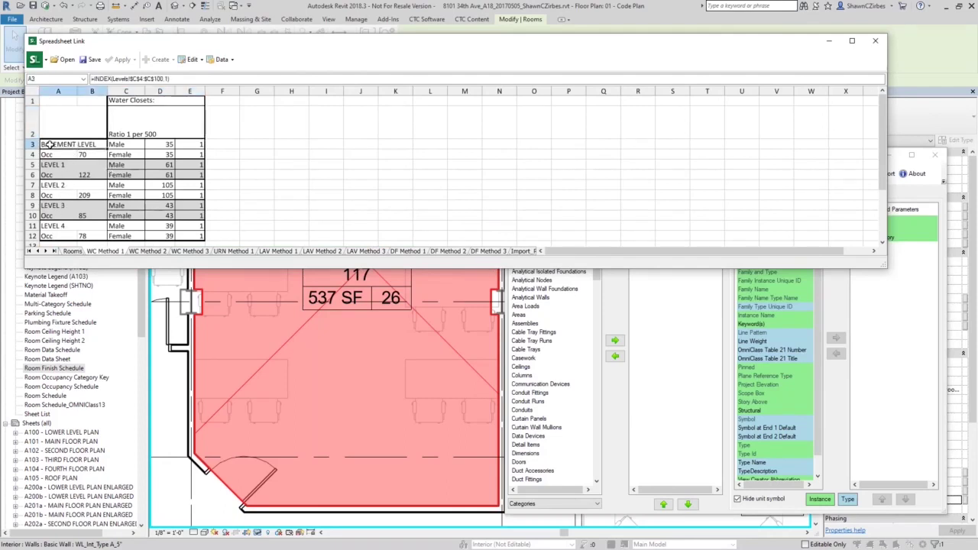
pyautogui.click(74, 165)
pyautogui.click(74, 186)
pyautogui.click(76, 206)
pyautogui.click(76, 227)
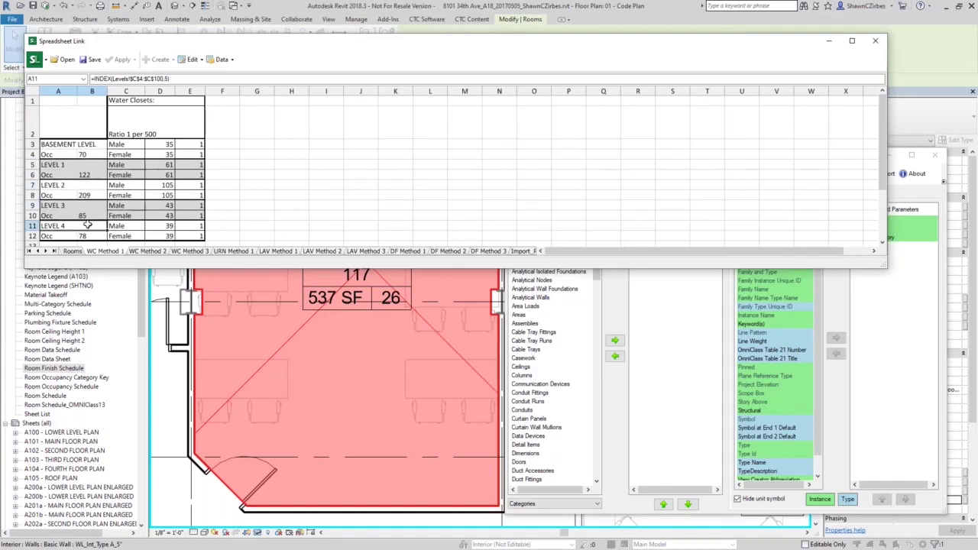
# Inspect the WC Method 1 formulas for occupancy per level, the male/female split and the water closet counts.
pyautogui.click(88, 155)
pyautogui.click(95, 177)
pyautogui.click(96, 196)
pyautogui.click(94, 156)
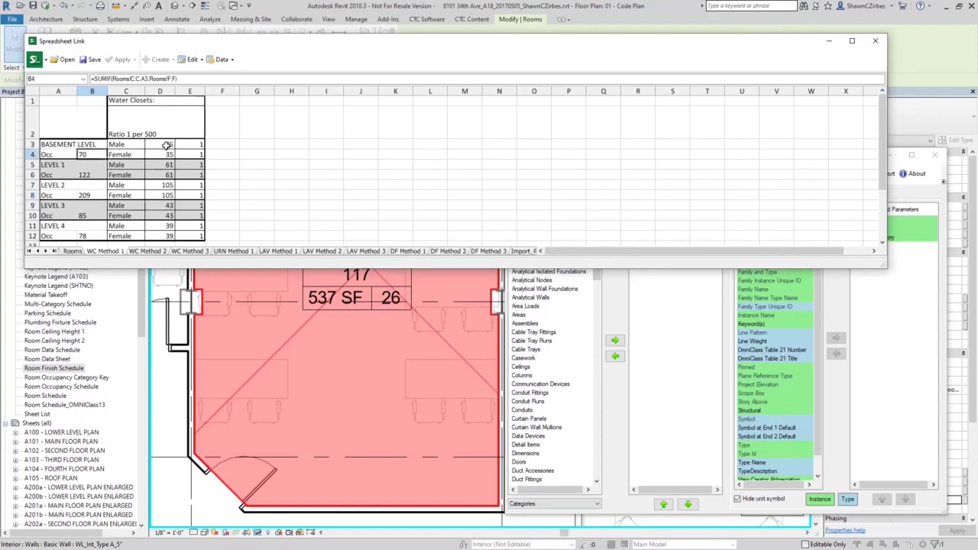
pyautogui.click(166, 145)
pyautogui.click(164, 155)
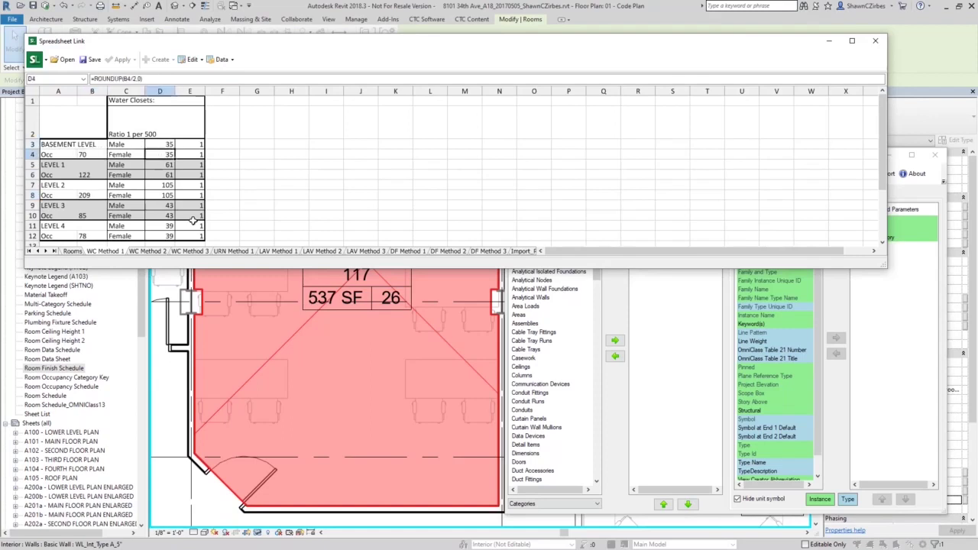
pyautogui.click(191, 154)
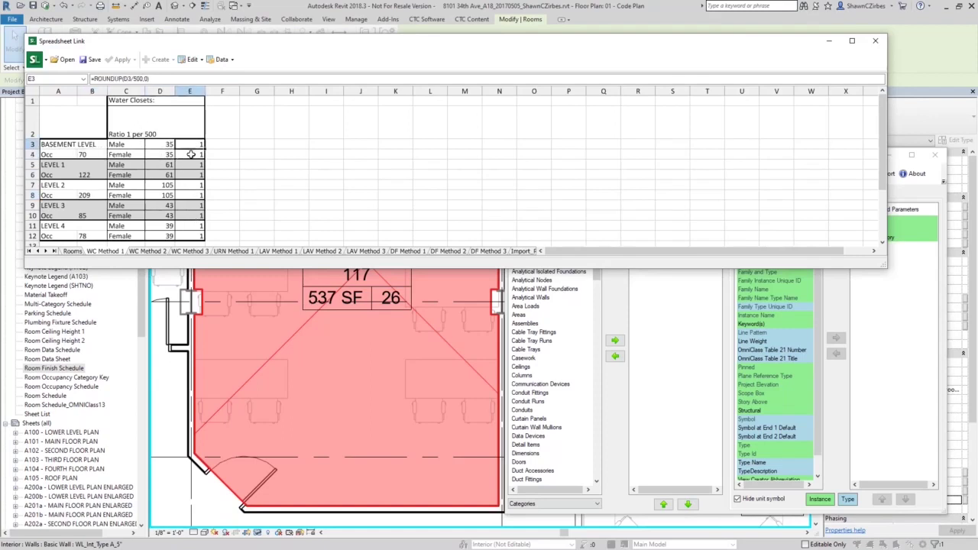
# Review the water closet ratios and calculation tables in the WC Method 2 and WC Method 3 worksheets.
pyautogui.click(160, 252)
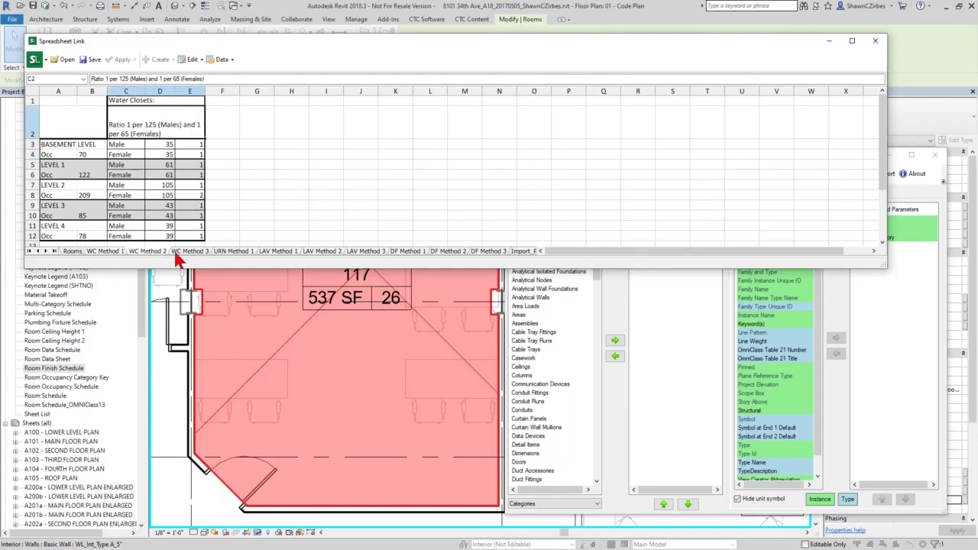
pyautogui.click(194, 255)
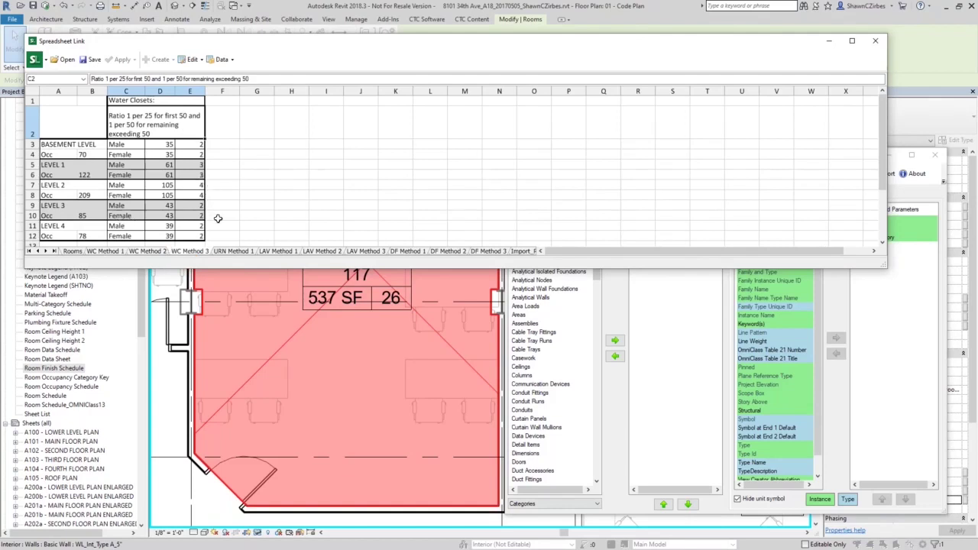
pyautogui.moveTo(62, 103); pyautogui.dragTo(198, 229)
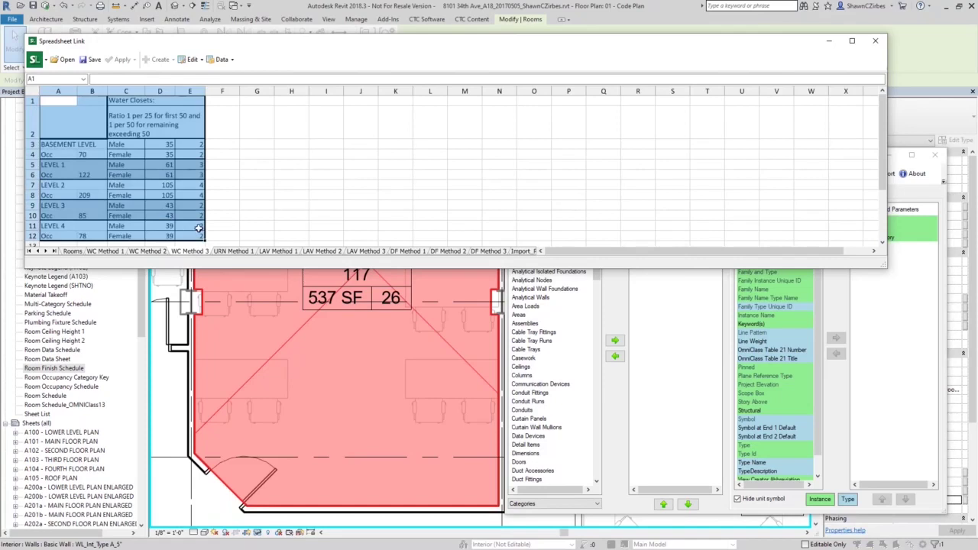
pyautogui.click(183, 206)
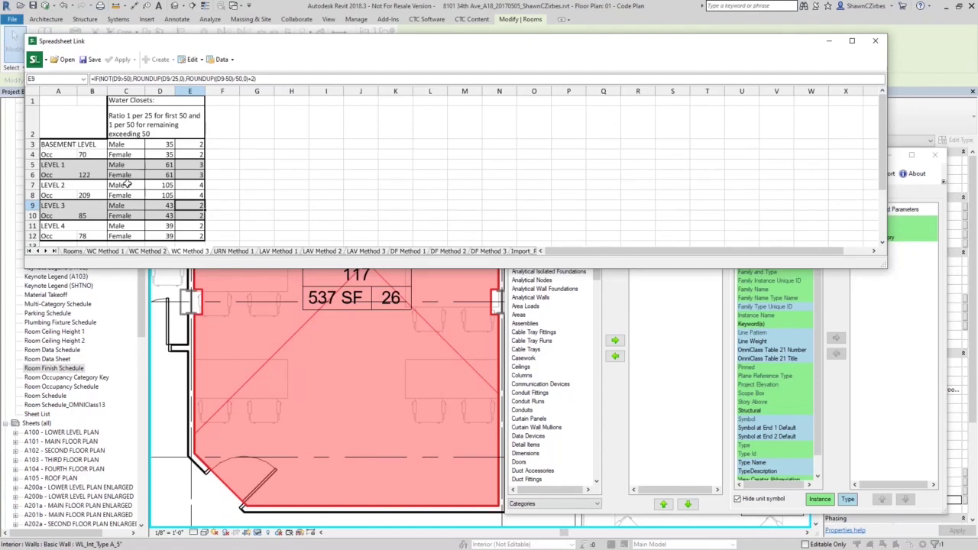
pyautogui.moveTo(43, 106); pyautogui.dragTo(184, 238)
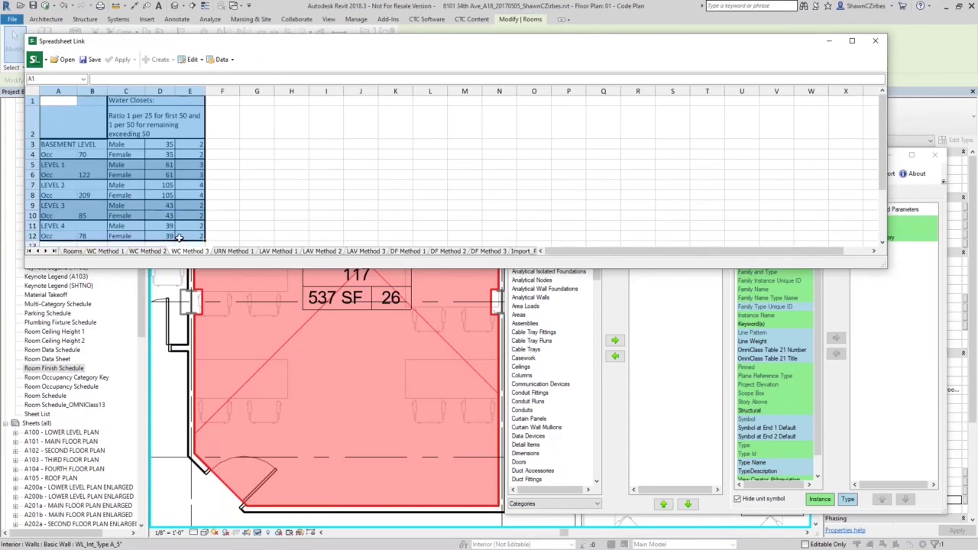
# Save the spreadsheet to the Desktop as Room Calcs AIPAL in Excel workbook format, without opening it.
pyautogui.click(91, 59)
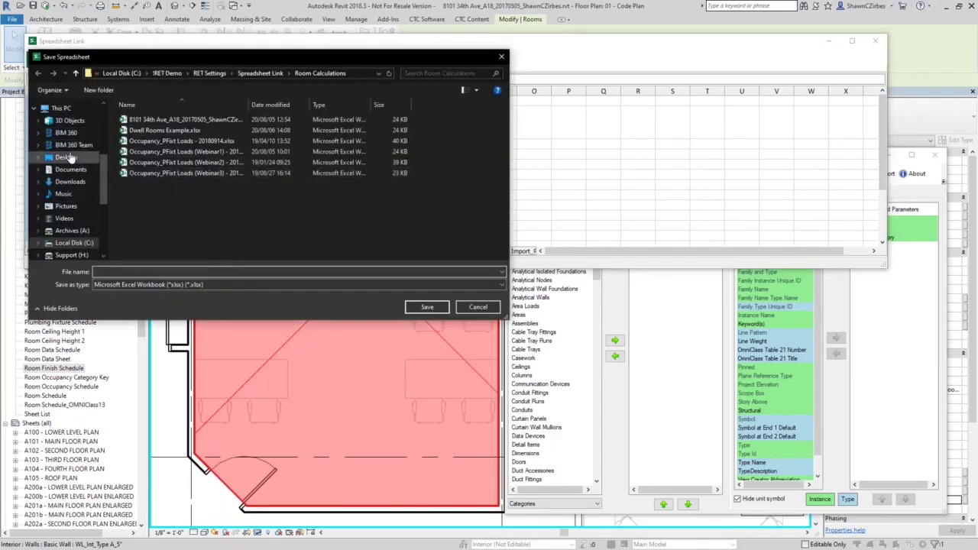
pyautogui.scroll(-5, 67, 157)
pyautogui.scroll(5, 67, 214)
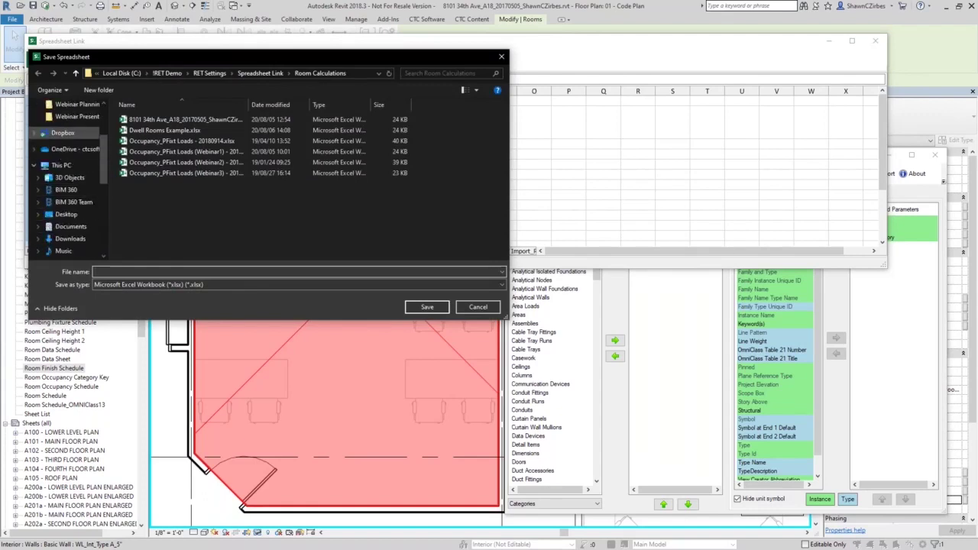
pyautogui.click(69, 217)
pyautogui.click(160, 271)
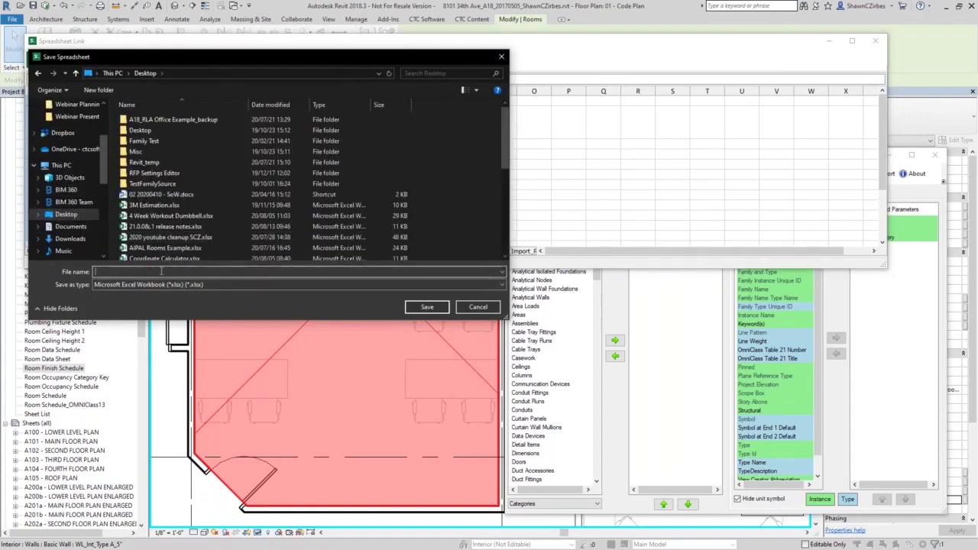
pyautogui.write('Room Calcs AIPAL')
pyautogui.click(428, 308)
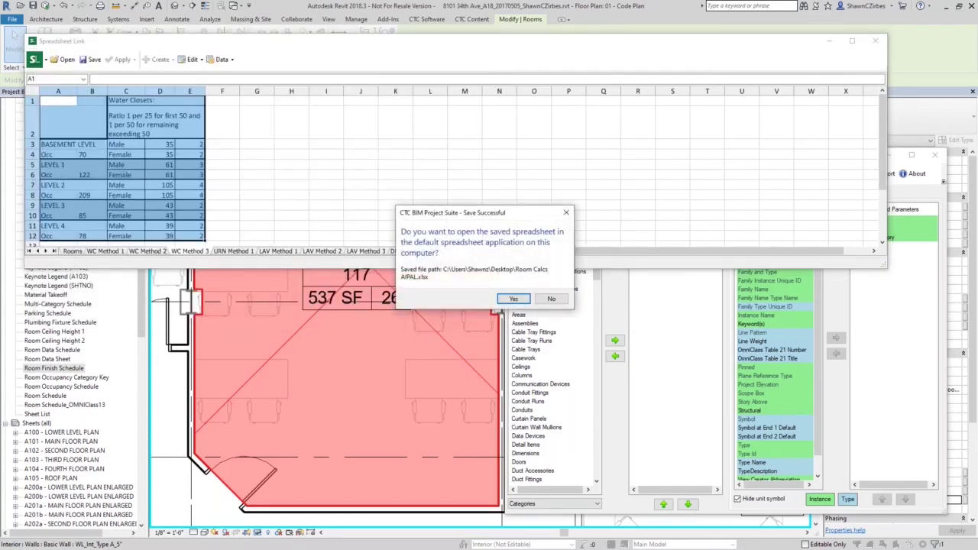
pyautogui.click(550, 299)
# Close Spreadsheet Link and bring up the Schedules/Quantities list in the Project Browser.
pyautogui.click(621, 391)
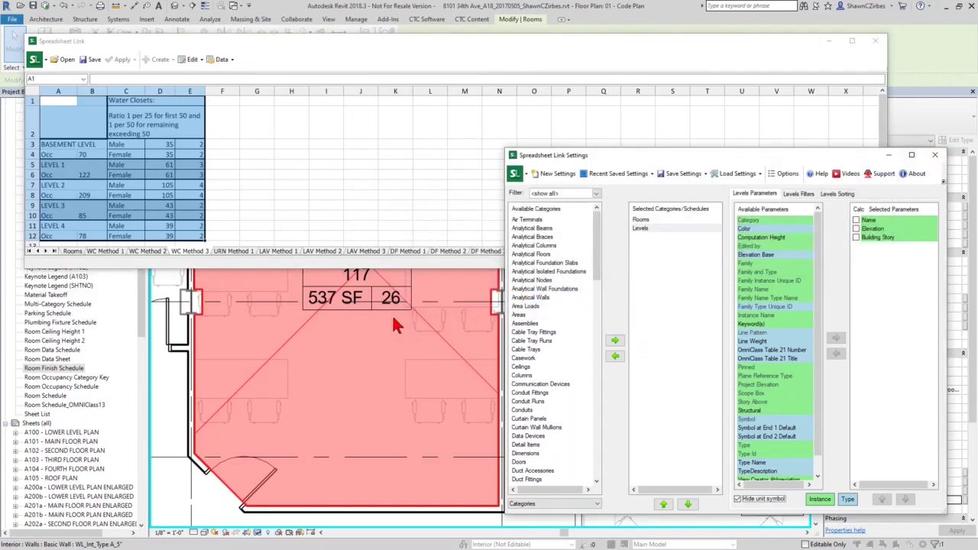
pyautogui.click(934, 154)
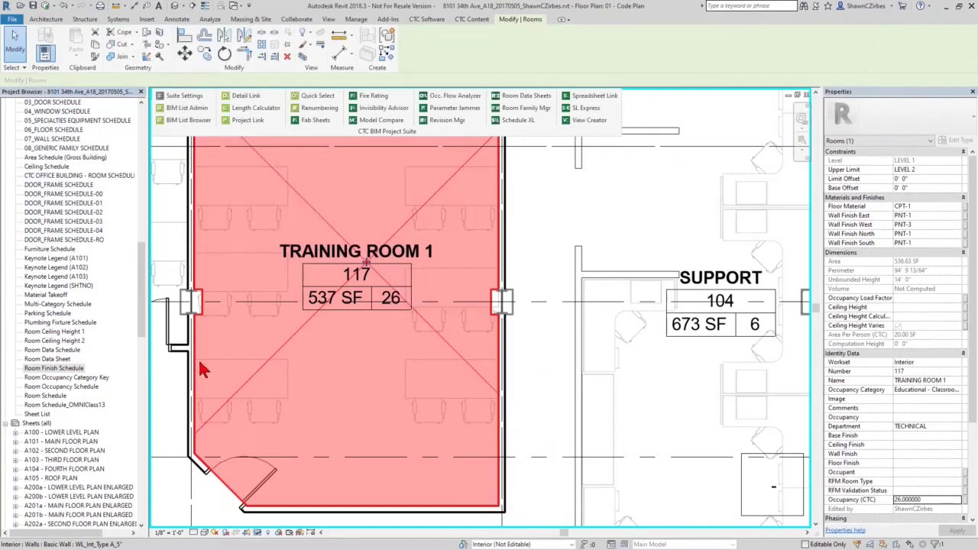
pyautogui.moveTo(143, 316); pyautogui.dragTo(143, 308)
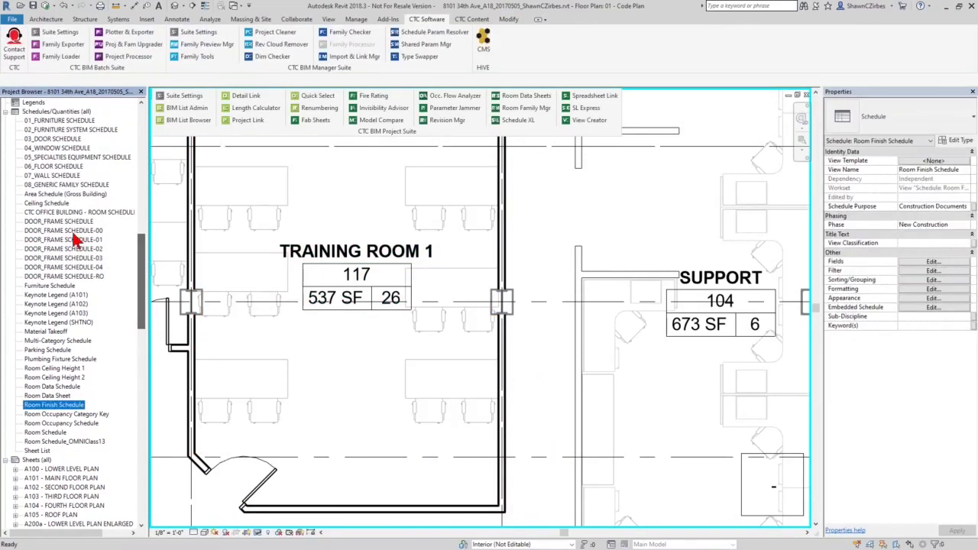
pyautogui.click(56, 112)
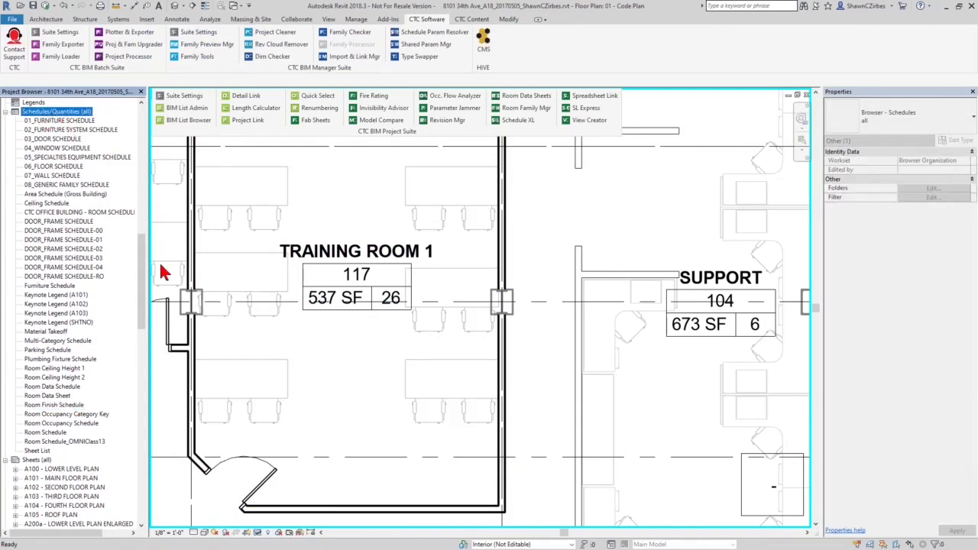
pyautogui.moveTo(145, 275); pyautogui.dragTo(145, 277)
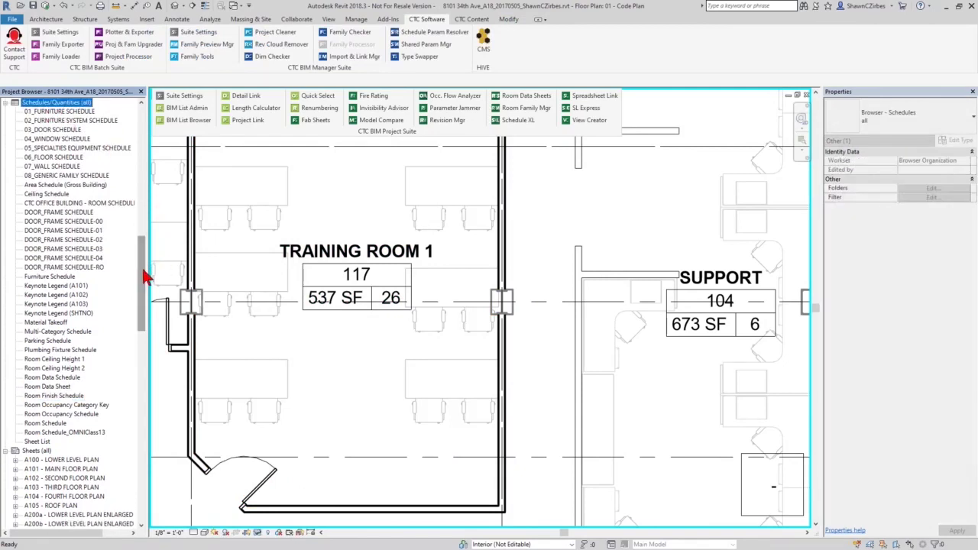
# Start Schedule XL, add a new link and load Room Calcs AIPAL.xlsx from the Desktop.
pyautogui.click(527, 121)
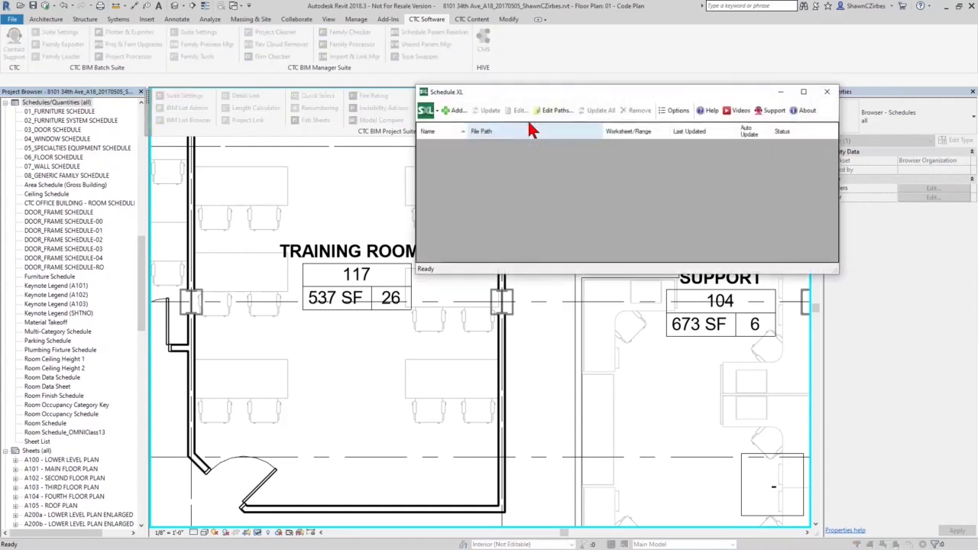
pyautogui.click(455, 111)
pyautogui.click(230, 123)
pyautogui.scroll(-6, 378, 340)
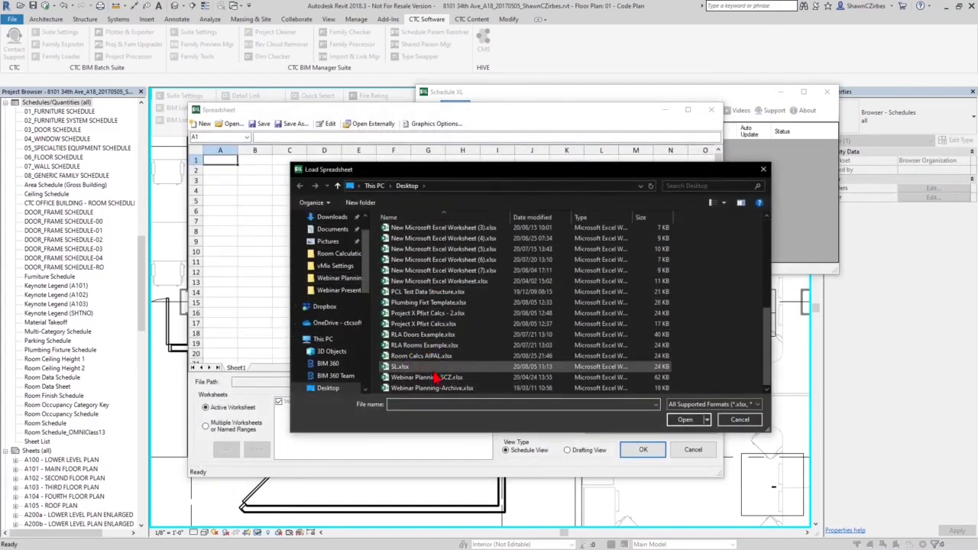
pyautogui.click(422, 356)
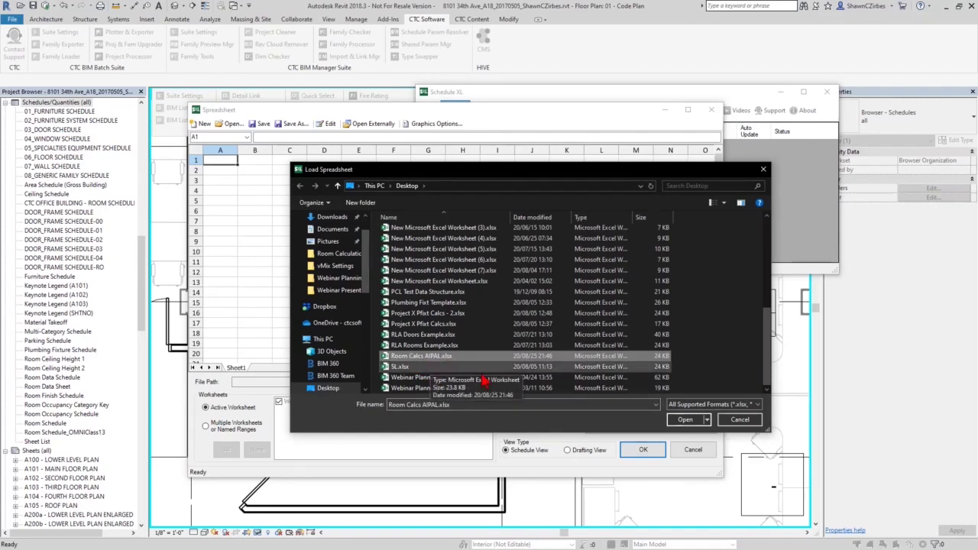
pyautogui.click(685, 420)
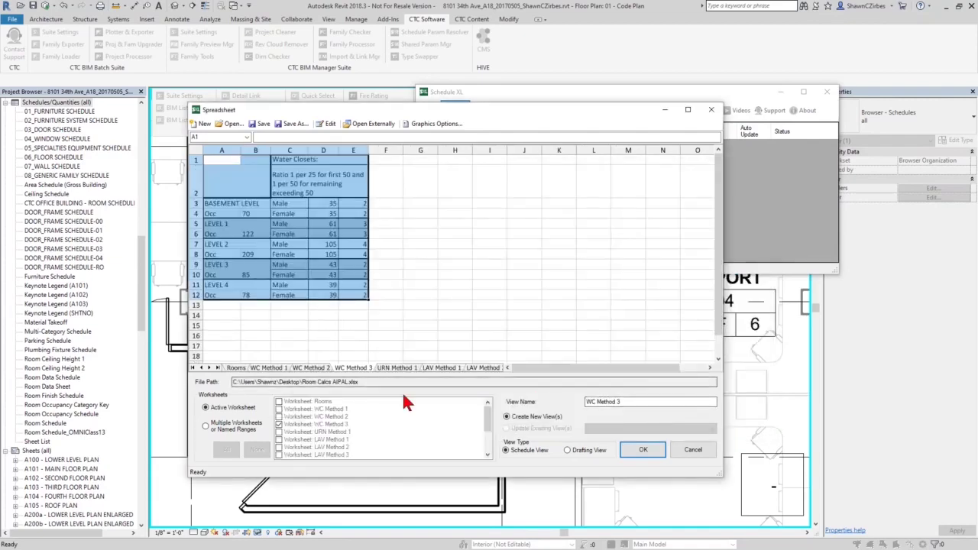
# Choose multiple worksheets and include everything except Rooms, Import_Rooms, Levels and the _xlfn.IFERROR range.
pyautogui.click(239, 428)
pyautogui.click(226, 450)
pyautogui.click(293, 403)
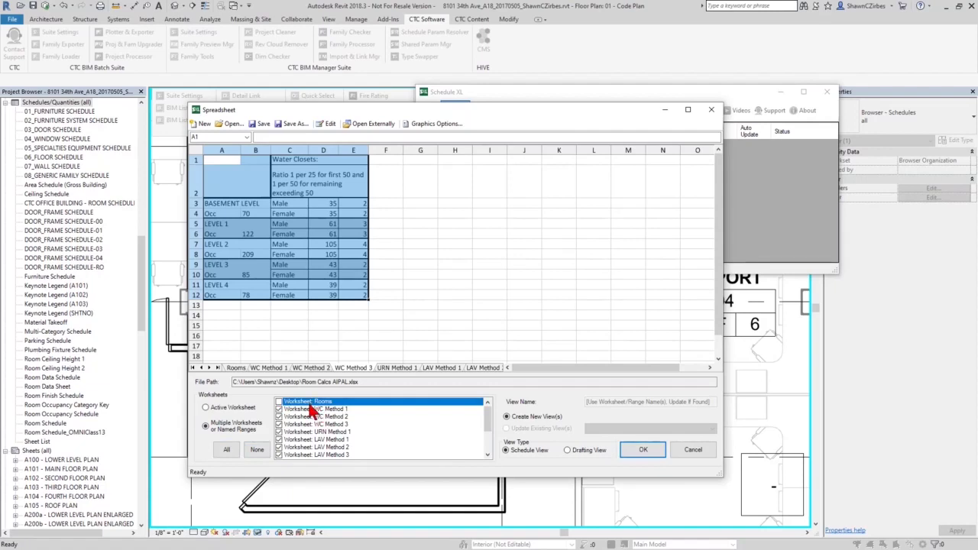
pyautogui.scroll(-2, 314, 413)
pyautogui.click(279, 440)
pyautogui.click(279, 447)
pyautogui.click(279, 454)
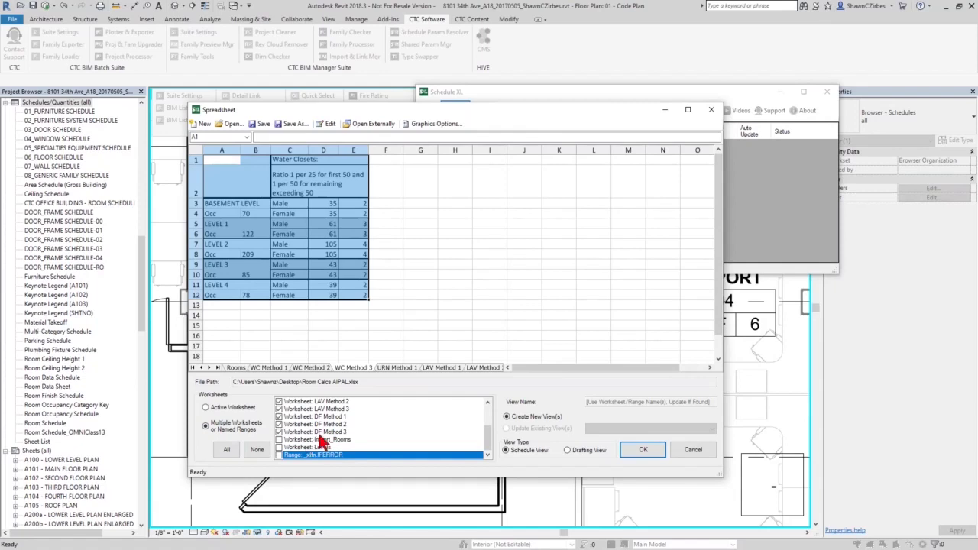
# Check the included worksheets and create them as new linked schedule views in the Revit project.
pyautogui.scroll(2, 344, 422)
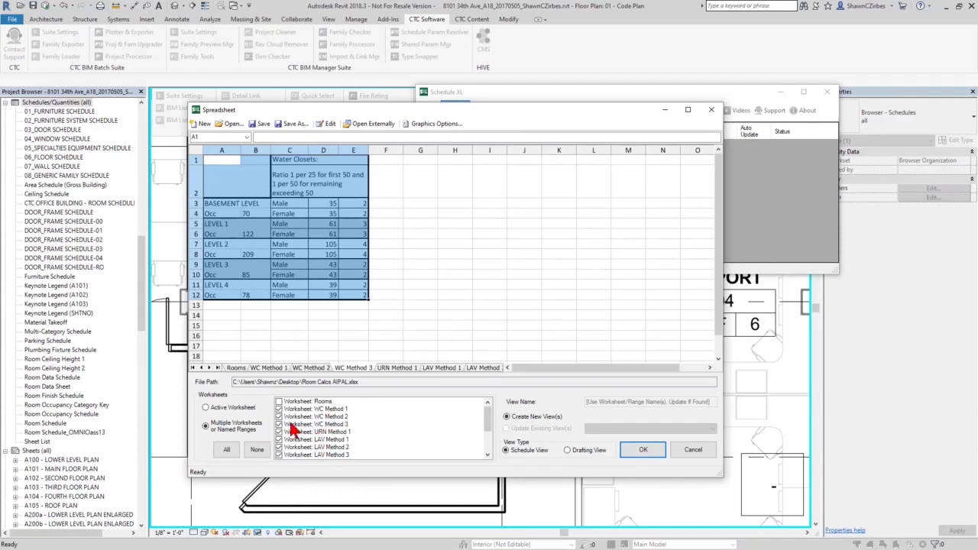
pyautogui.scroll(-1, 309, 440)
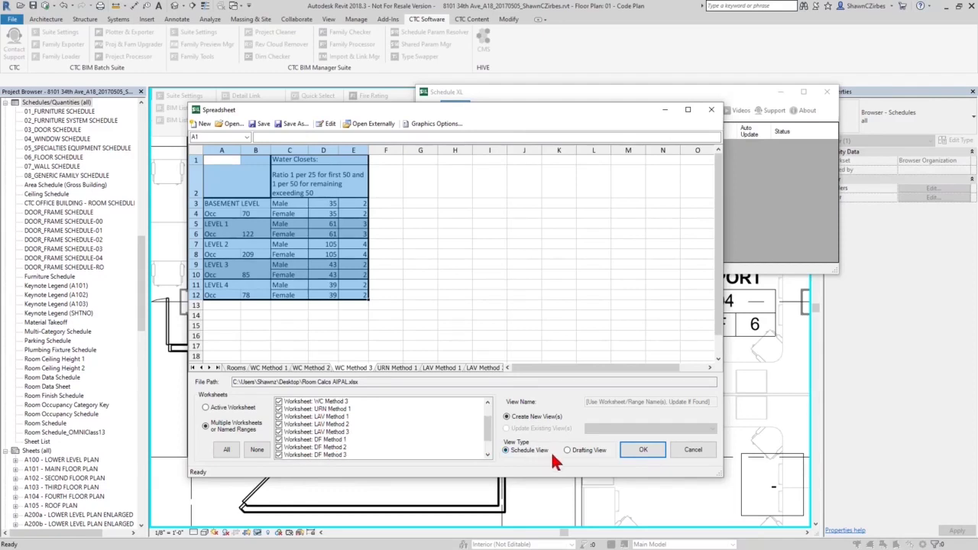
pyautogui.click(643, 452)
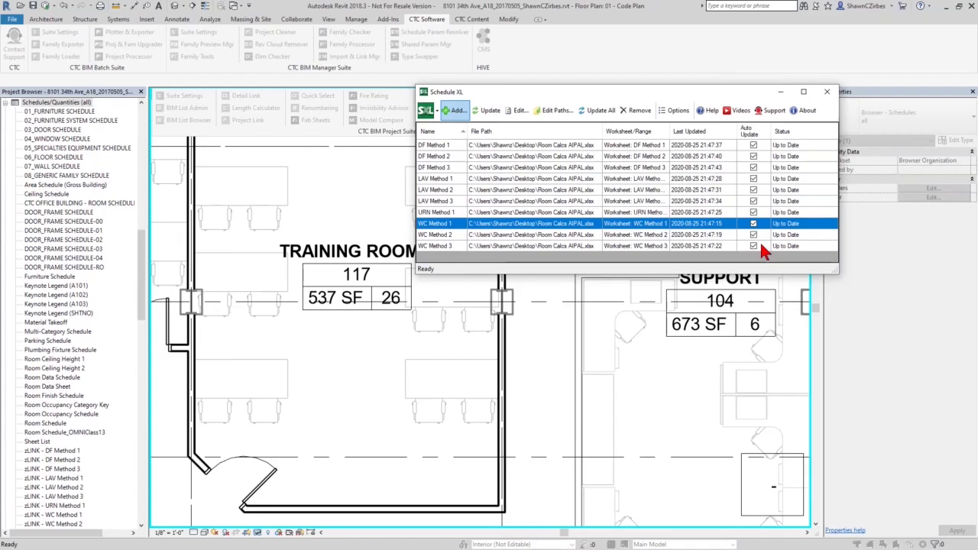
# Close Schedule XL and open the G000 - TITLE SHEET sheet.
pyautogui.click(826, 91)
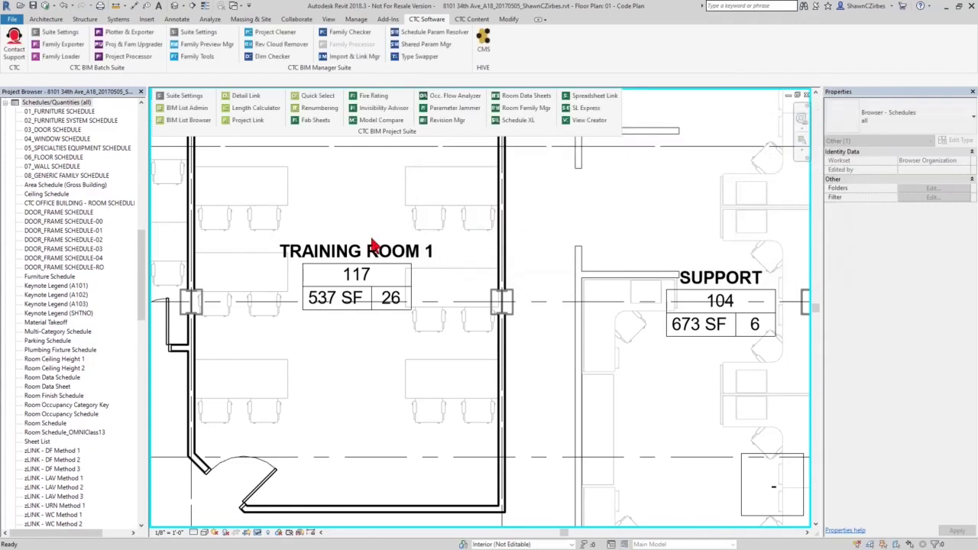
pyautogui.moveTo(139, 265); pyautogui.dragTo(142, 421)
pyautogui.click(5, 295)
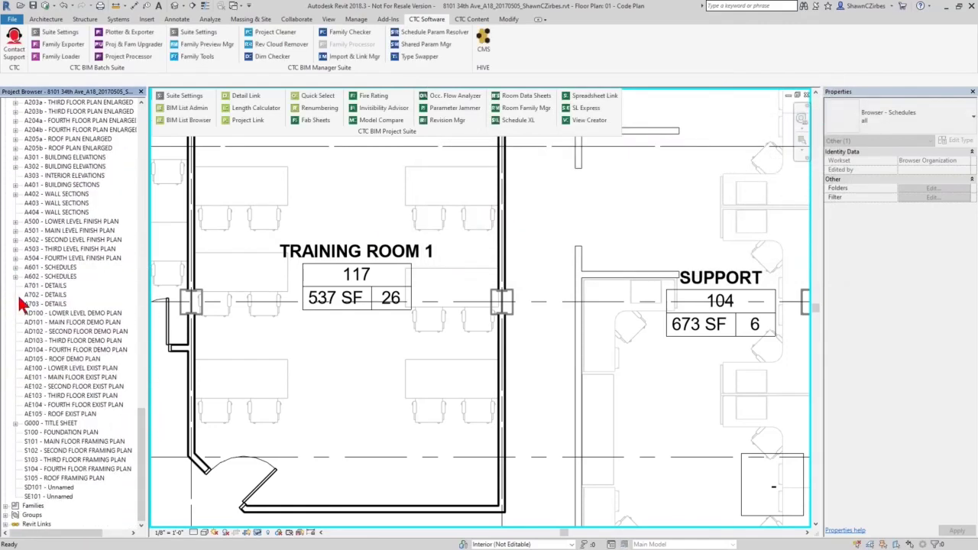
pyautogui.doubleClick(51, 424)
# Place the zLINK - WC Method 3 schedule on the title sheet beside the Sheet List, with their top edges aligned.
pyautogui.moveTo(144, 460); pyautogui.dragTo(152, 330)
pyautogui.scroll(1, 547, 229)
pyautogui.moveTo(559, 338); pyautogui.dragTo(562, 428, button='middle')
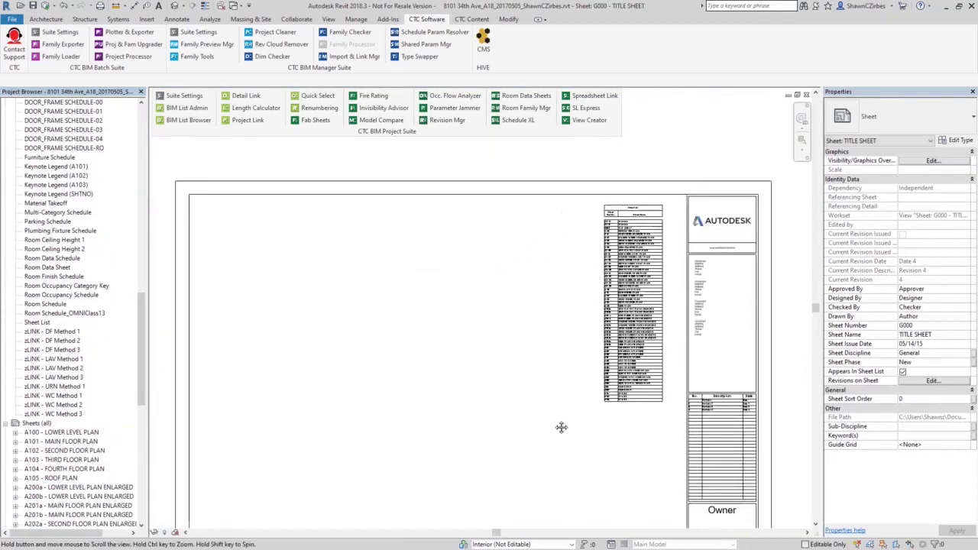
pyautogui.scroll(5, 585, 398)
pyautogui.scroll(-2, 460, 417)
pyautogui.moveTo(461, 422); pyautogui.dragTo(551, 387, button='middle')
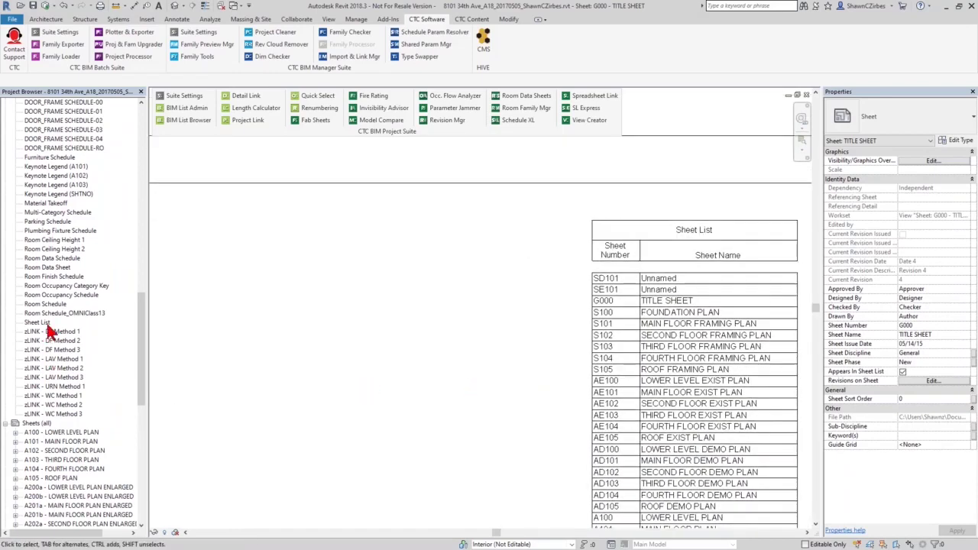
pyautogui.click(55, 414)
pyautogui.moveTo(55, 420); pyautogui.dragTo(293, 404)
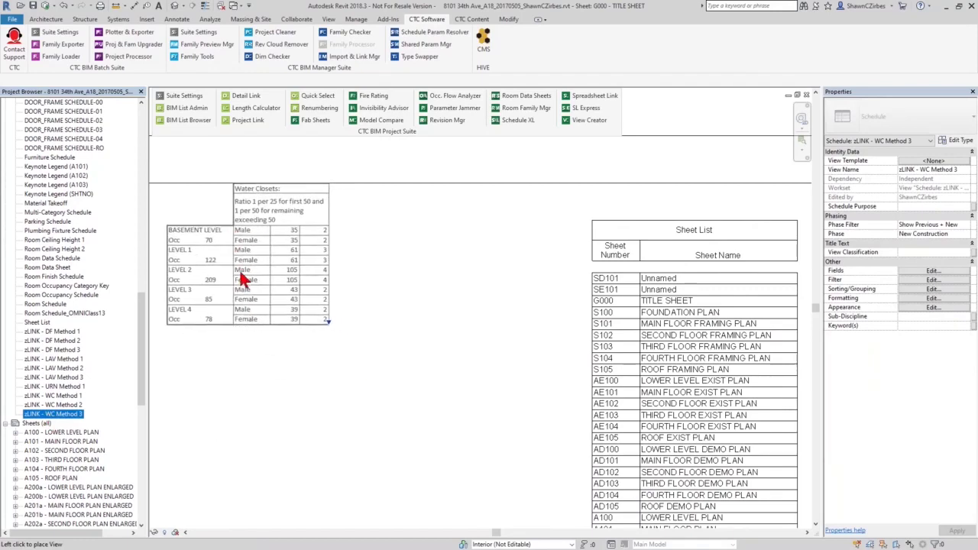
pyautogui.click(218, 315)
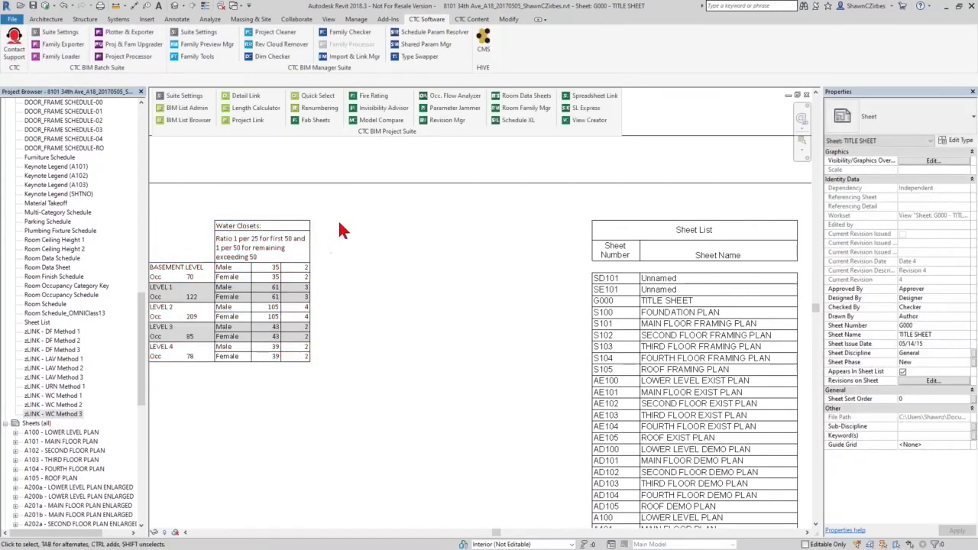
# Inspect the placed water closet schedule up close and place the zLINK - URN Method 1 schedule flush against its outer edge.
pyautogui.scroll(6, 332, 247)
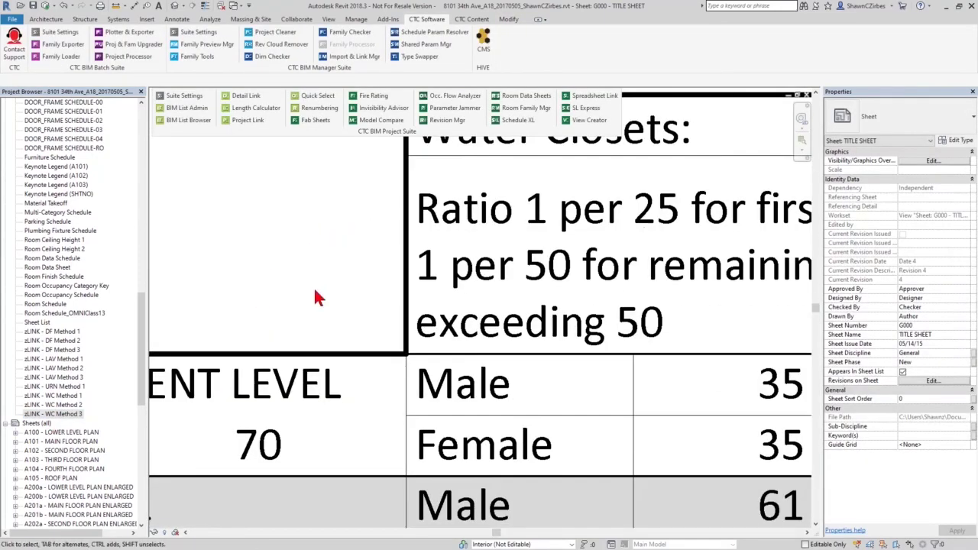
pyautogui.moveTo(314, 315); pyautogui.dragTo(354, 183, button='middle')
pyautogui.scroll(-3, 357, 184)
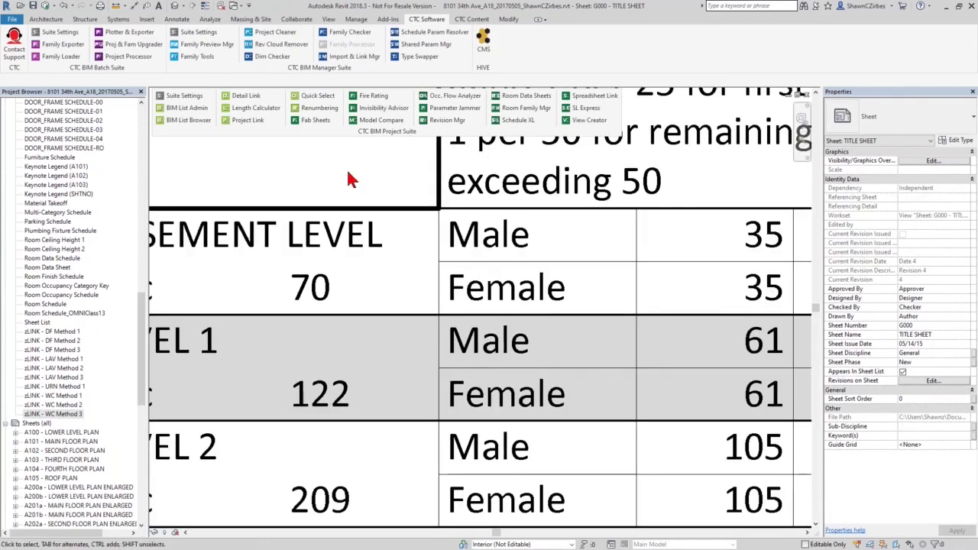
pyautogui.scroll(-5, 392, 168)
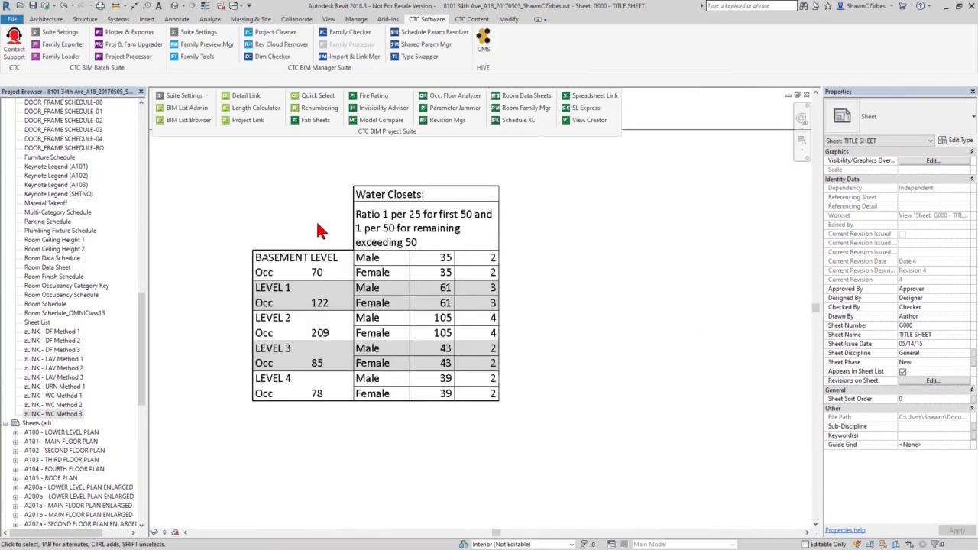
pyautogui.scroll(-2, 600, 314)
pyautogui.moveTo(55, 387); pyautogui.dragTo(385, 334)
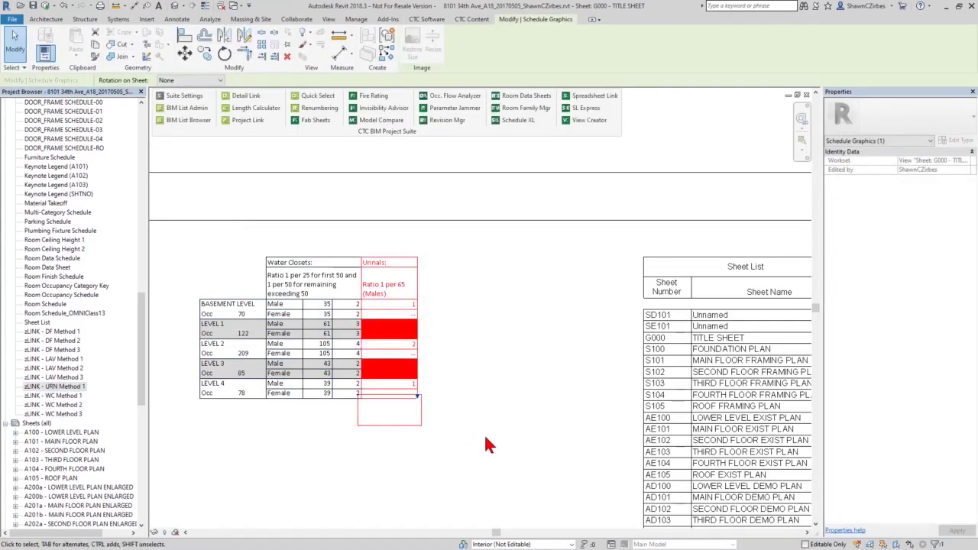
pyautogui.click(489, 445)
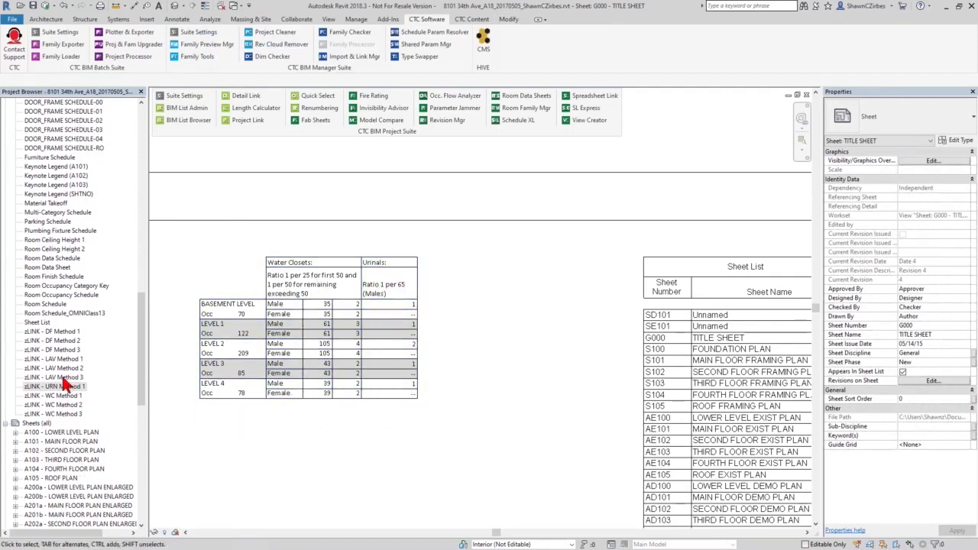
# Continue the fixture table by placing zLINK - LAV Method 3 beside the urinals column, followed by zLINK - DF Method 1.
pyautogui.moveTo(54, 377); pyautogui.dragTo(463, 338)
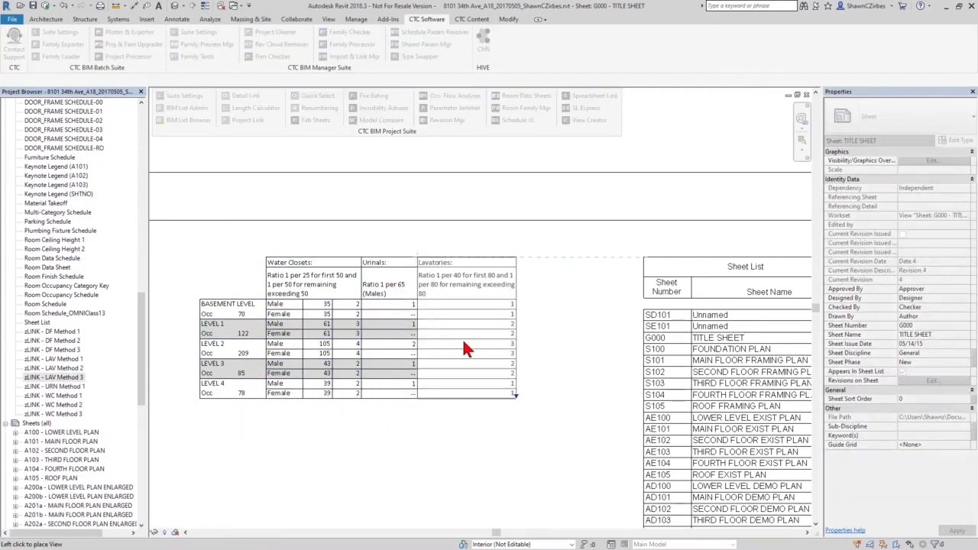
pyautogui.moveTo(61, 333); pyautogui.dragTo(552, 345)
pyautogui.click(551, 346)
pyautogui.click(513, 462)
# Examine the assembled water closet, urinal, lavatory and drinking fountain table on the title sheet.
pyautogui.scroll(3, 516, 463)
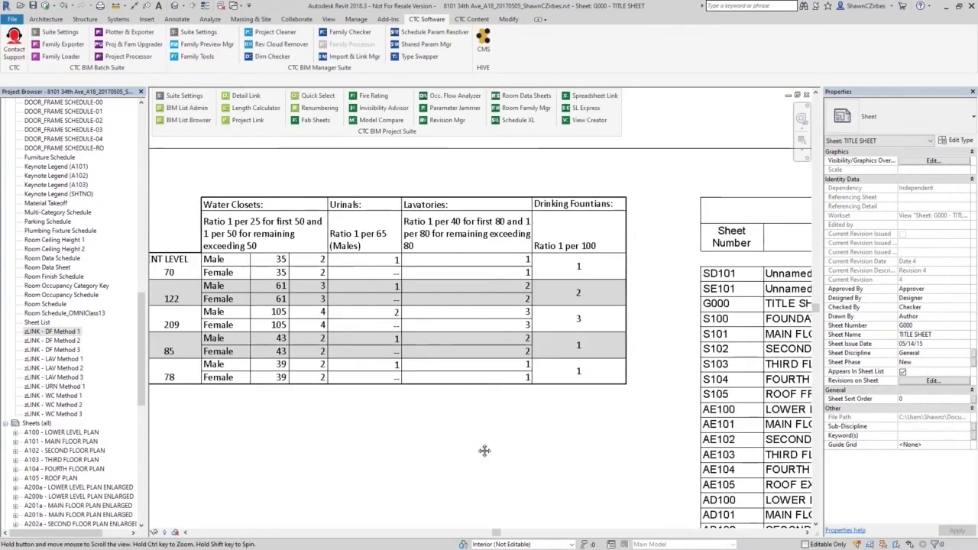
pyautogui.moveTo(518, 466); pyautogui.dragTo(549, 497, button='middle')
pyautogui.scroll(1, 501, 456)
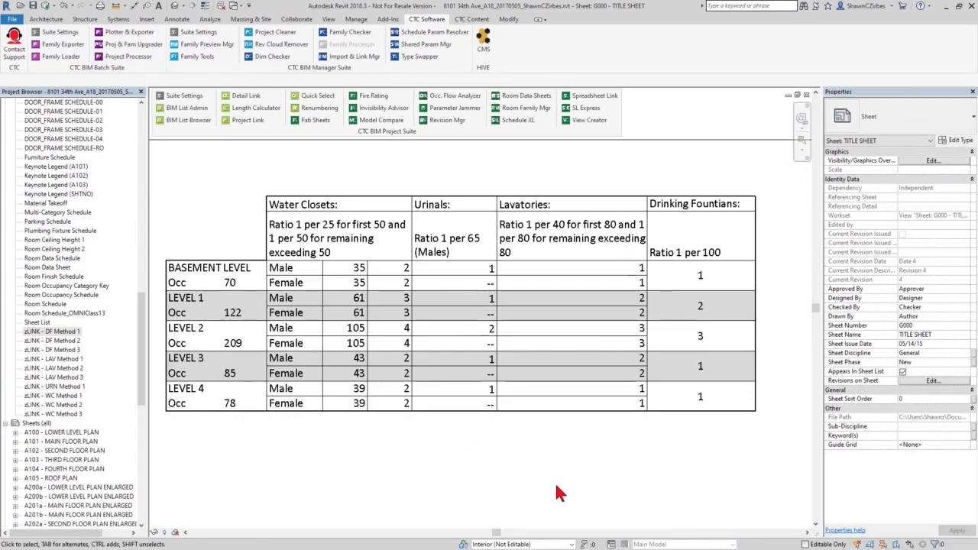
pyautogui.scroll(-2, 604, 475)
pyautogui.moveTo(640, 493); pyautogui.dragTo(518, 469, button='middle')
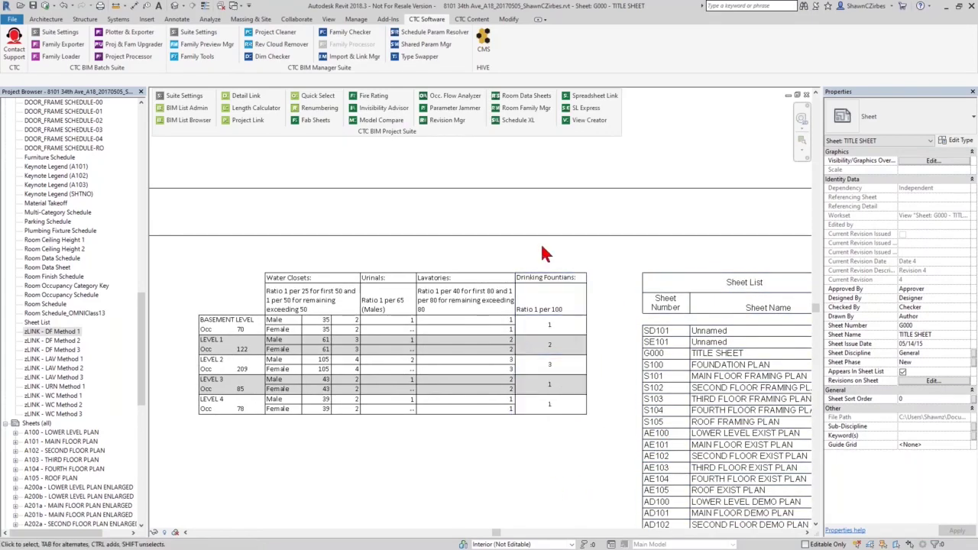
pyautogui.scroll(-2, 215, 475)
pyautogui.moveTo(312, 476); pyautogui.dragTo(366, 435, button='middle')
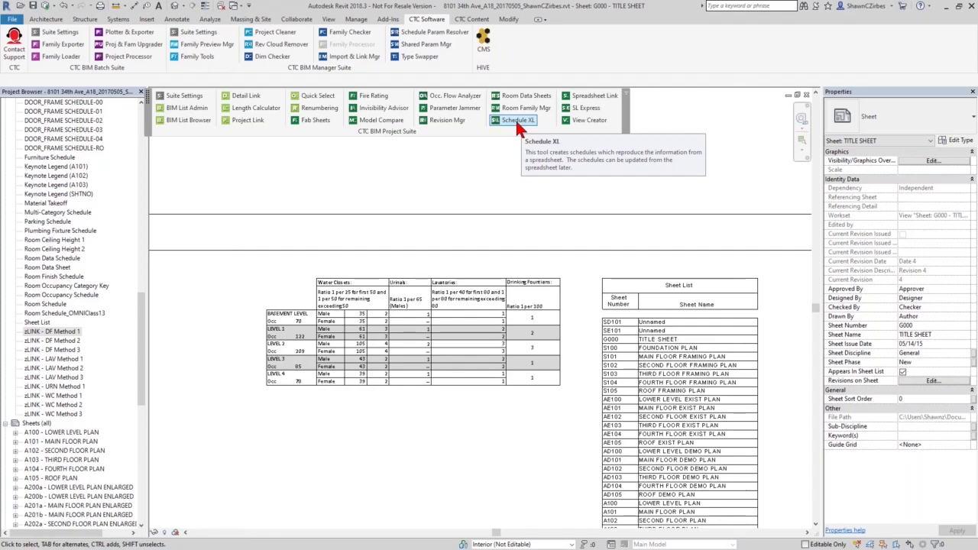
# Show the whole title sheet and move the floating BIM Project Suite panel back to the ribbon.
pyautogui.middleClick(226, 335)
pyautogui.middleClick(226, 335)
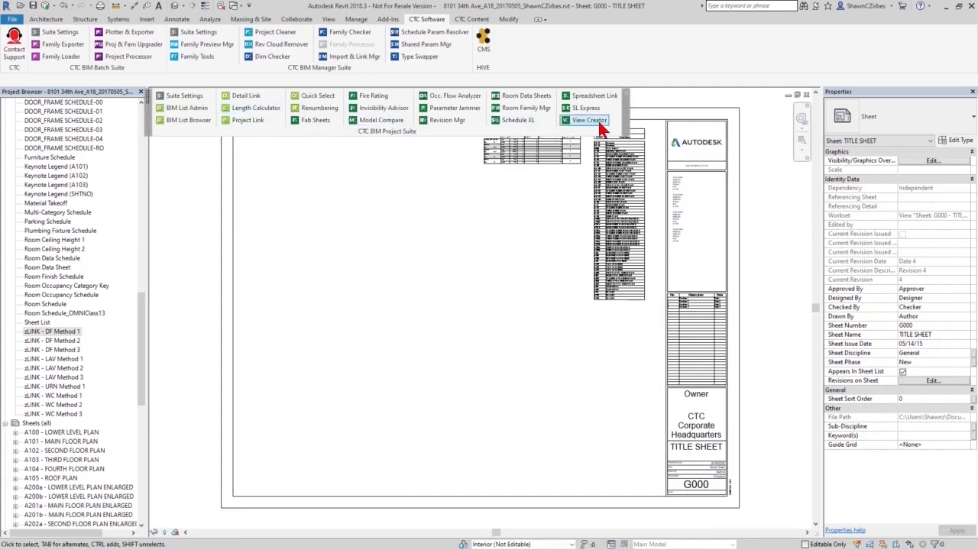
pyautogui.moveTo(448, 130); pyautogui.dragTo(481, 70)
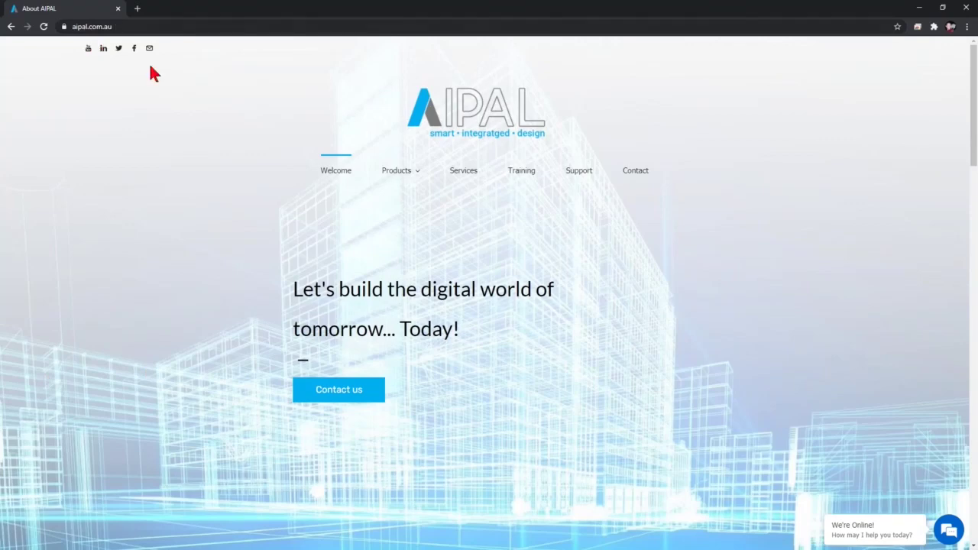
# On the AIPAL website in the browser, open the CTC SOFTWARE product page and view the BIM Project Suite description and its brochure and trial options.
pyautogui.moveTo(403, 176)
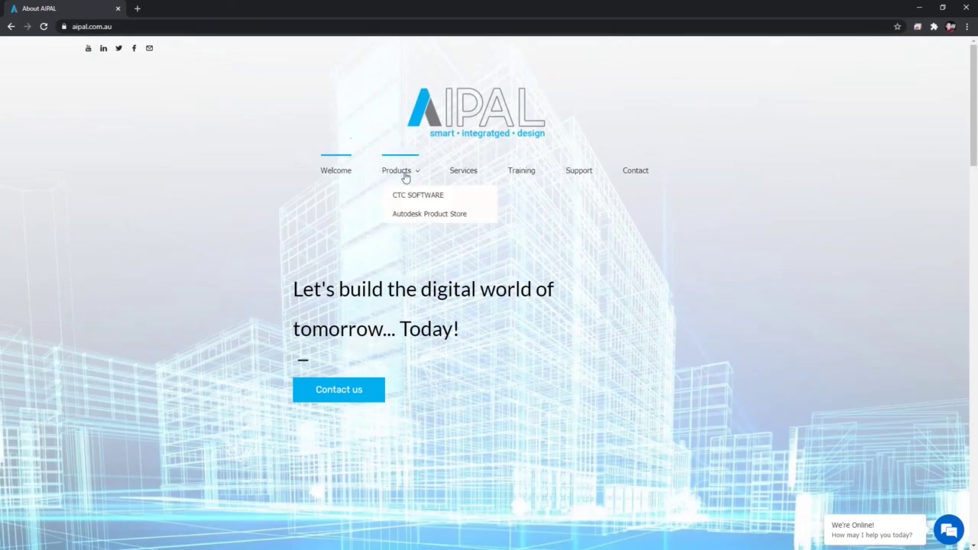
pyautogui.click(440, 197)
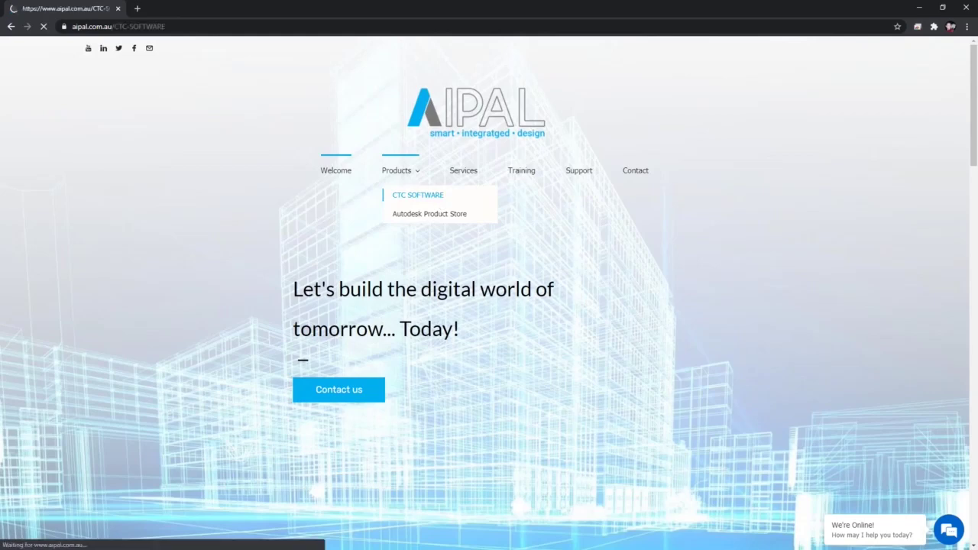
pyautogui.scroll(-1, 385, 281)
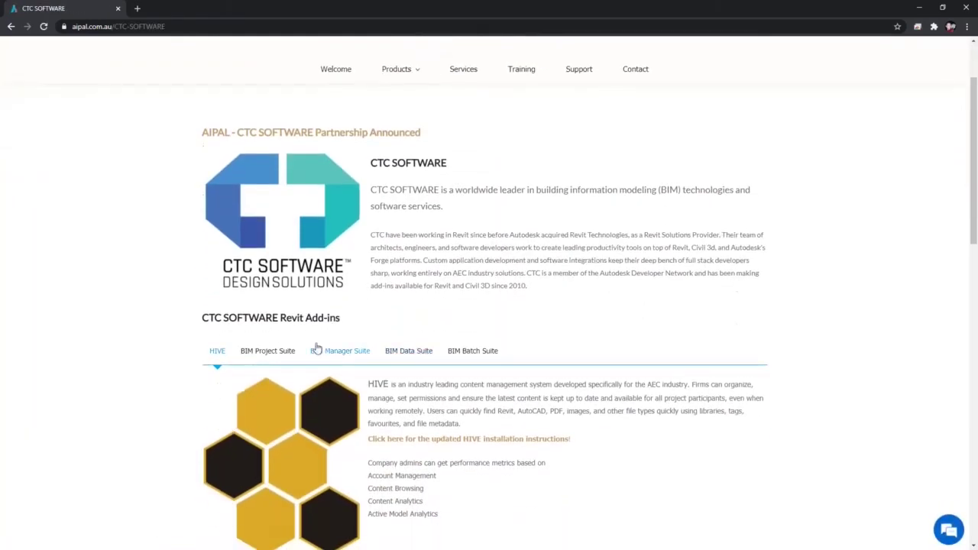
pyautogui.scroll(-2, 257, 357)
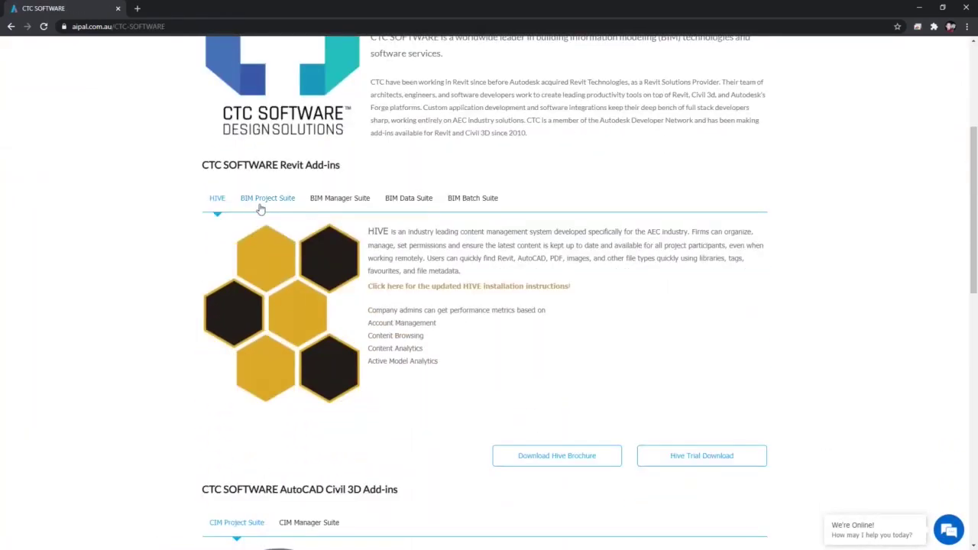
pyautogui.click(264, 200)
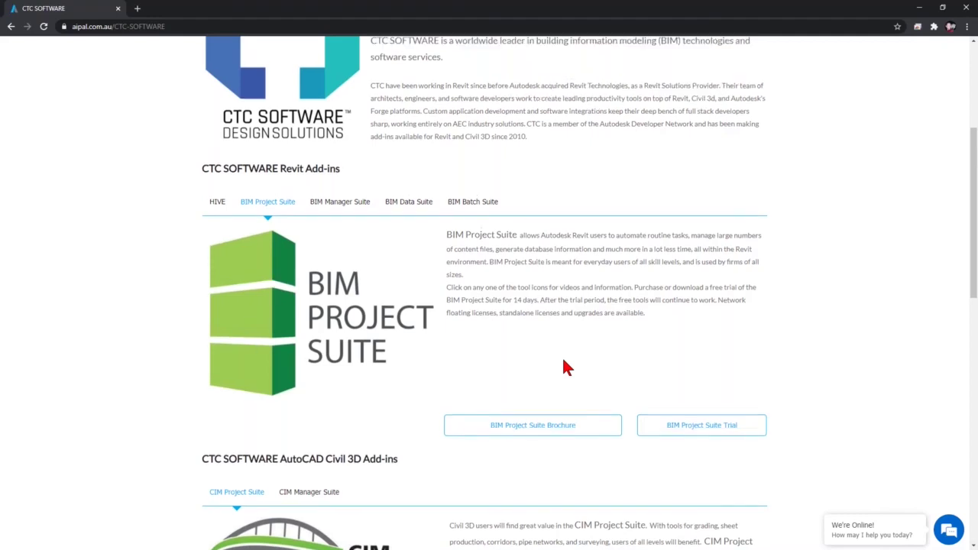
pyautogui.scroll(3, 563, 367)
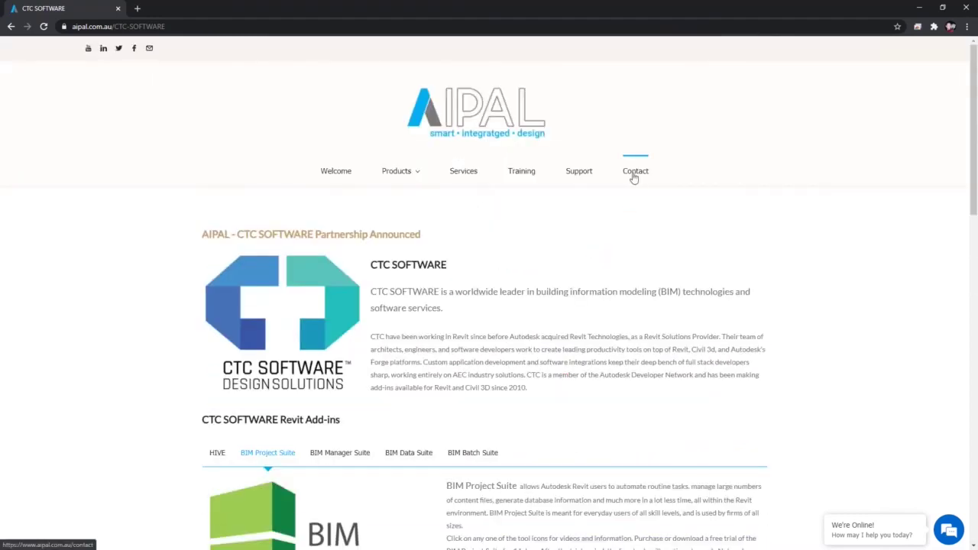
pyautogui.scroll(-2, 550, 327)
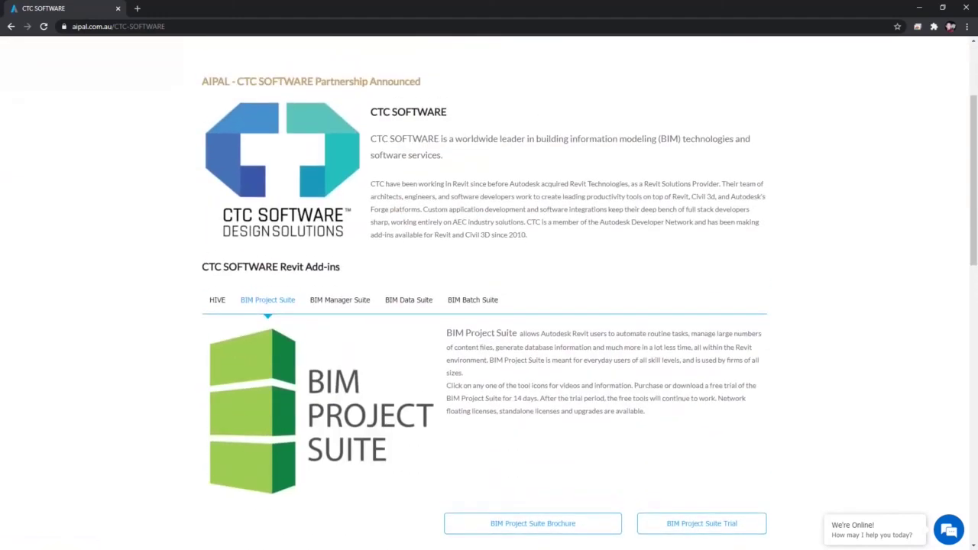
pyautogui.scroll(-1, 458, 409)
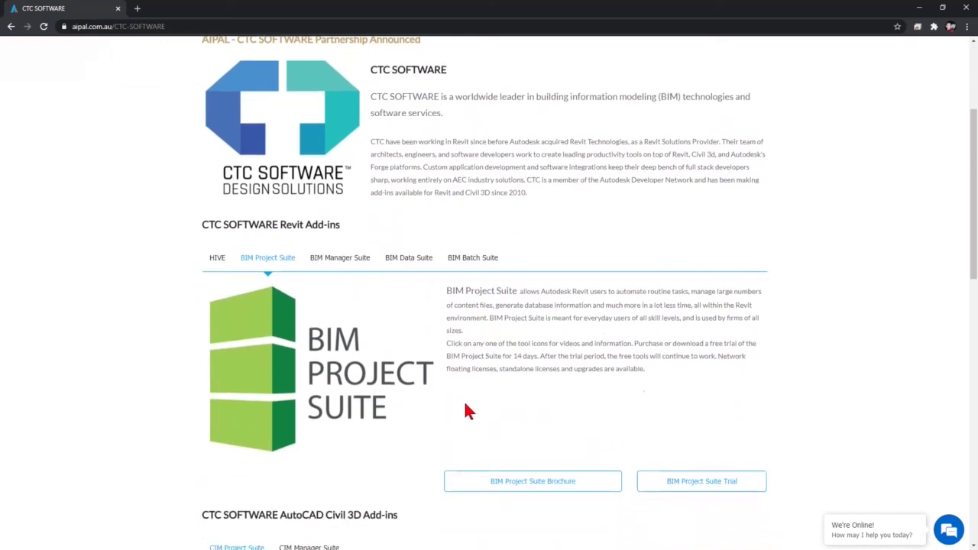